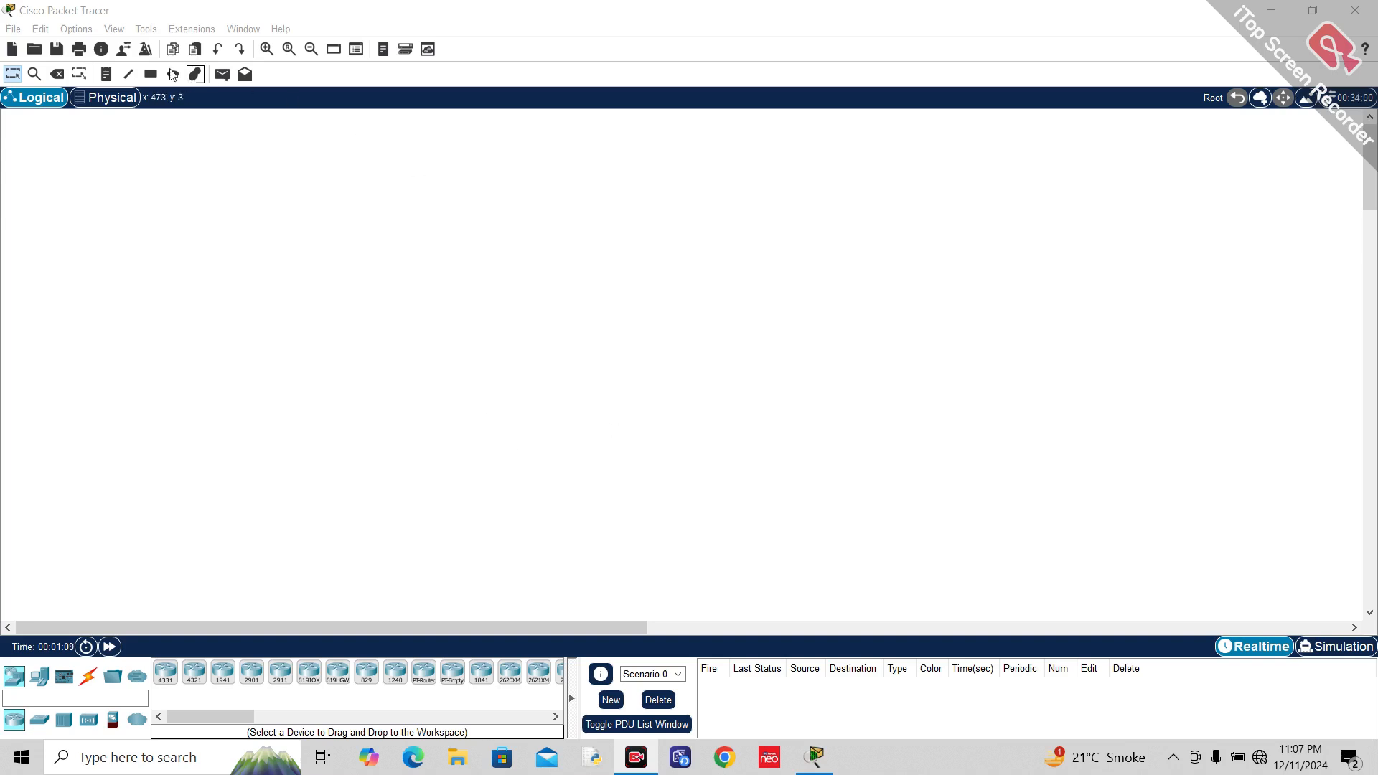
Step: Open the saved network file prac3 from the saves folder
click(13, 29)
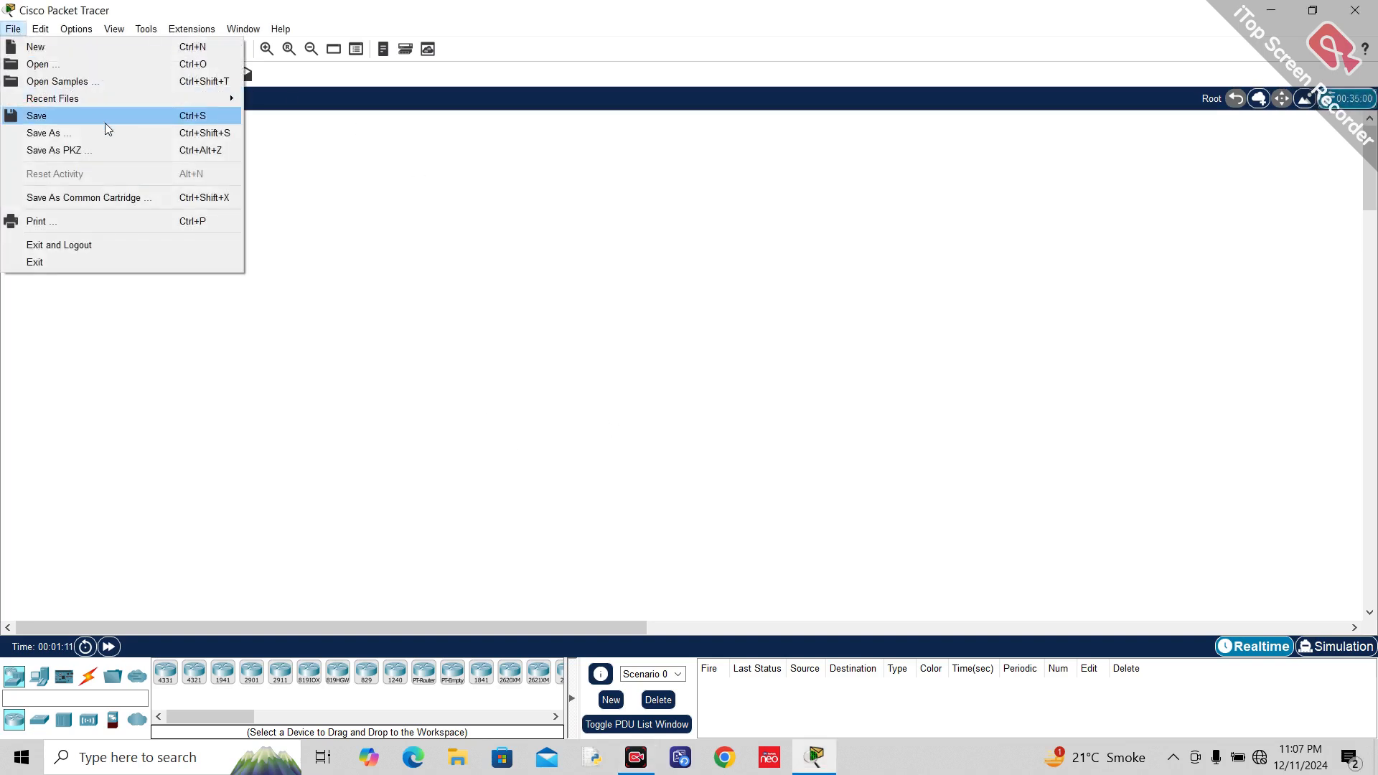
click(115, 64)
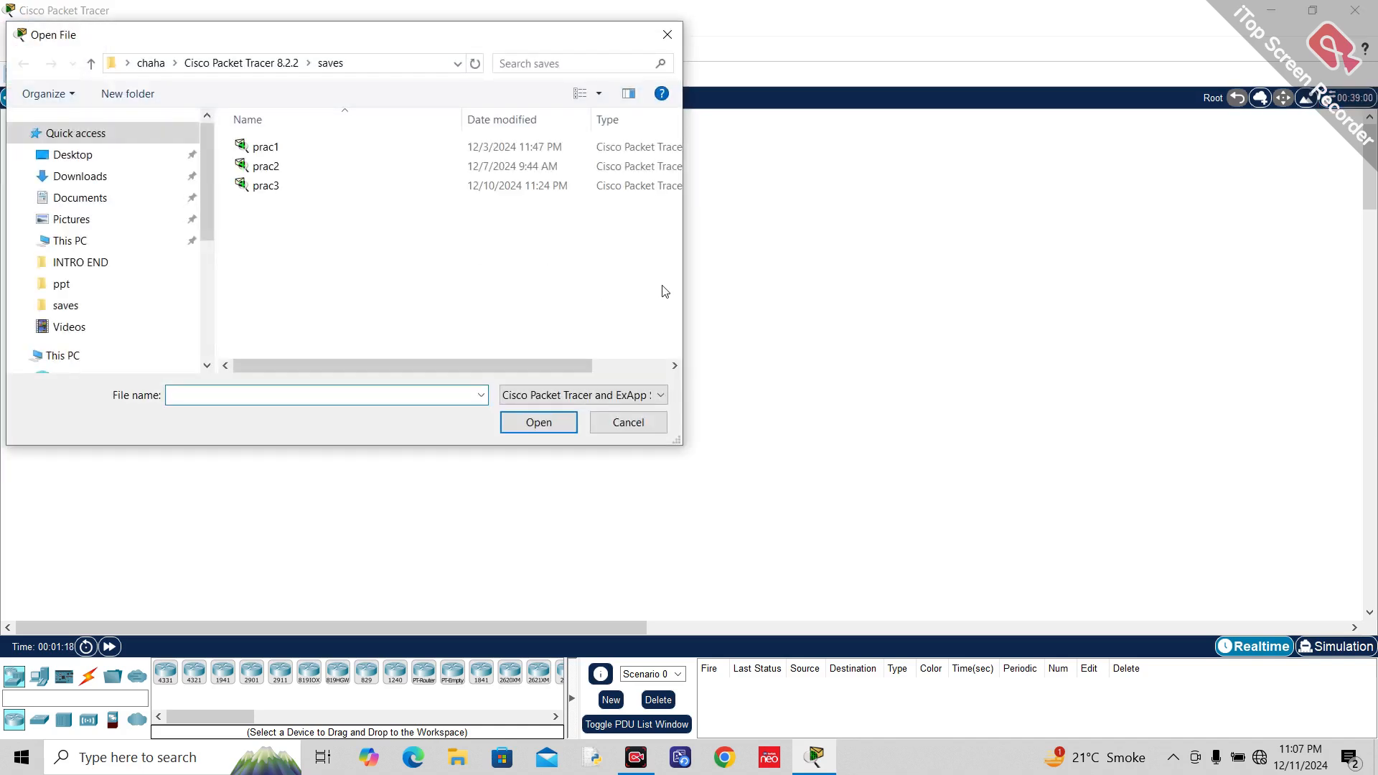
drag(682, 281, 857, 276)
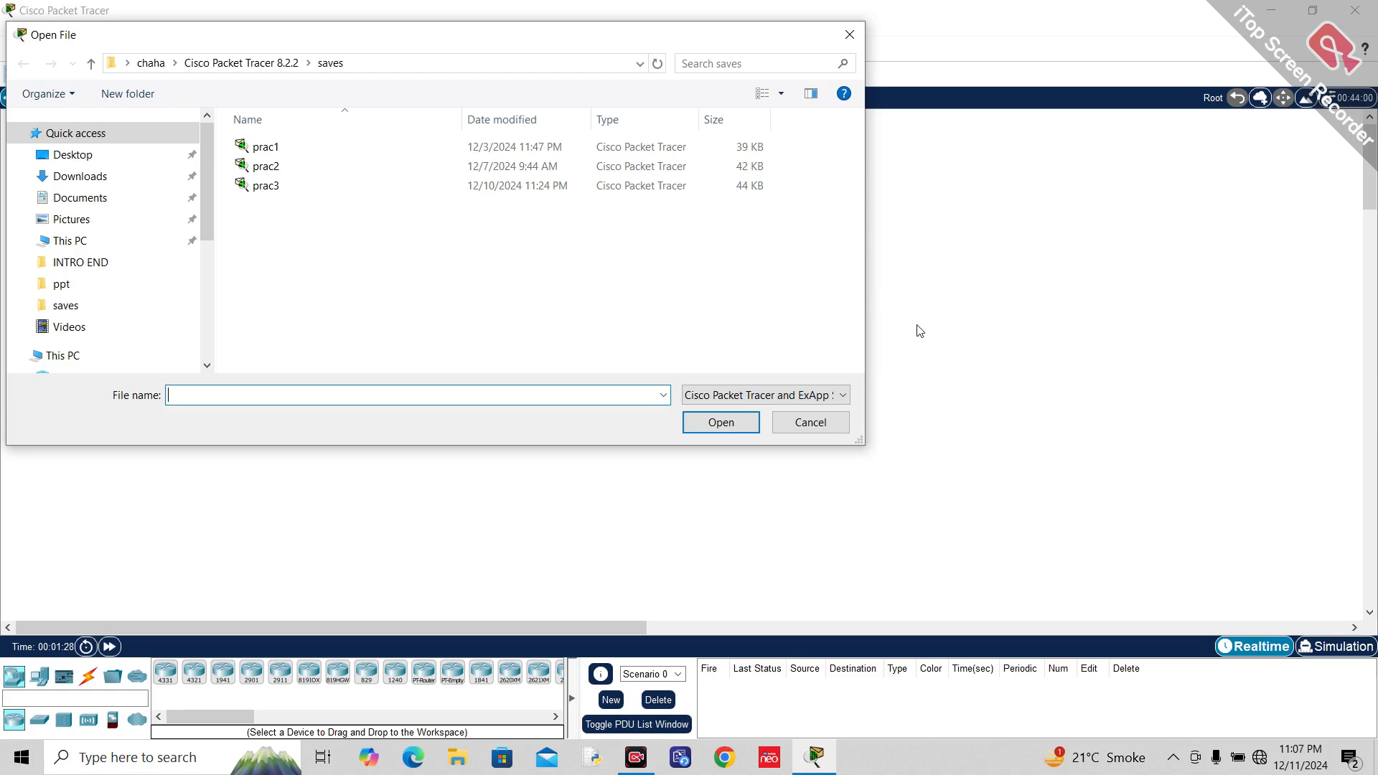
double_click(385, 188)
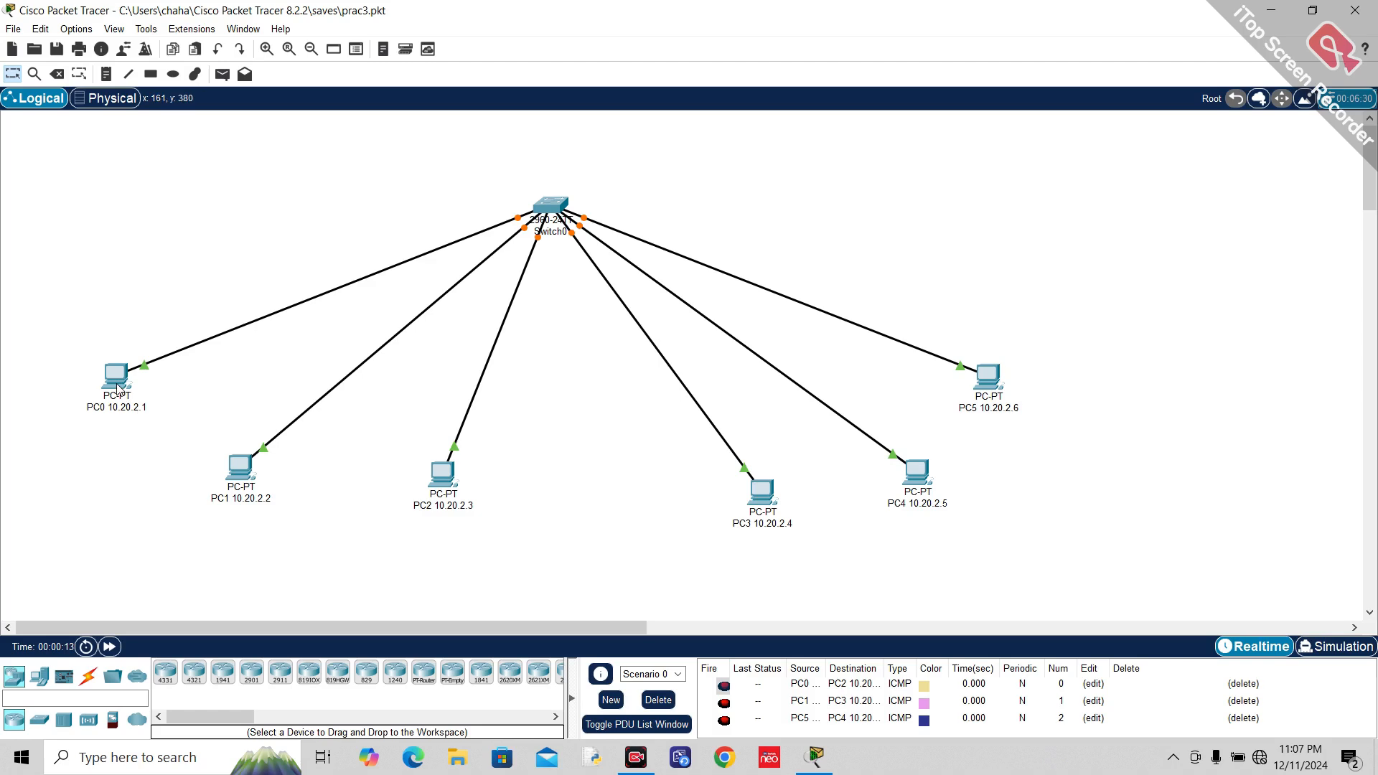
Step: Check the PC and switch details in the topology and widen the Source and Destination columns of the PDU list
mouse_move(118, 389)
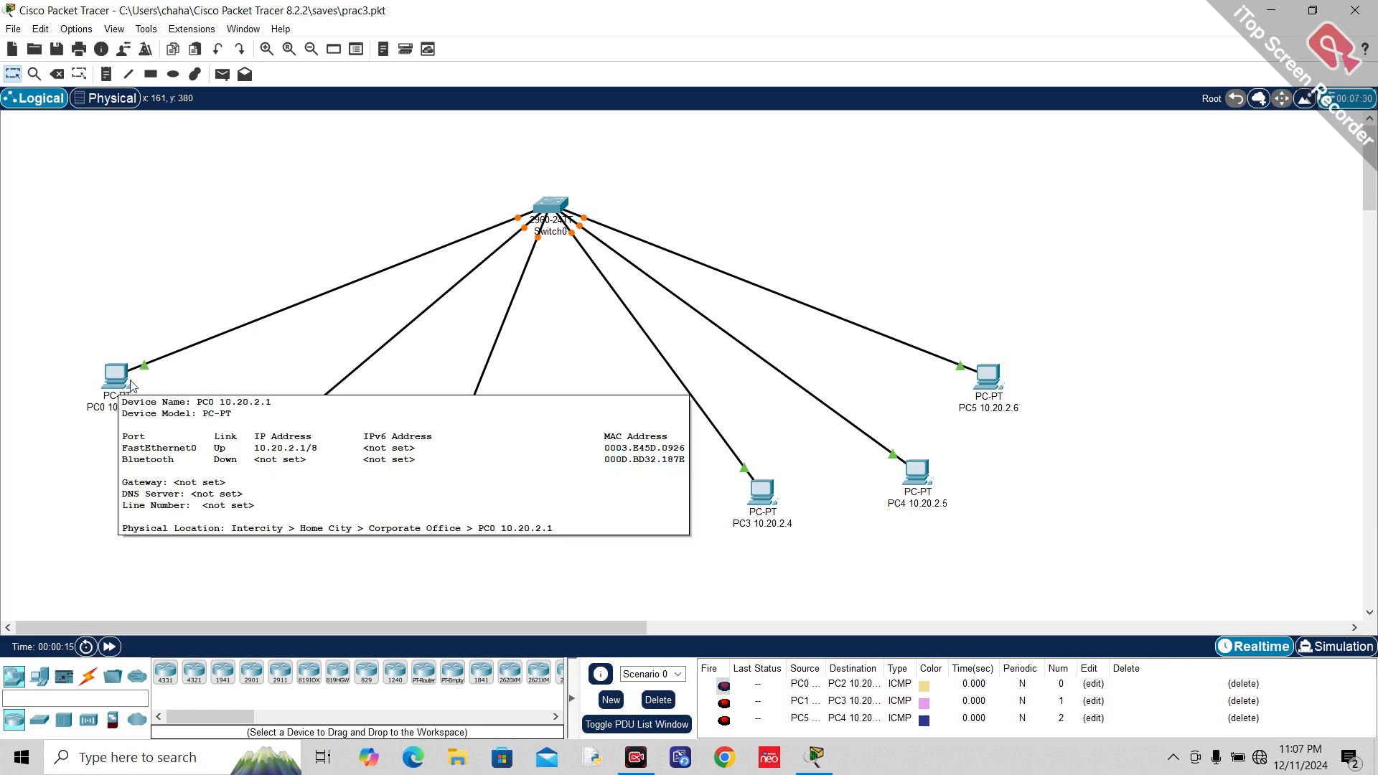
mouse_move(454, 479)
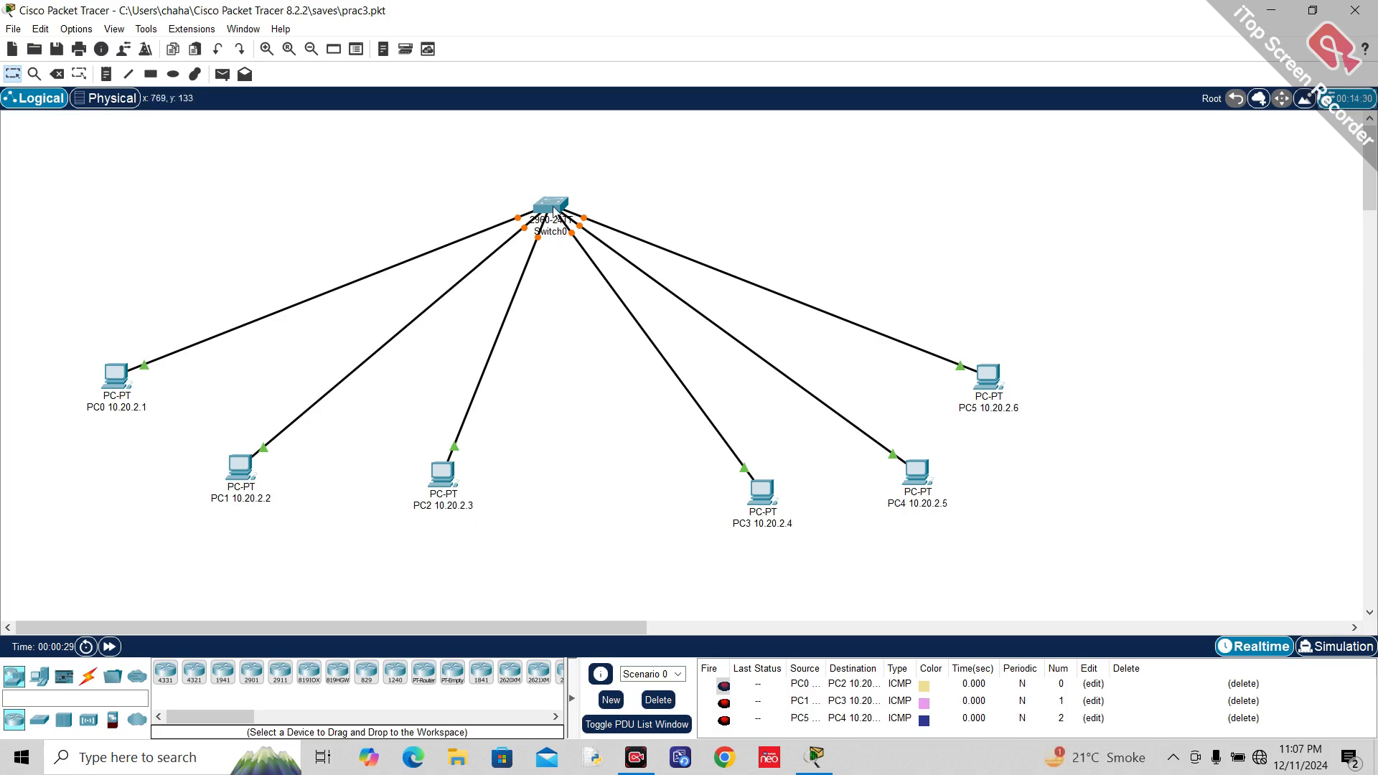
mouse_move(552, 212)
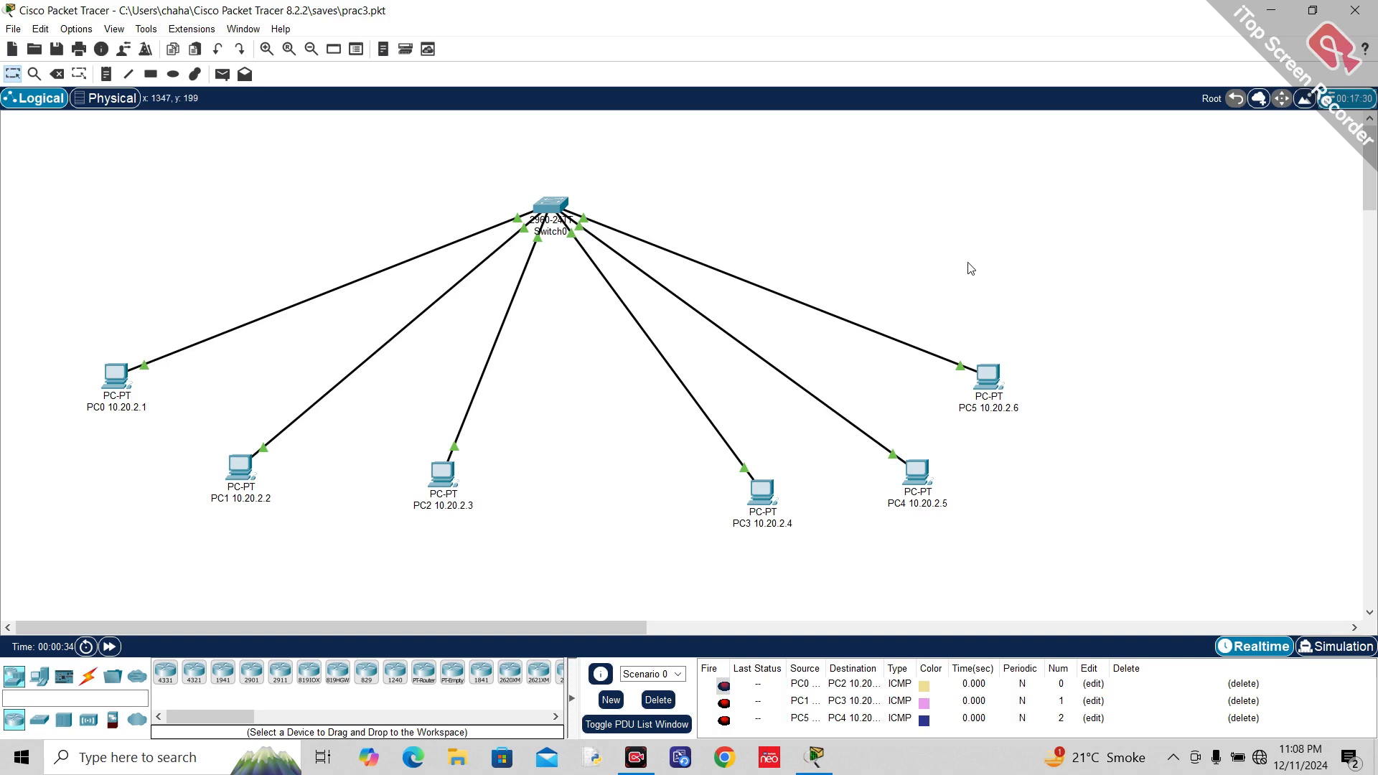
drag(778, 662, 1000, 664)
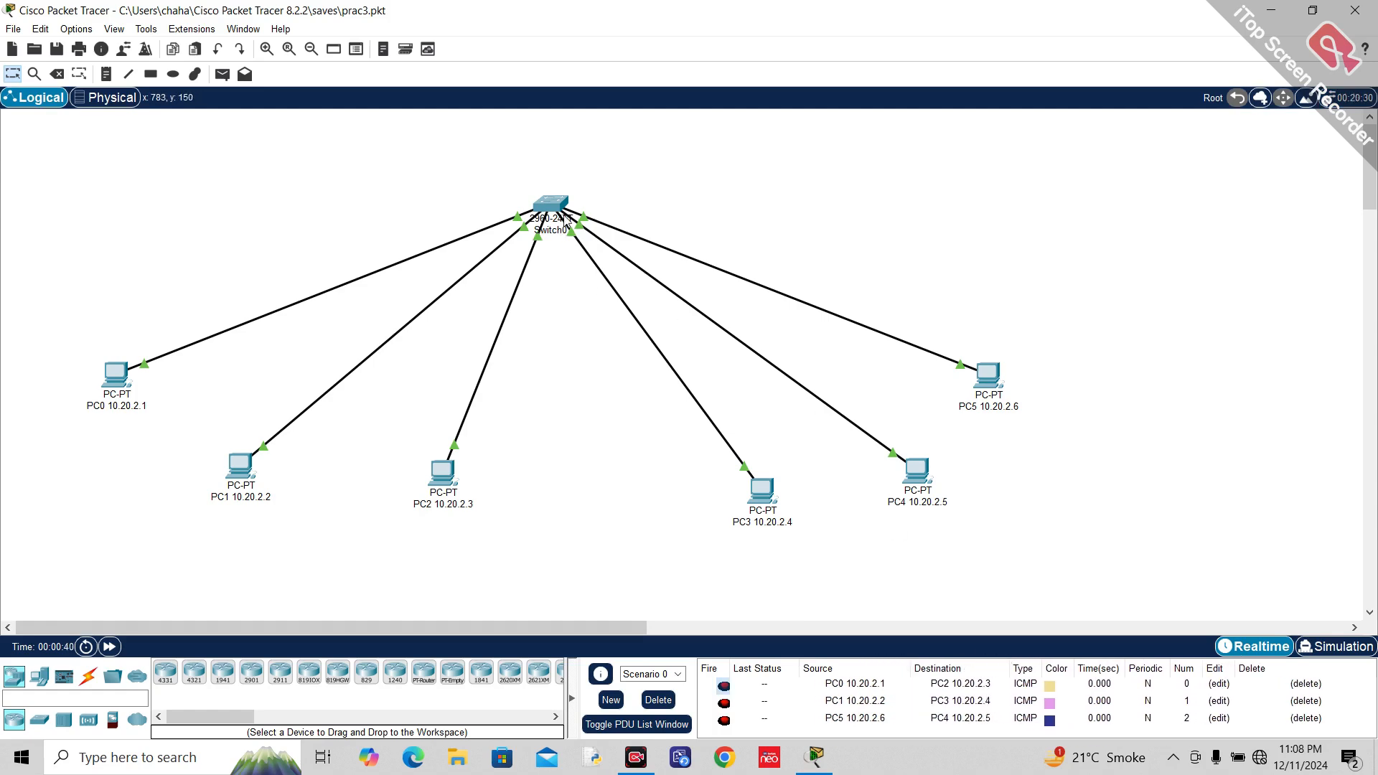
Step: Move Switch0 and PC2 through PC5 closer to PC0 and PC1, freeing space for a second network
drag(557, 202, 450, 191)
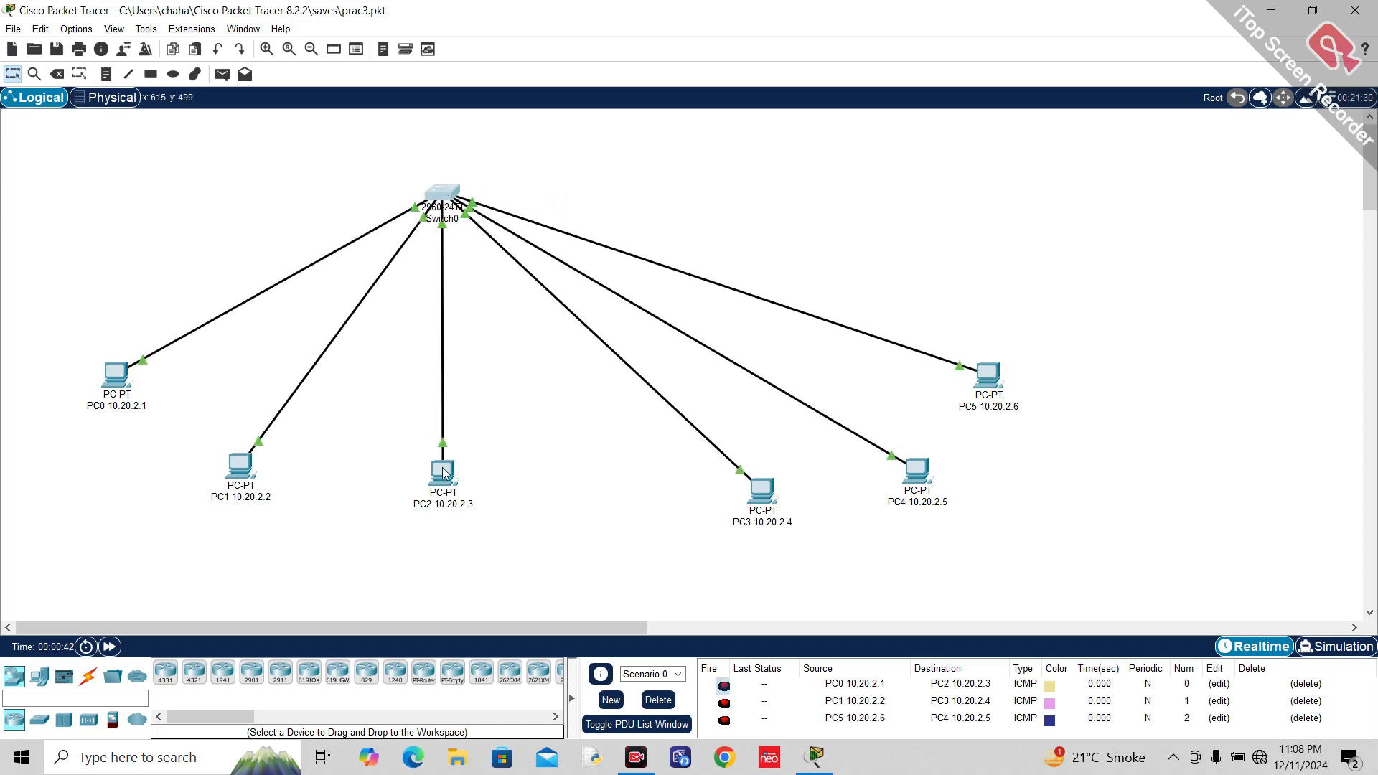
drag(445, 474, 359, 473)
drag(765, 494, 547, 485)
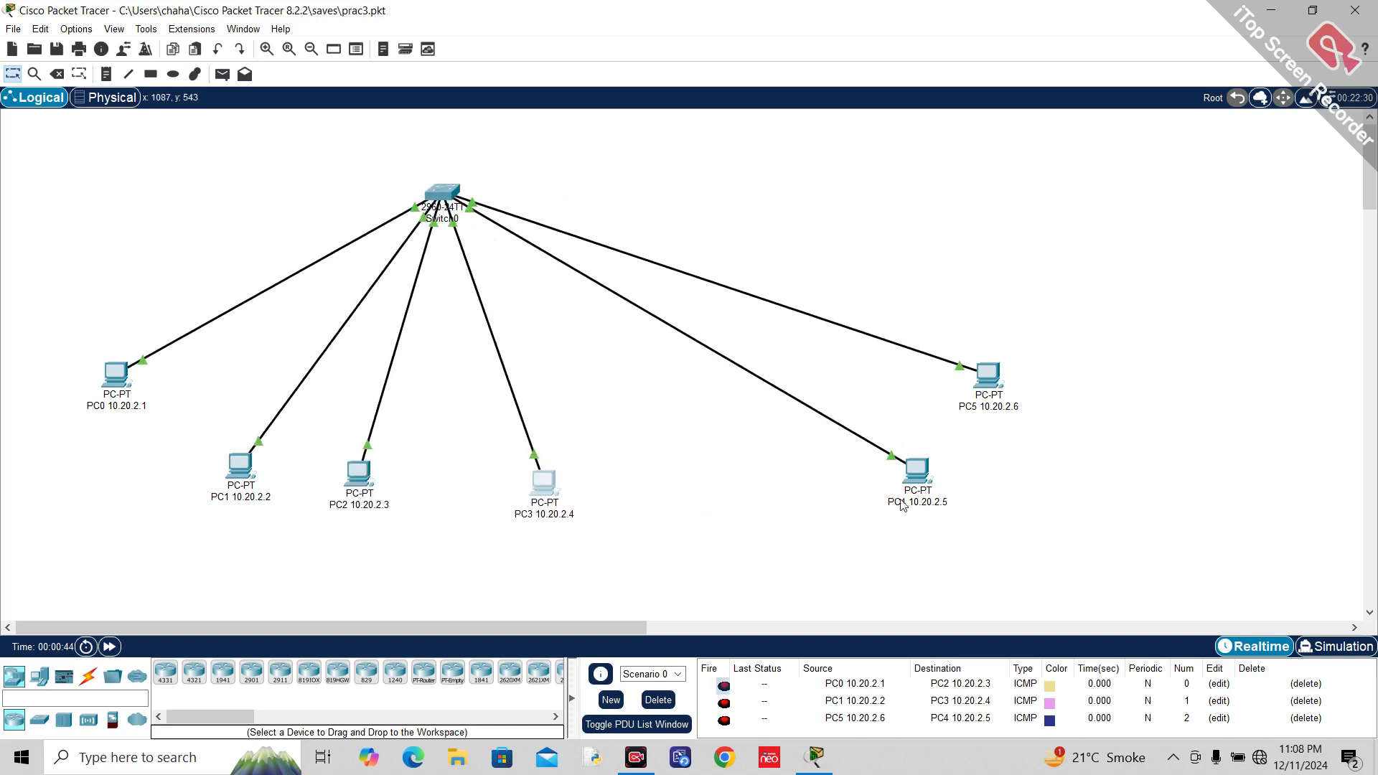
drag(916, 480, 663, 481)
drag(988, 377, 764, 482)
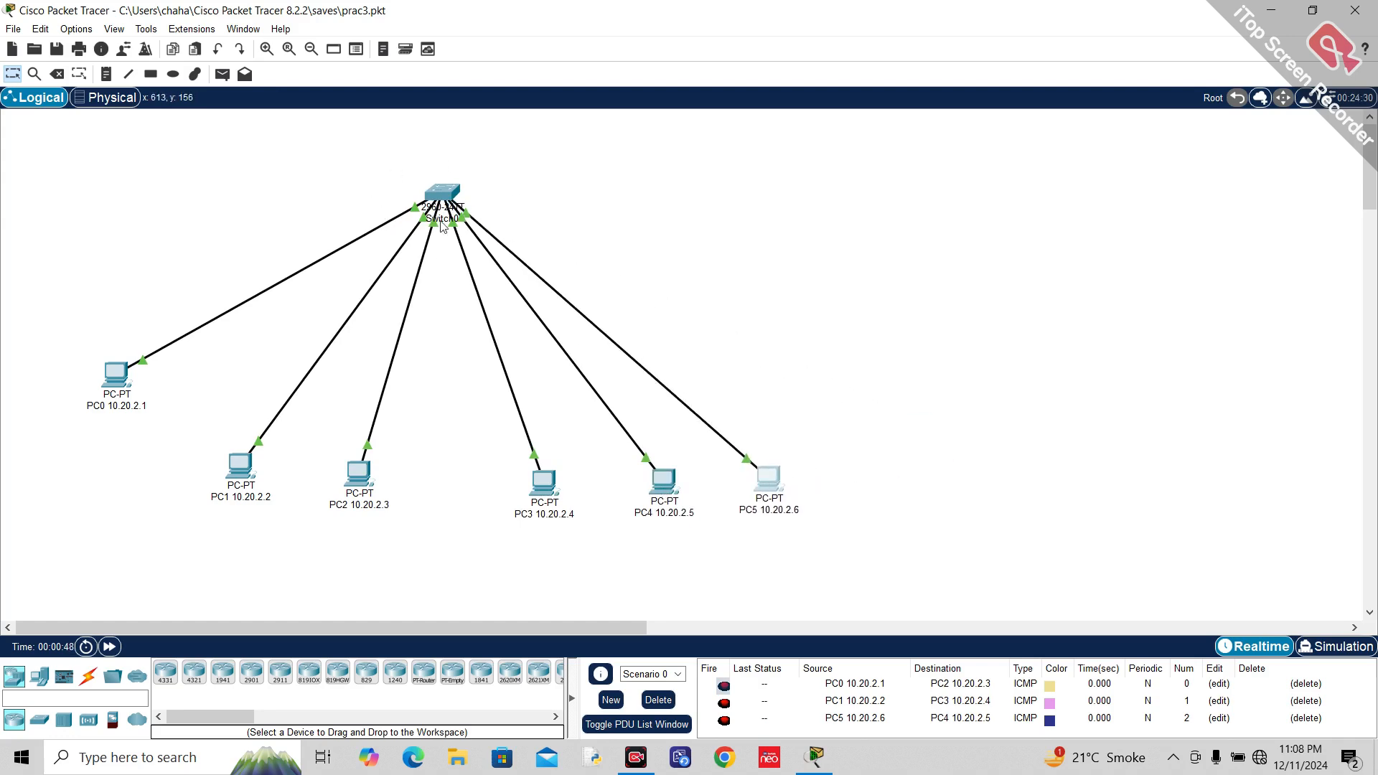
Step: Examine the ports in Switch0's physical device view, then close its window
click(439, 198)
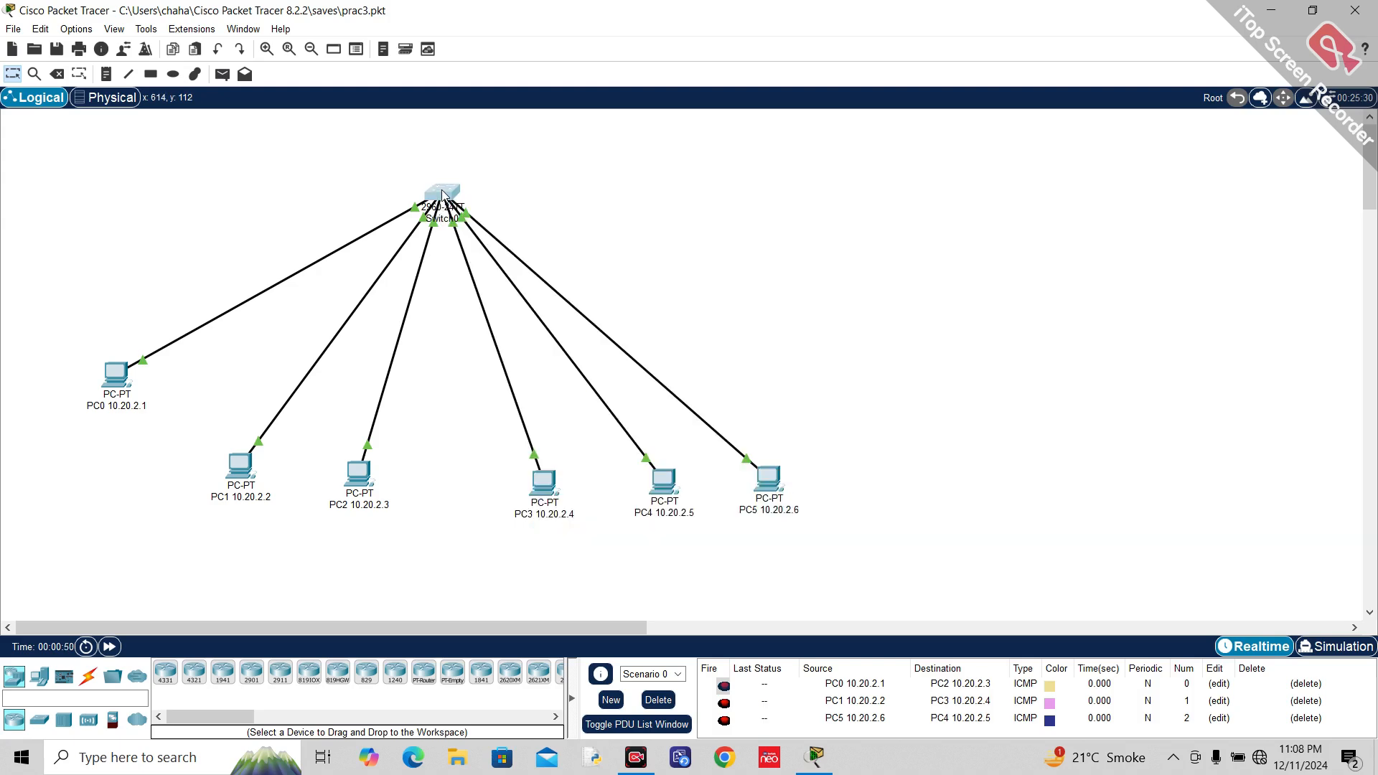
click(672, 191)
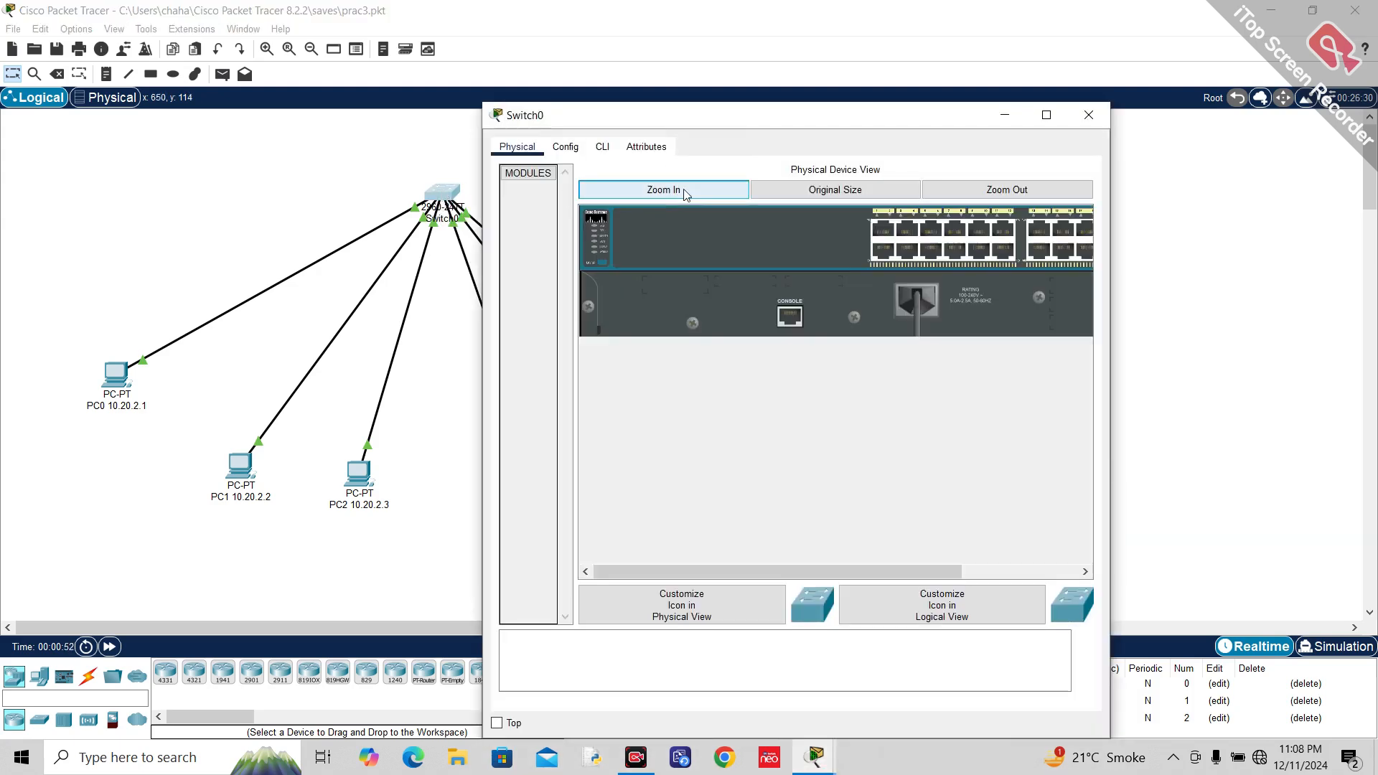
drag(869, 569, 1015, 572)
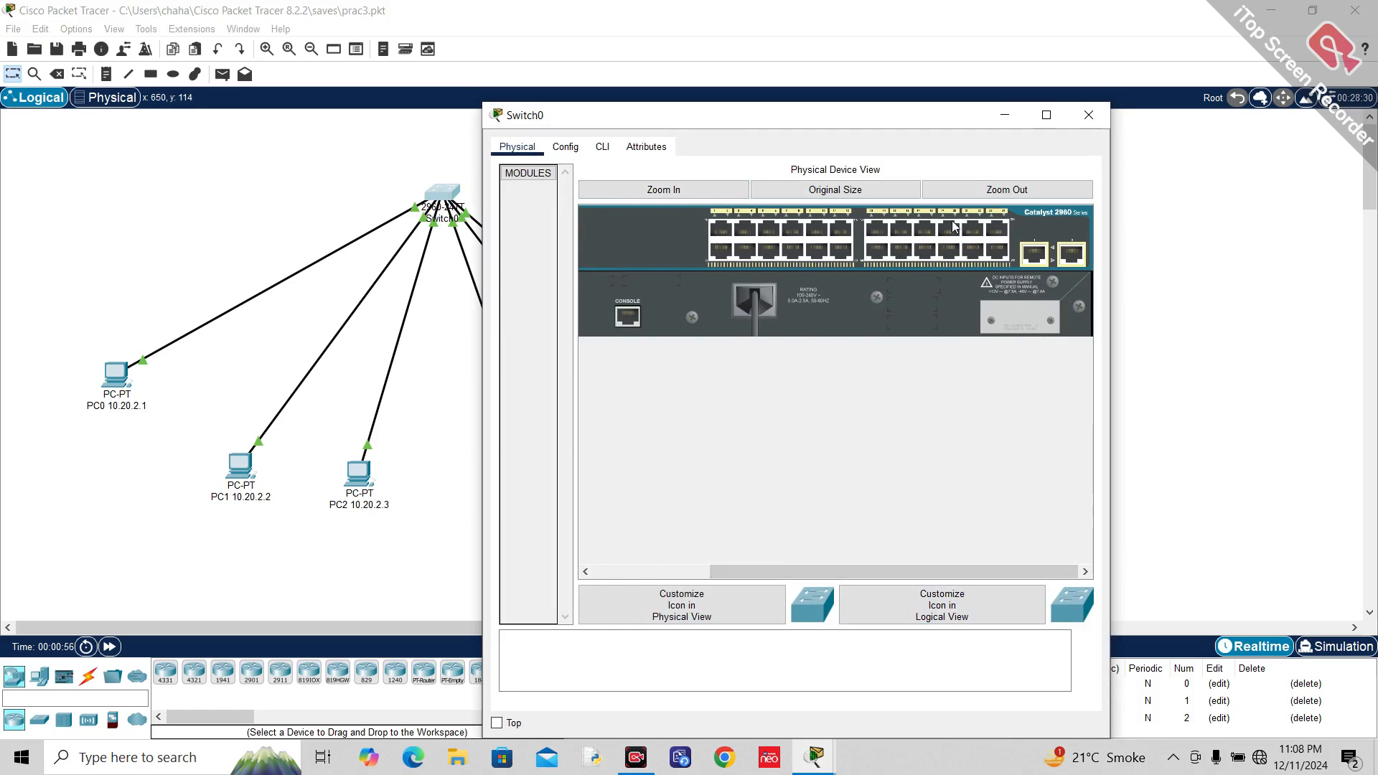
drag(759, 123, 963, 147)
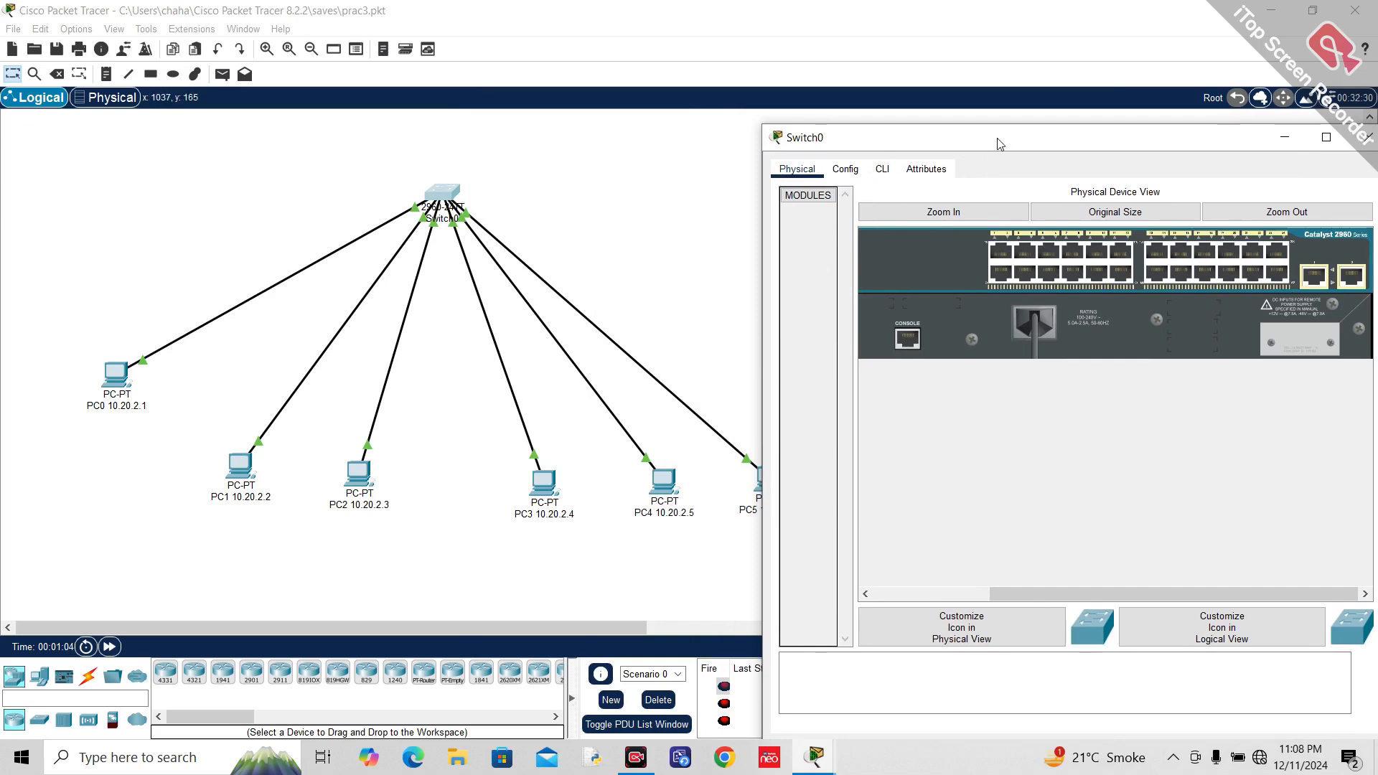
drag(1000, 143, 803, 143)
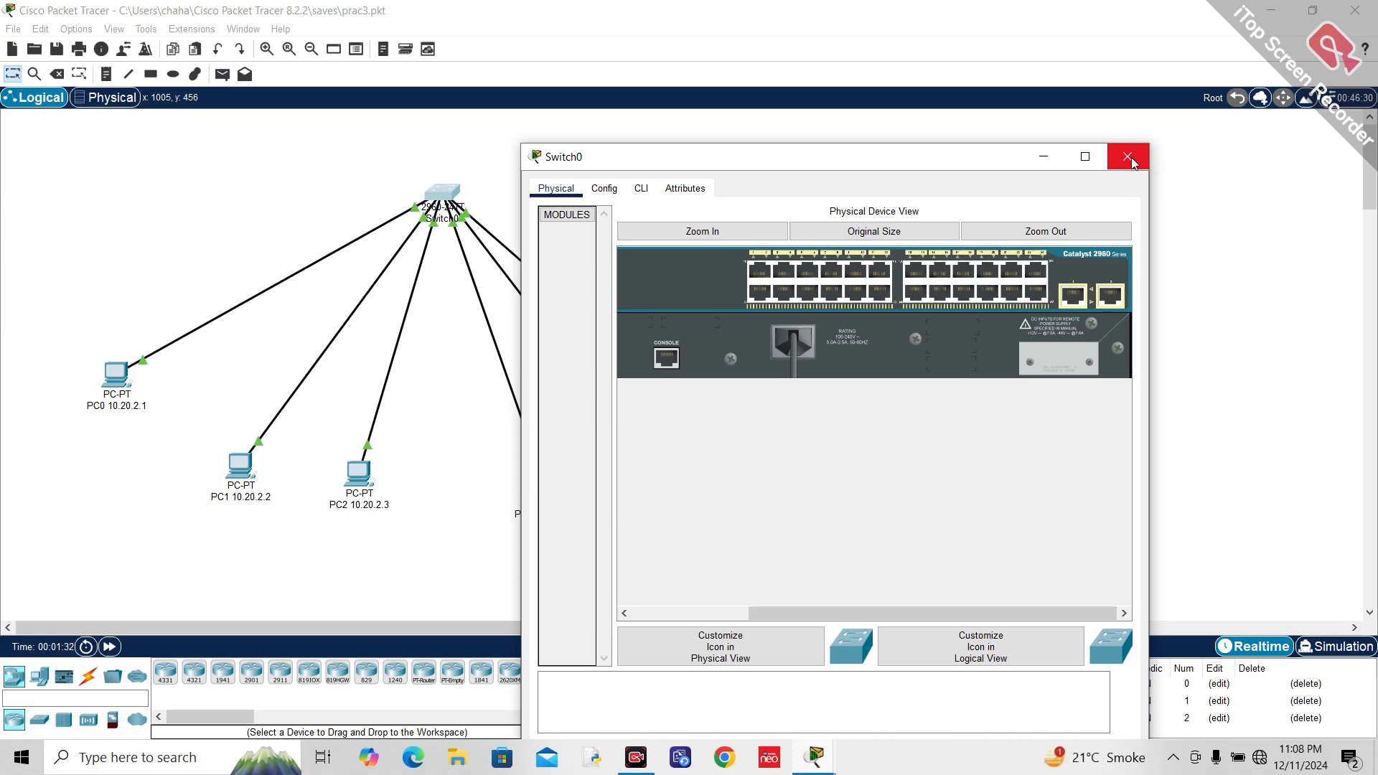
click(1131, 162)
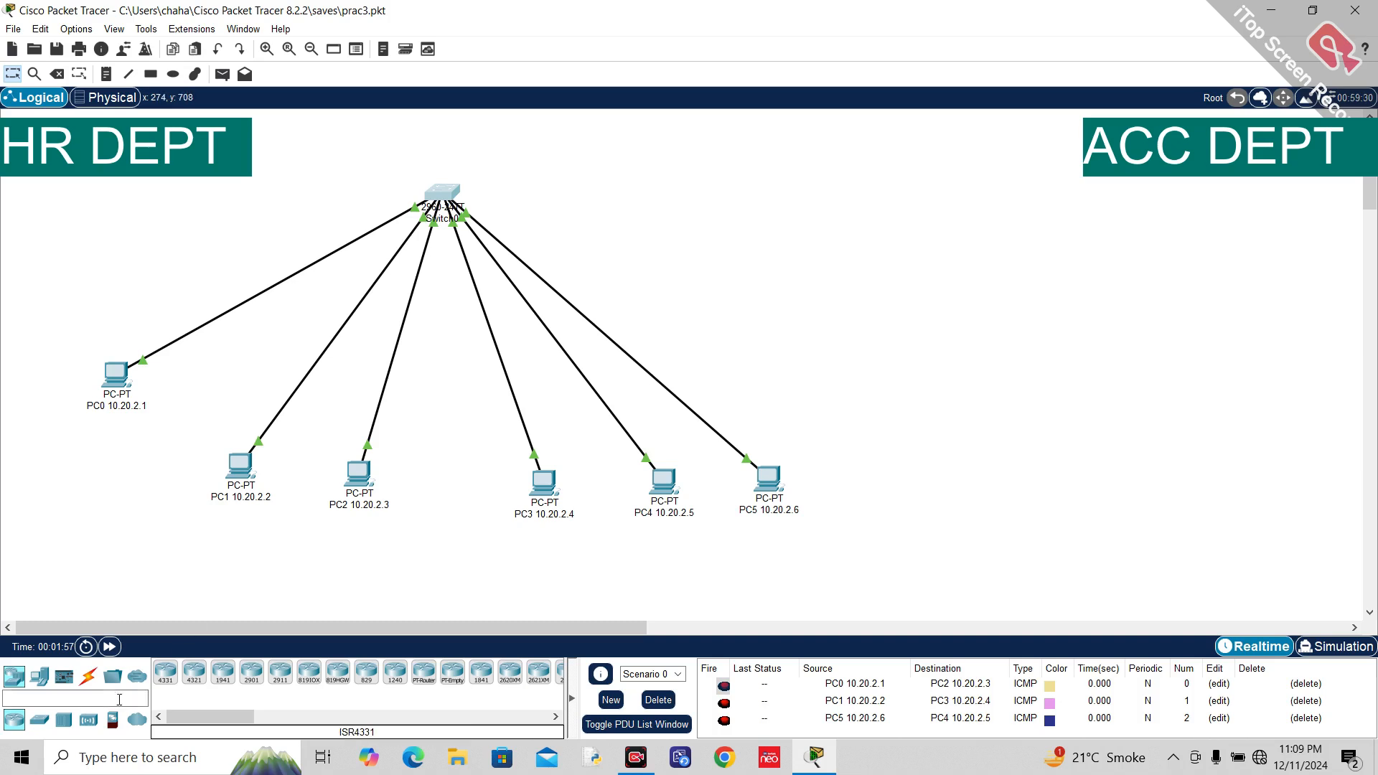
Step: Place two PCs side by side in the free area beside the existing network and a 2960 switch above them
click(38, 682)
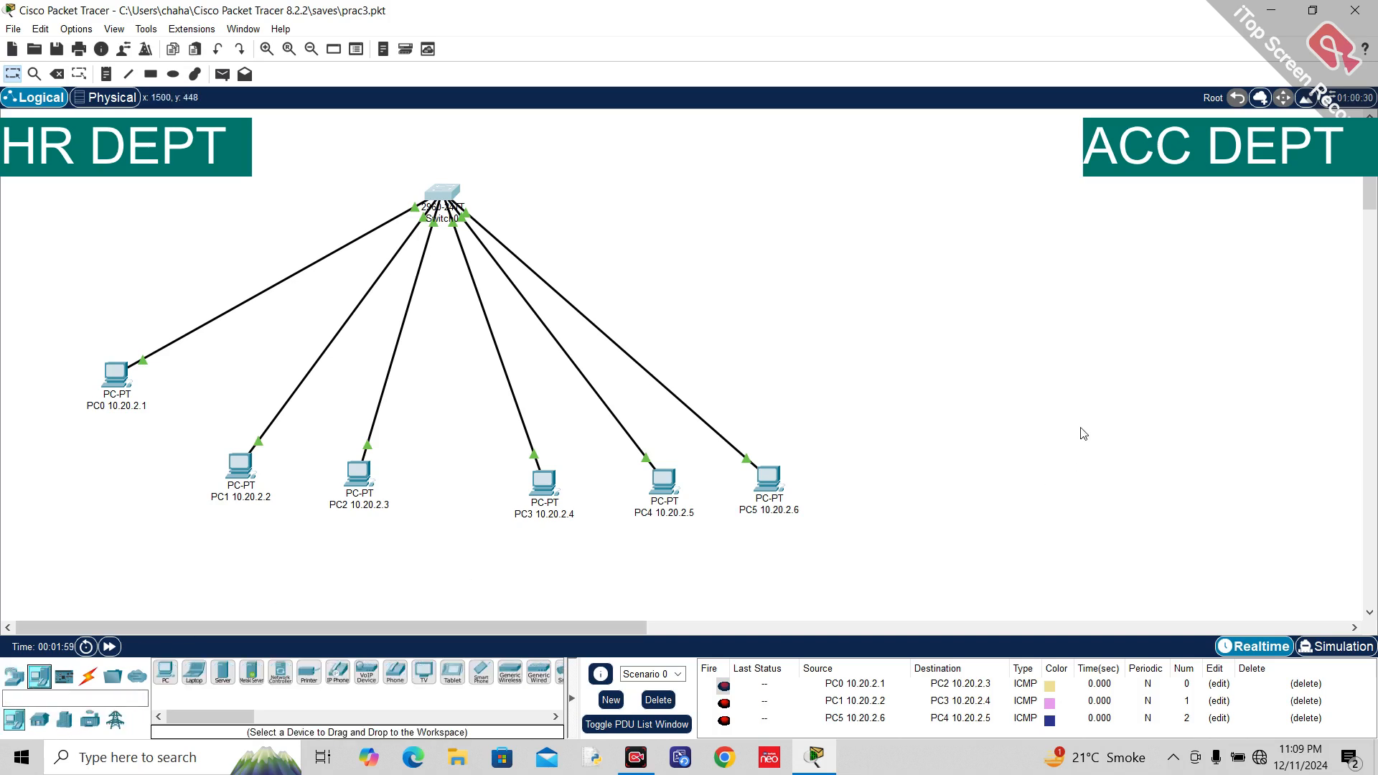
drag(165, 673, 999, 381)
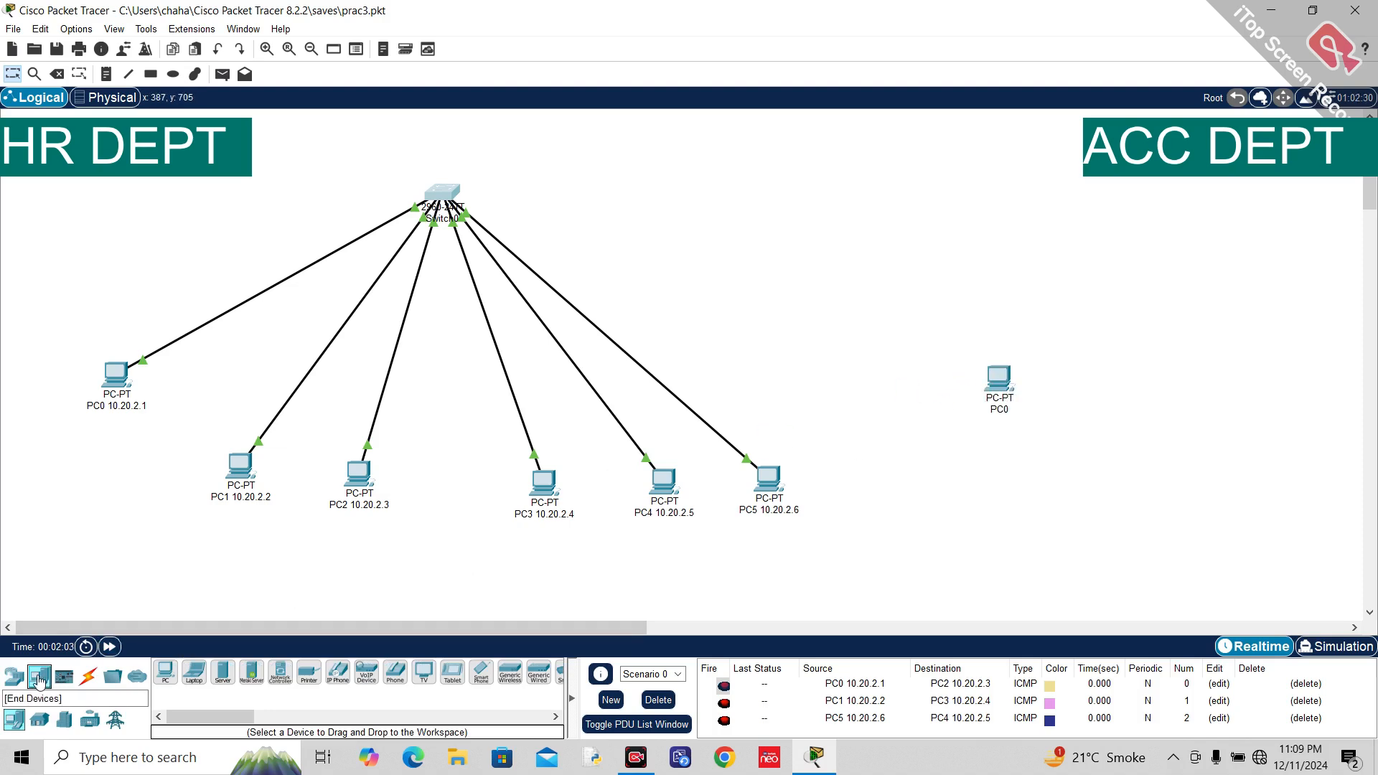
drag(165, 672, 1195, 378)
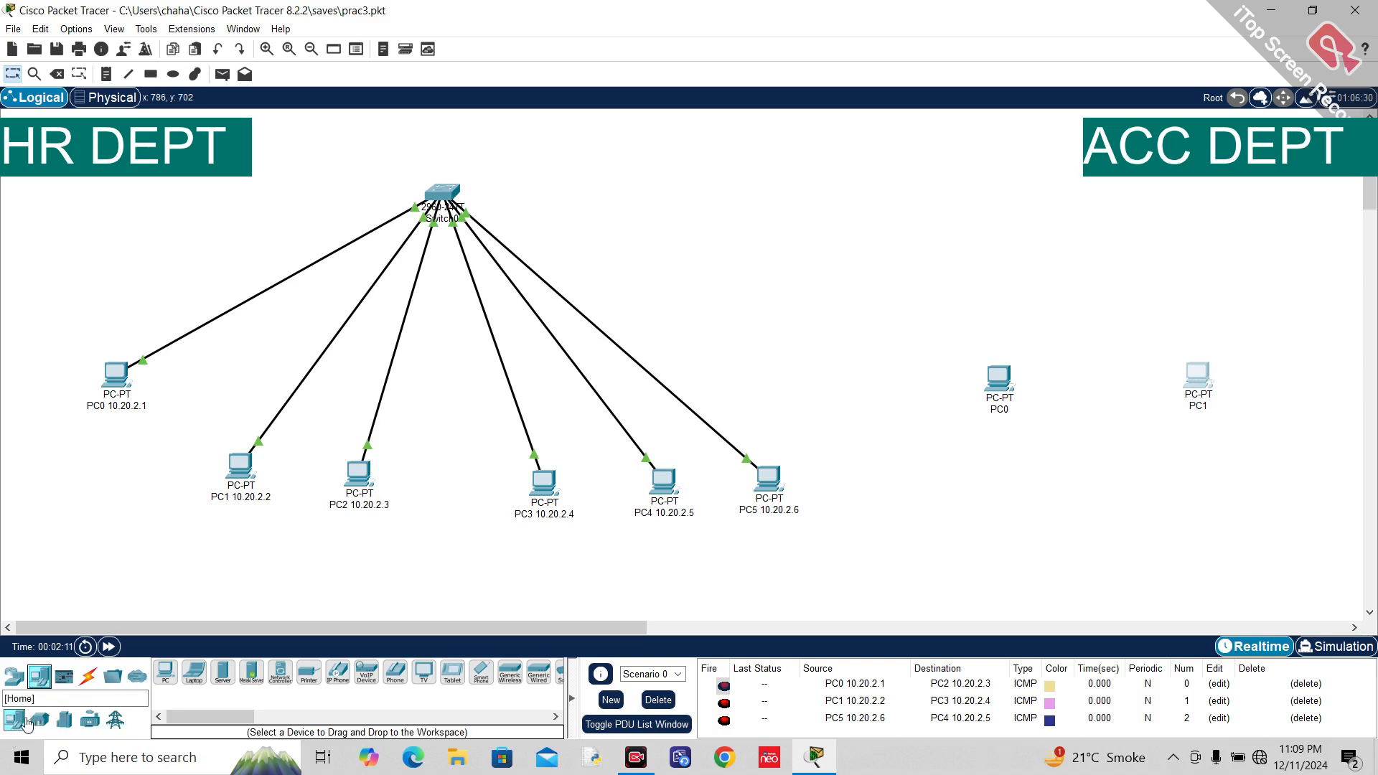
click(13, 677)
click(39, 719)
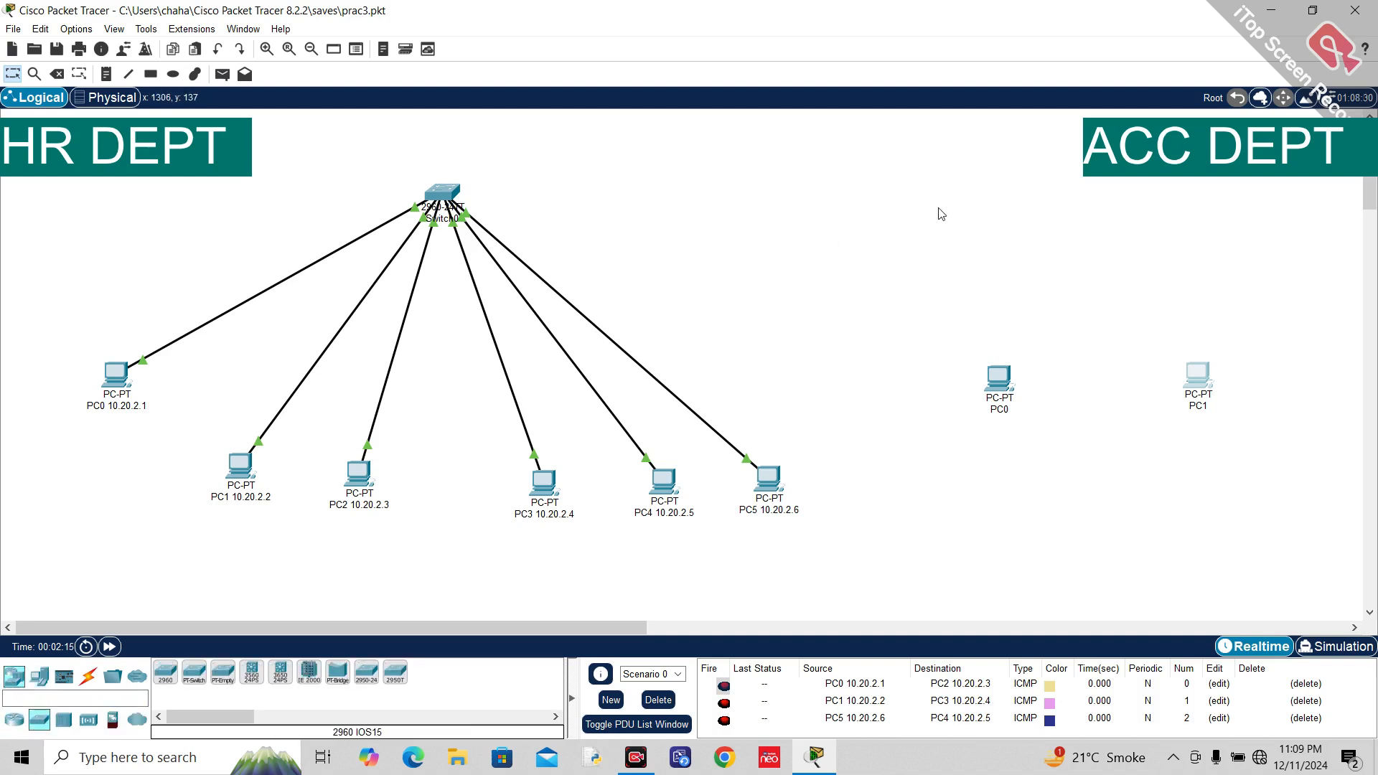
drag(165, 672, 1082, 197)
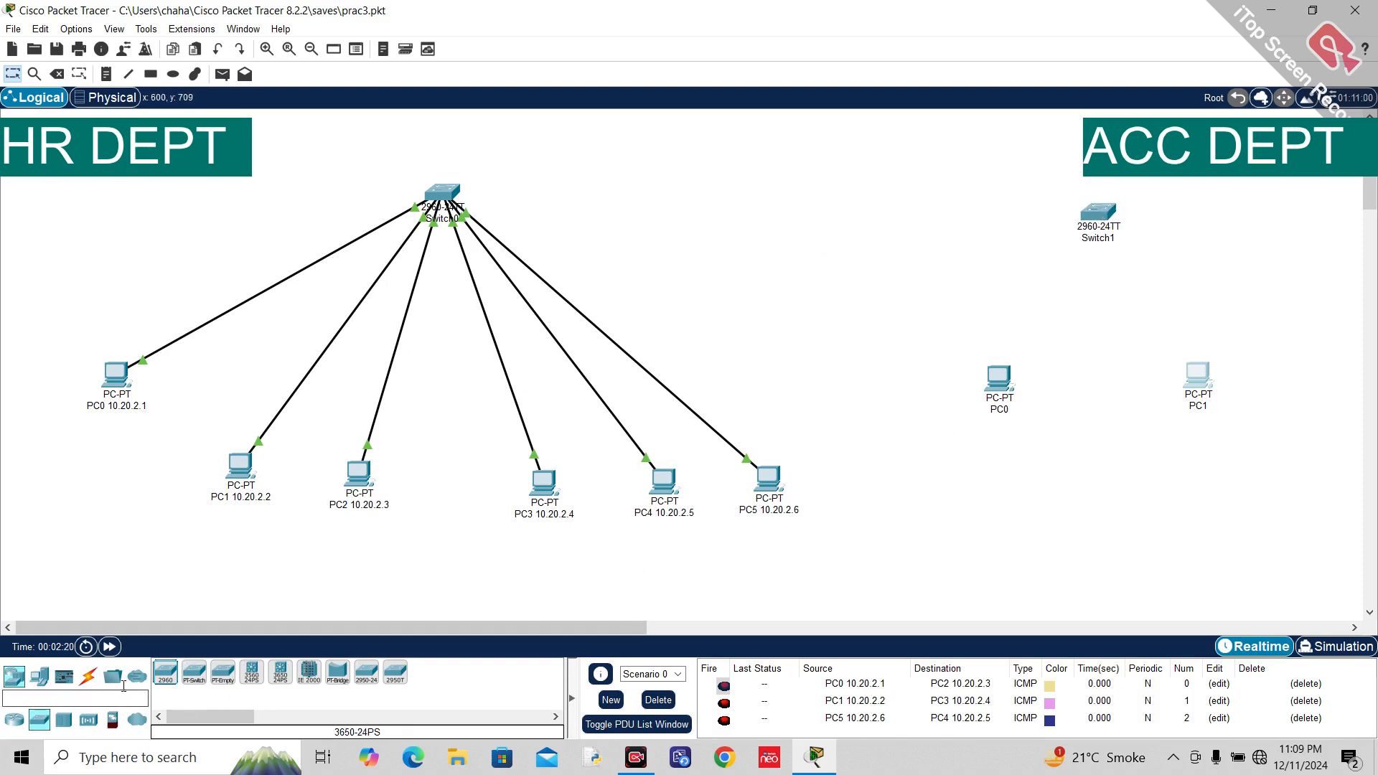
Step: Connect the new PC0 and PC1 to Switch1 using the automatic connection type
click(87, 676)
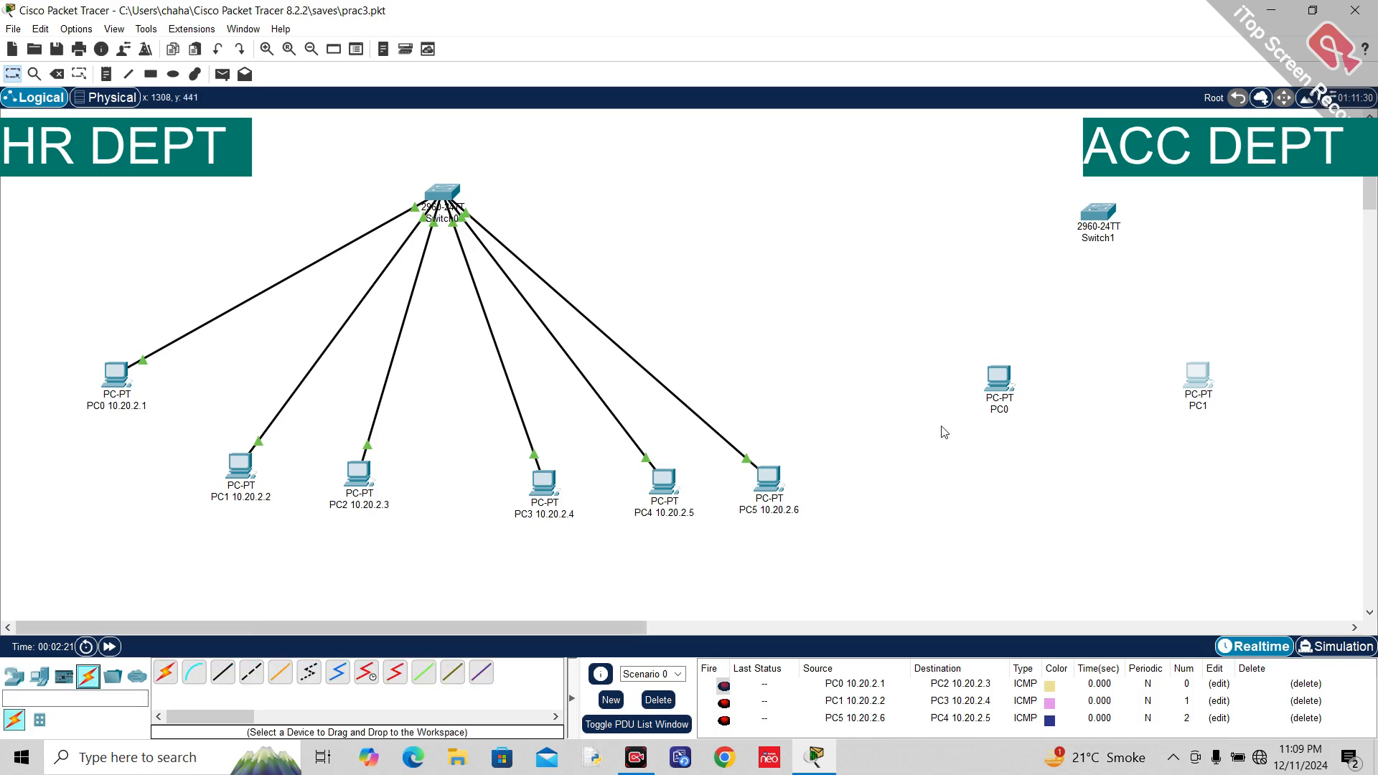
click(999, 376)
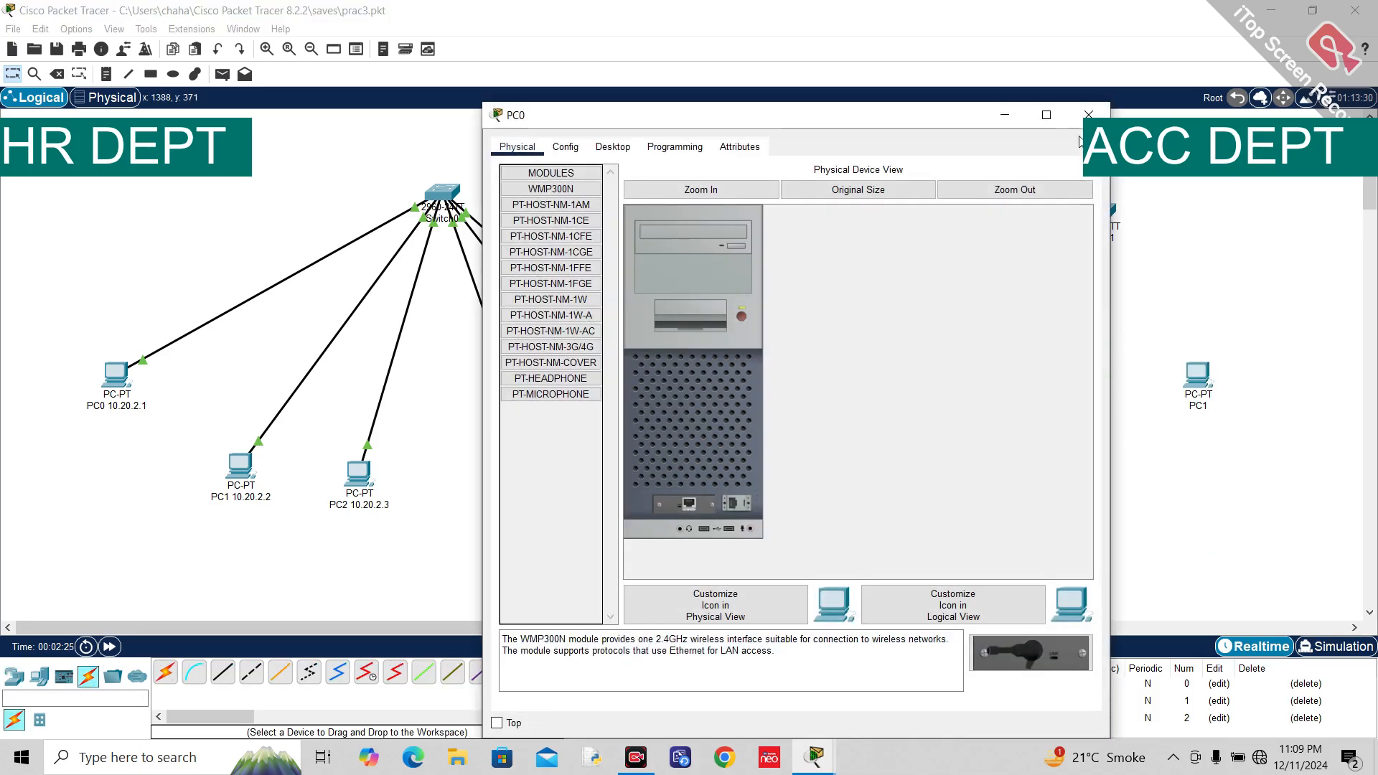
click(1098, 114)
click(165, 673)
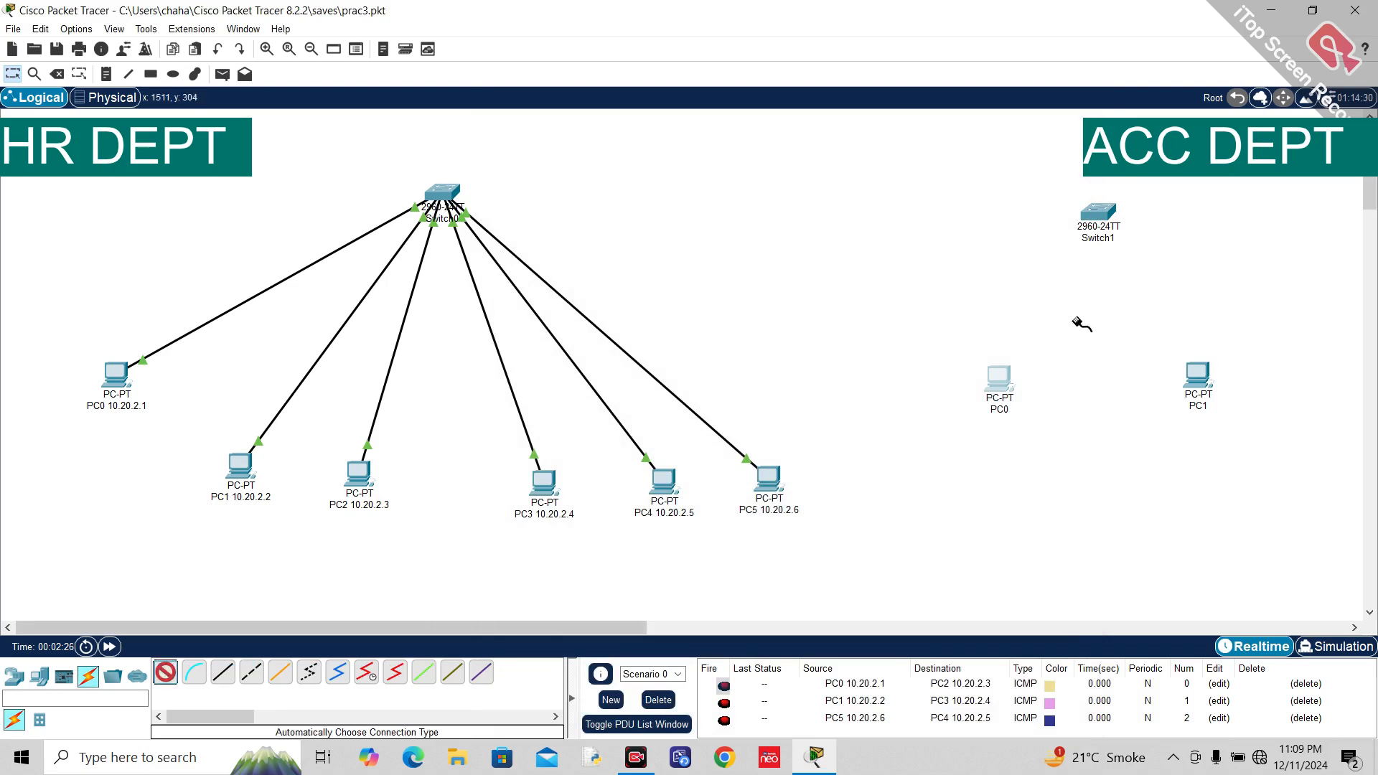
click(994, 372)
click(1097, 213)
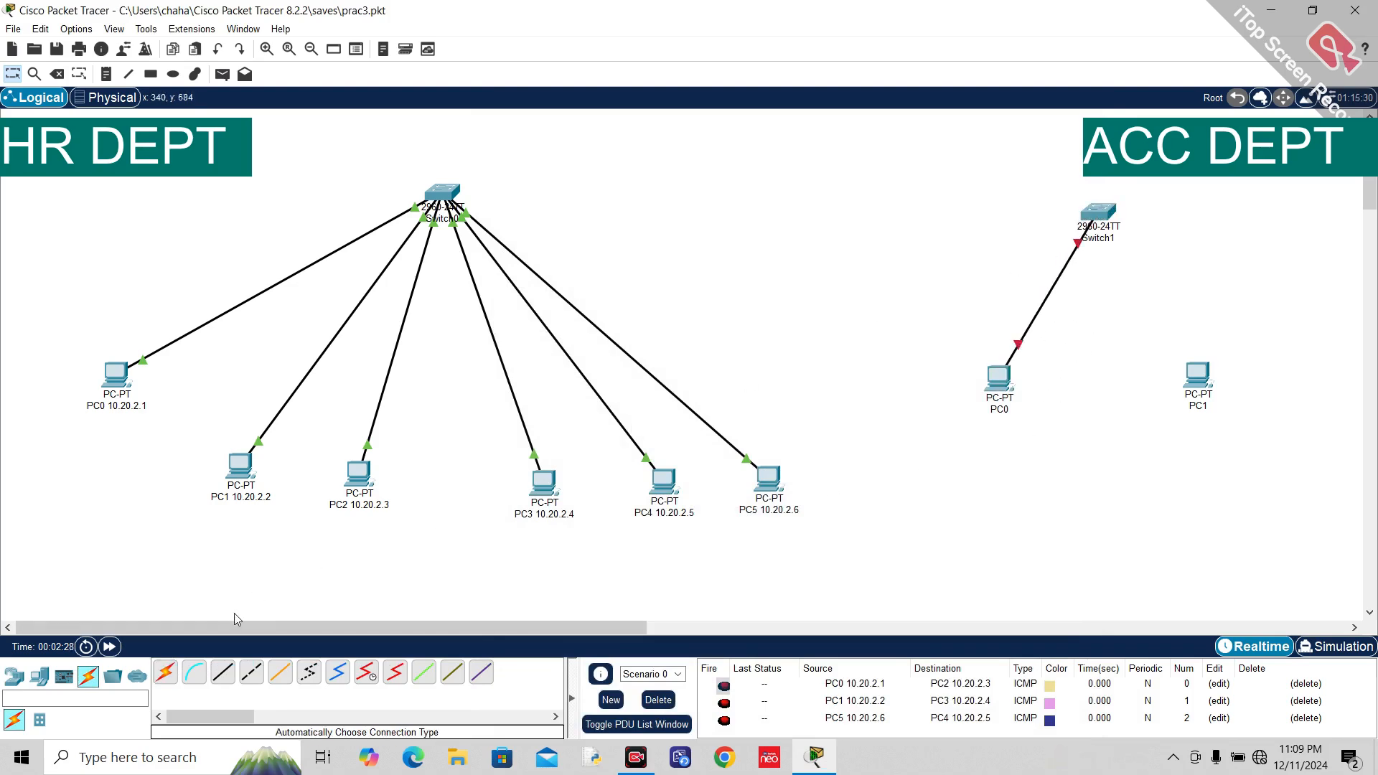
click(165, 672)
click(1197, 373)
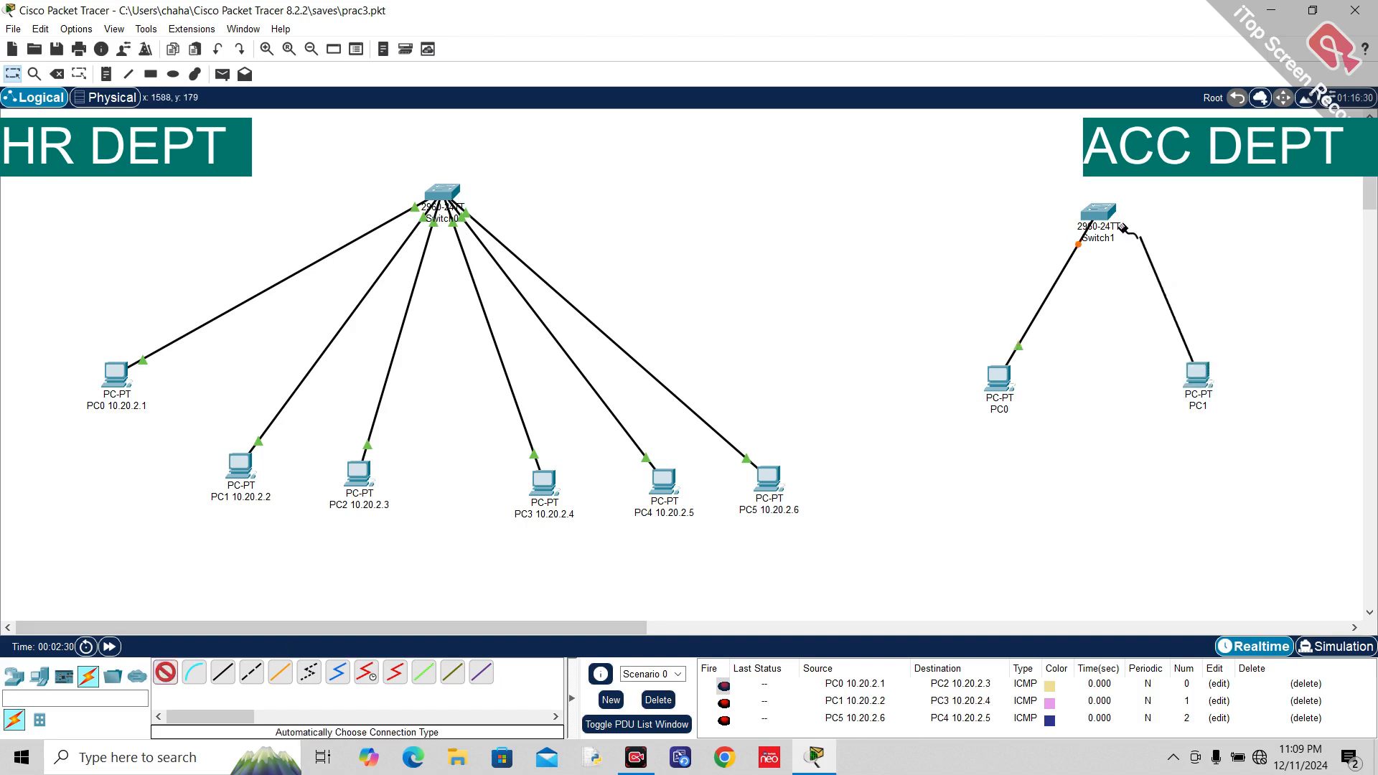
click(1110, 215)
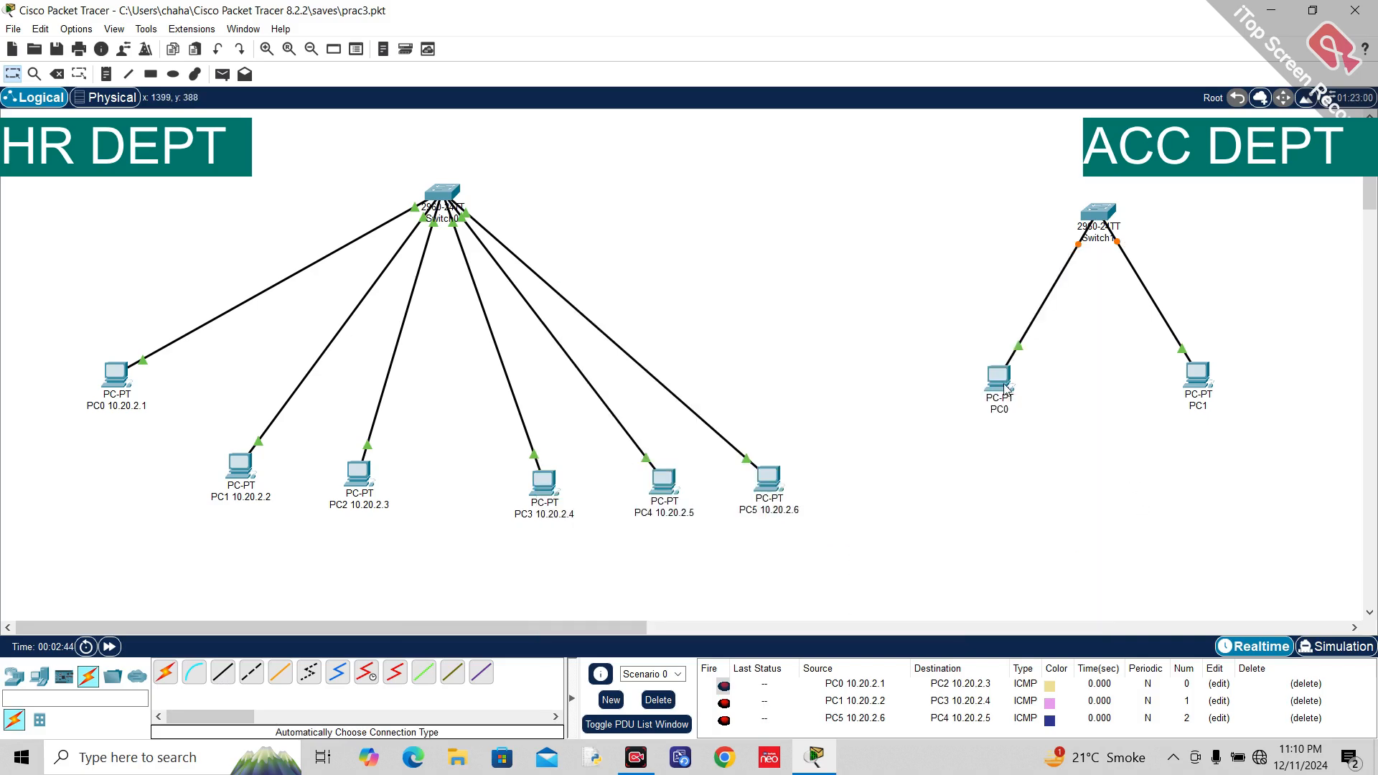
Step: Set the new PC0's static IPv4 address to 10.20.2.25 with the default subnet mask 255.0.0.0
mouse_move(1005, 388)
mouse_move(996, 375)
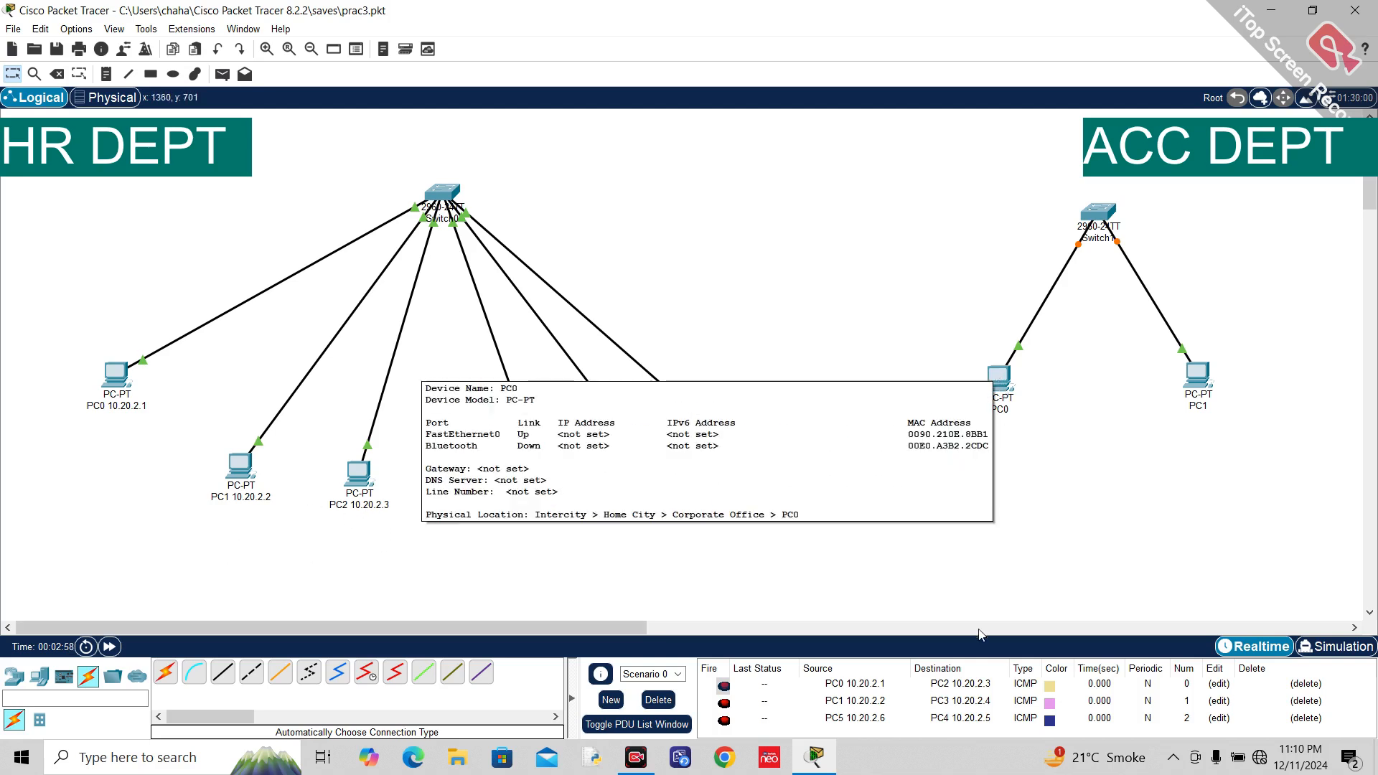
click(1007, 395)
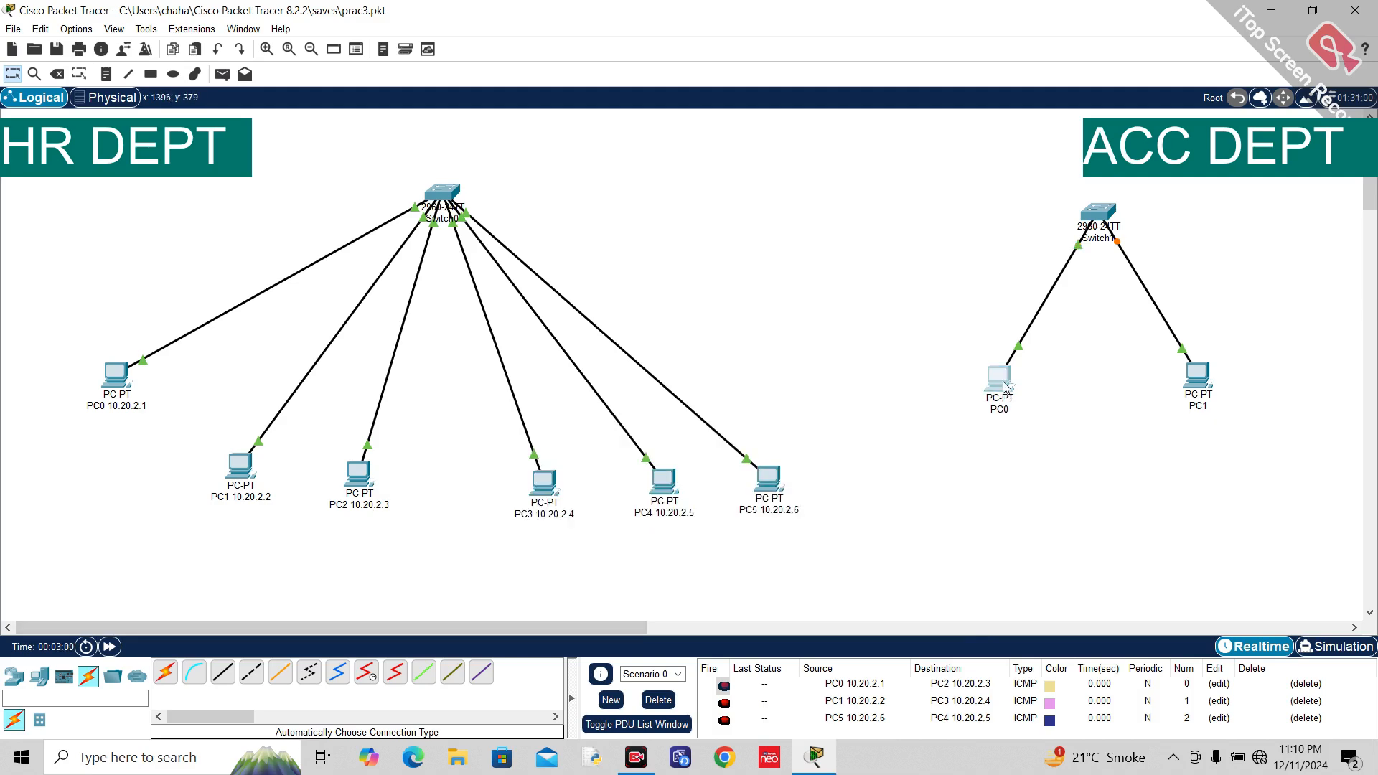
click(565, 147)
click(613, 147)
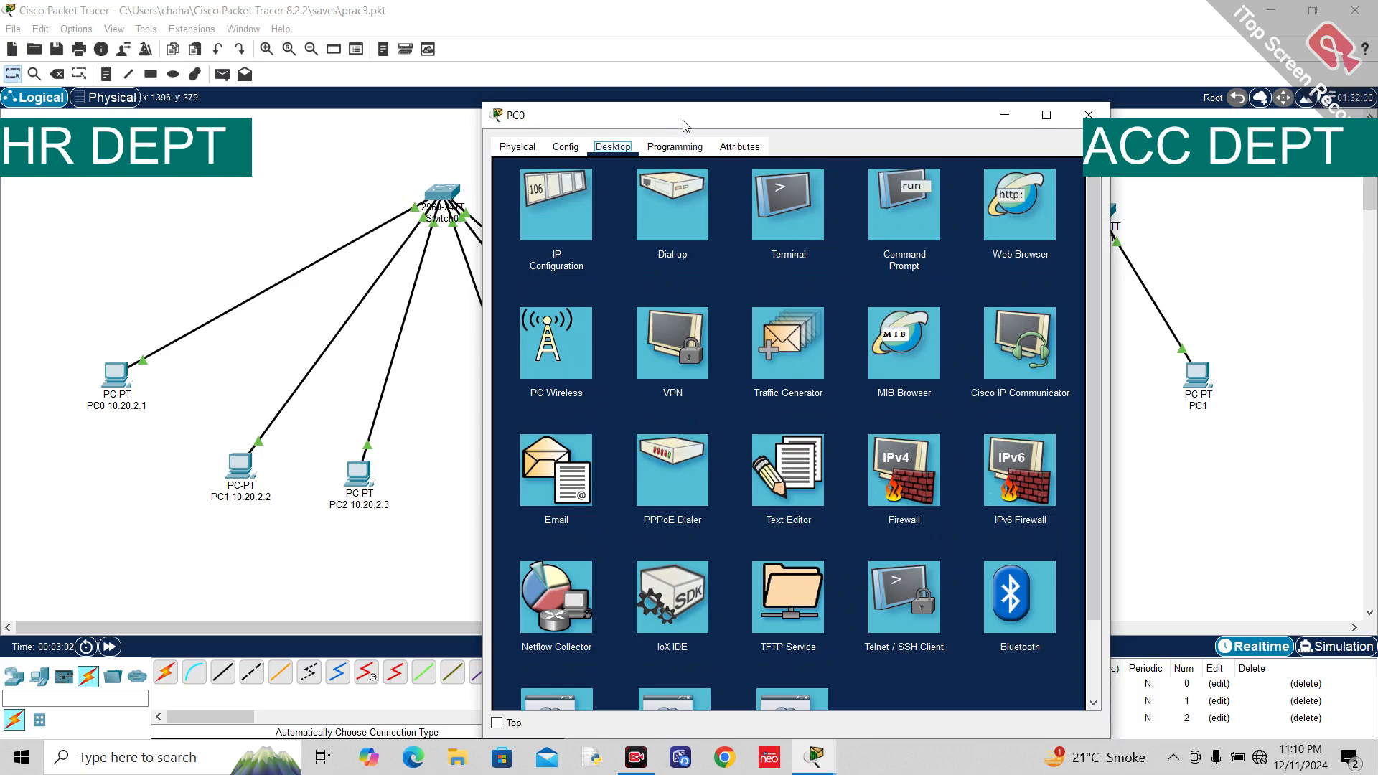
drag(682, 122, 1071, 280)
click(833, 332)
click(1147, 414)
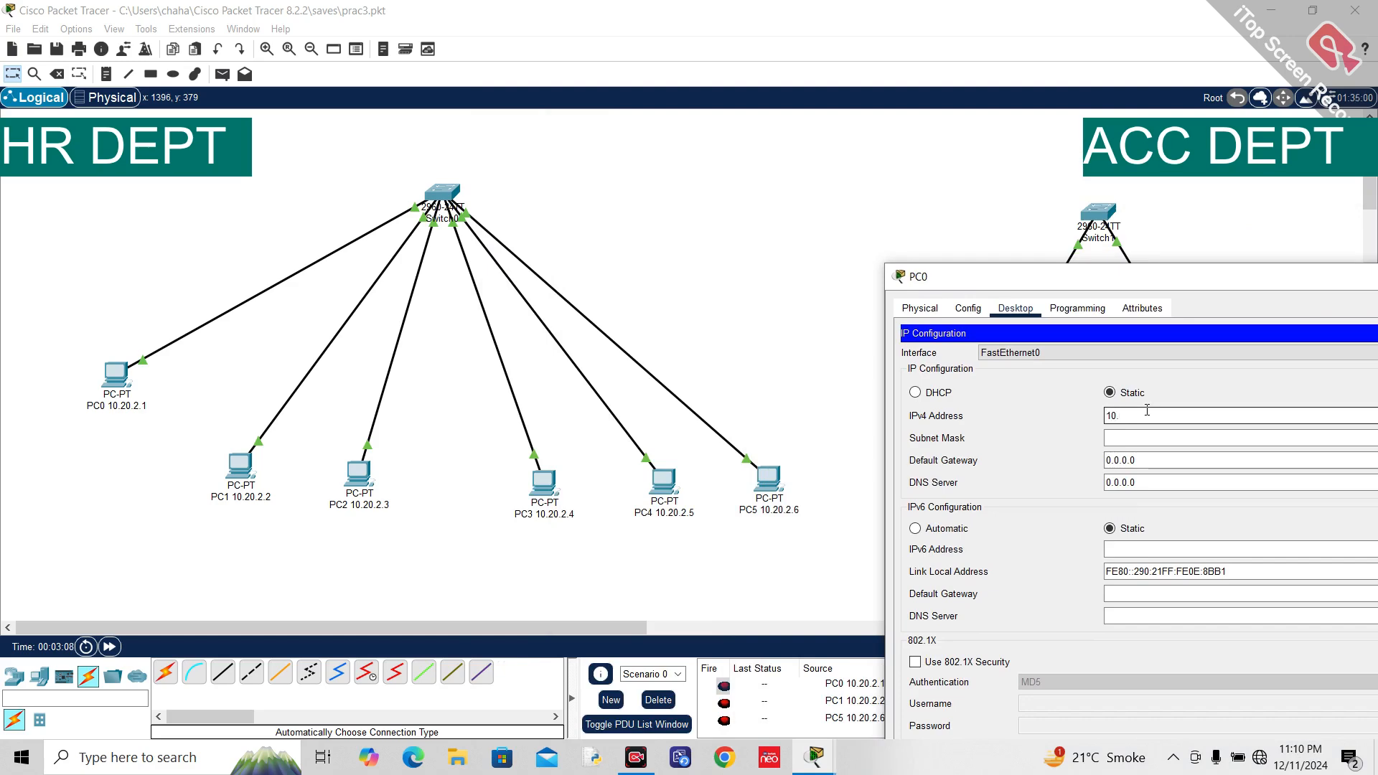
text(10.20.2.)
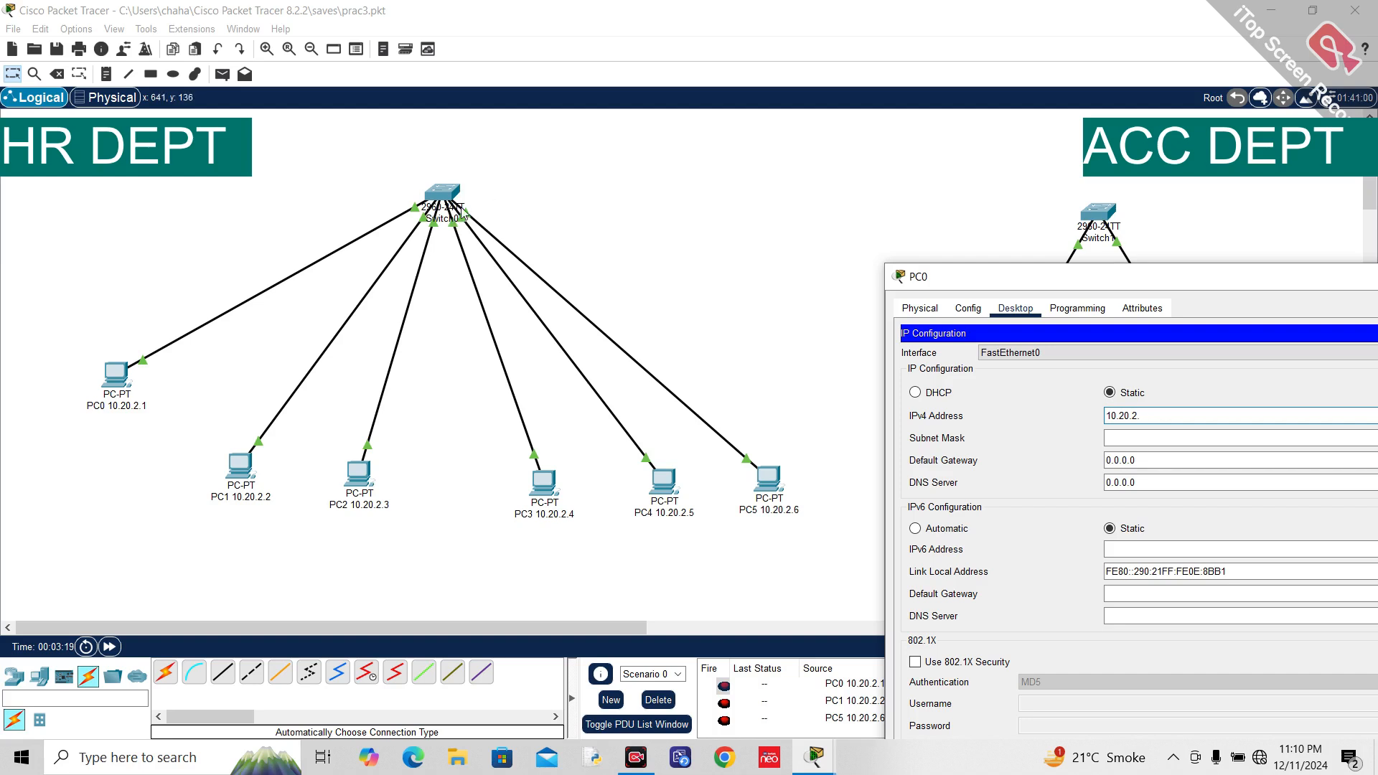
click(1203, 418)
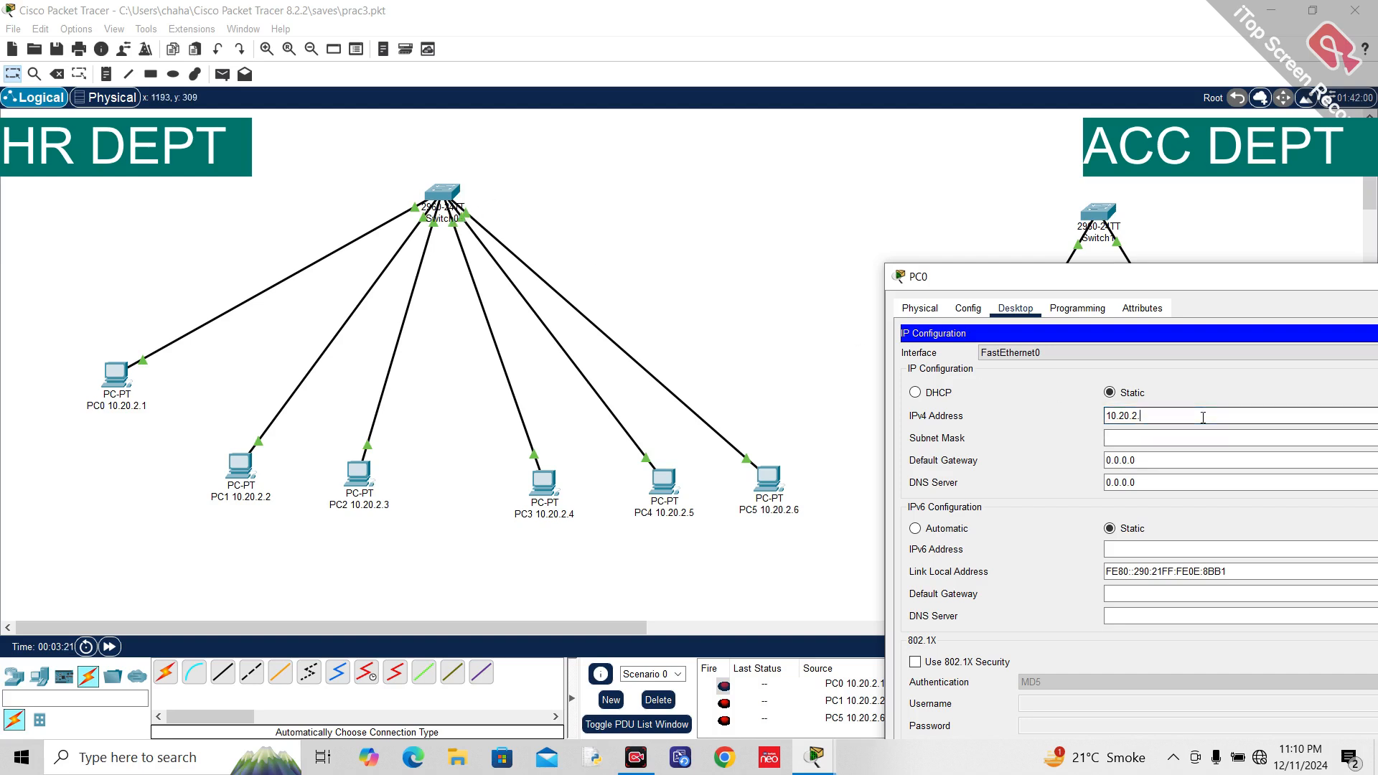
text(25)
key(Tab)
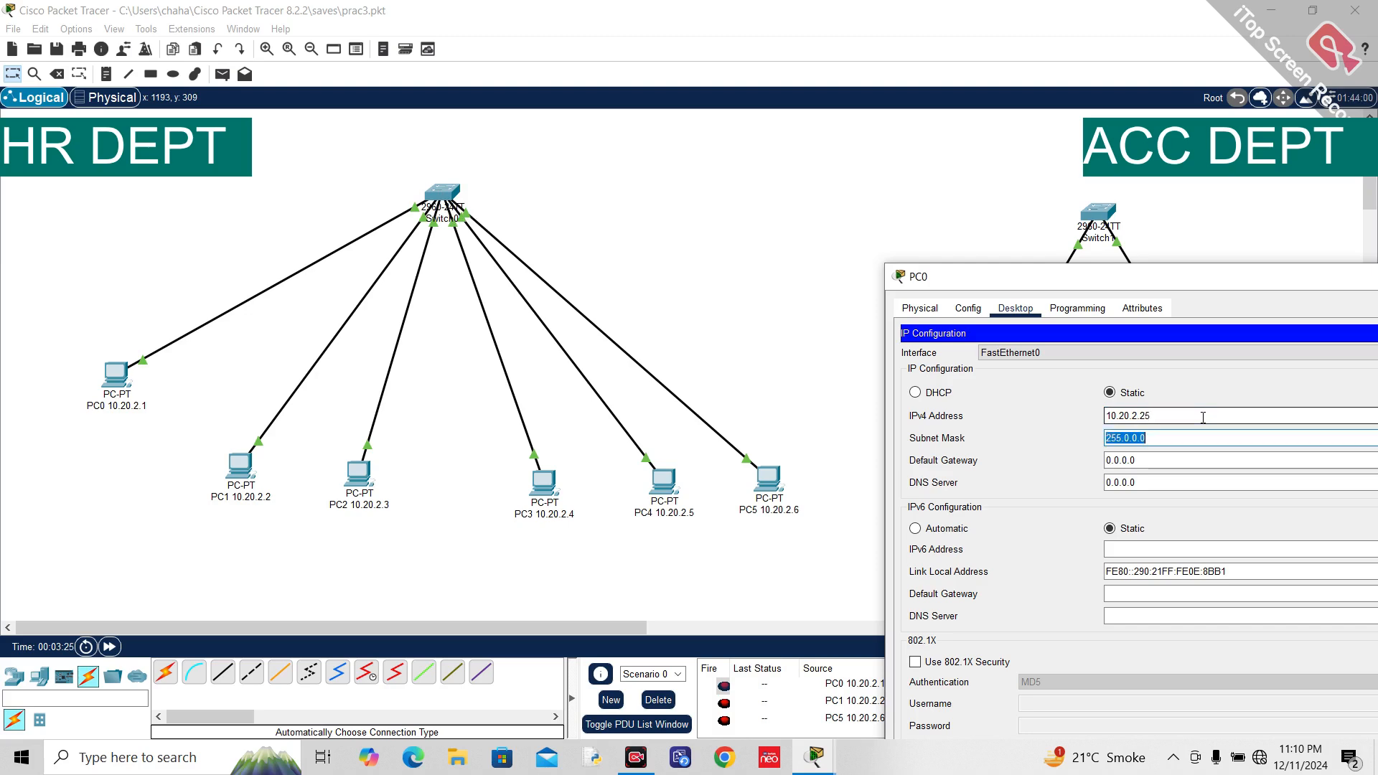
Step: Change the new PC0's static IPv4 address to 10.20.2.26, keeping the default subnet mask
drag(1048, 278, 1104, 129)
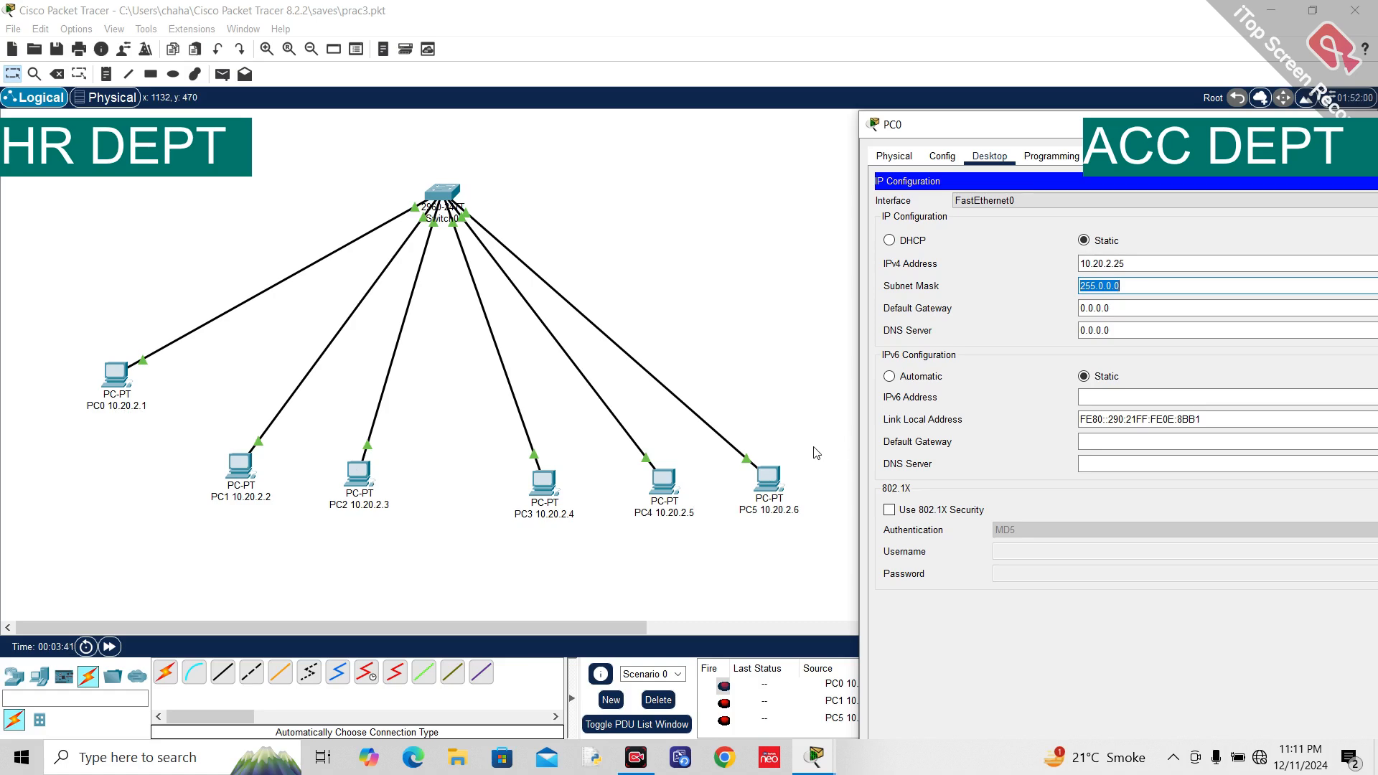
click(1188, 263)
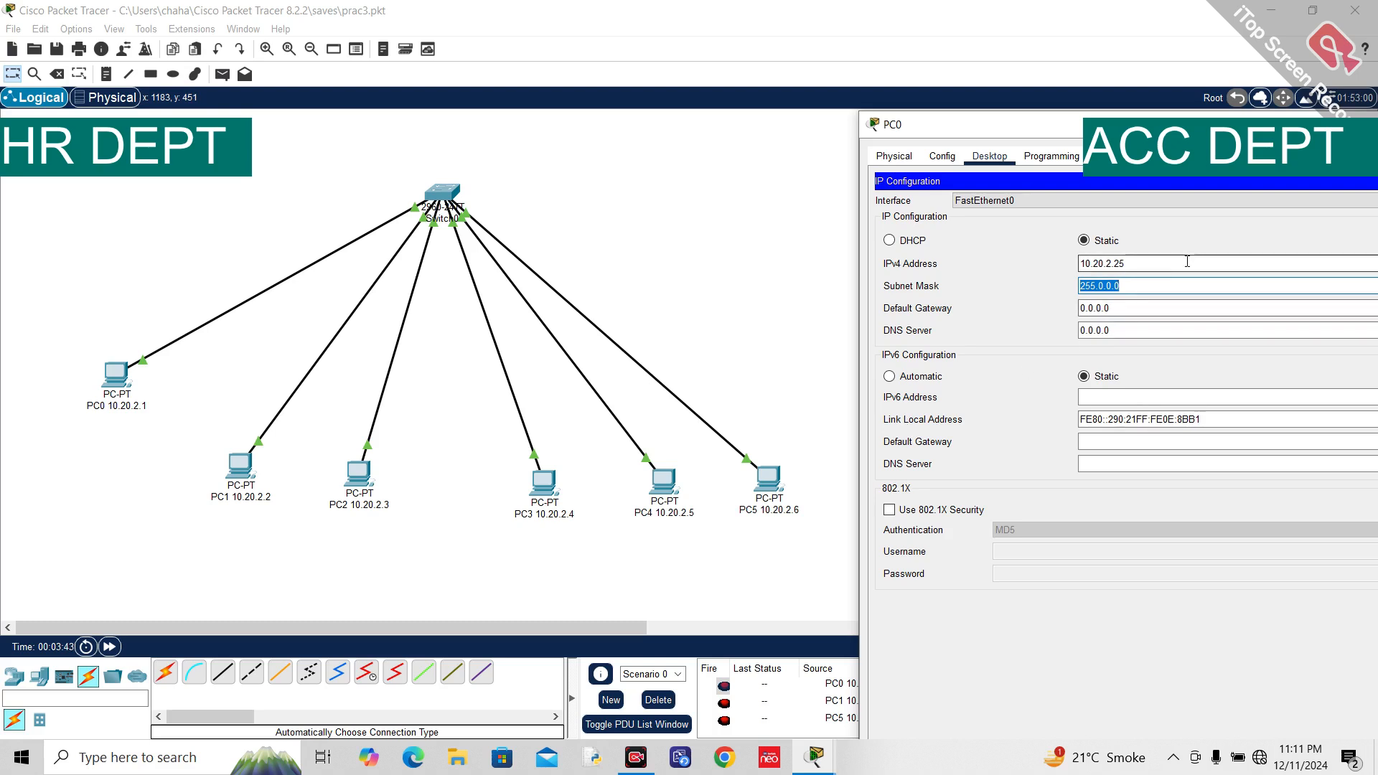
text(6)
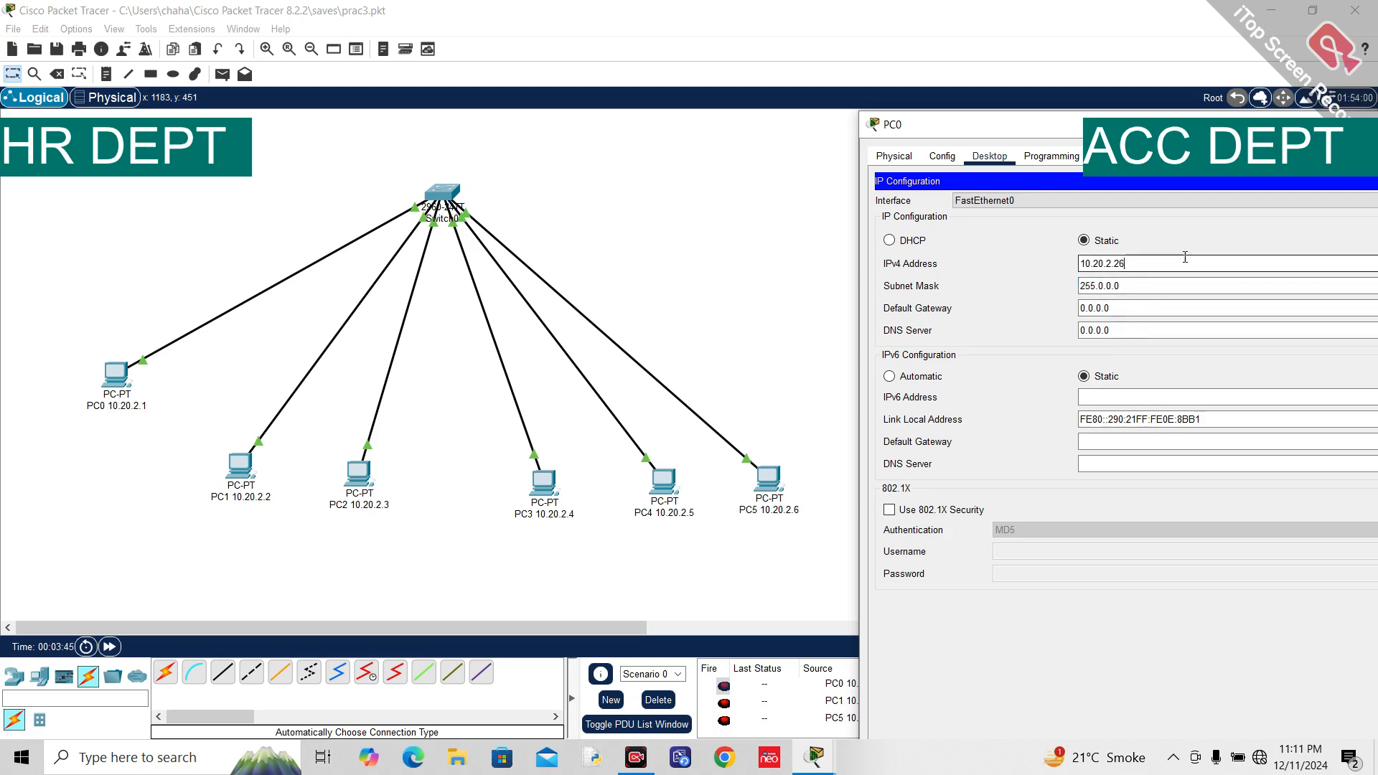
key(Tab)
drag(1180, 124, 918, 86)
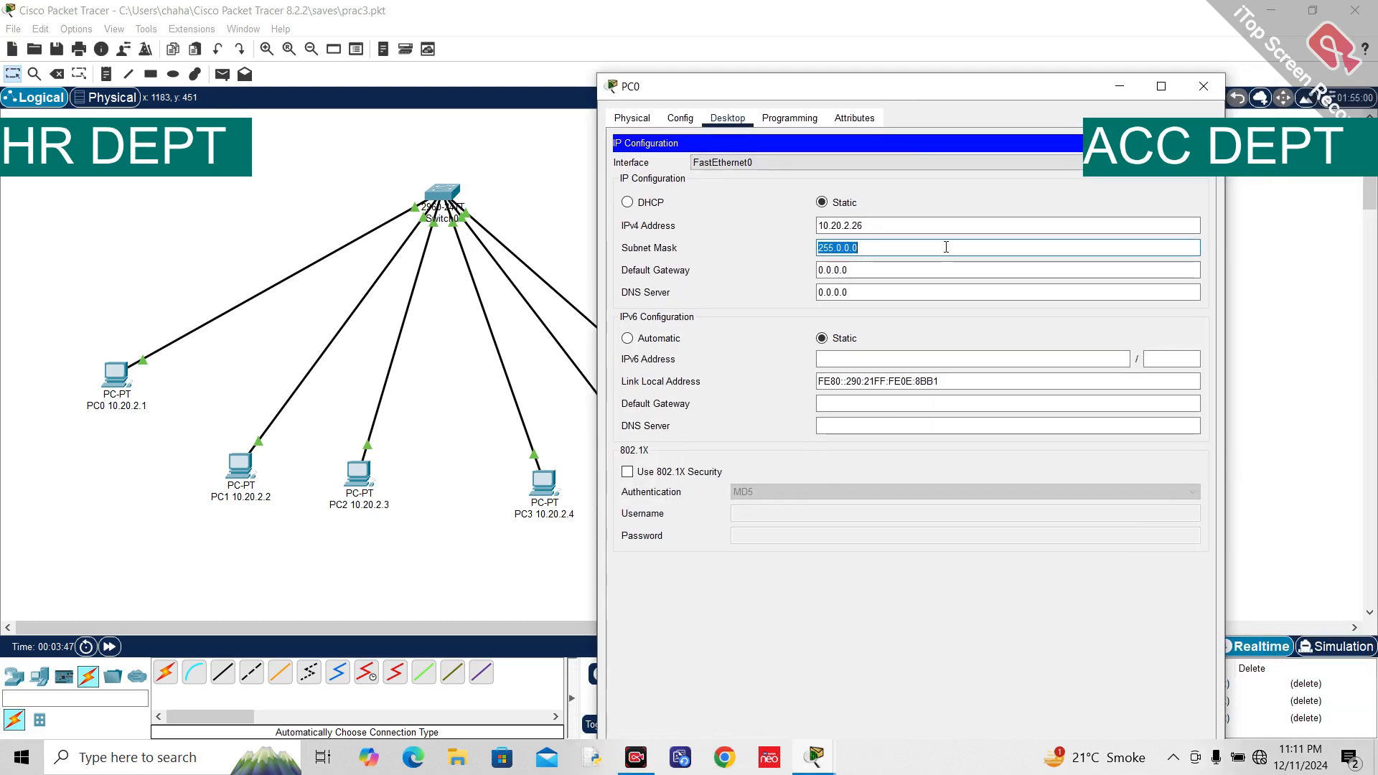
Step: Close the new PC0's configuration window and add its address to its display name, making it "PC0 10.20.2.26"
drag(912, 228, 756, 200)
click(1204, 87)
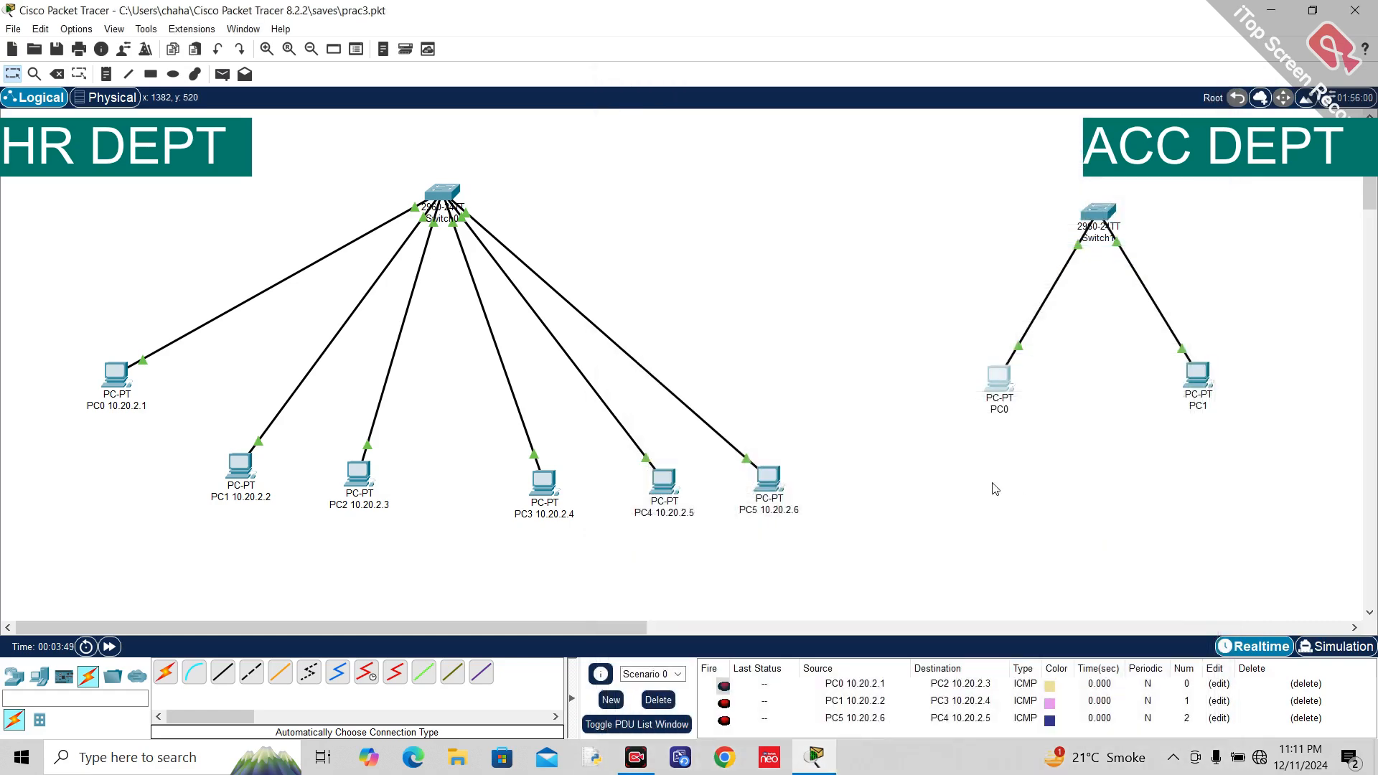
click(1001, 411)
text(10.20.2.26)
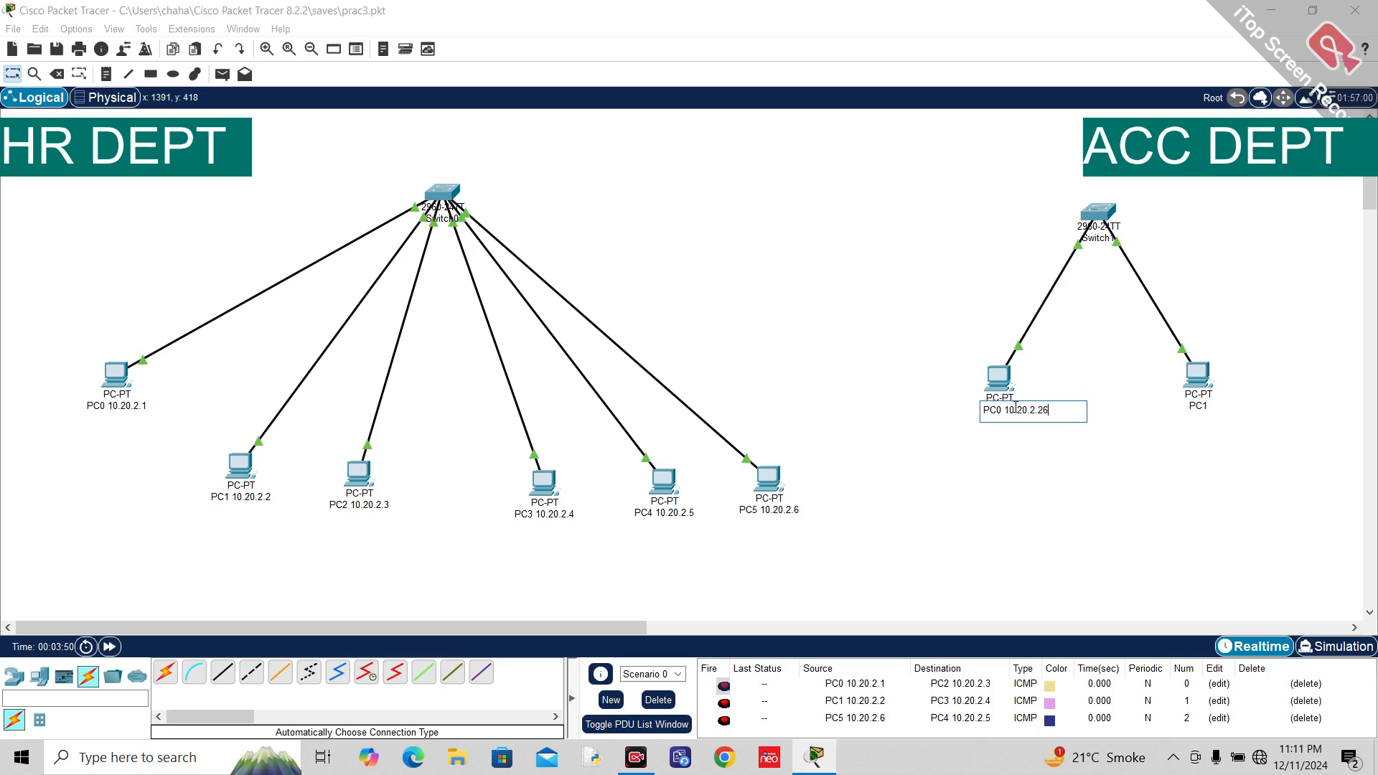
key(Return)
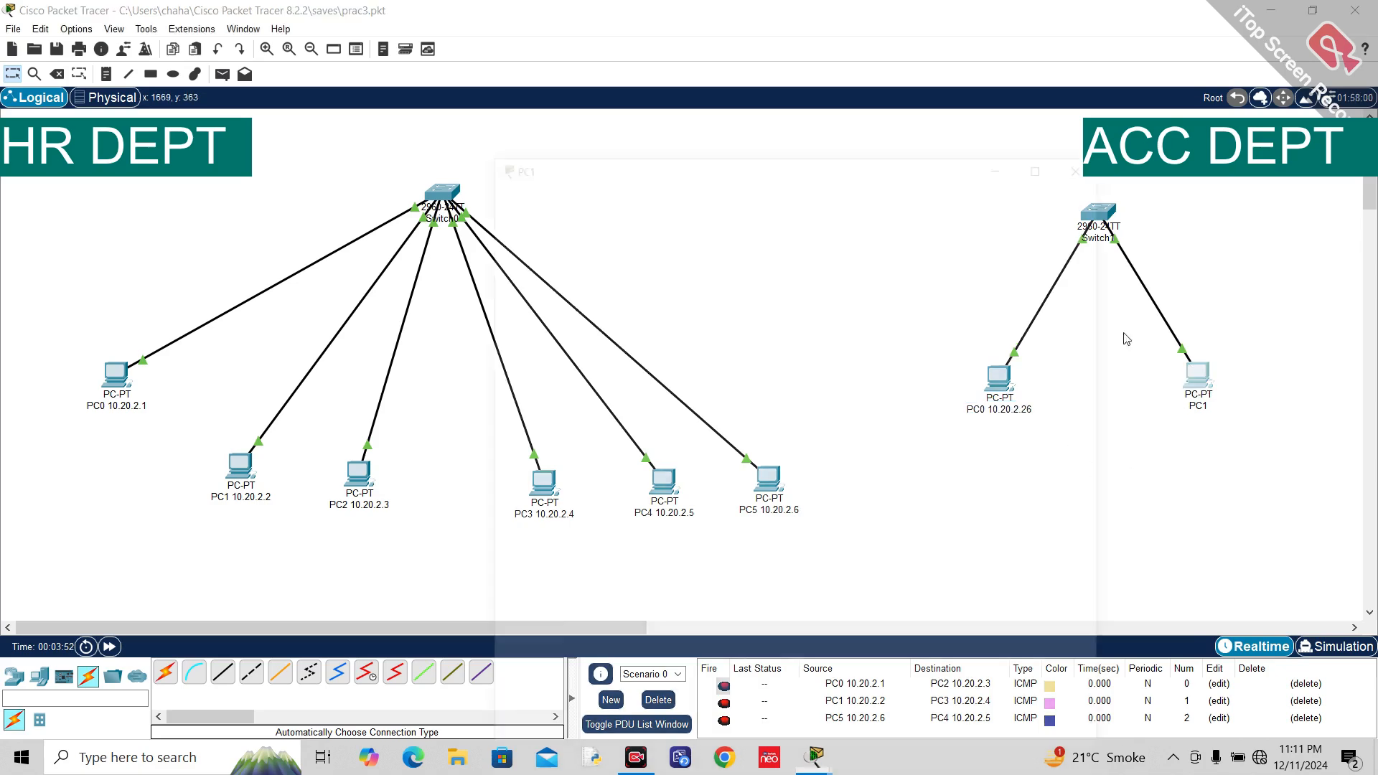
Step: Set the new PC1's static IPv4 address to 10.20.2.27 with the default subnet mask 255.0.0.0
click(1198, 375)
click(612, 191)
click(585, 259)
click(788, 293)
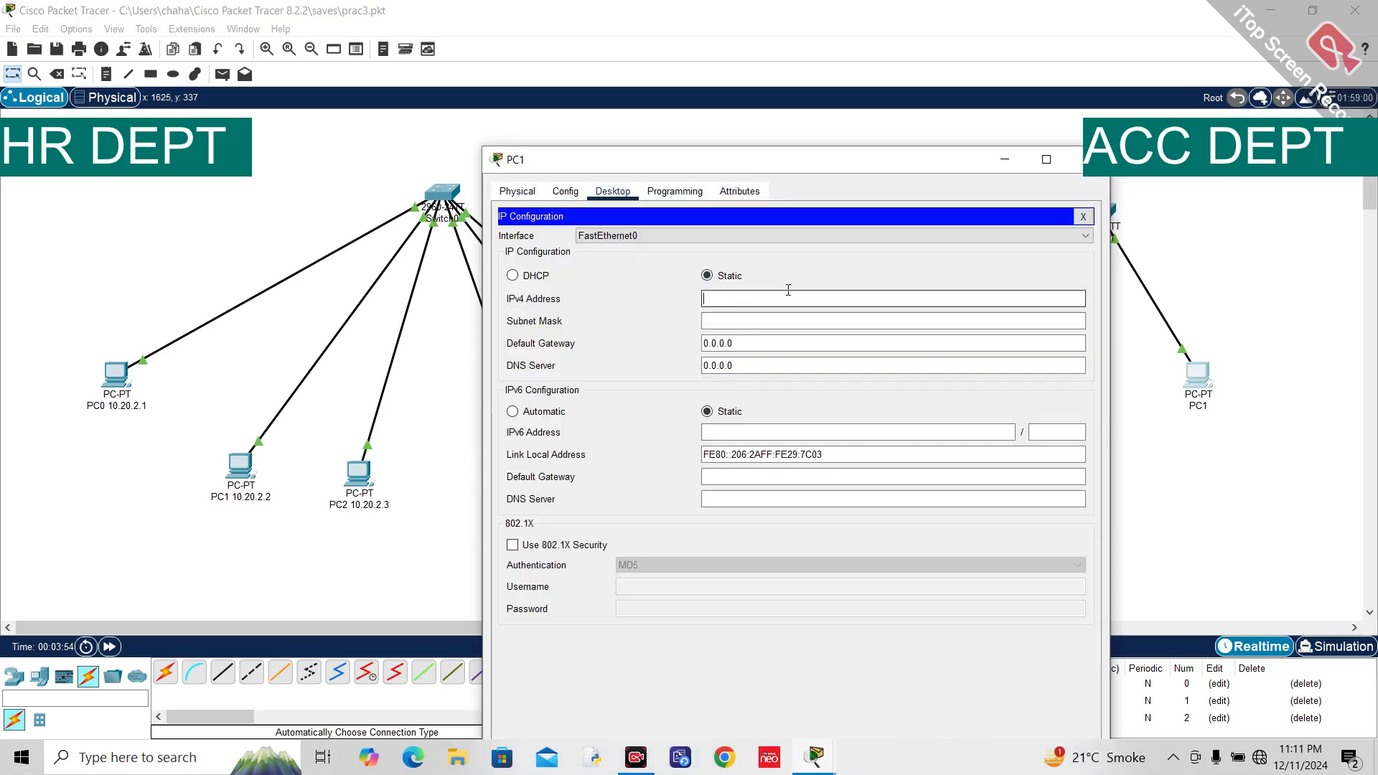
text(10.20.2.26)
key(BackSpace)
text(7)
key(Tab)
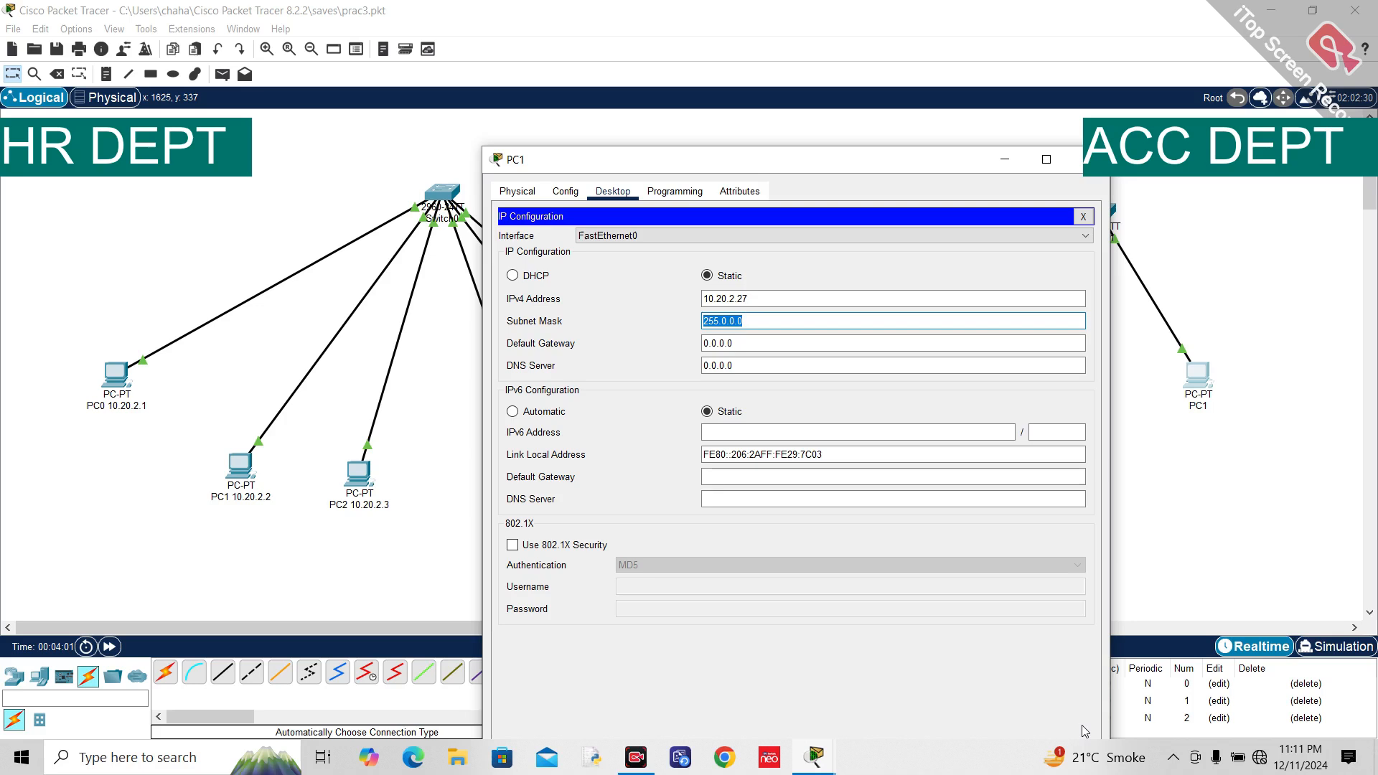
Step: Examine the octets of PC1's IPv4 address against those of its subnet mask to tell network and host parts apart
click(710, 321)
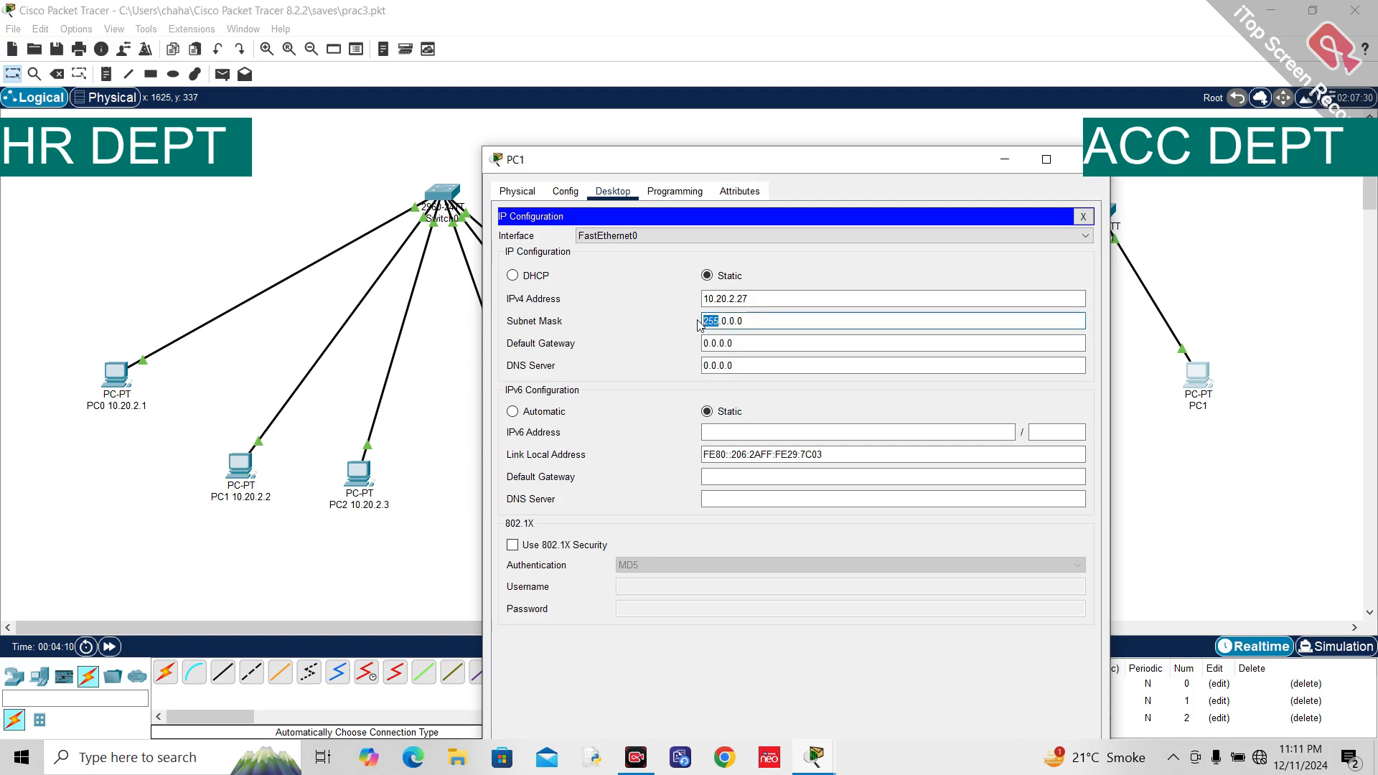
double_click(712, 320)
click(708, 318)
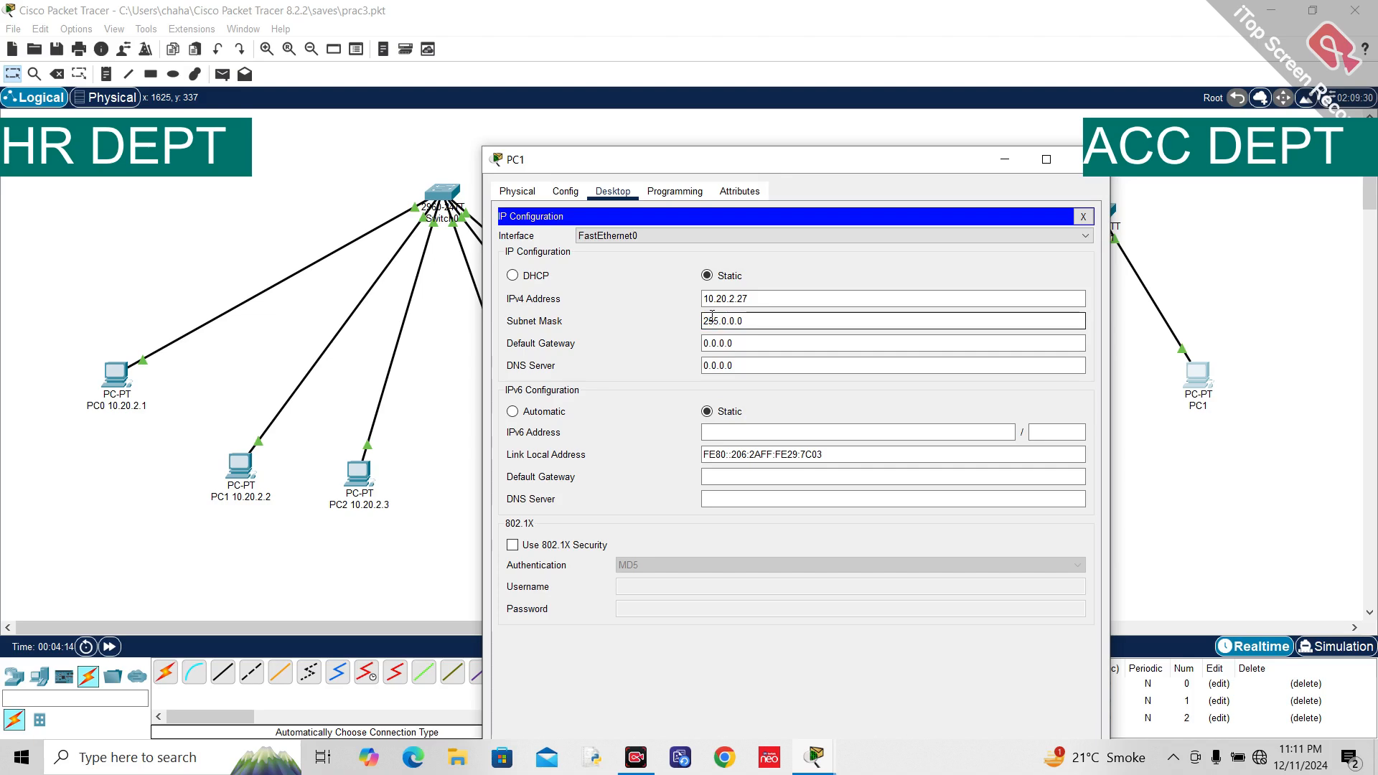
double_click(706, 298)
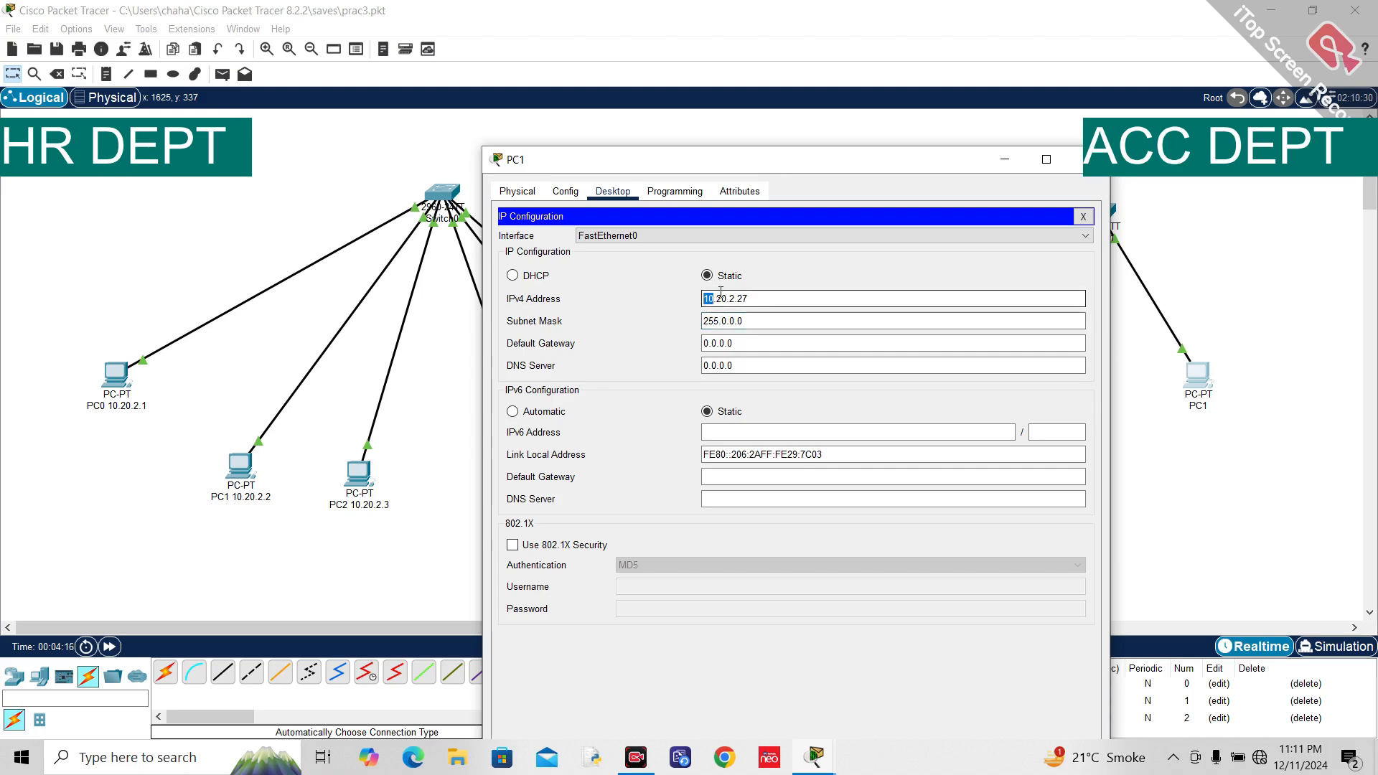
double_click(720, 298)
drag(729, 295, 735, 295)
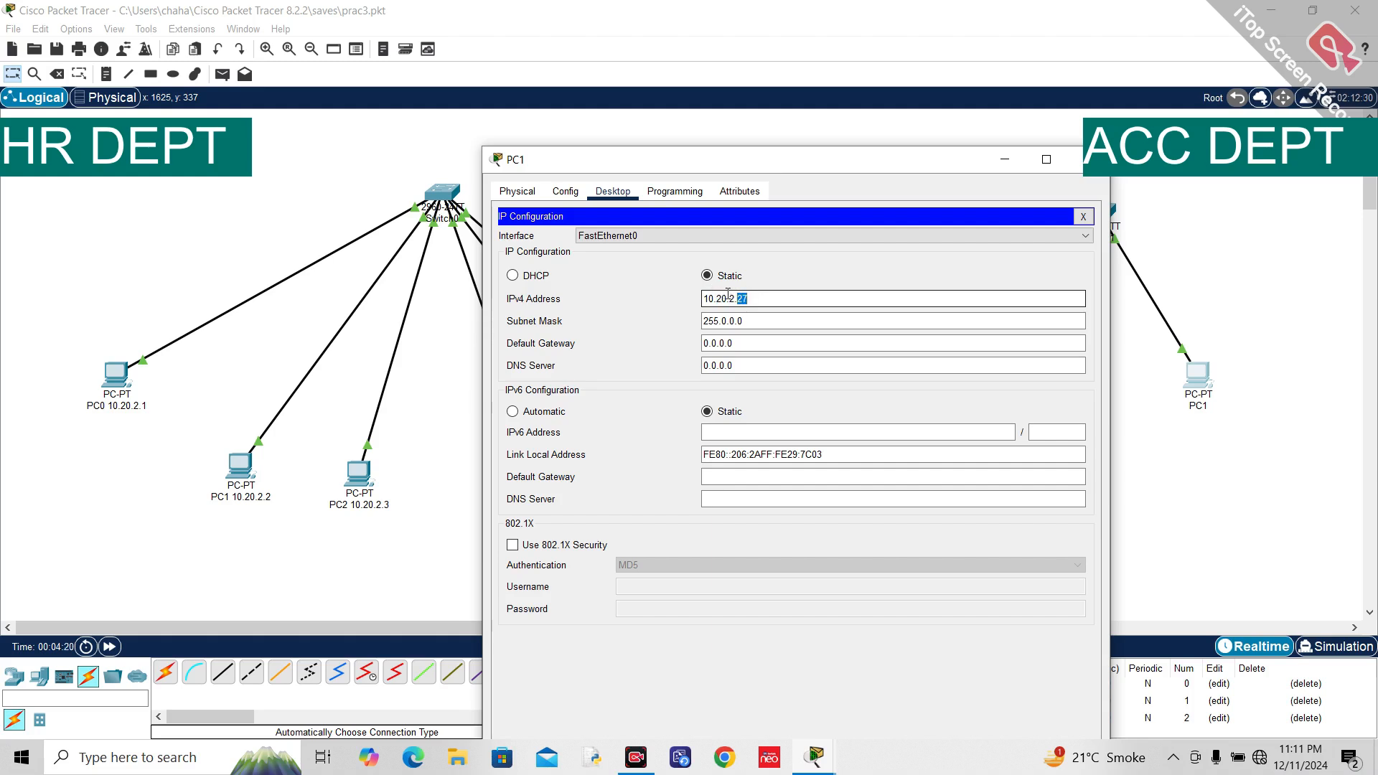
double_click(730, 296)
drag(747, 296, 734, 296)
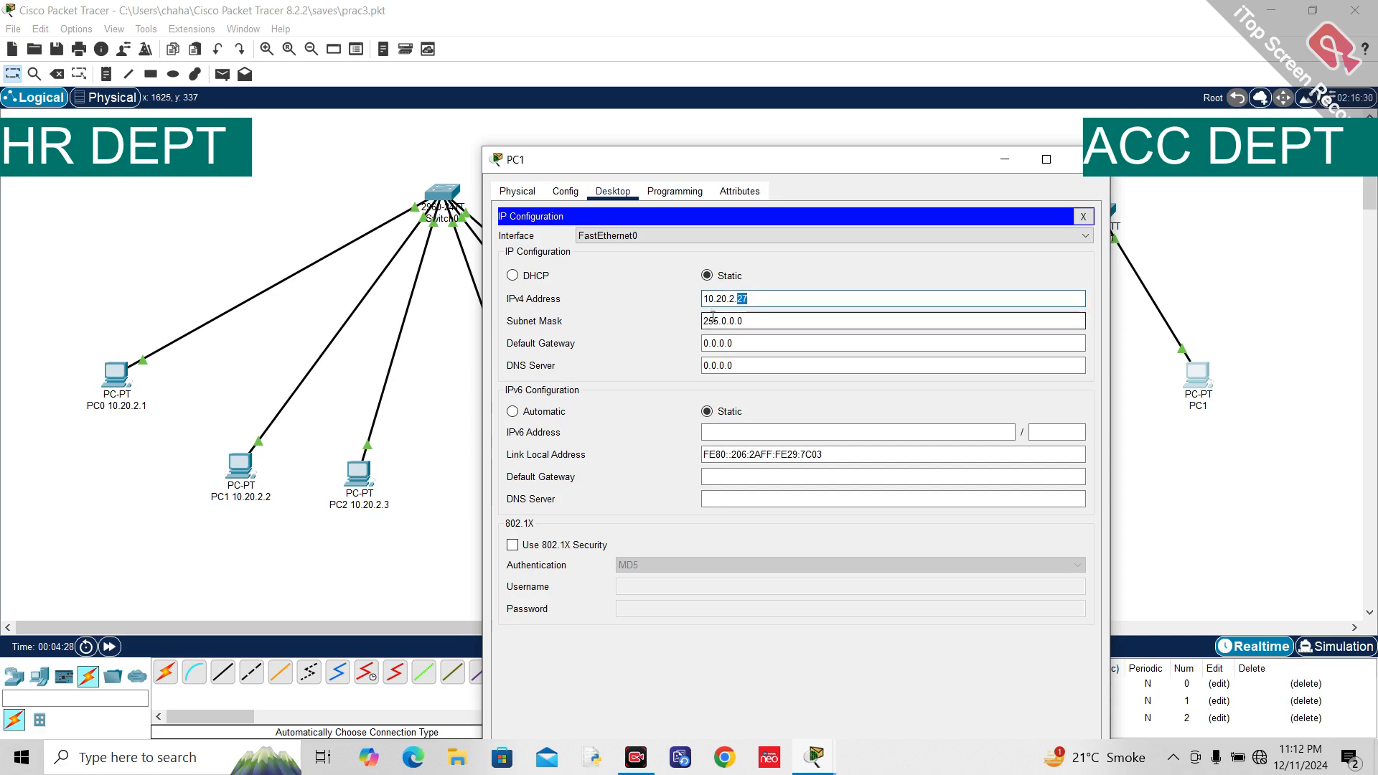
drag(712, 317, 700, 316)
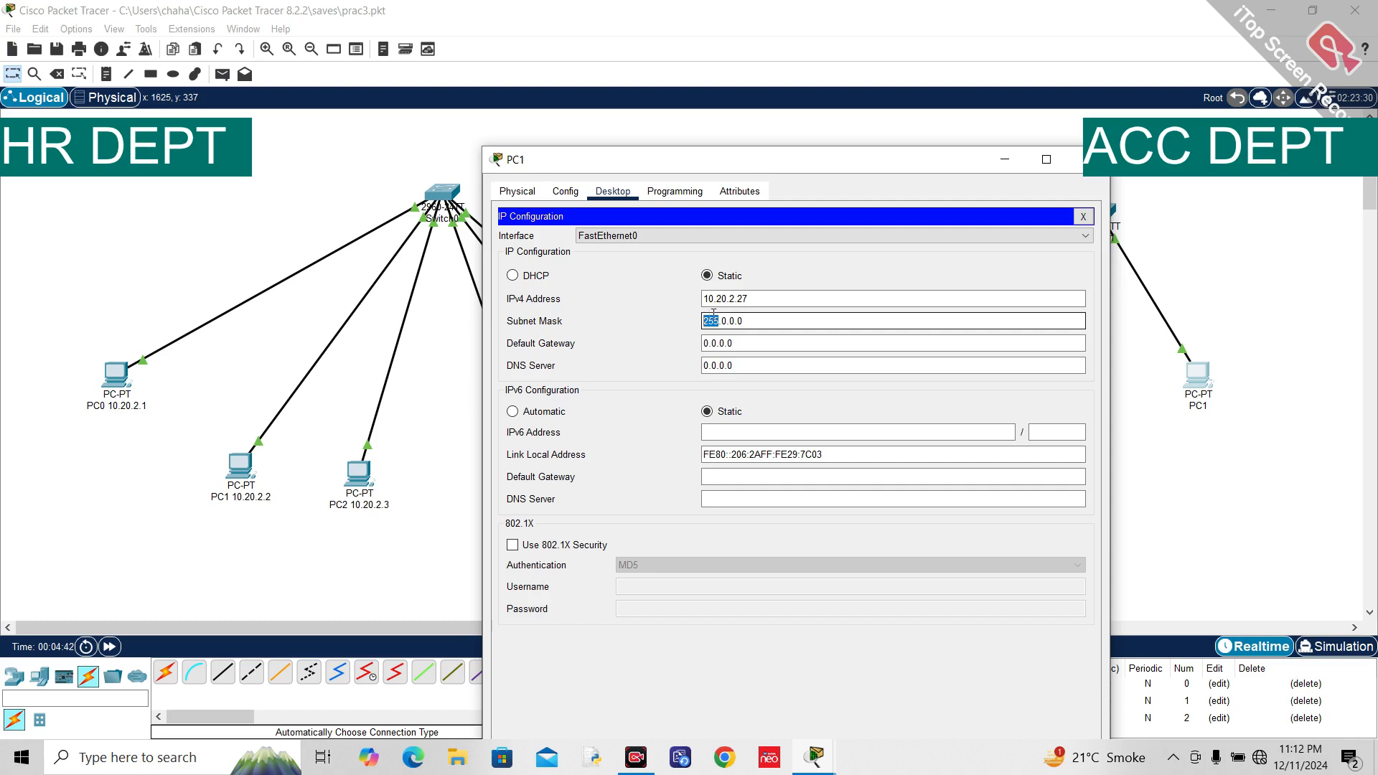
double_click(740, 321)
double_click(713, 319)
double_click(717, 319)
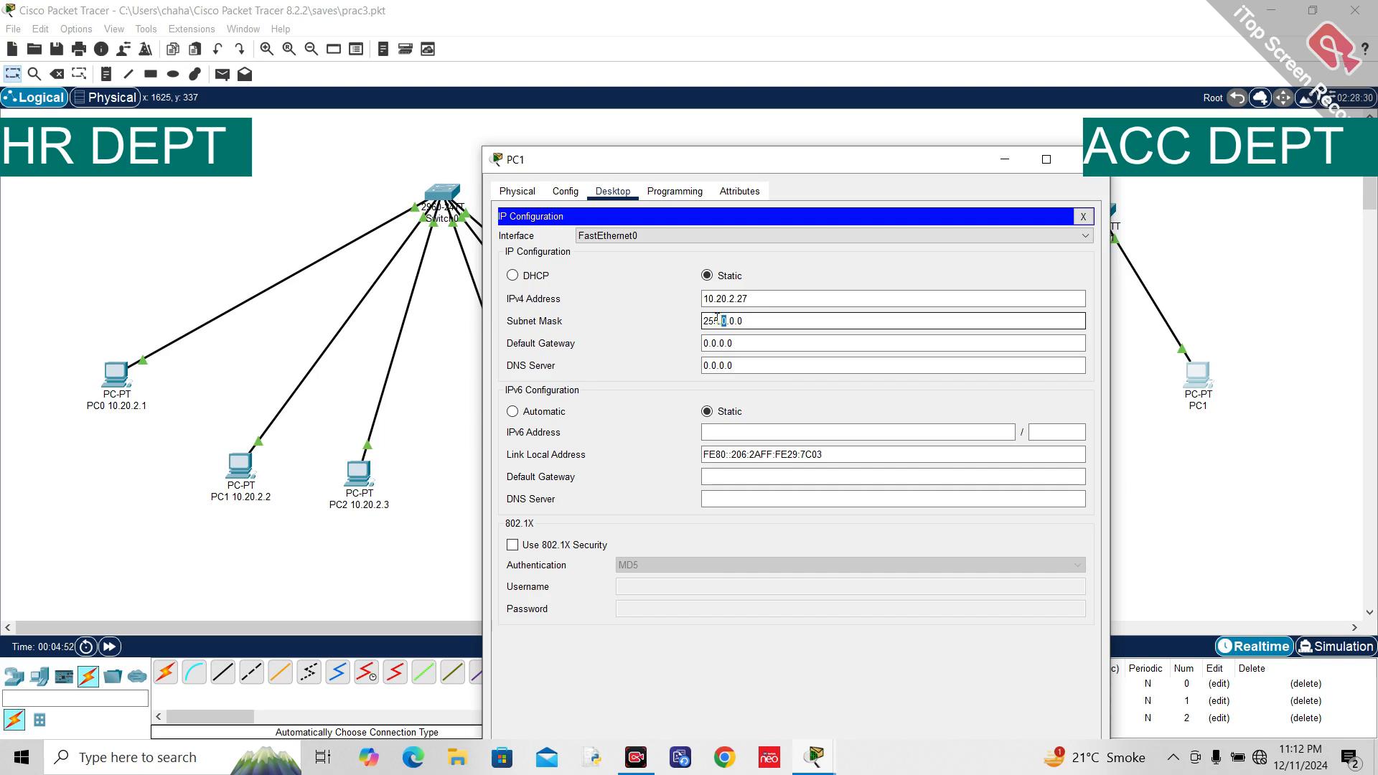
double_click(730, 319)
double_click(739, 319)
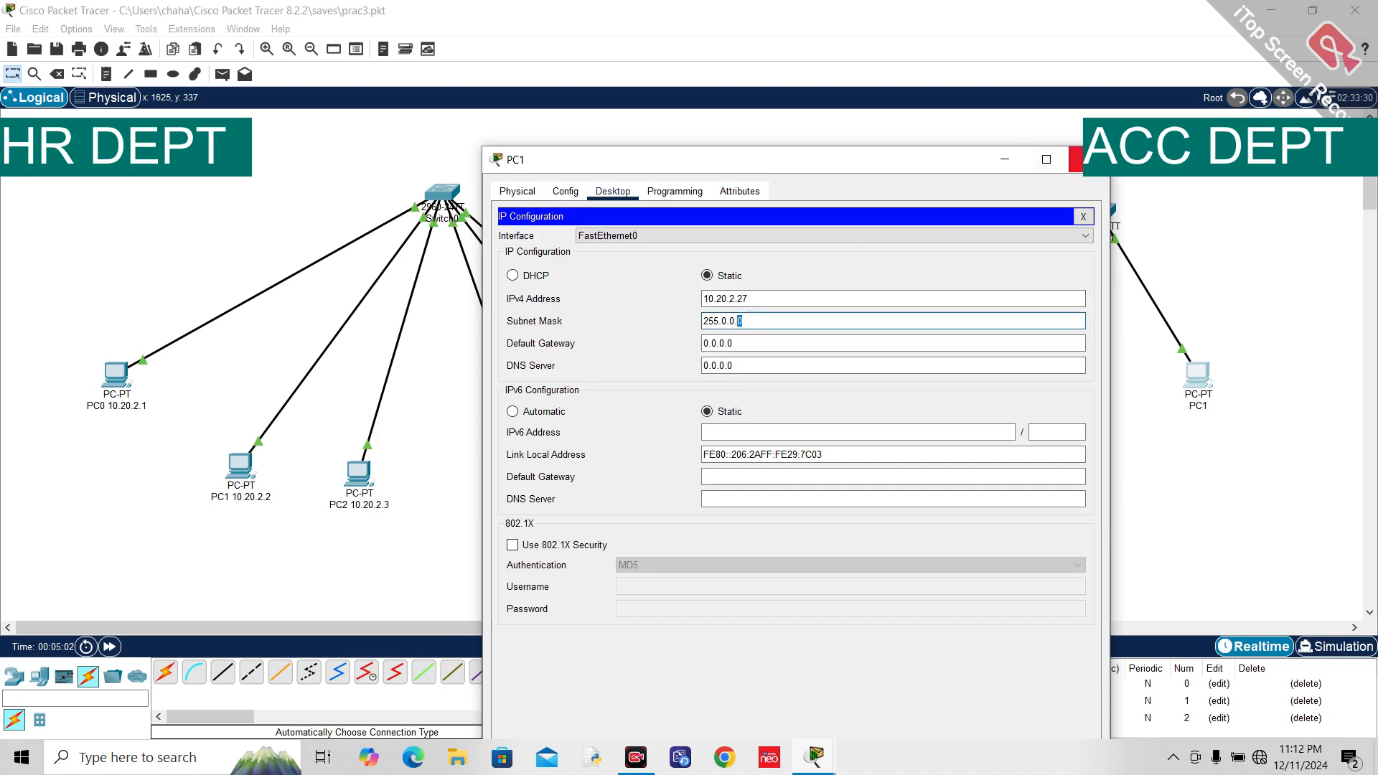
Step: Close the new PC1's configuration window and add its address to its display name, making it "PC1 10.20.2.27"
click(790, 299)
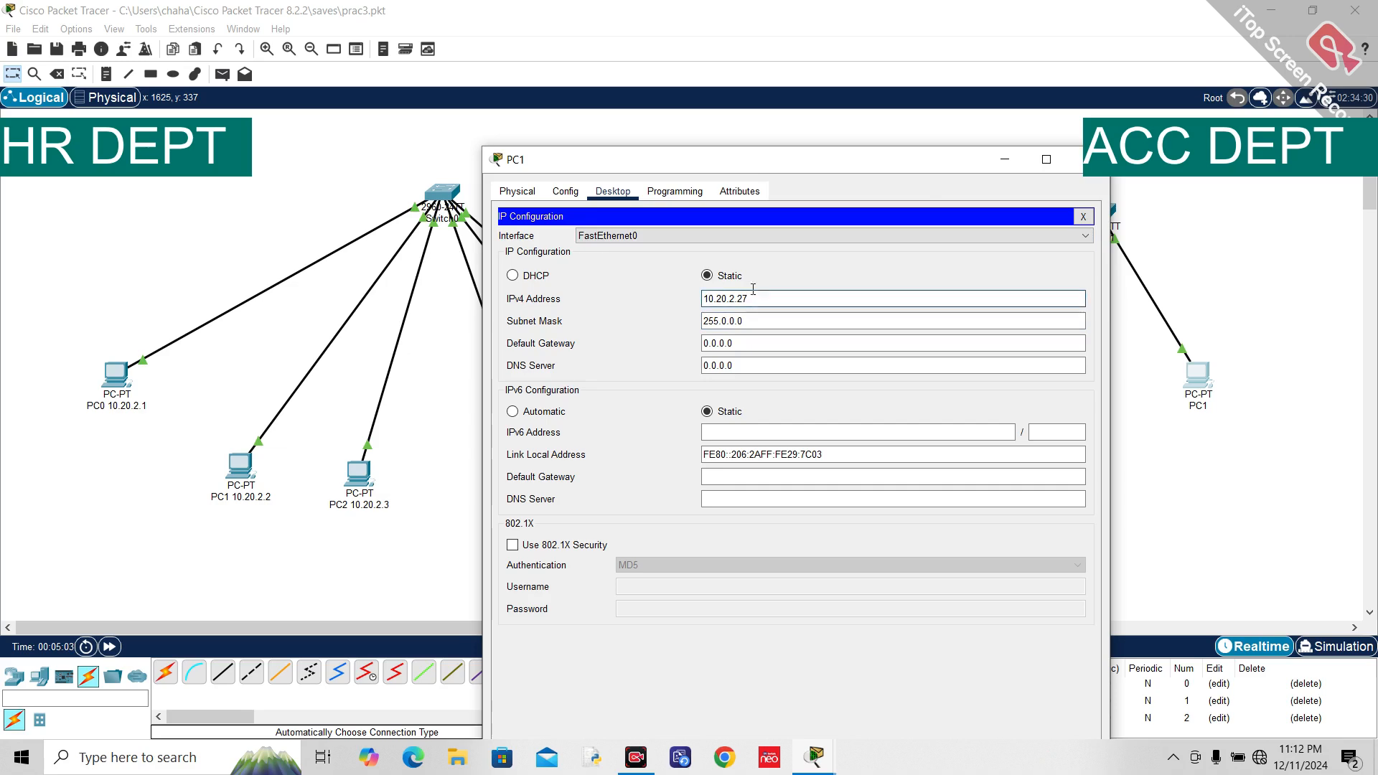
drag(753, 289, 656, 301)
click(1074, 159)
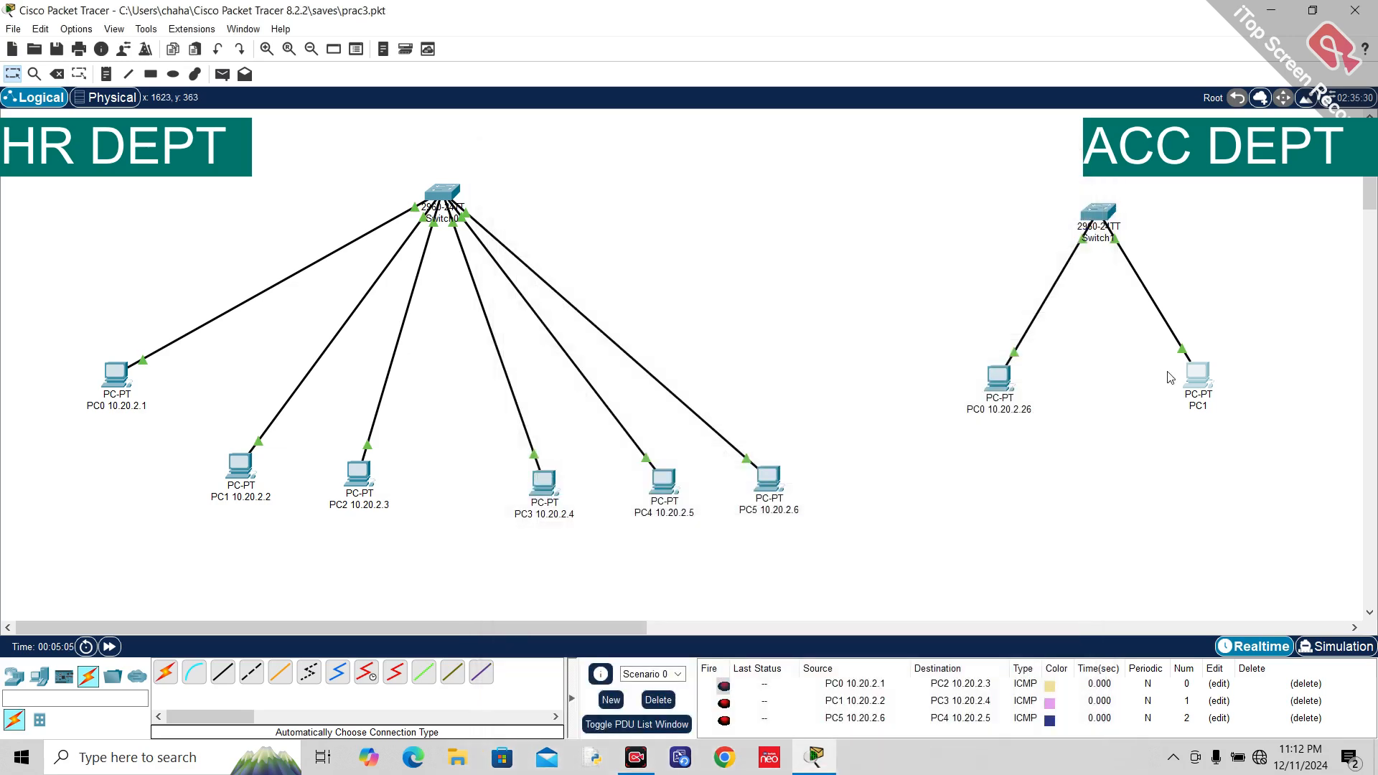
click(1195, 405)
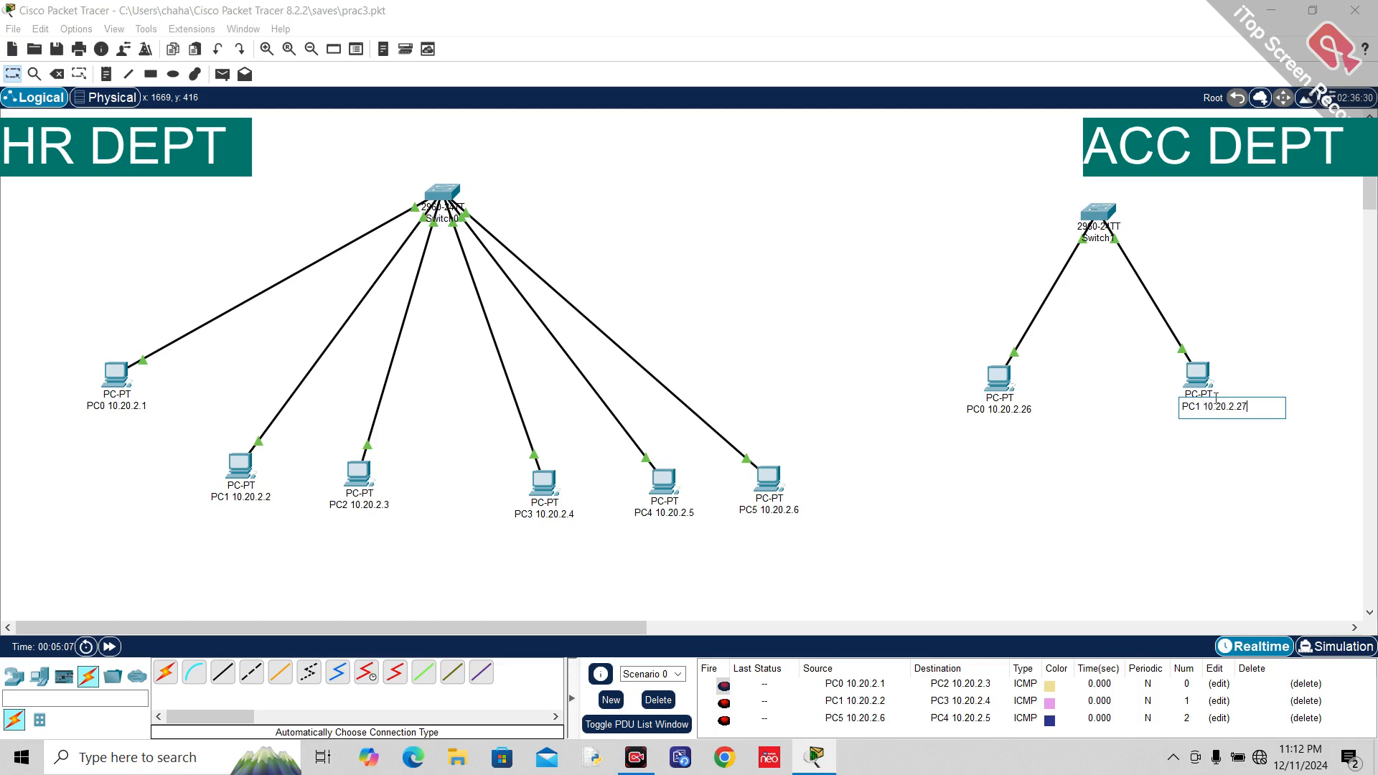
click(1232, 336)
Step: Shift the new PC0, PC1 and Switch1 slightly toward the existing network, keeping the switch centred above the two PCs
drag(1006, 379, 972, 376)
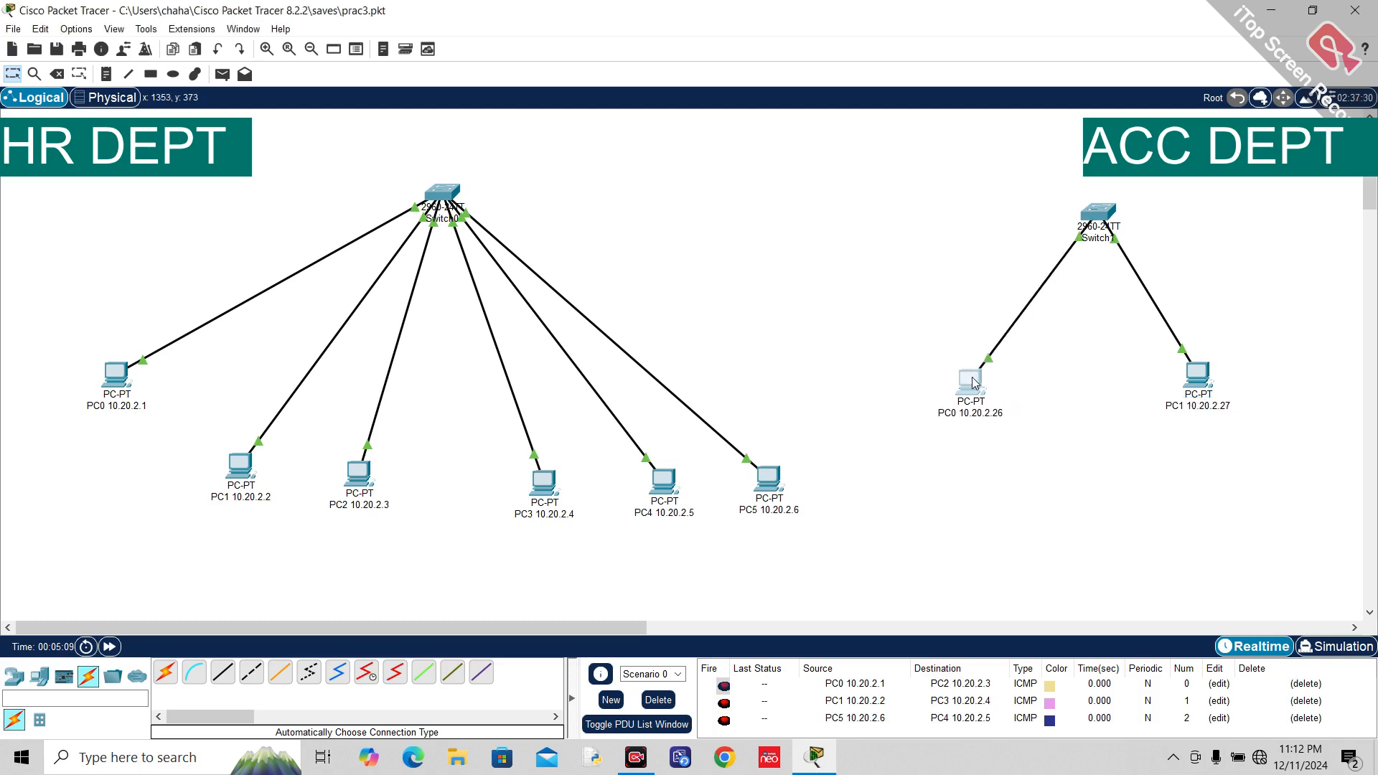
drag(1196, 376, 1169, 384)
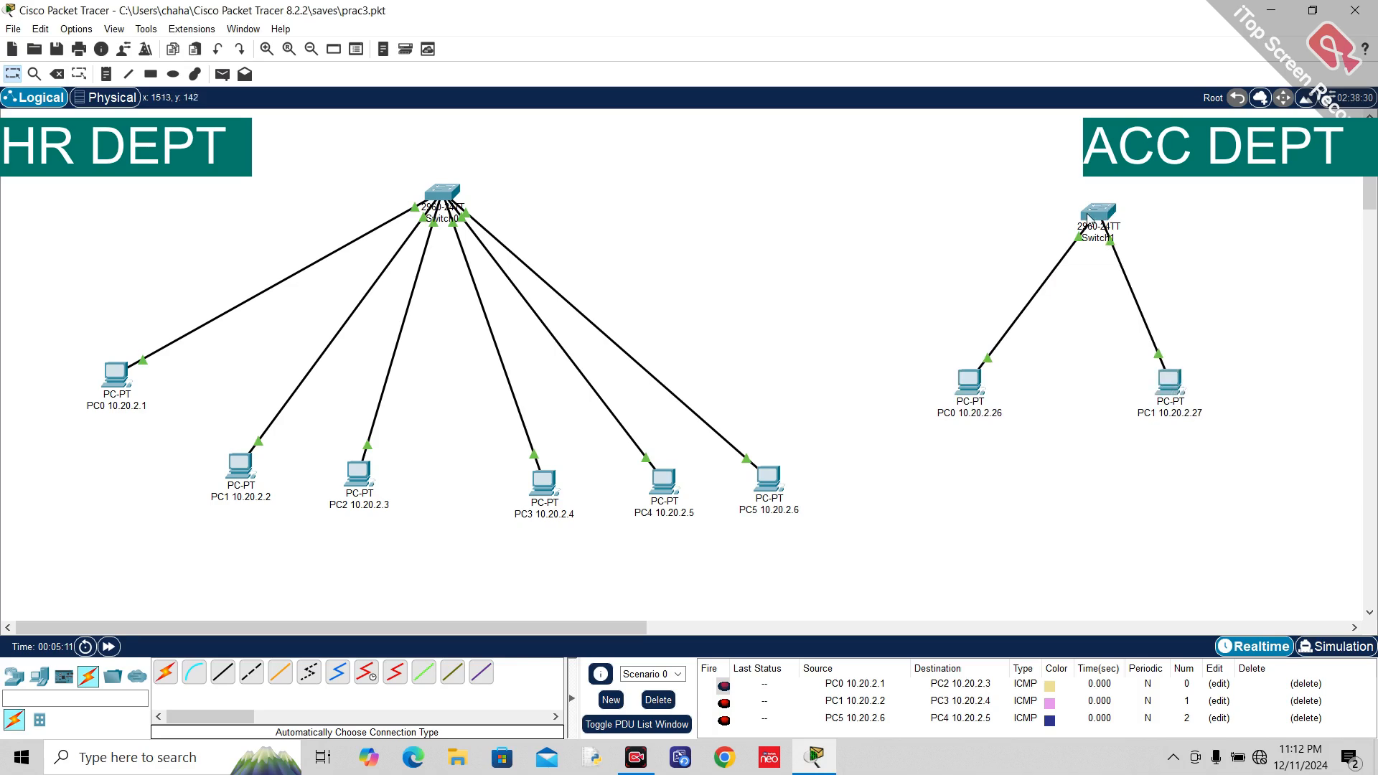
drag(1105, 215, 1068, 208)
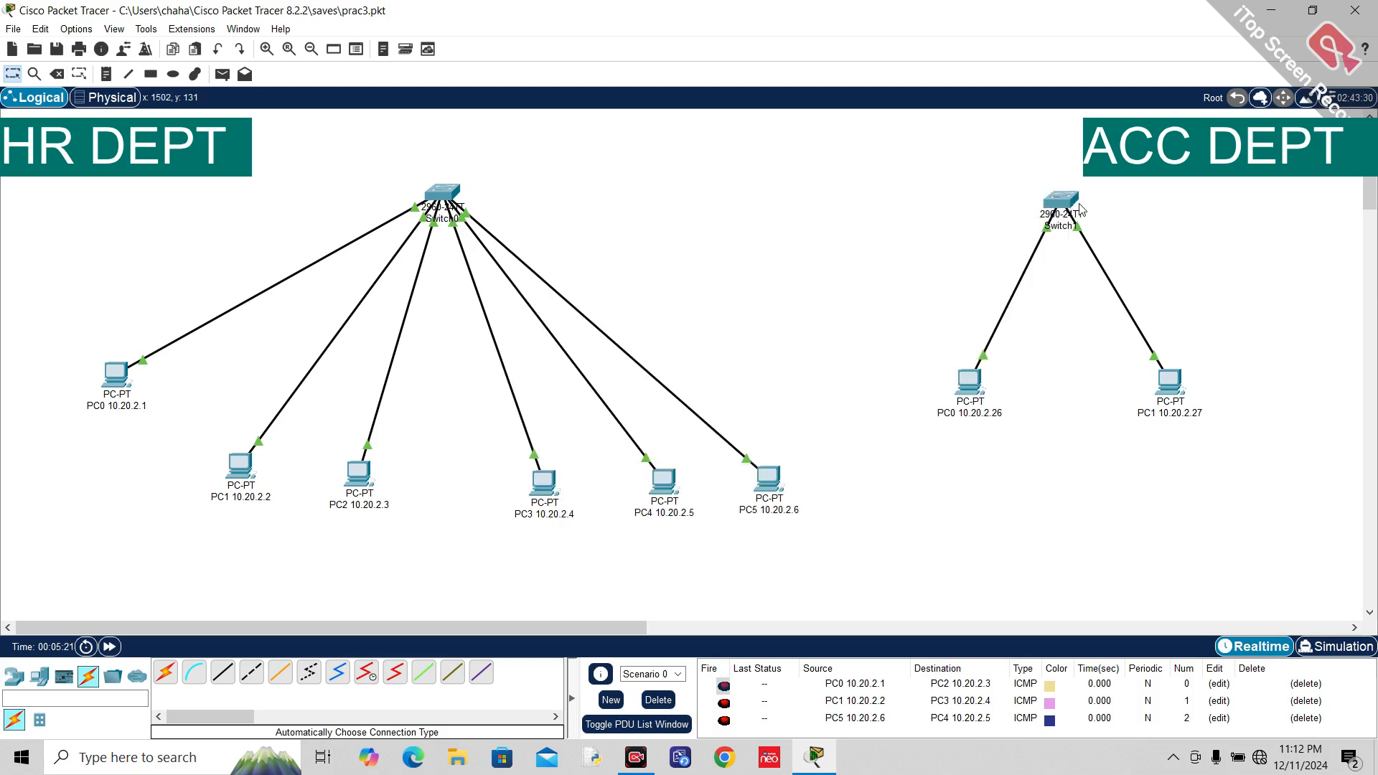
Step: Test connectivity between the new PCs by sending a simple PDU from PC0 10.20.2.26 to PC1 10.20.2.27
mouse_move(1071, 207)
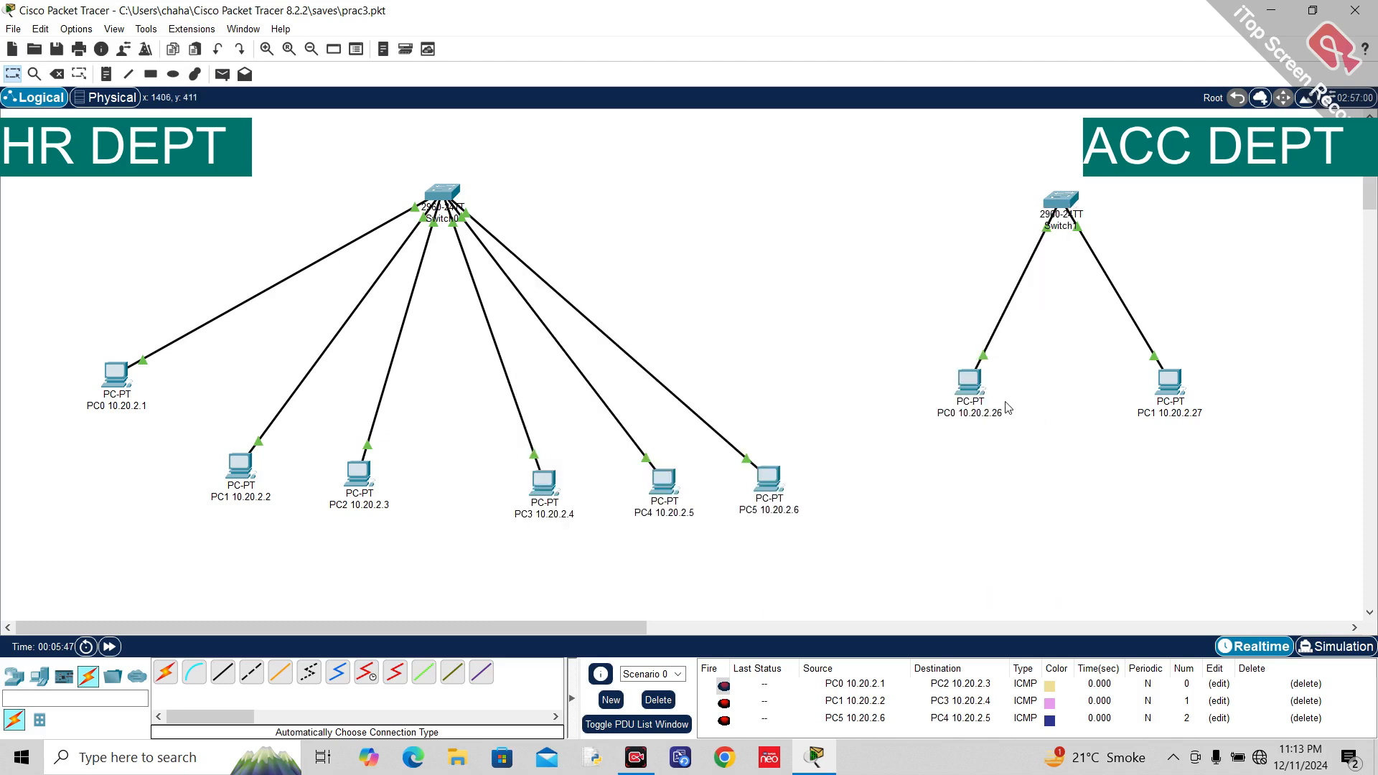
click(224, 75)
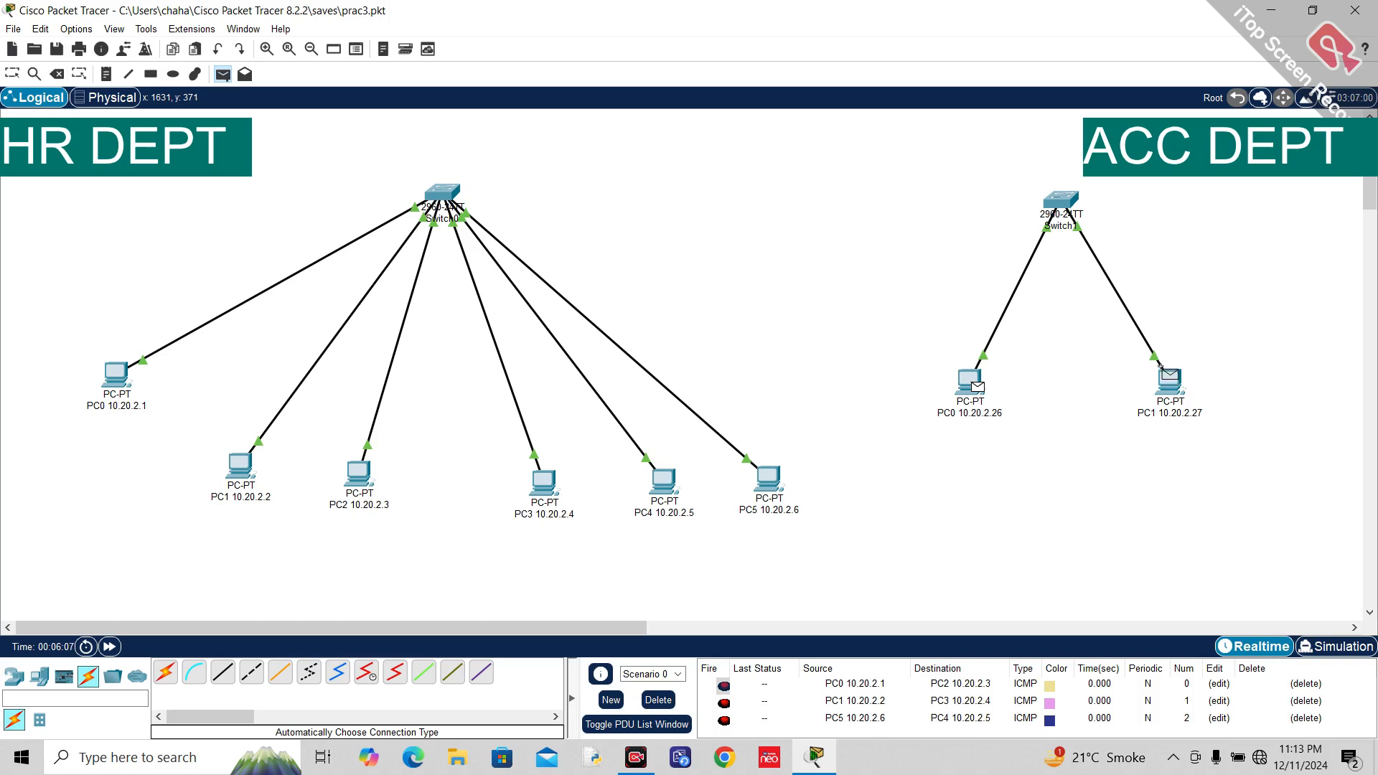
click(1169, 380)
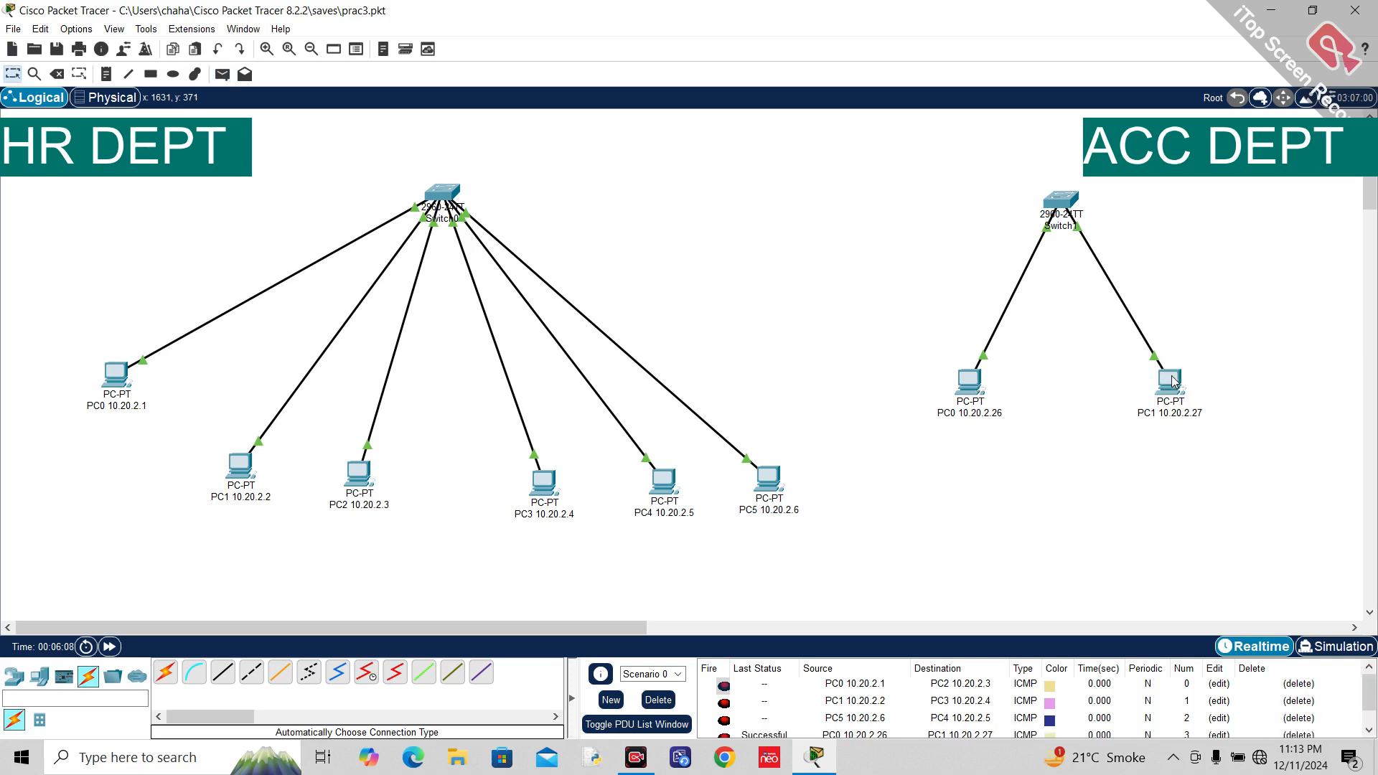
Step: Delete all PDUs of Scenario 0 and switch to simulation mode with the new switch and both its PCs in view
click(658, 699)
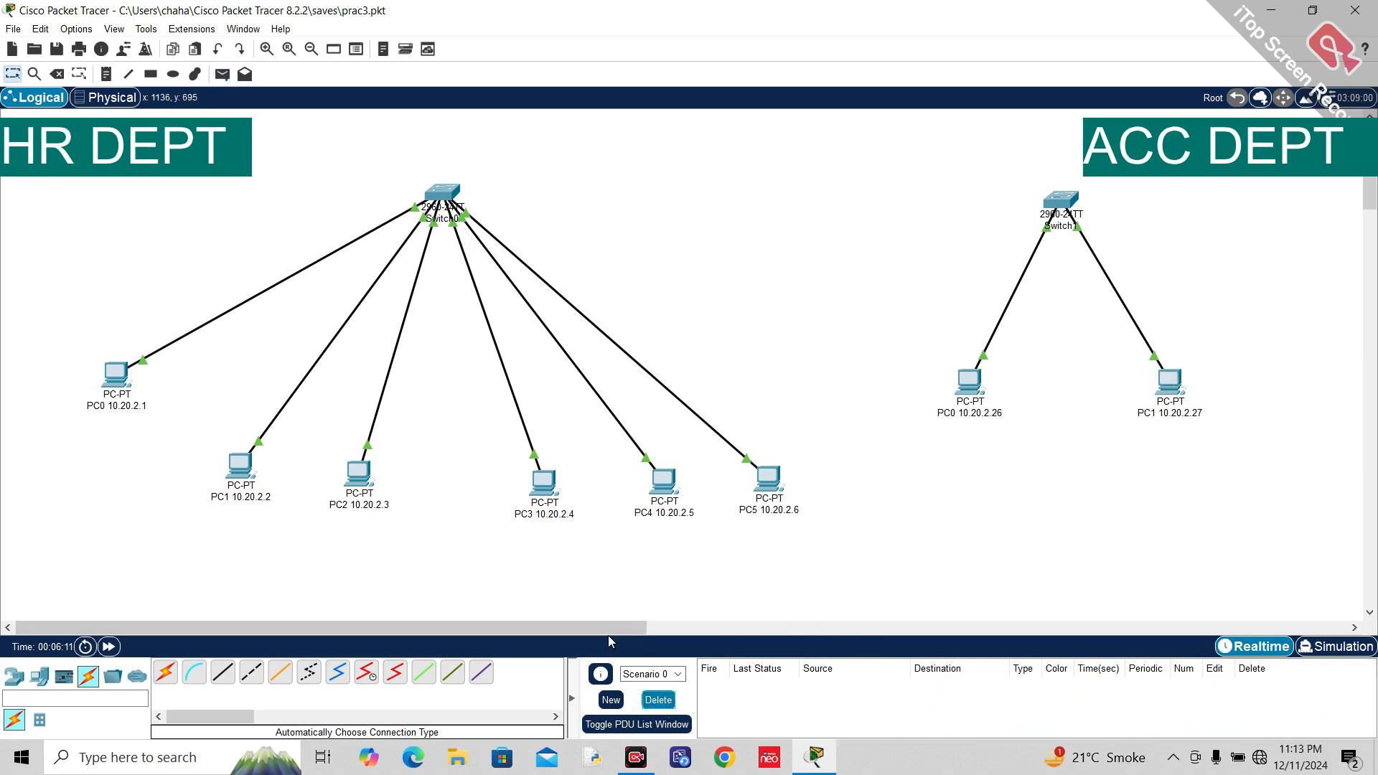
drag(608, 629, 818, 629)
click(1349, 652)
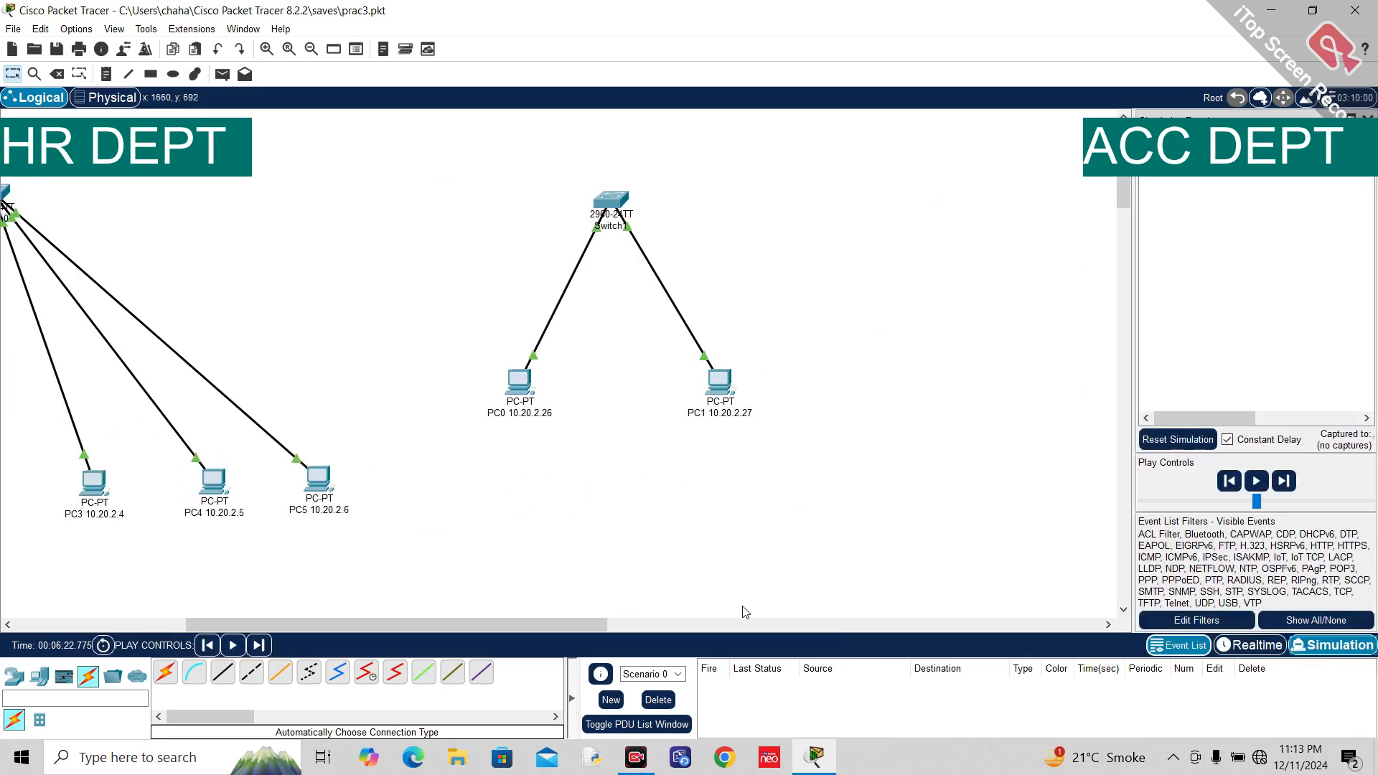
drag(596, 626, 541, 626)
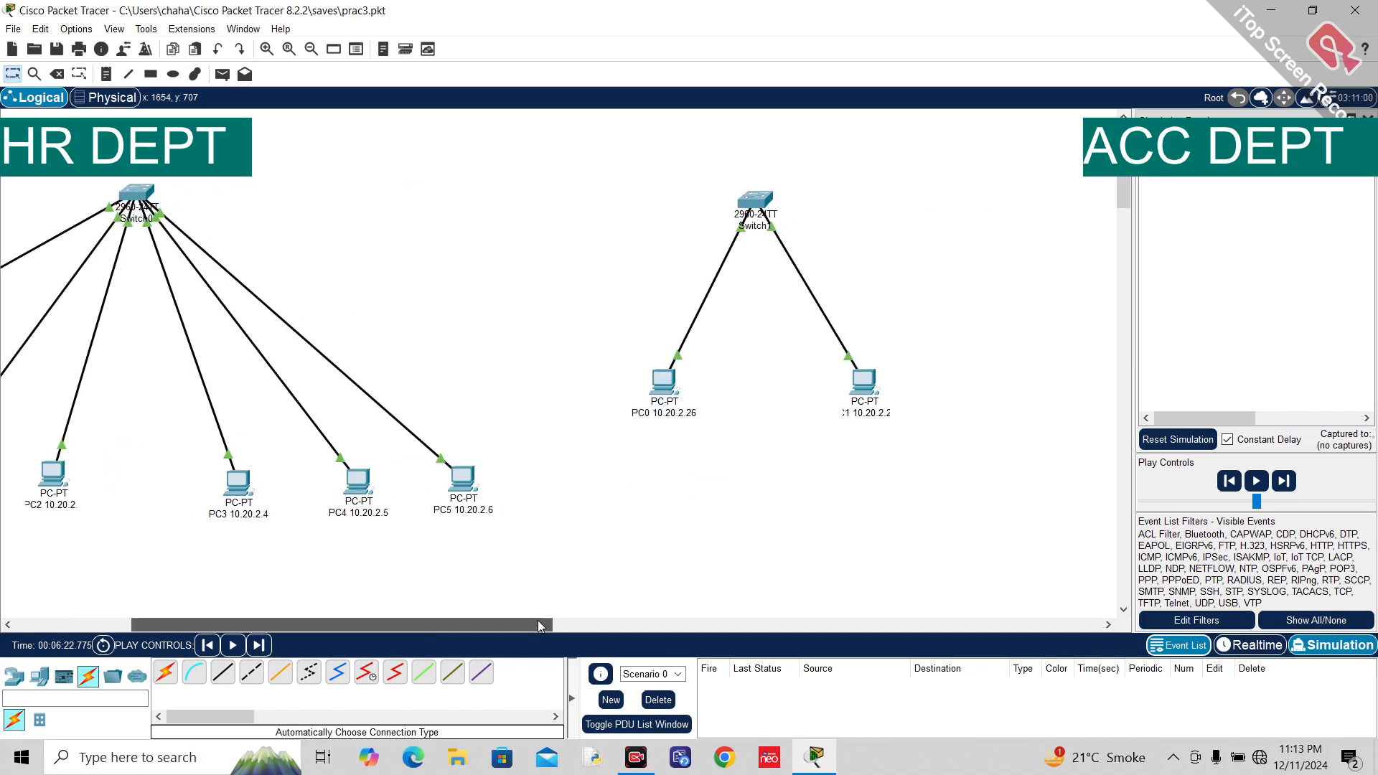
Step: Add a simple PDU from PC0 10.20.2.26 to PC1 10.20.2.27 in simulation mode
click(222, 74)
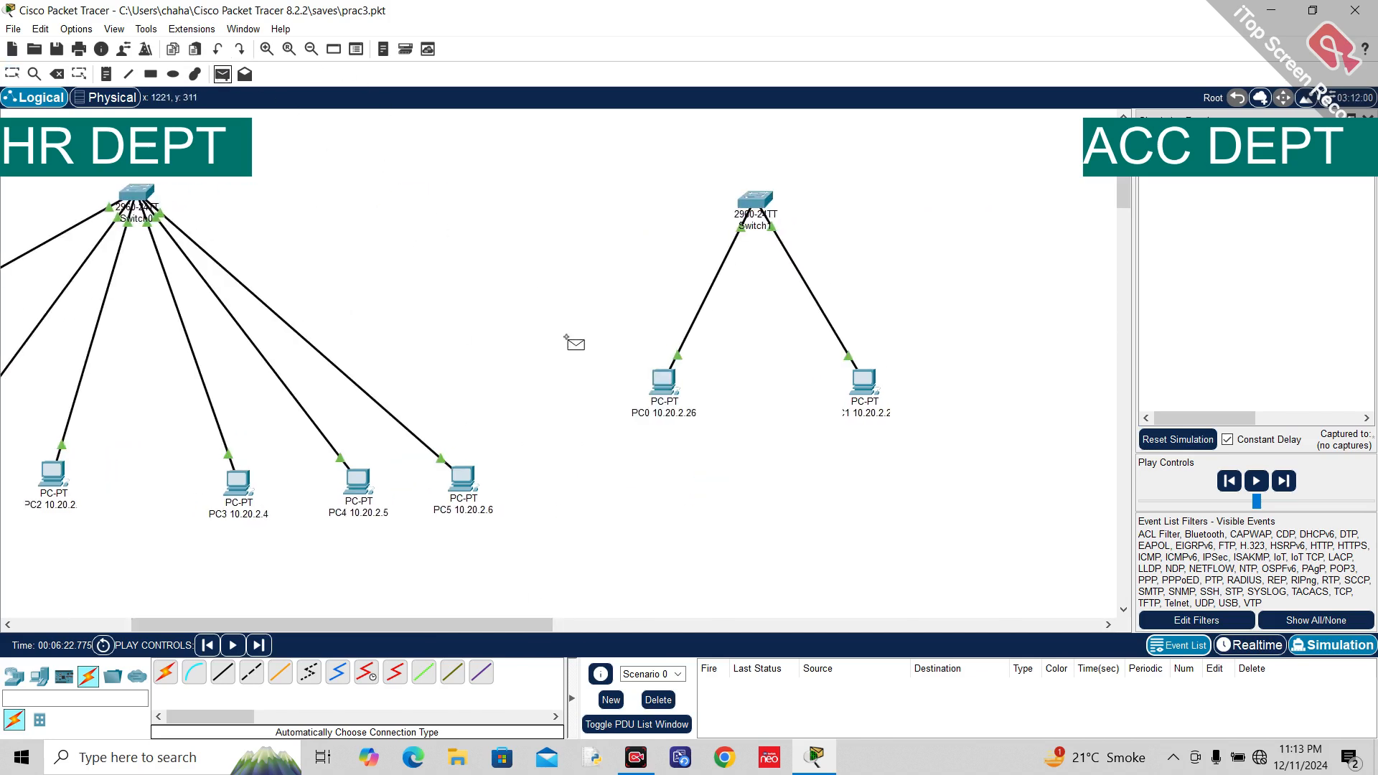
click(656, 377)
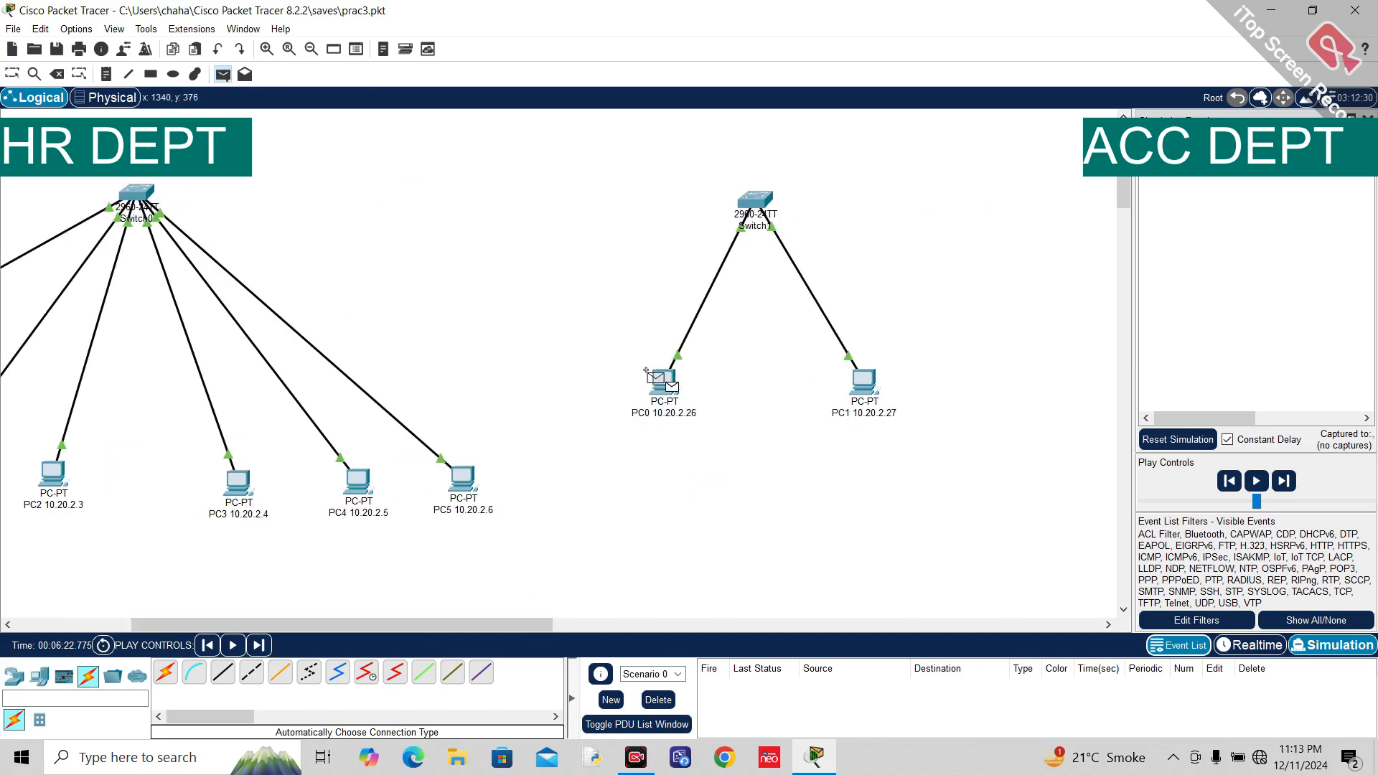
click(861, 380)
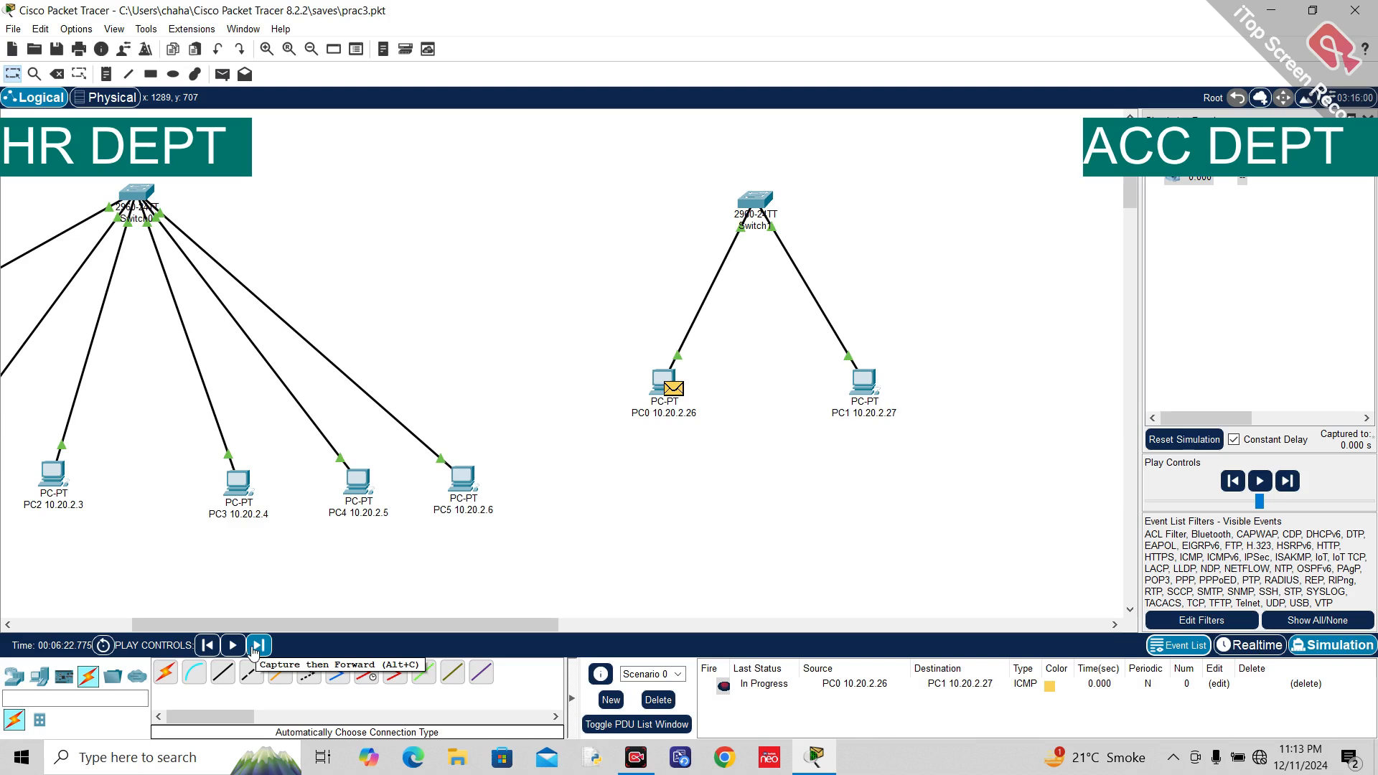
Step: Advance the simulation by one event and open the PDU information at Switch1, moving its window clear of the new network
click(255, 648)
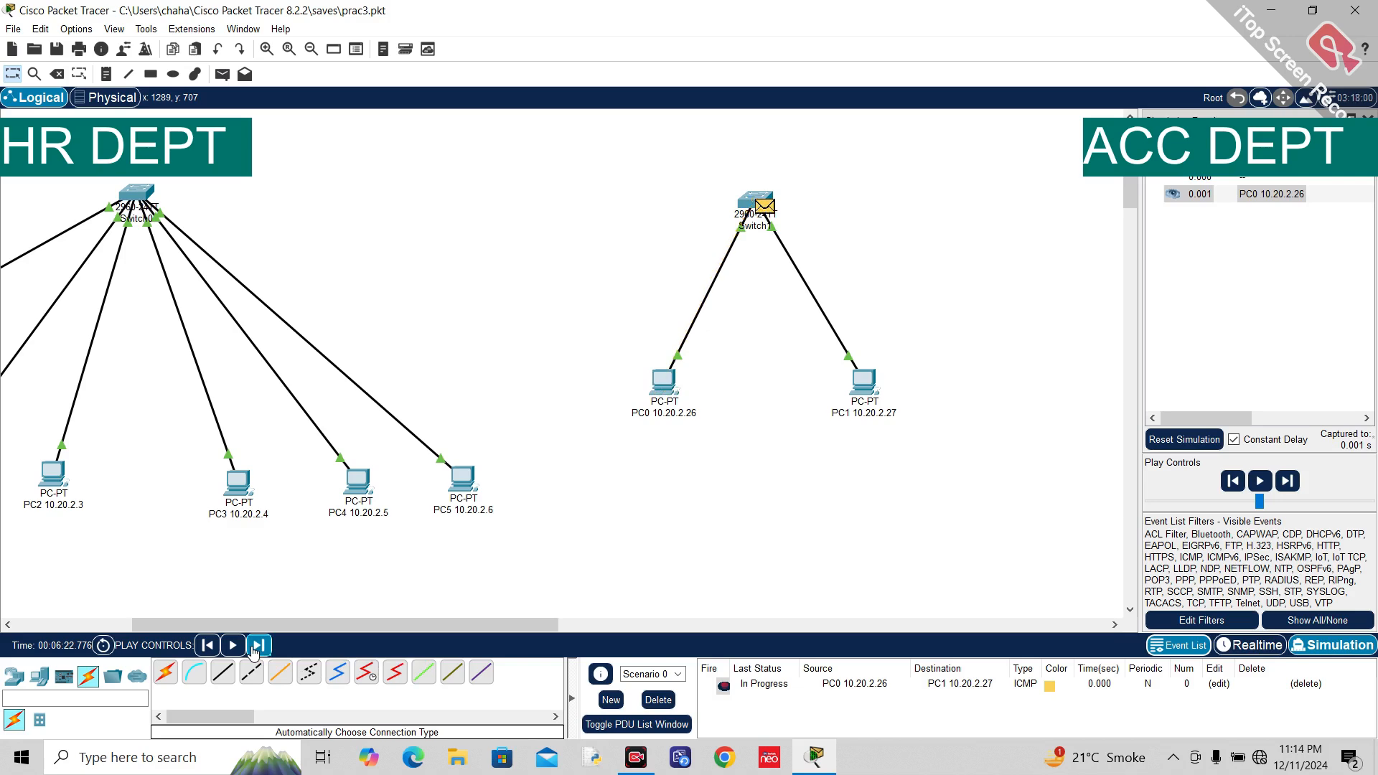
click(765, 211)
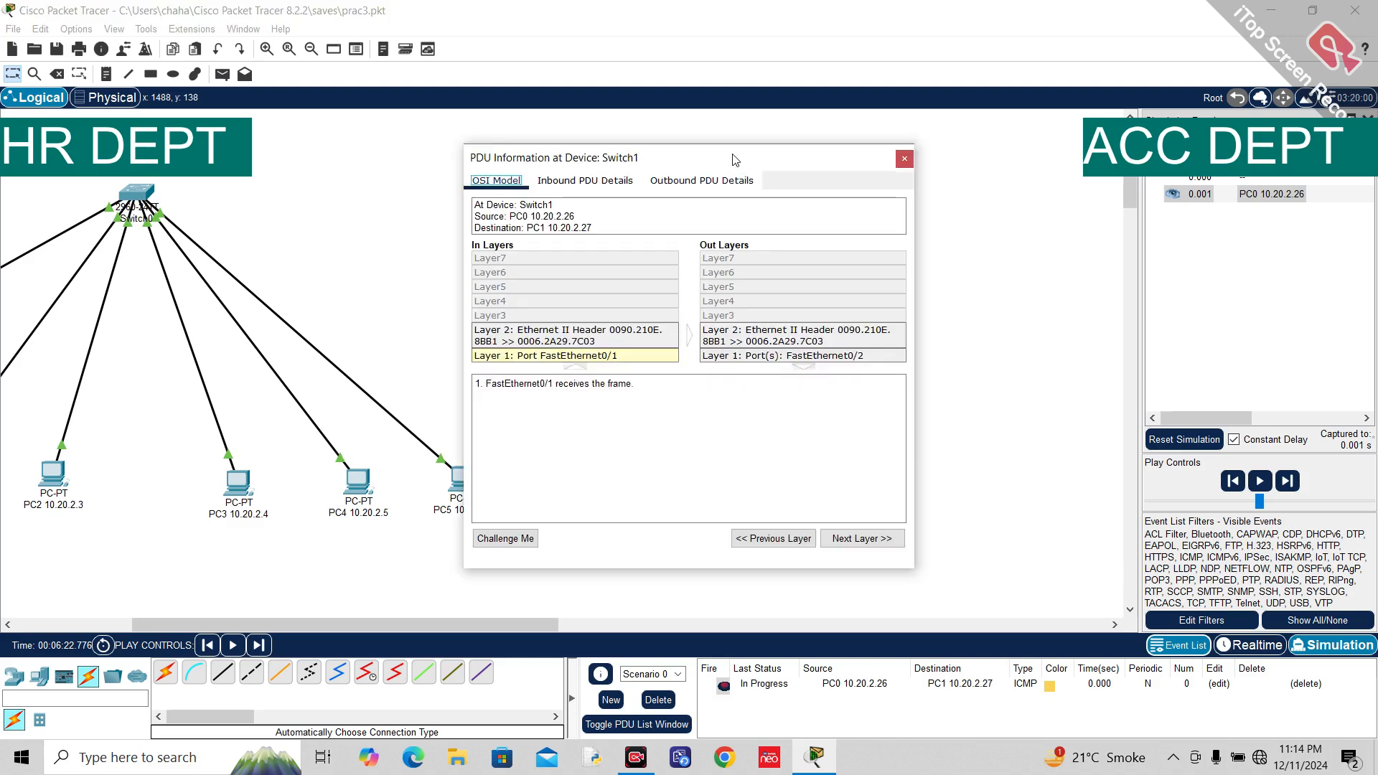
drag(734, 158, 459, 177)
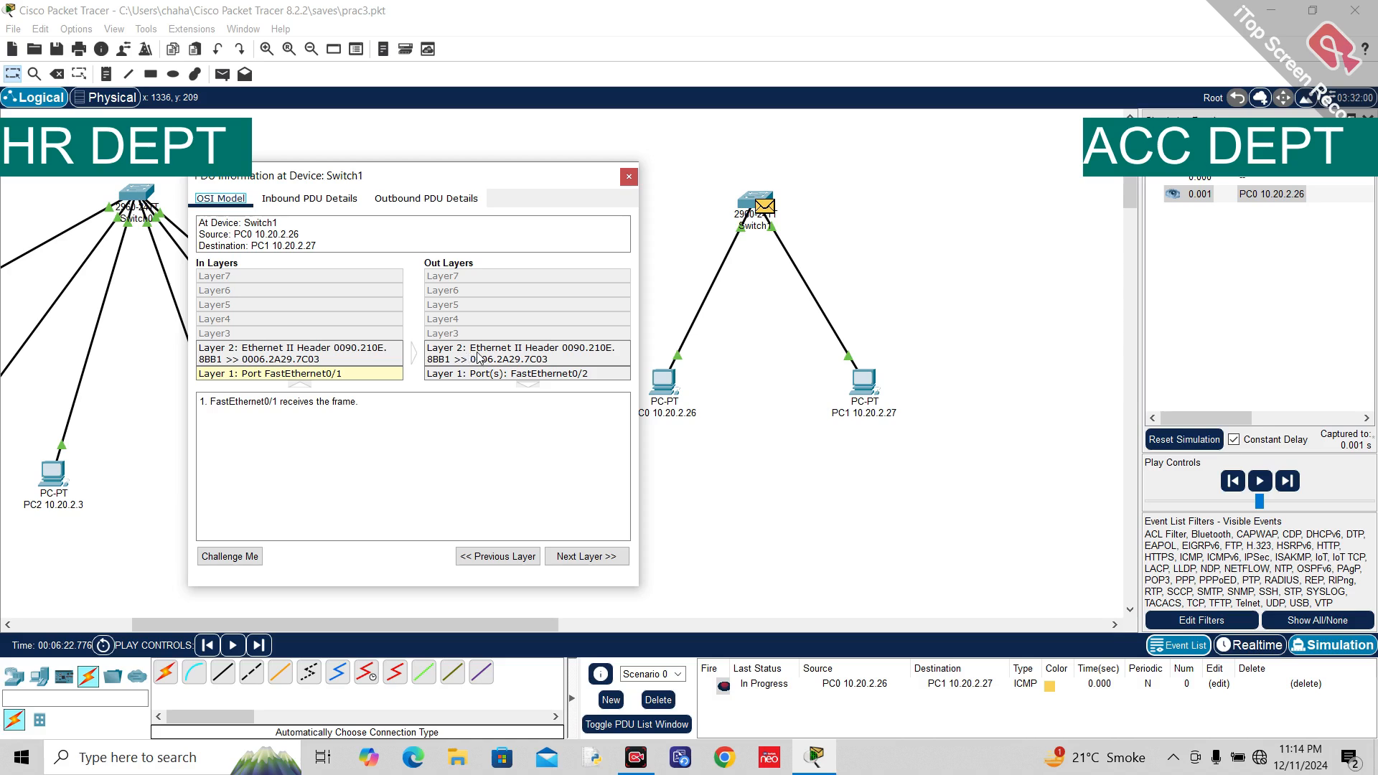
Step: Close the Switch1 PDU information and advance the simulation by three events to bring the reply back to PC0 10.20.2.26
click(628, 178)
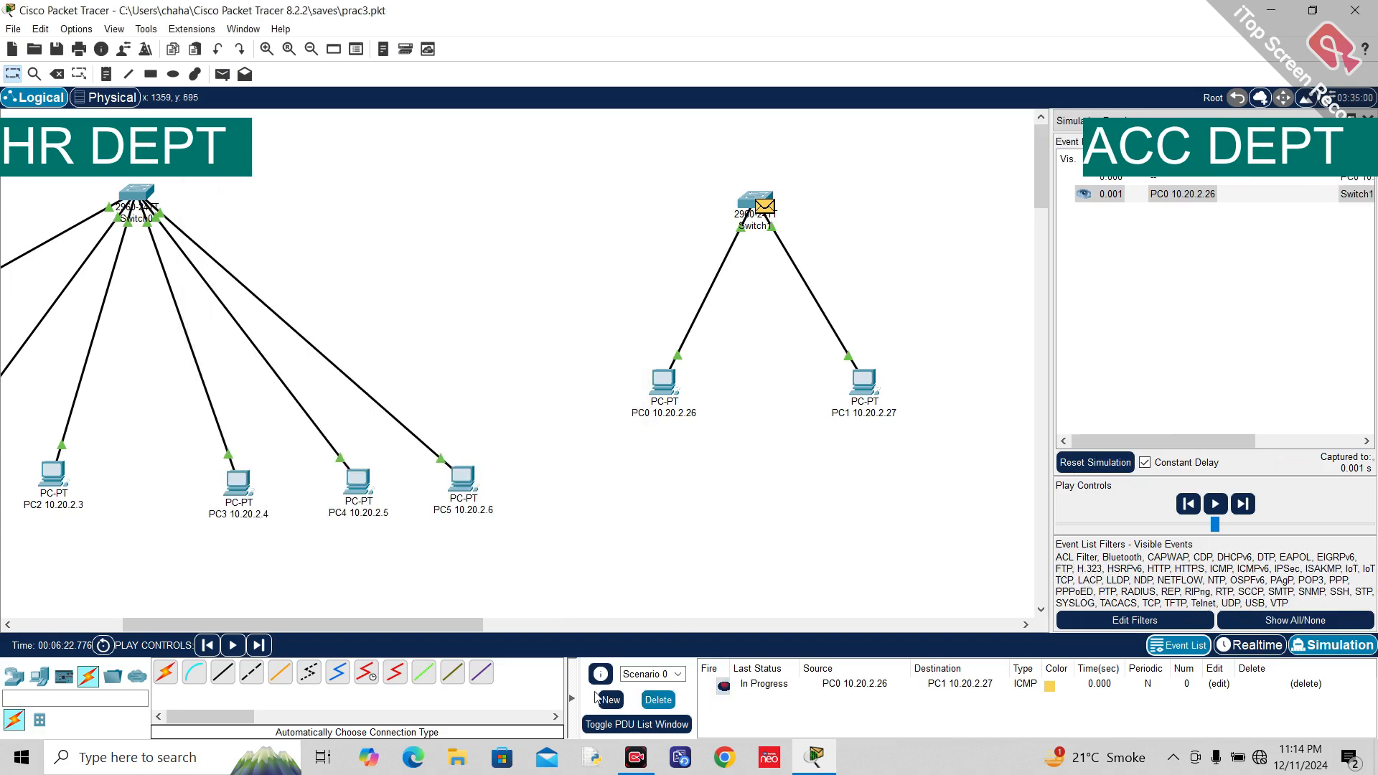
click(258, 646)
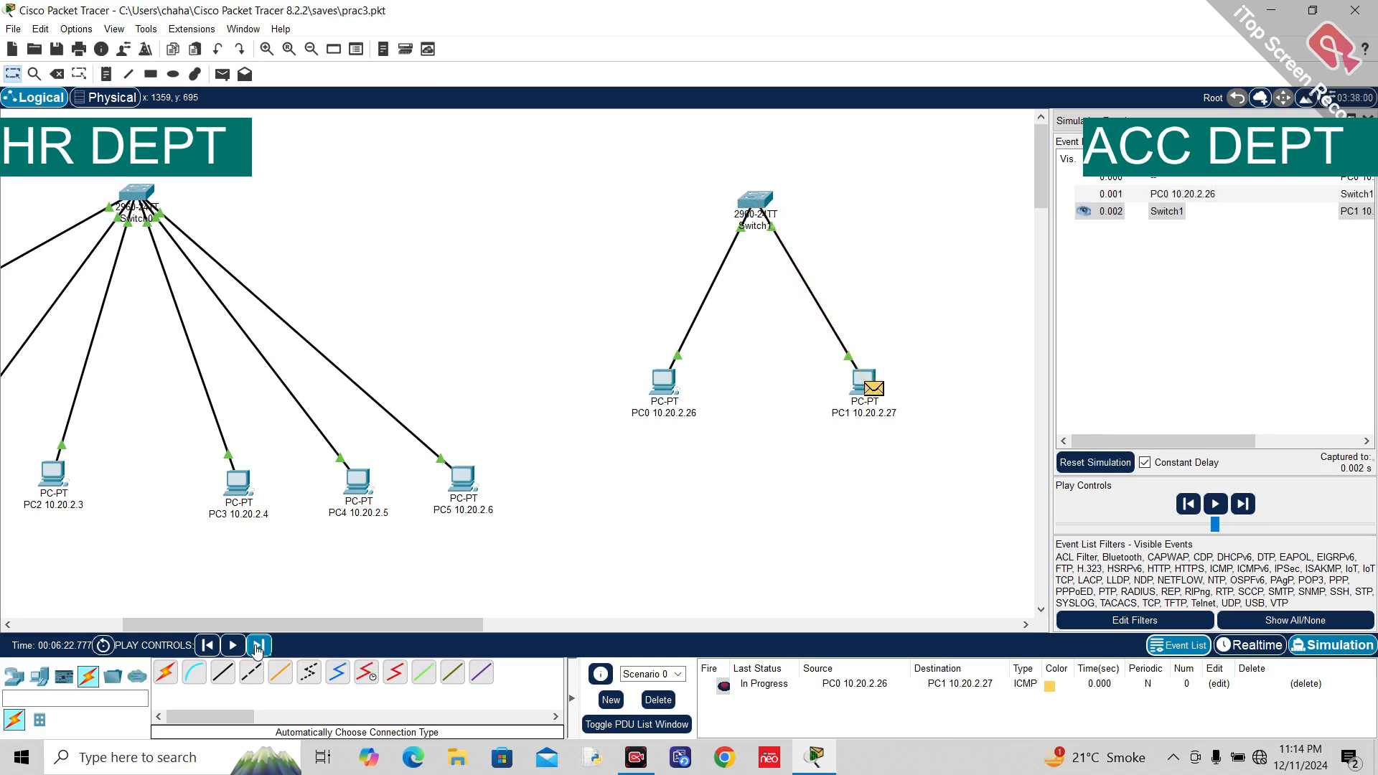
click(258, 646)
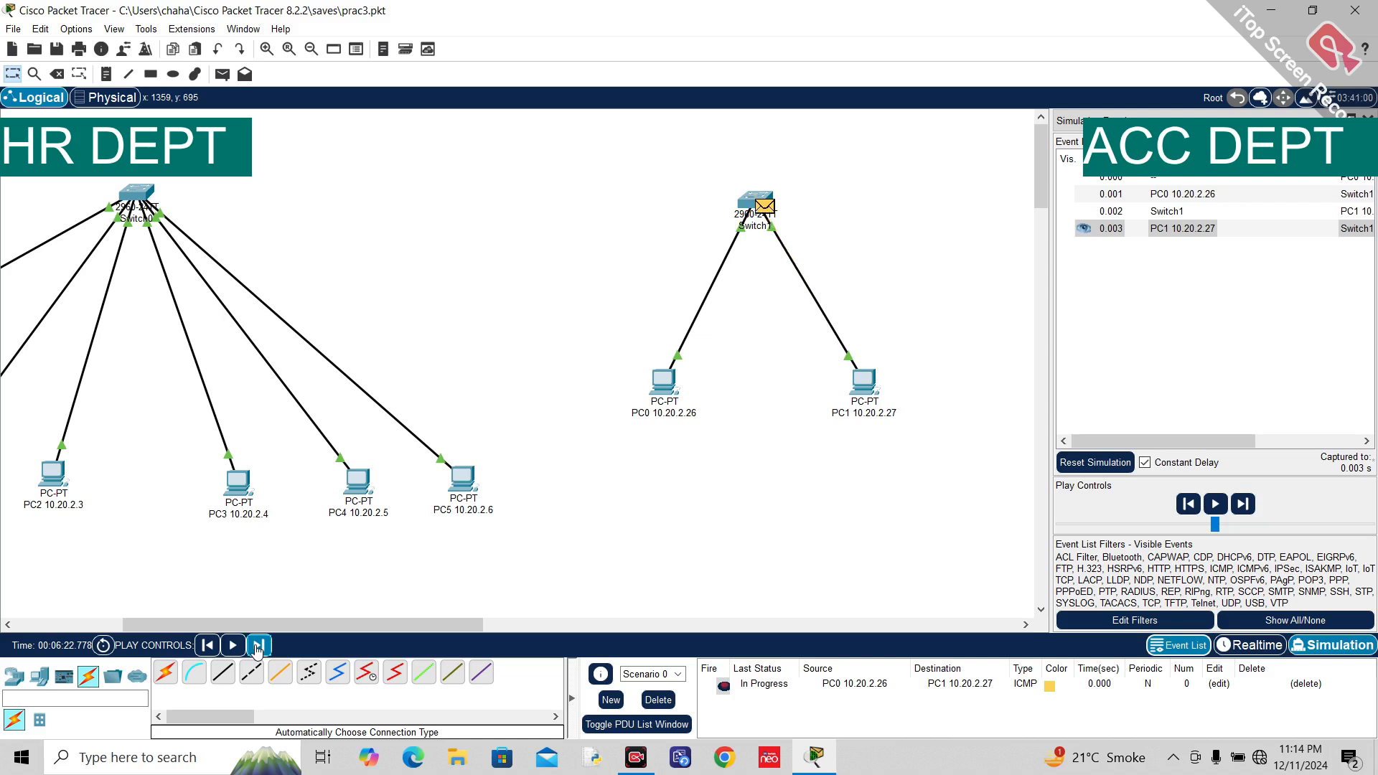
click(258, 646)
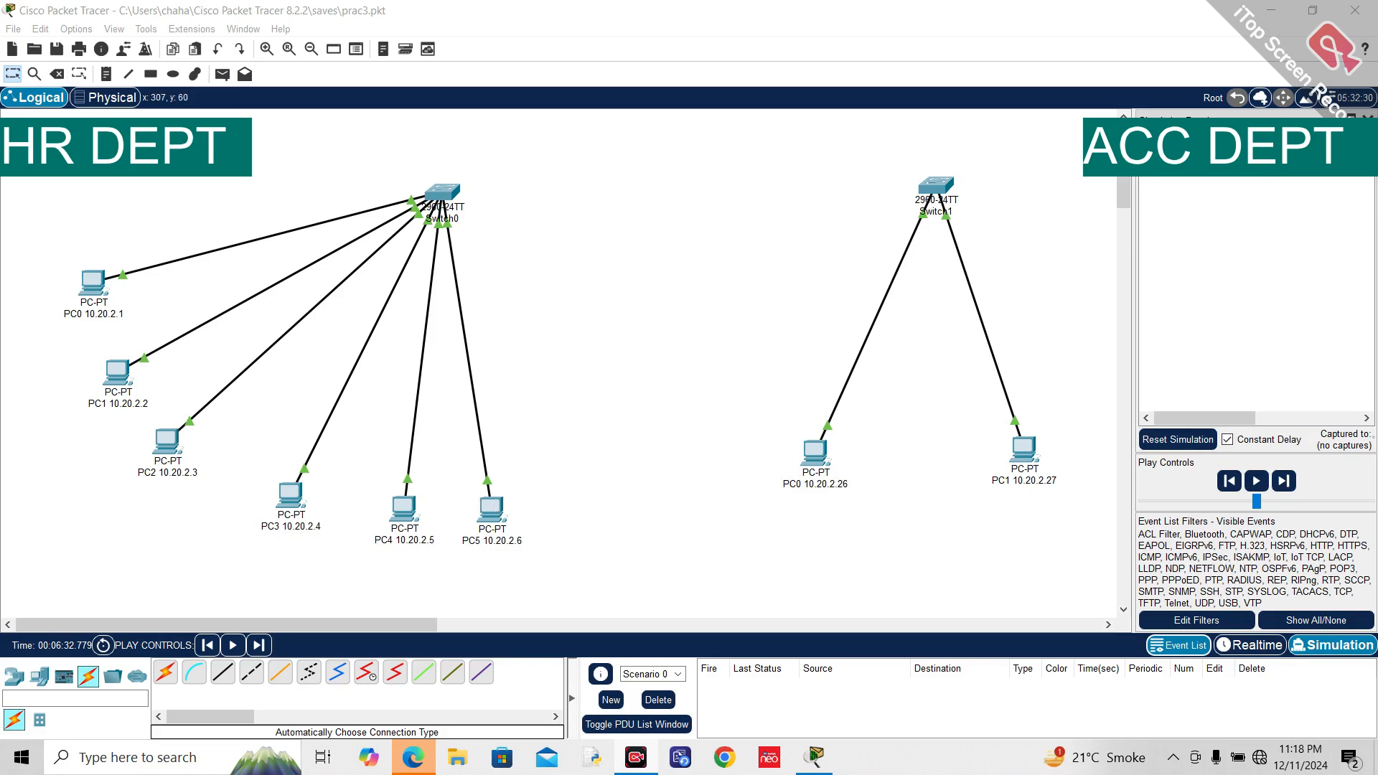
Step: Add a simple PDU from PC0 10.20.2.26 in the ACC department to PC5 10.20.2.6 in the HR department
click(222, 74)
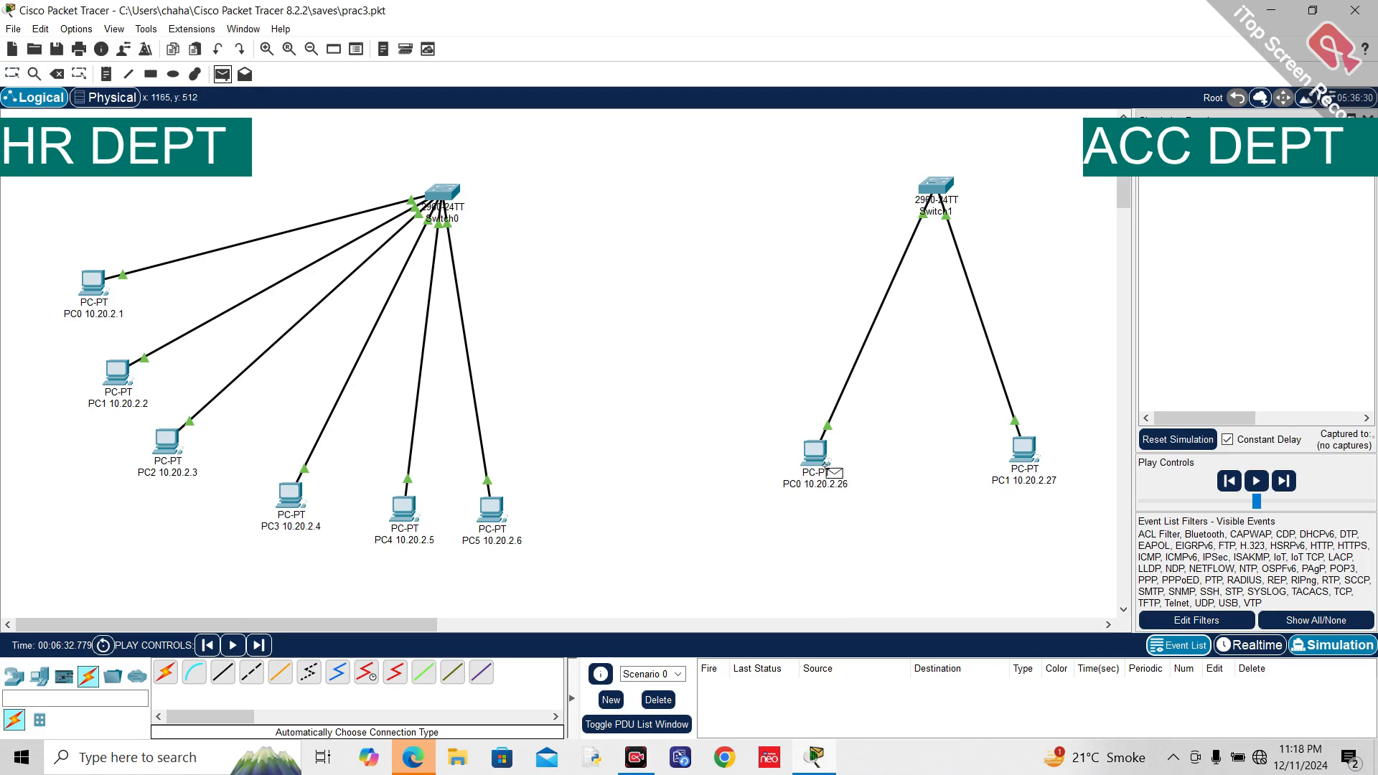
click(816, 453)
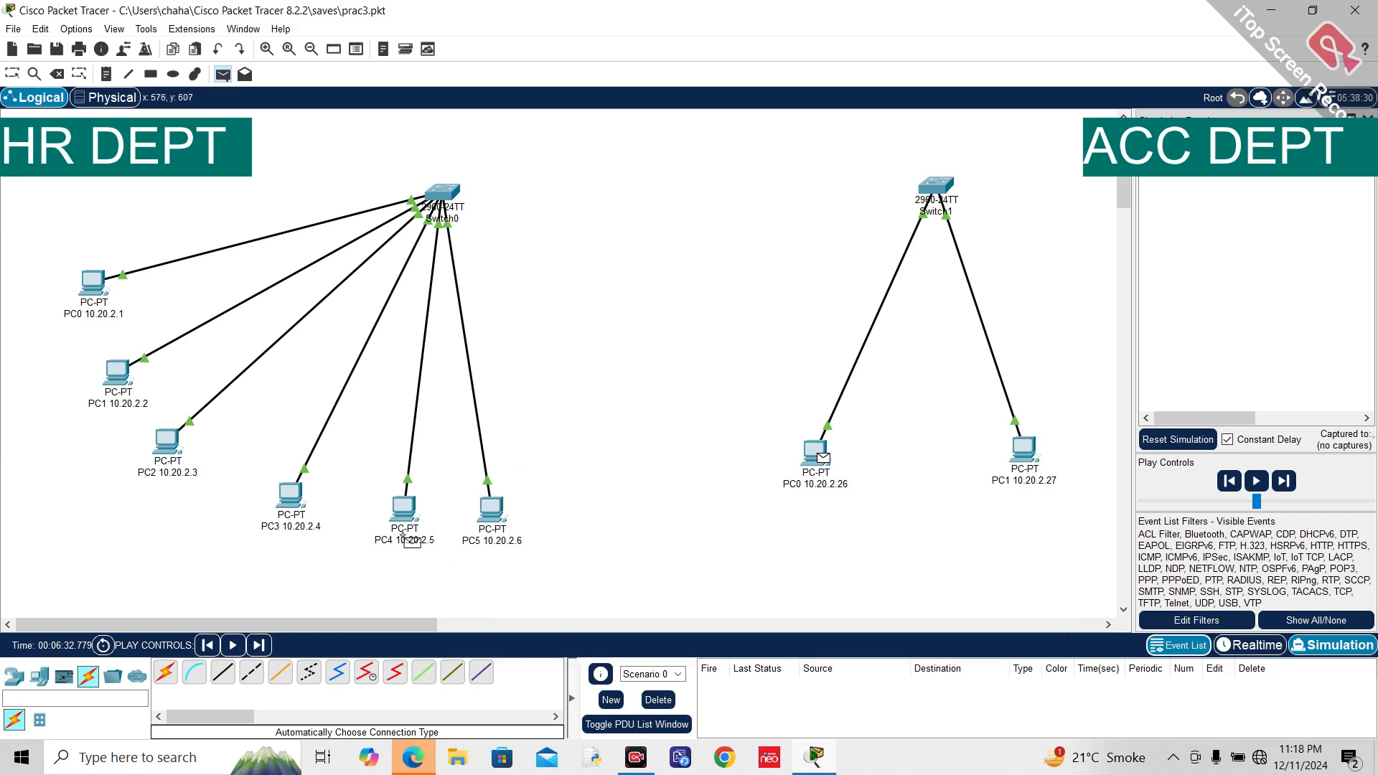
mouse_move(502, 535)
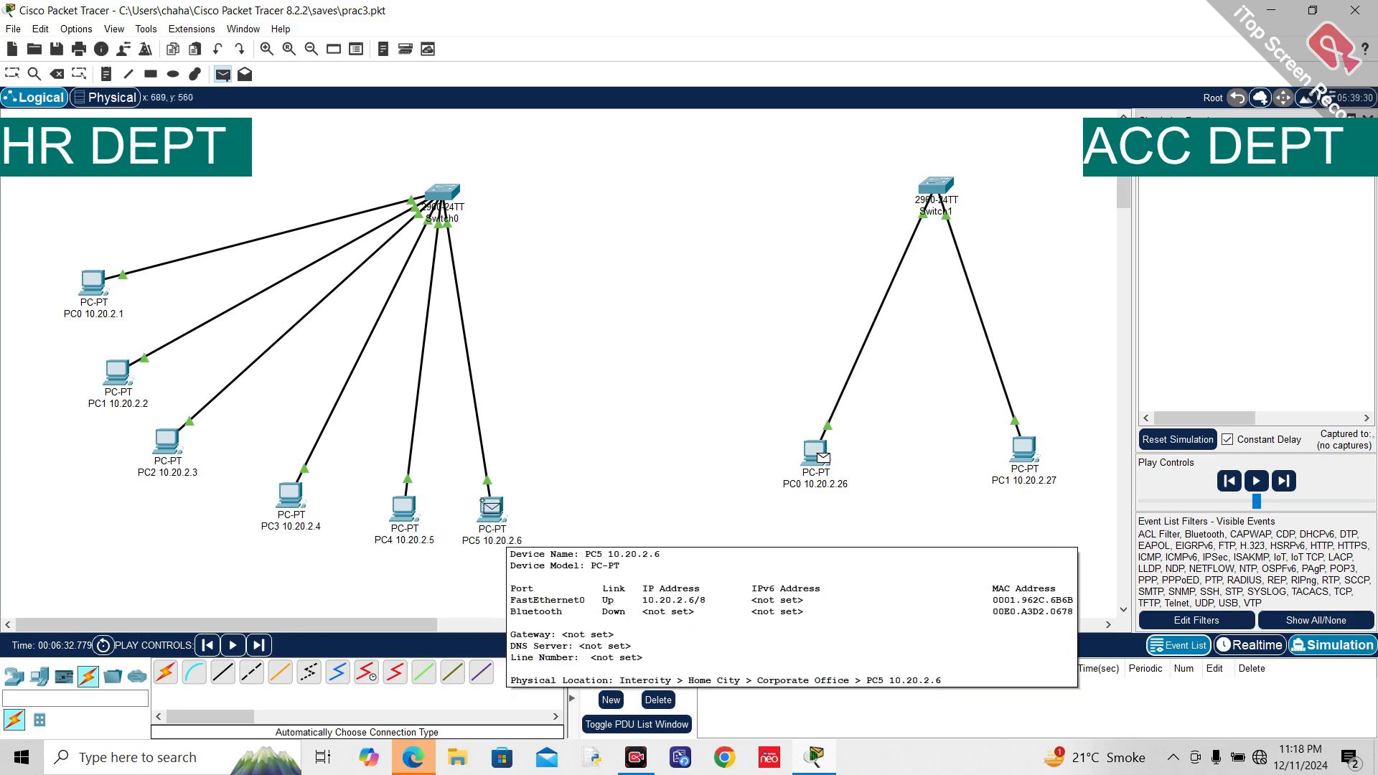
click(489, 510)
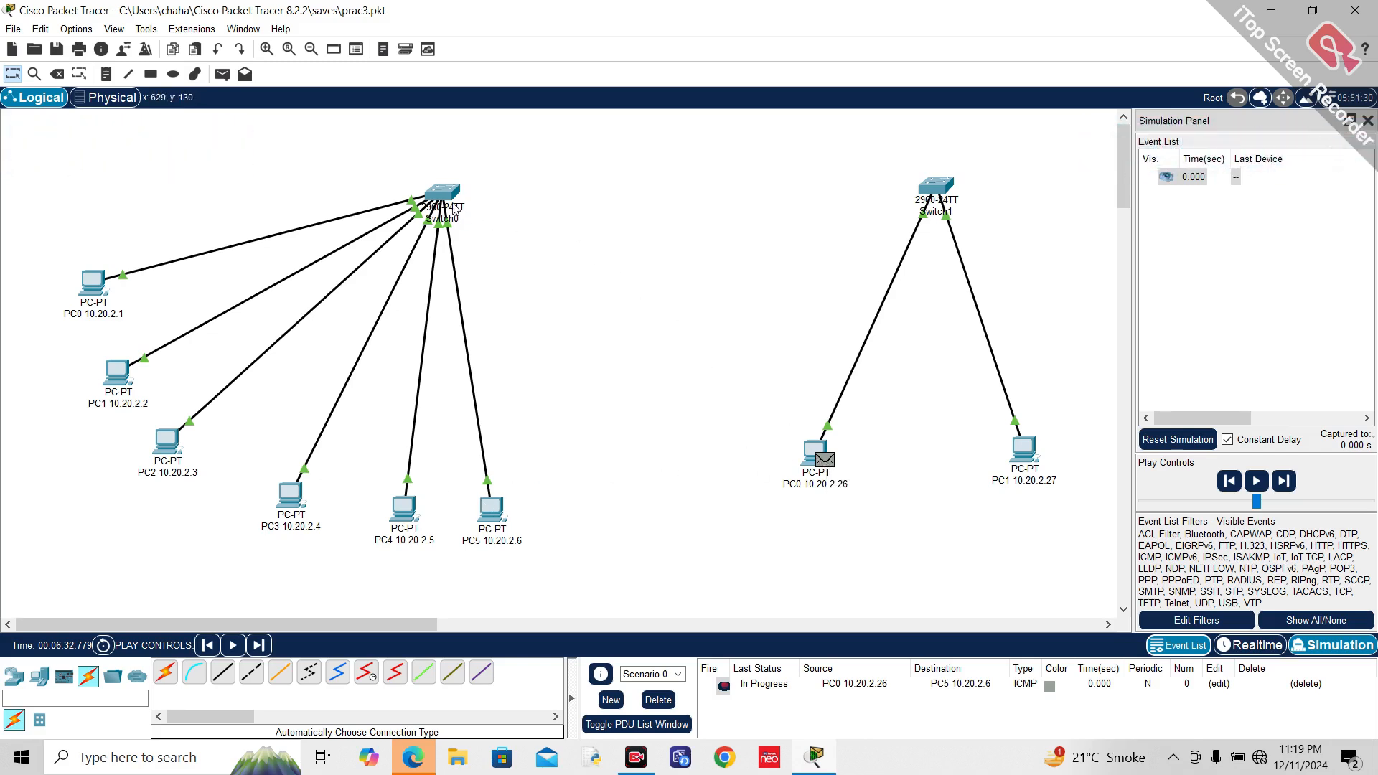
Step: Ping 10.20.2.6 from the command prompt of PC0 10.20.2.26, moving its window clear of the topology, and close the PC's window
mouse_move(456, 200)
click(814, 451)
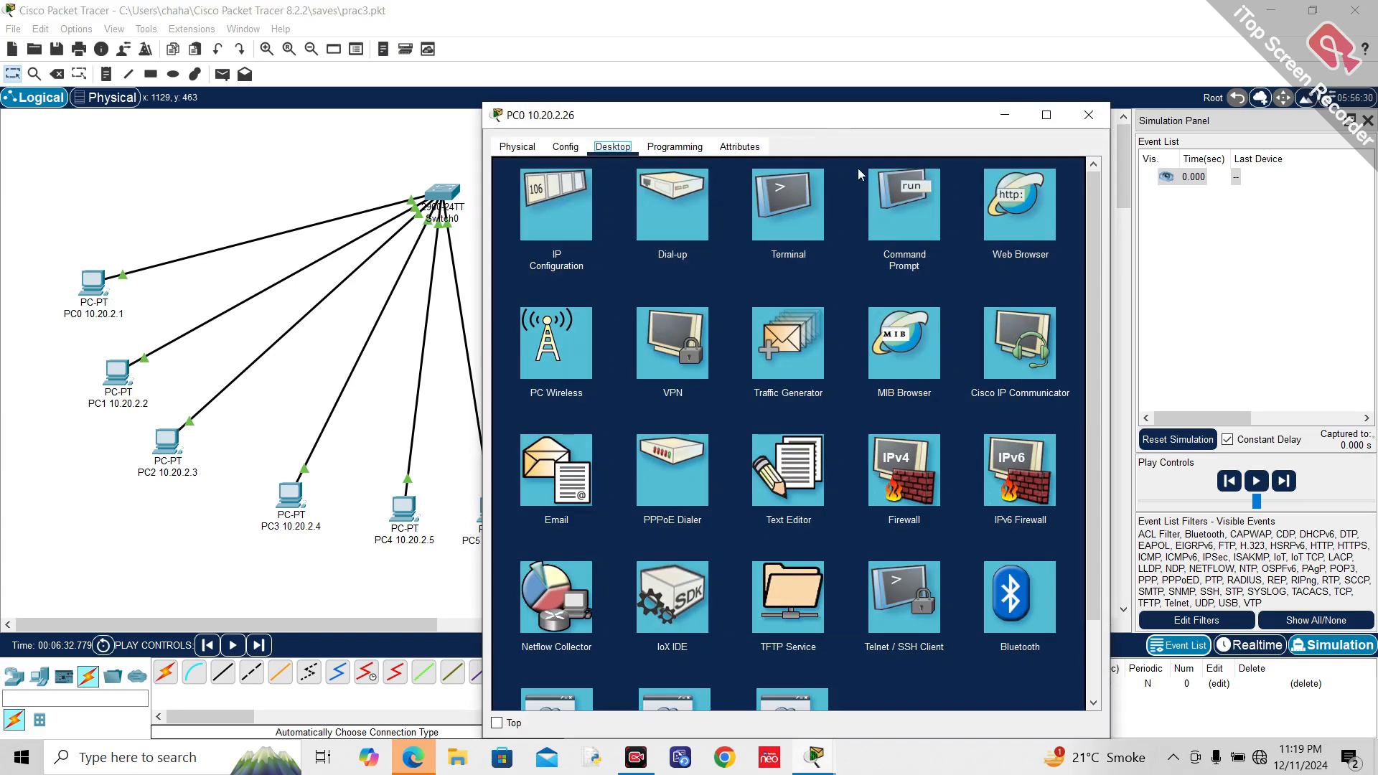
drag(834, 120, 1019, 211)
click(1087, 291)
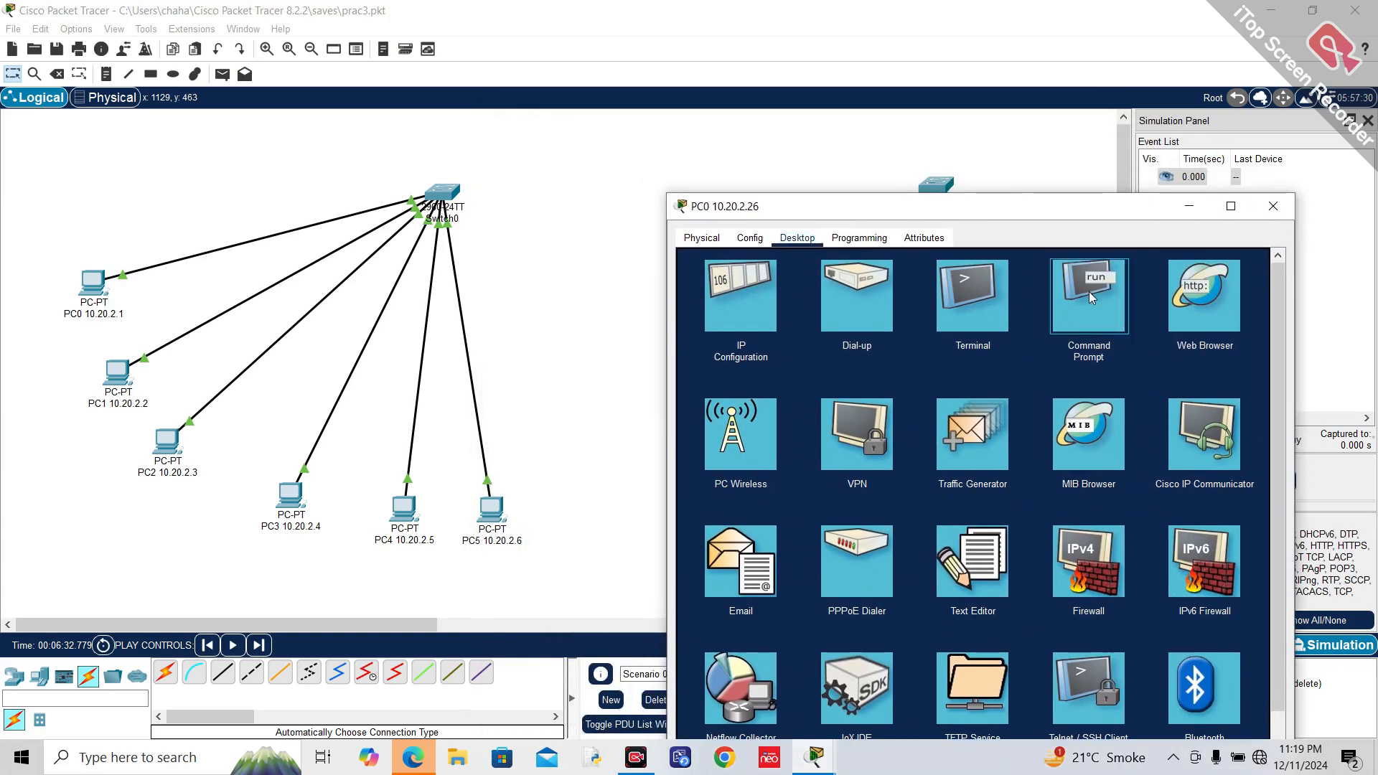
drag(913, 206, 1015, 309)
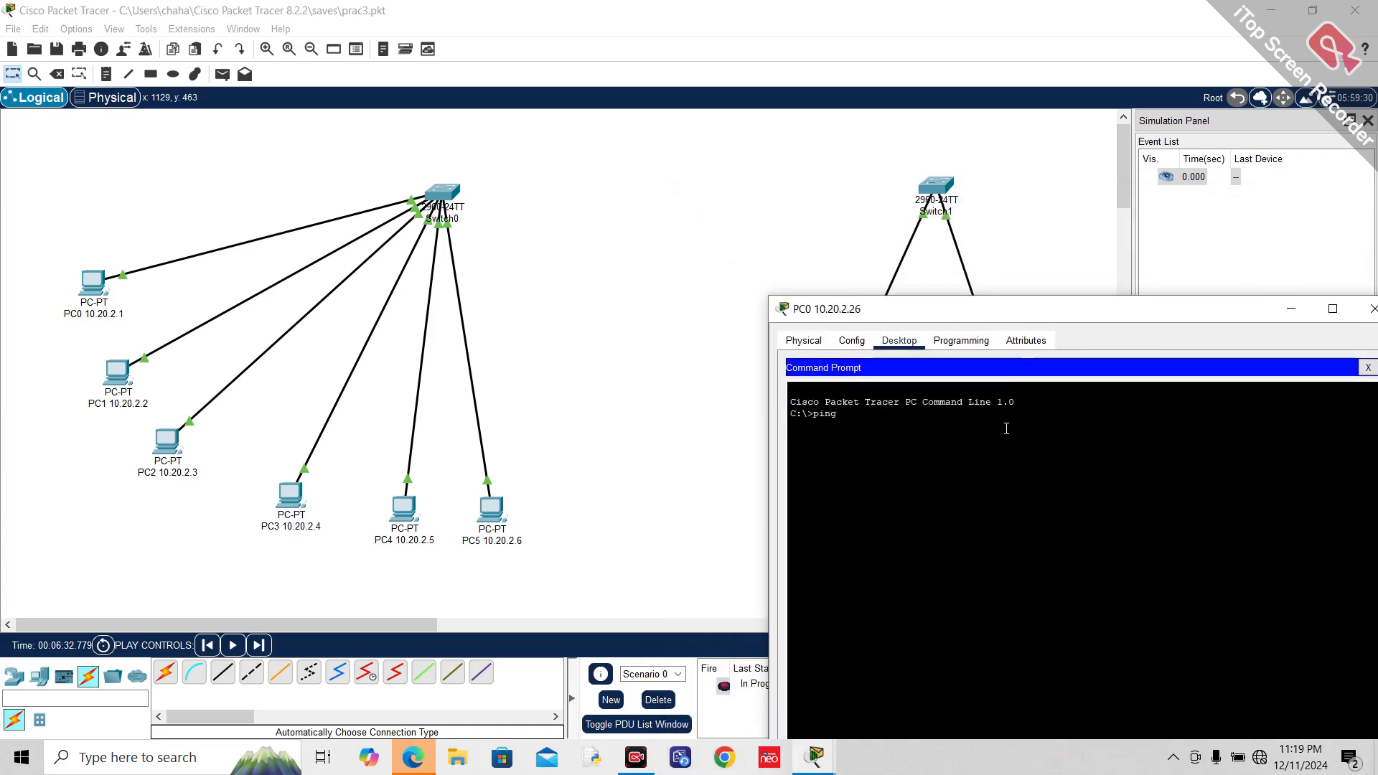
text(ping 10.20.2.6)
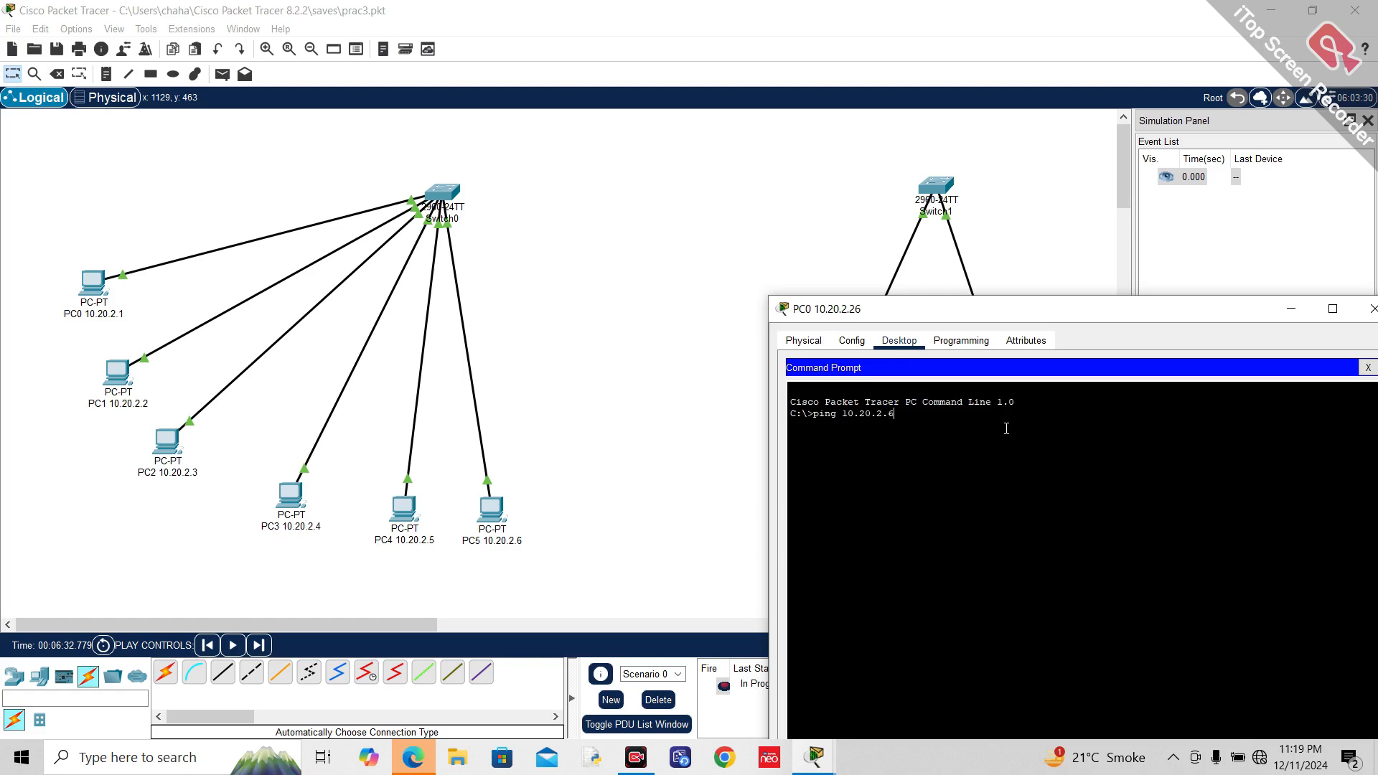
key(Return)
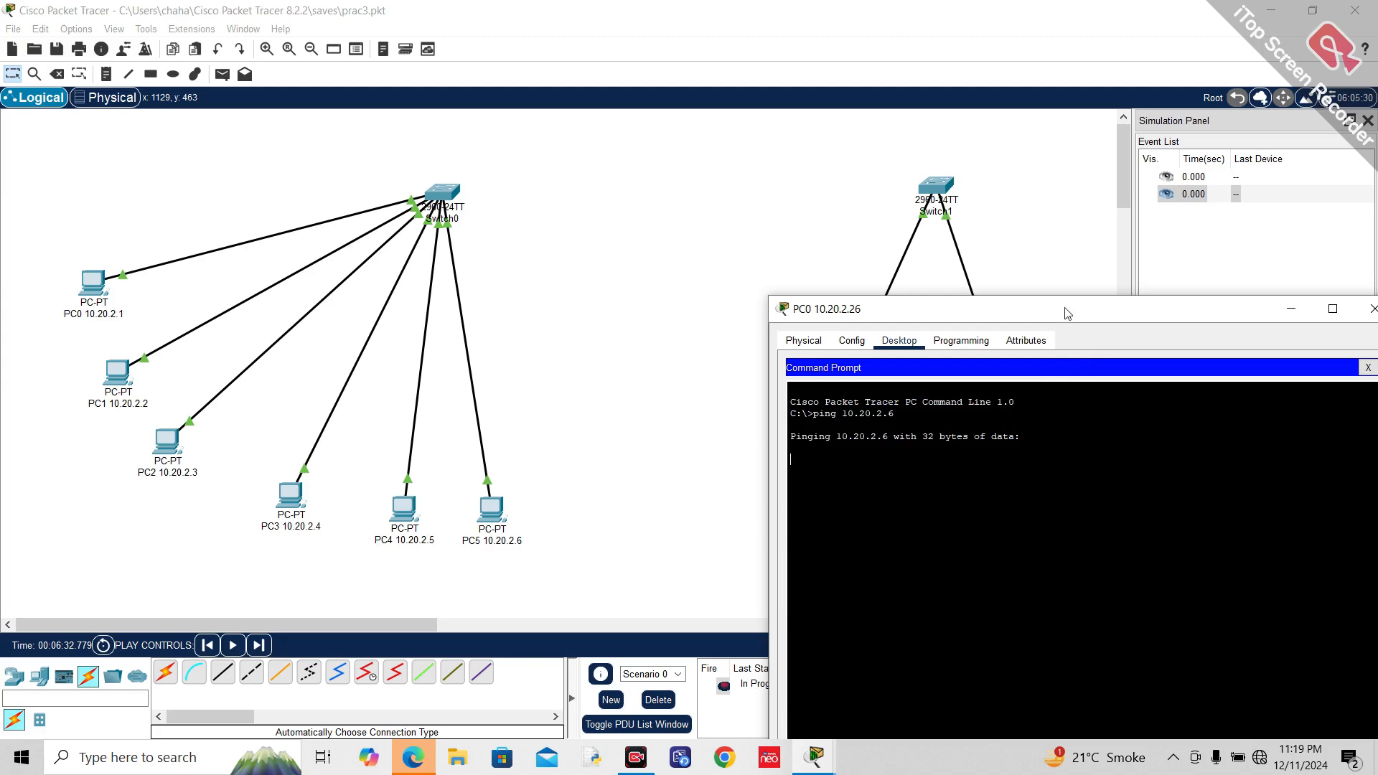
drag(1065, 313, 867, 470)
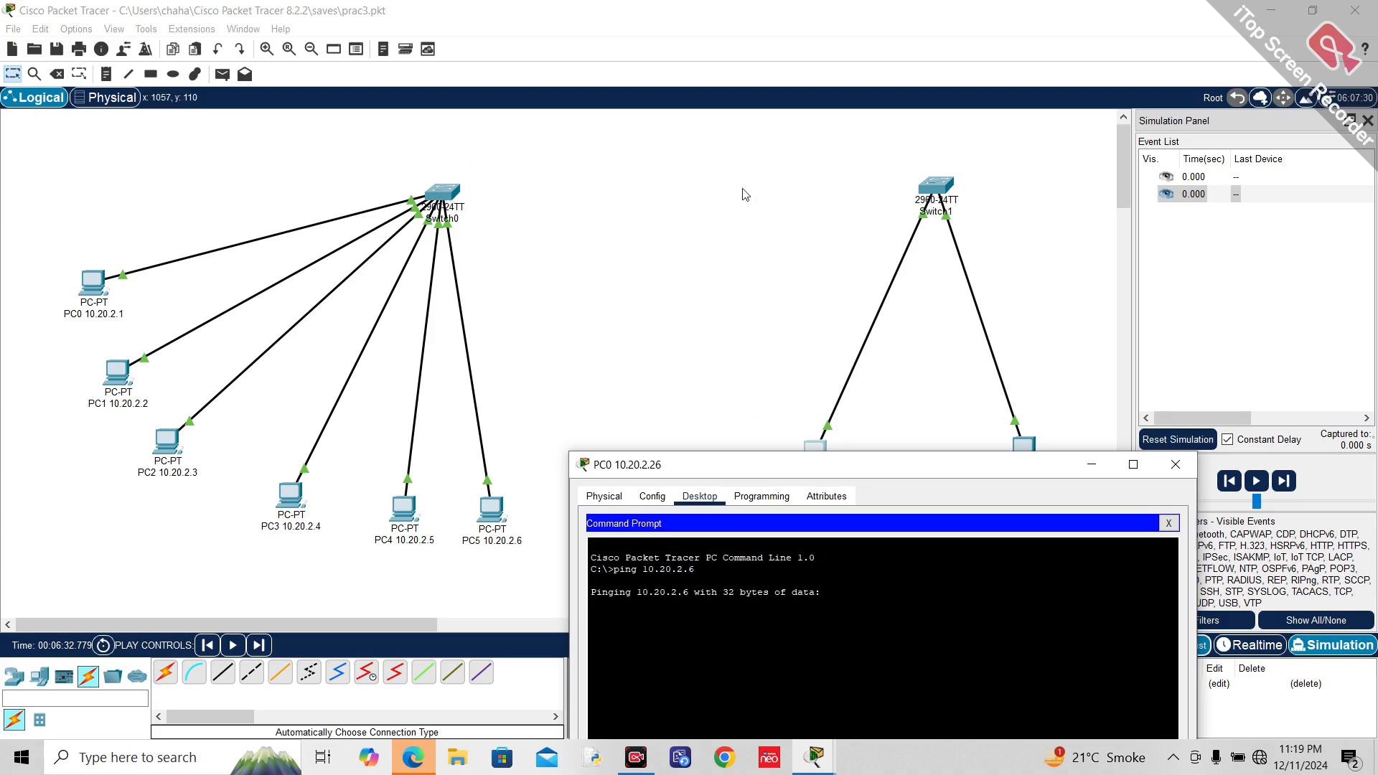
click(1176, 464)
click(1174, 441)
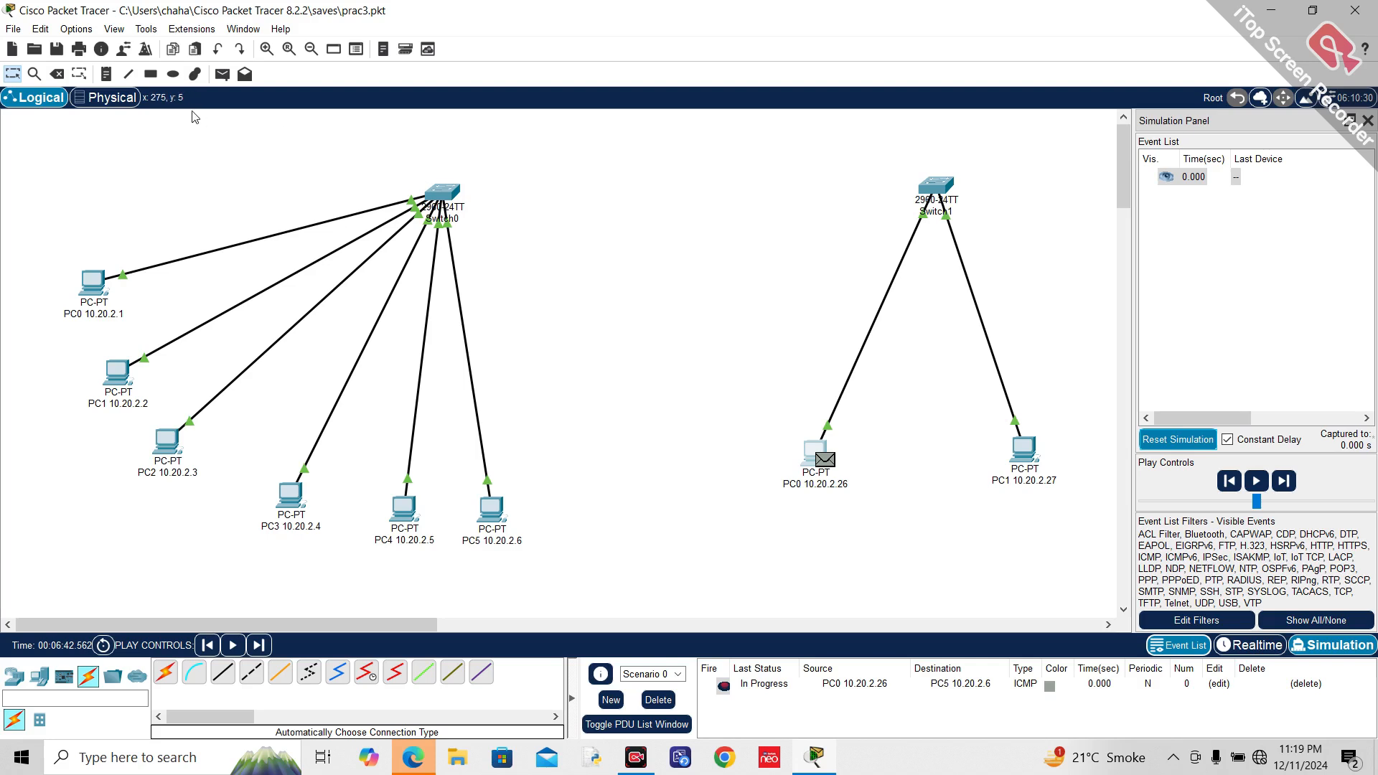
Step: View the PCs in the physical workspace under Home City, Corporate Office, and return to the logical workspace to check PC5 10.20.2.6's details
click(112, 104)
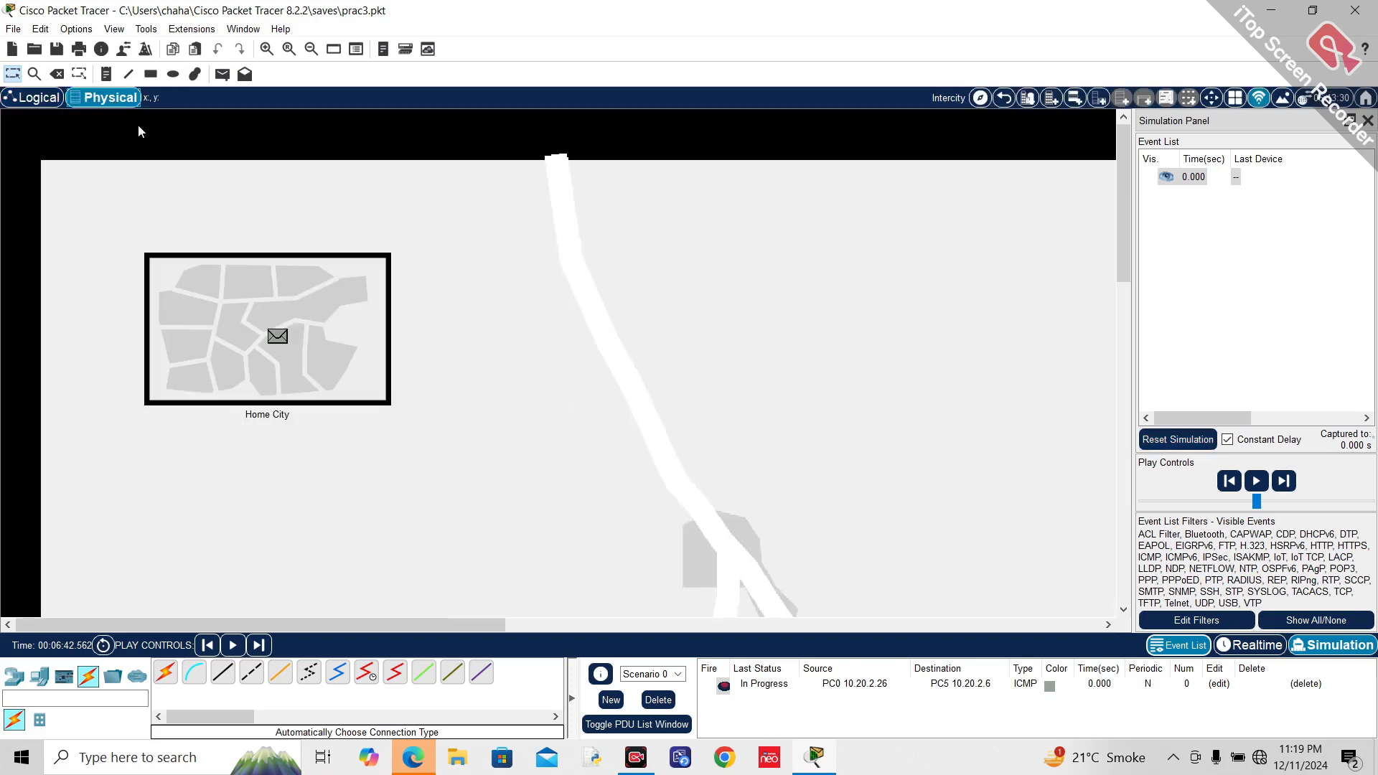
click(263, 299)
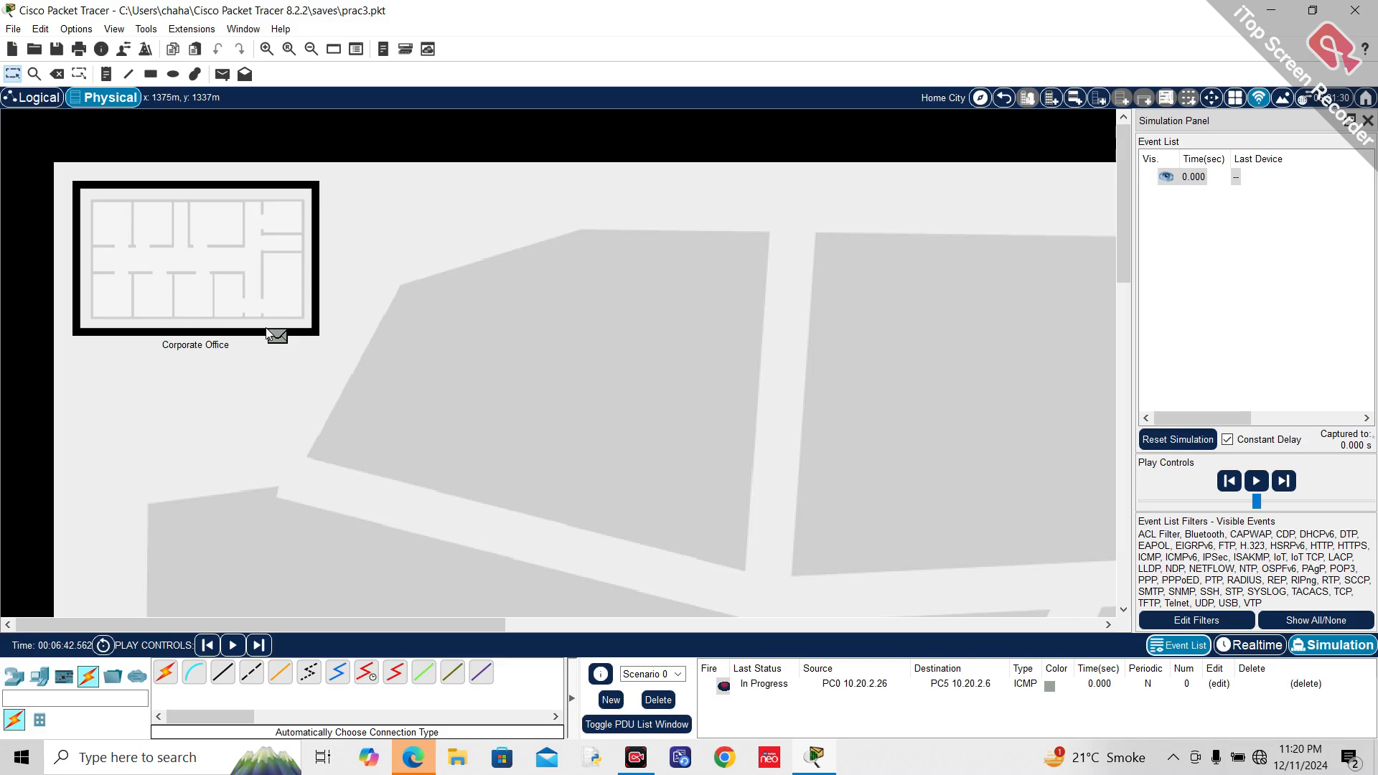
click(122, 228)
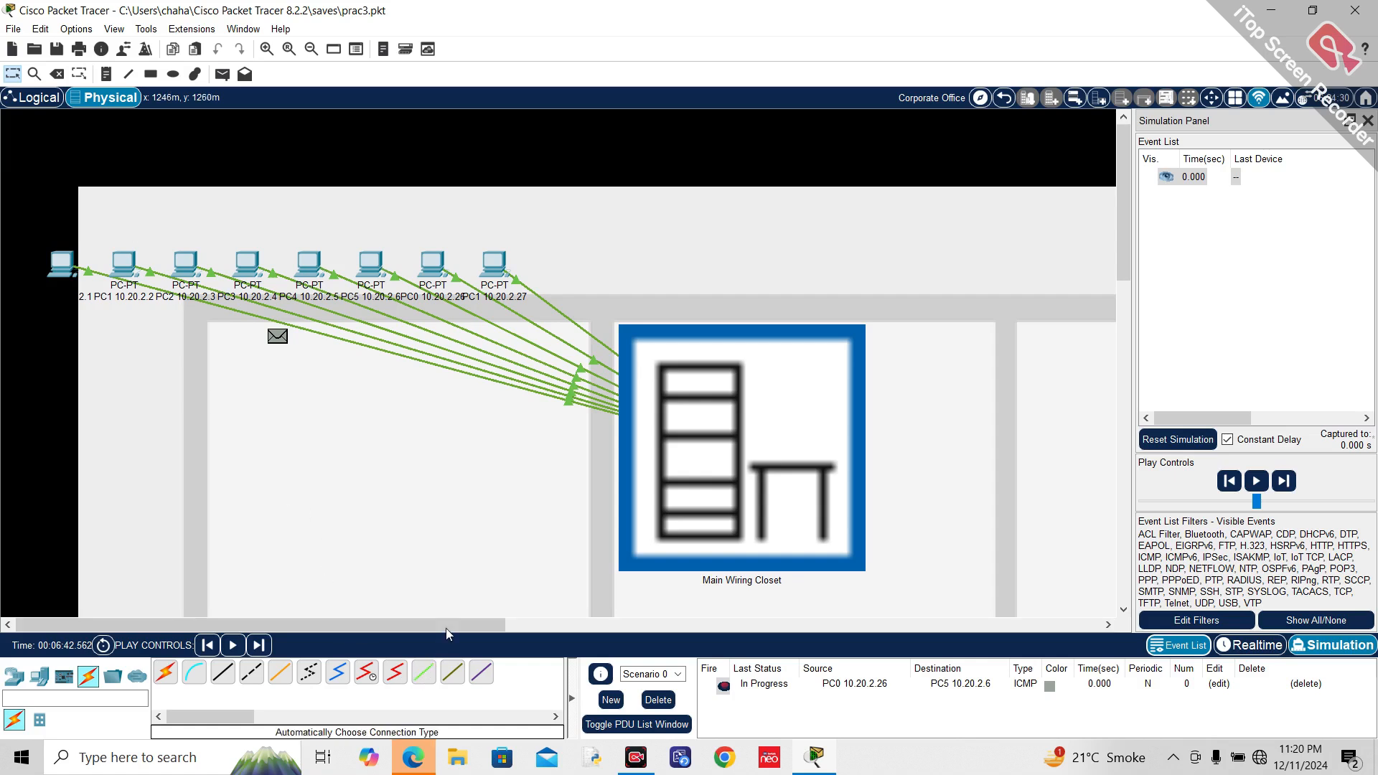
mouse_move(446, 627)
mouse_down()
mouse_move(497, 627)
mouse_move(438, 627)
mouse_up()
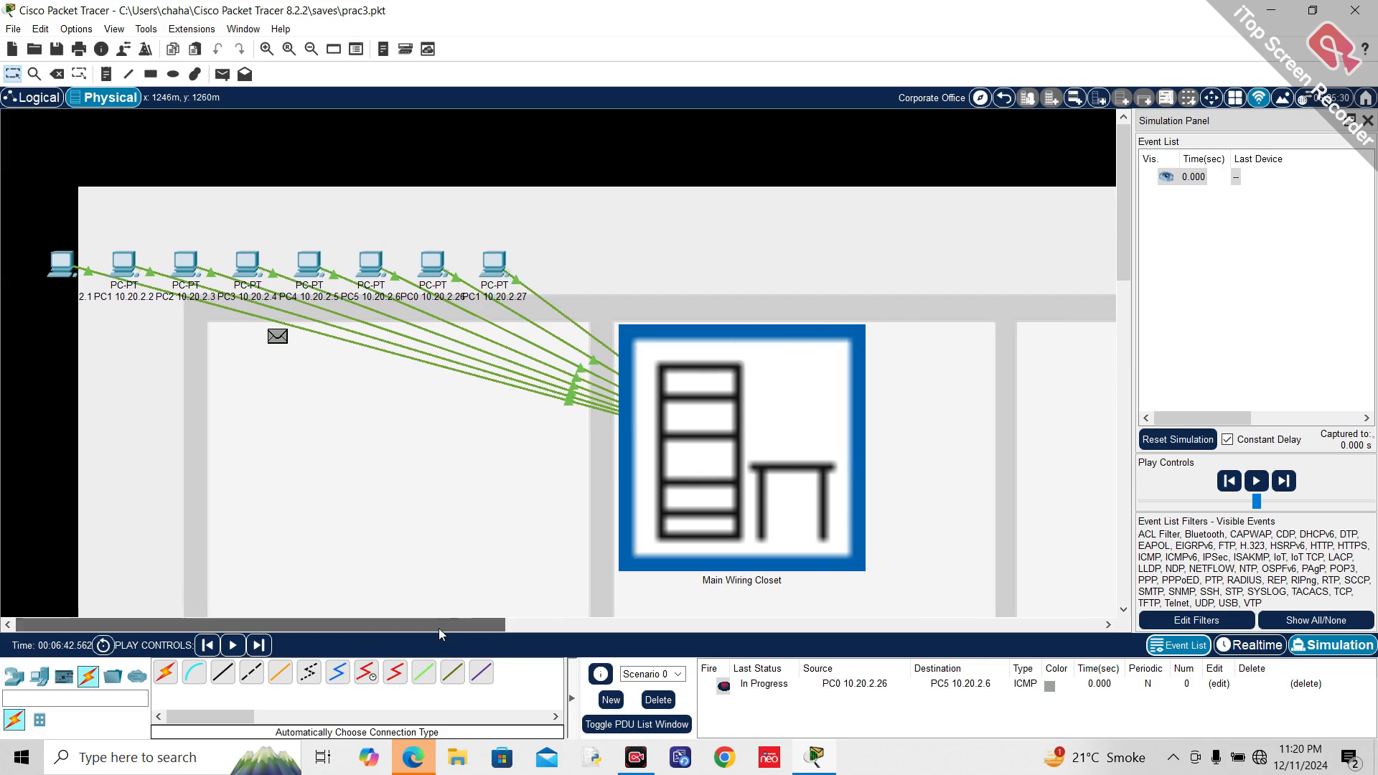
click(38, 99)
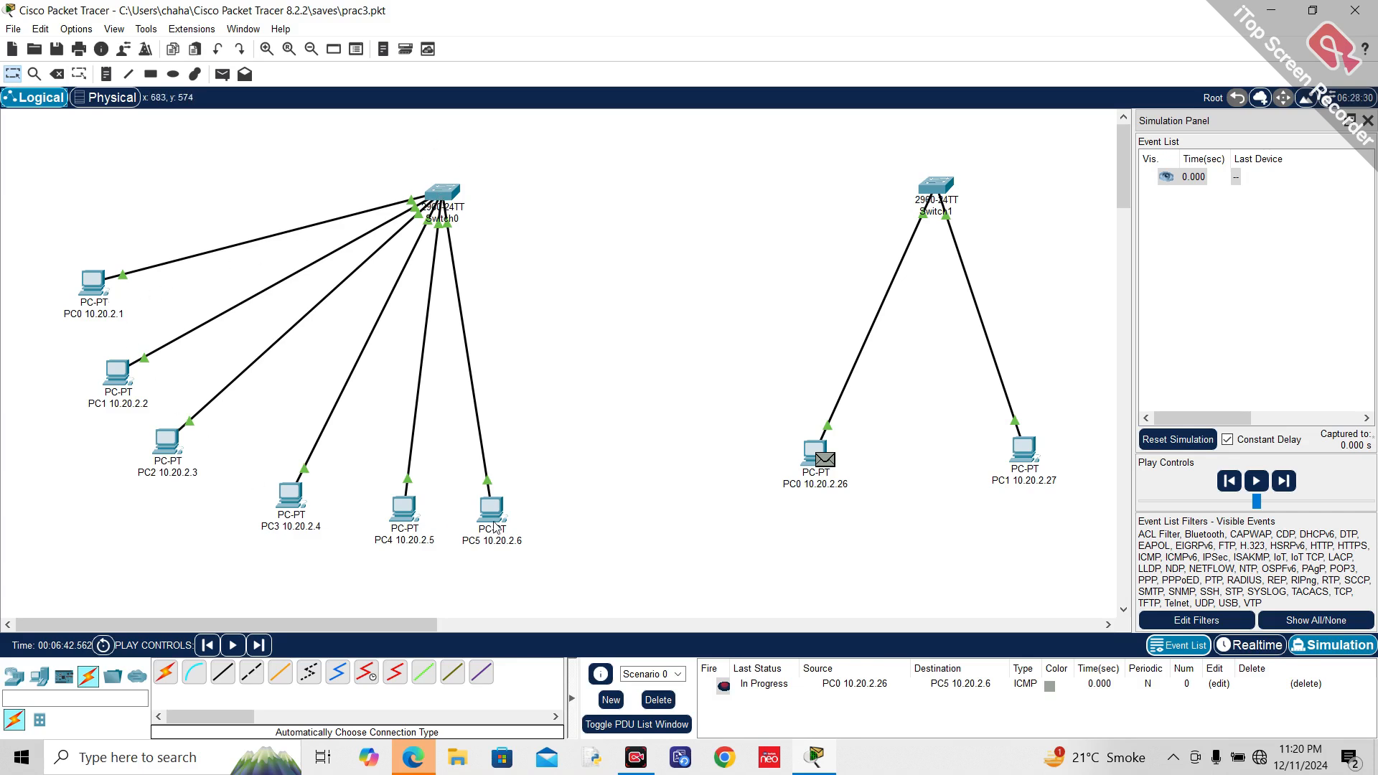
mouse_move(495, 526)
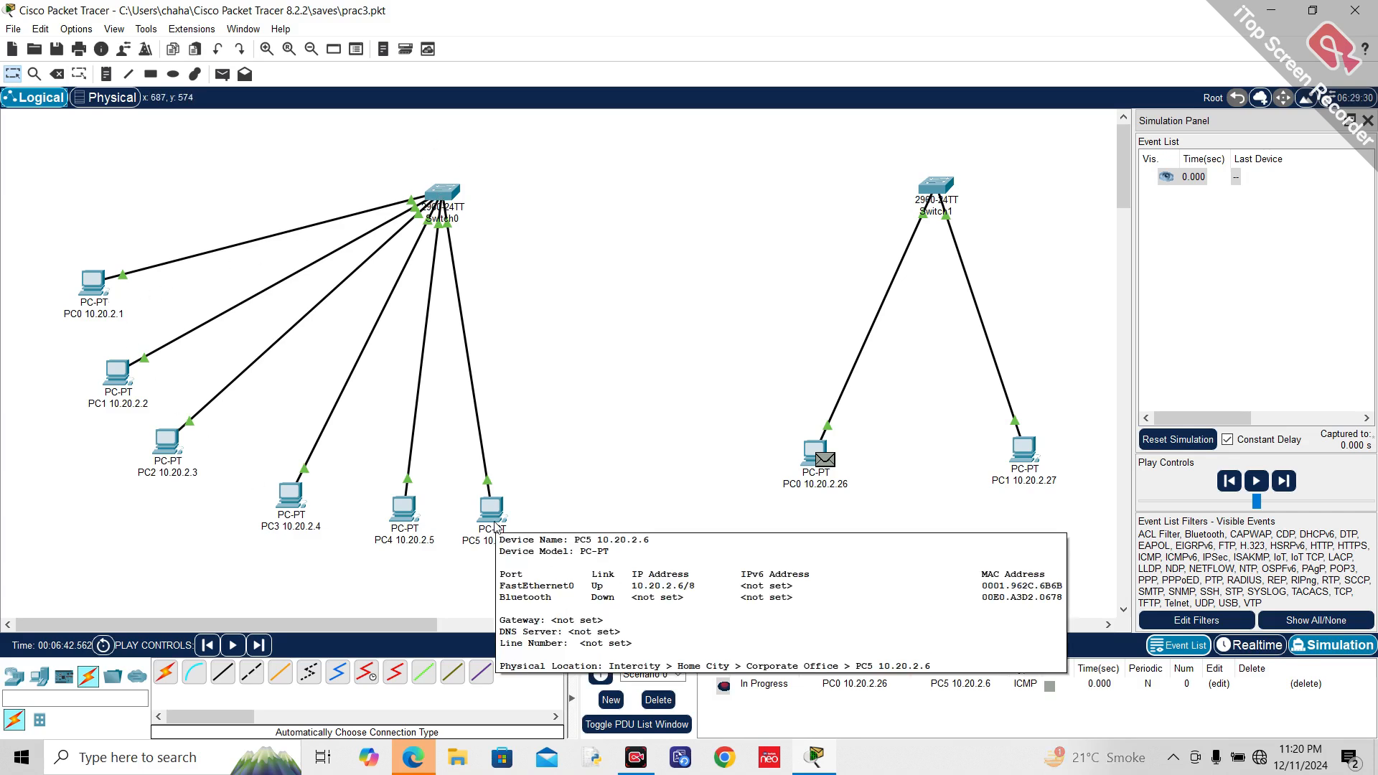
Step: Examine the rack holding both switches inside the Main Wiring Closet of the Corporate Office in the physical workspace
click(111, 99)
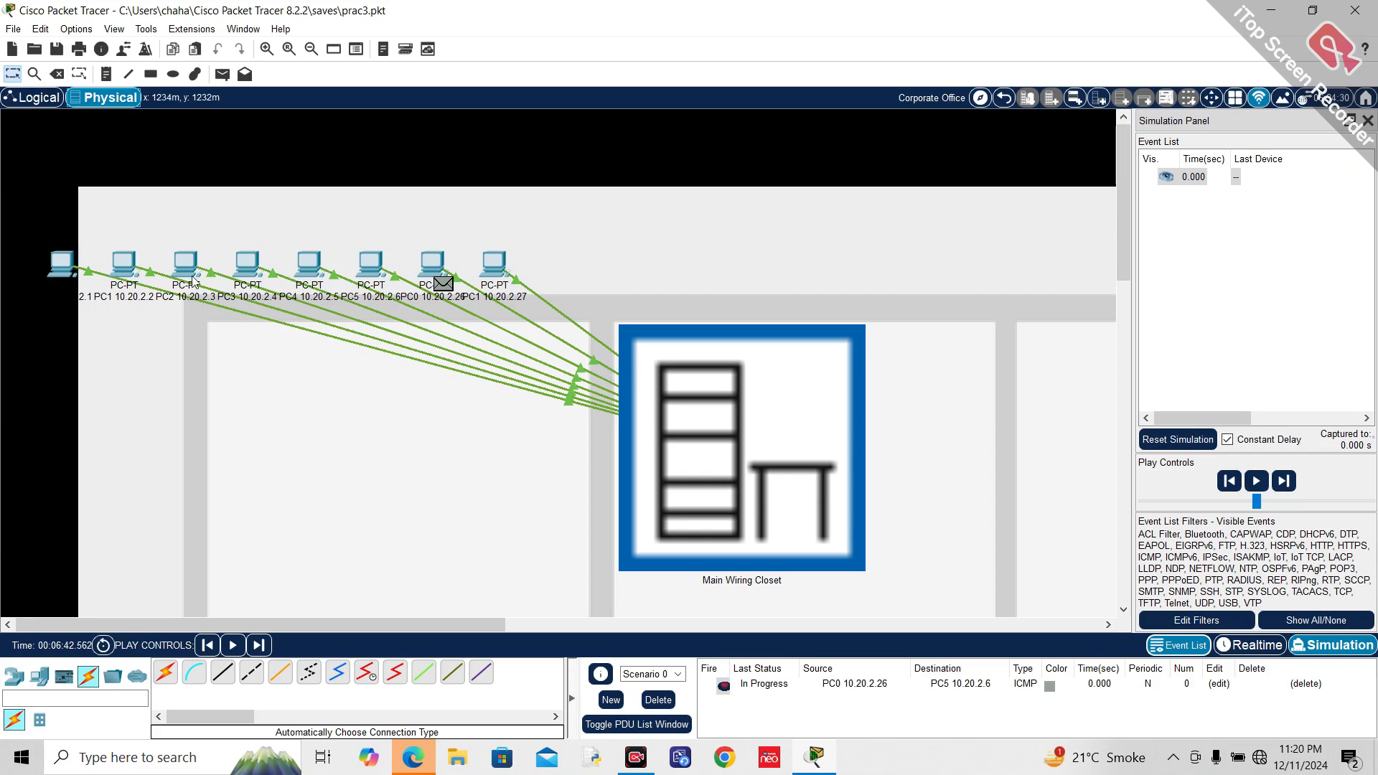
drag(358, 625, 502, 635)
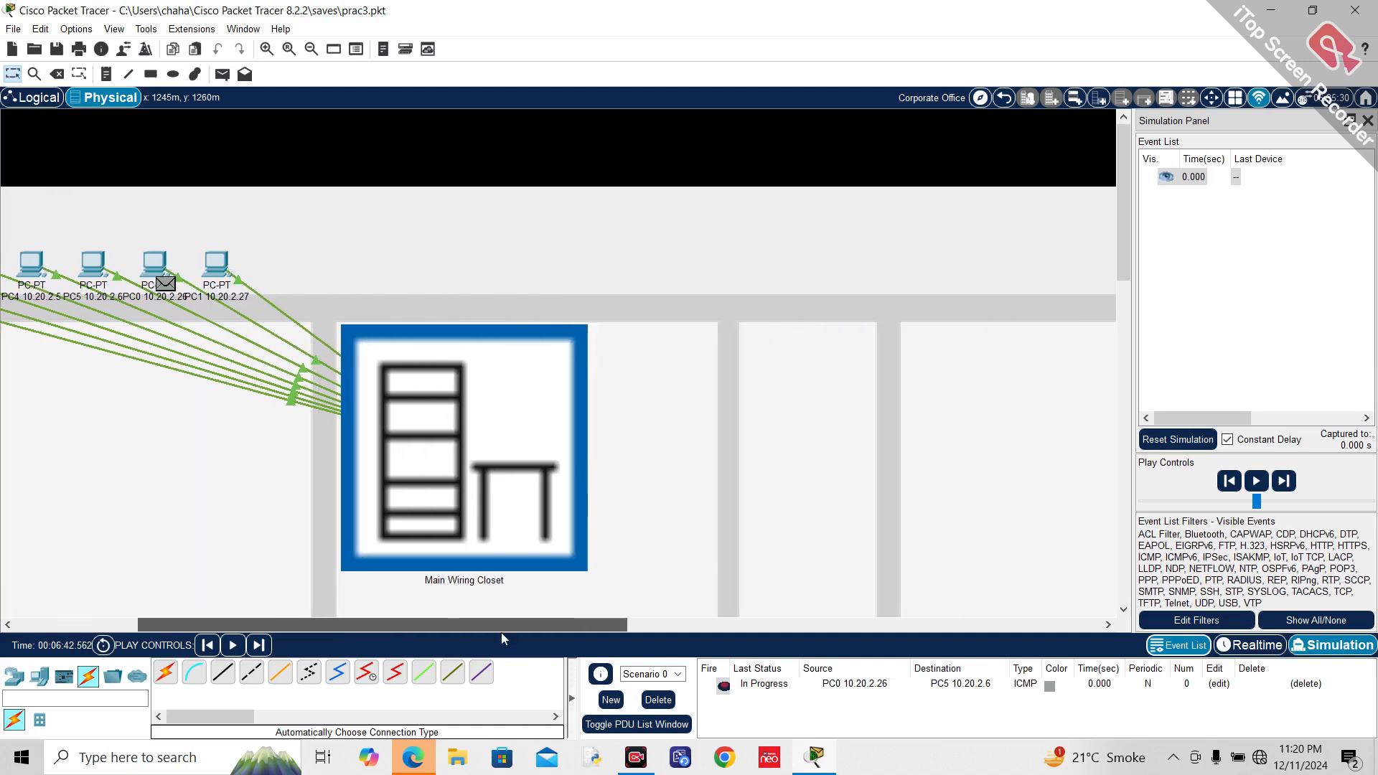
drag(1121, 261, 1118, 304)
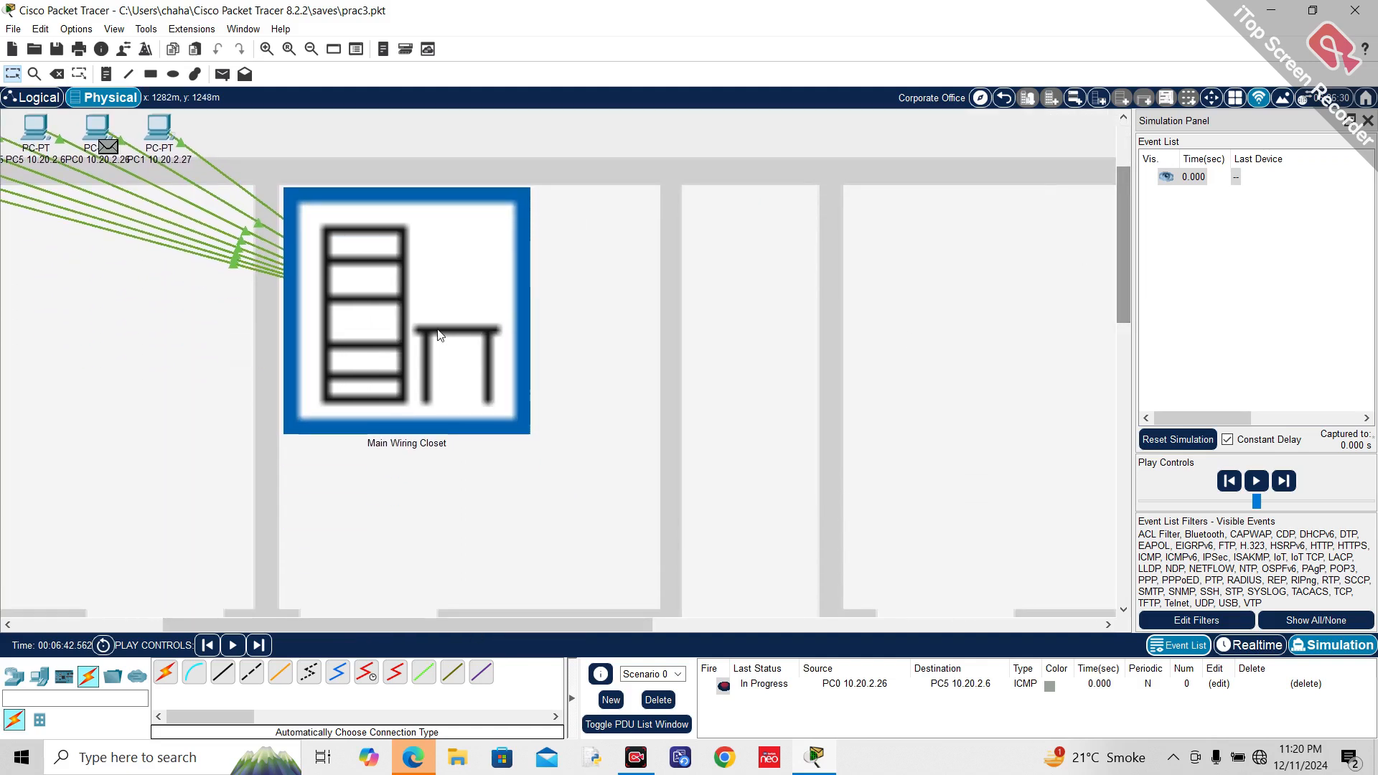
drag(436, 623, 401, 623)
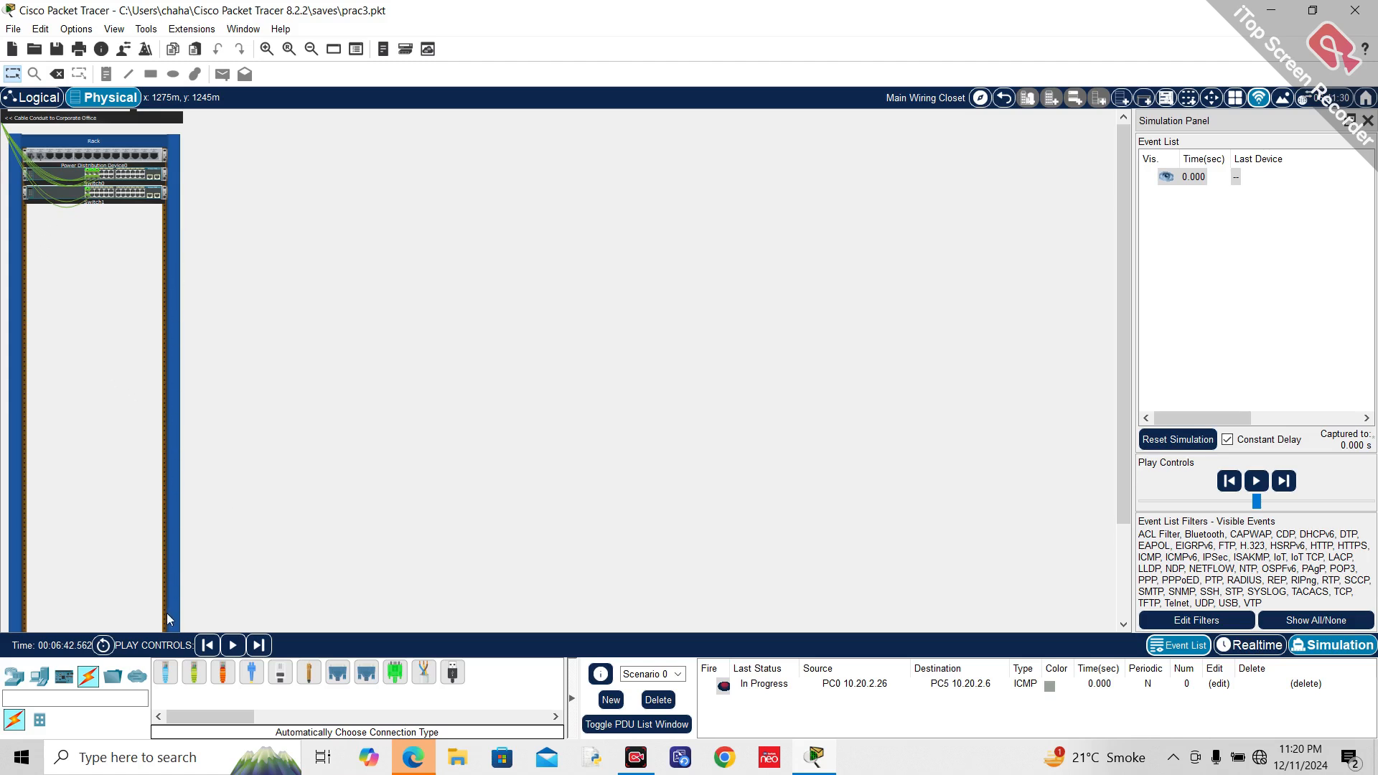
drag(1124, 505, 1122, 609)
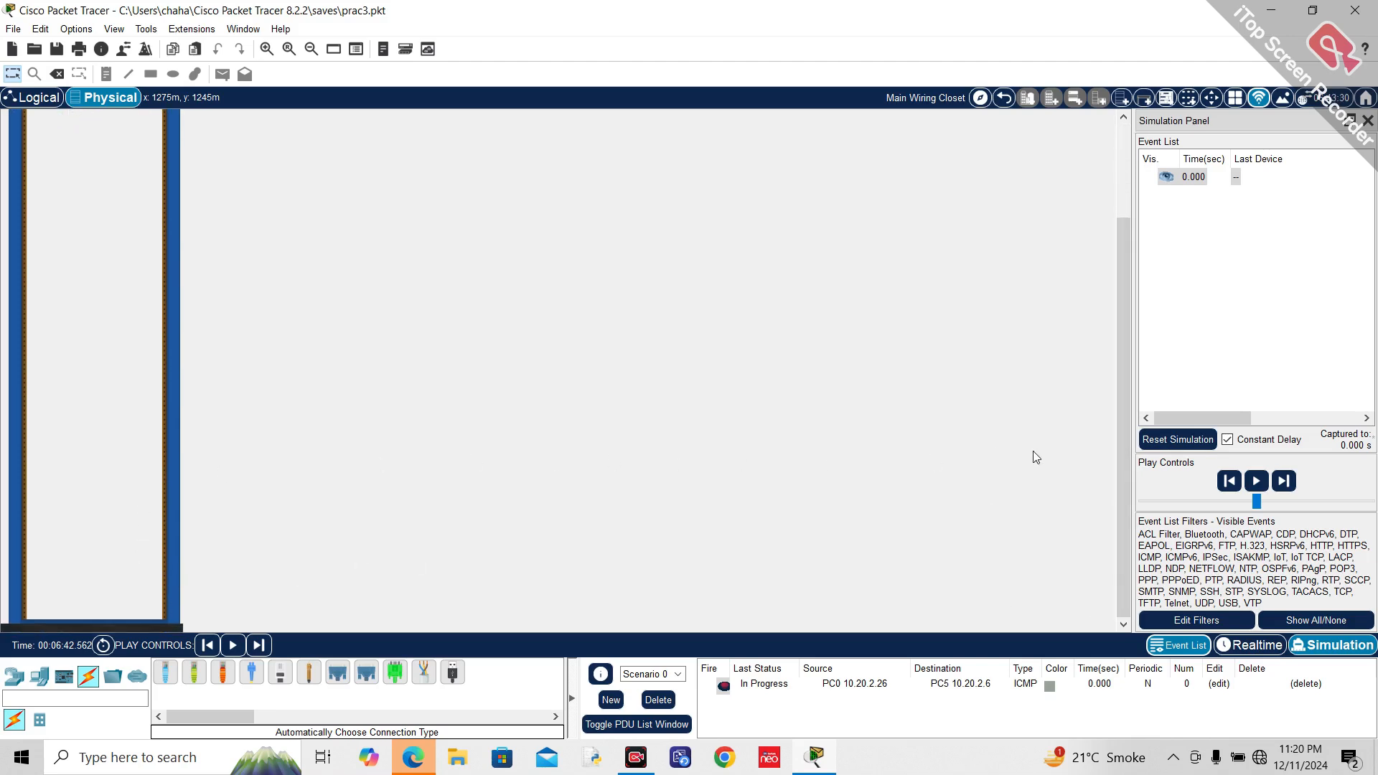
drag(1122, 464, 1088, 261)
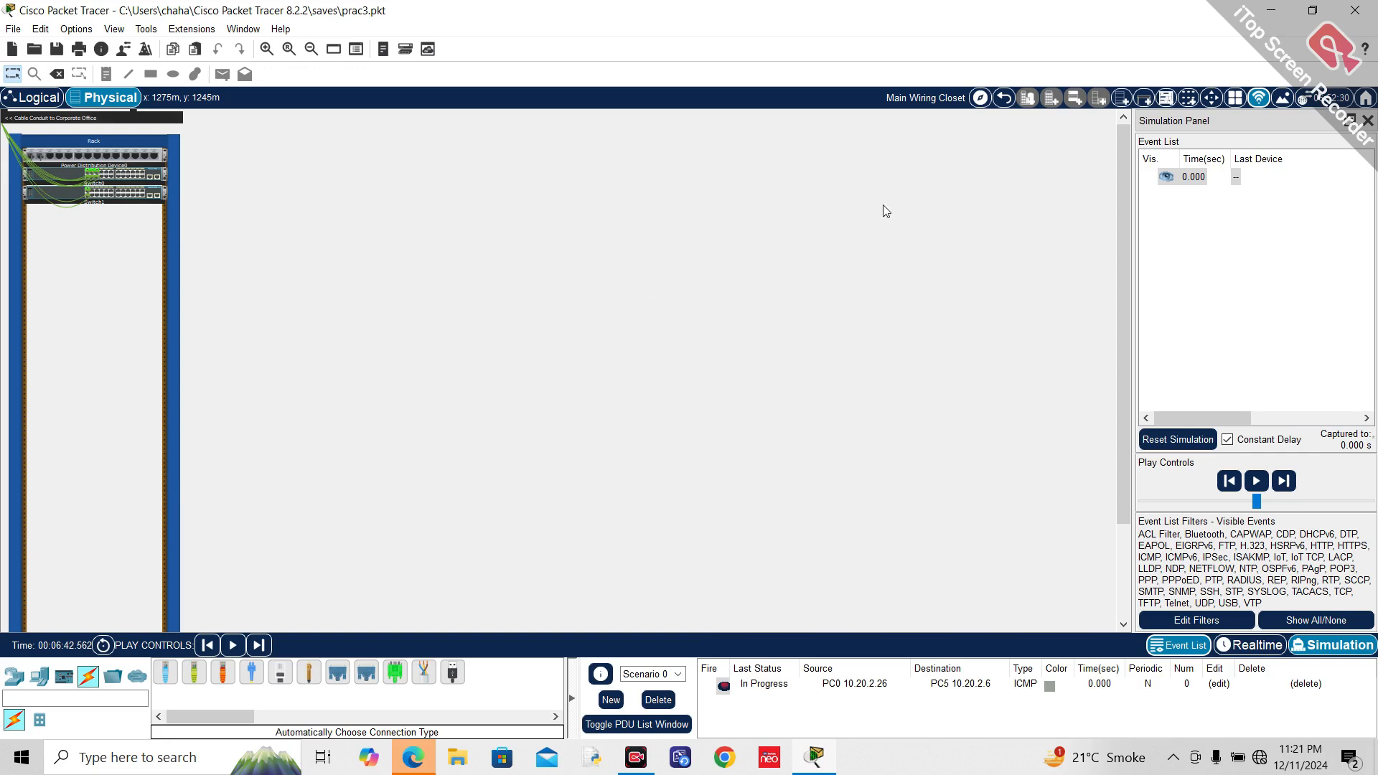
Step: Add two empty racks to the Main Wiring Closet beside the existing rack
click(1123, 101)
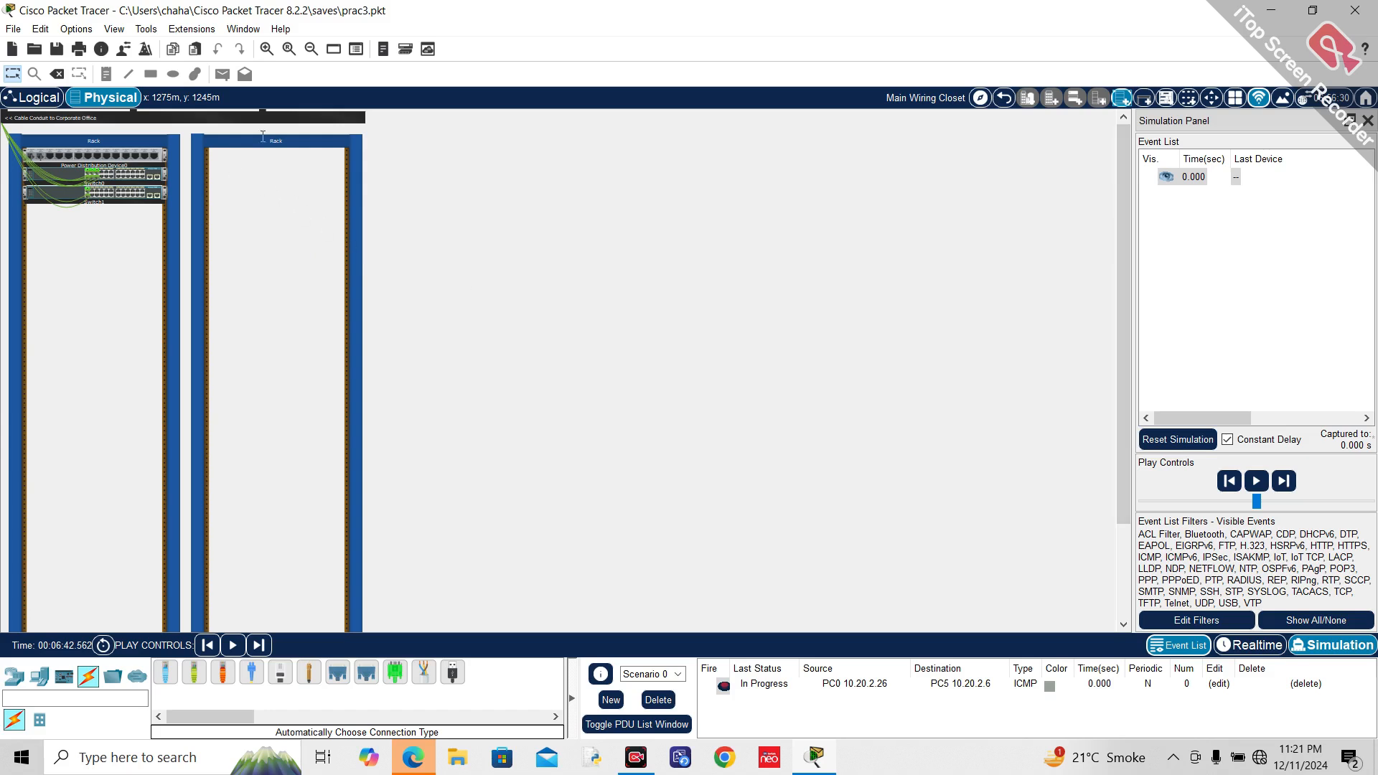
drag(1129, 385, 1129, 335)
click(1111, 102)
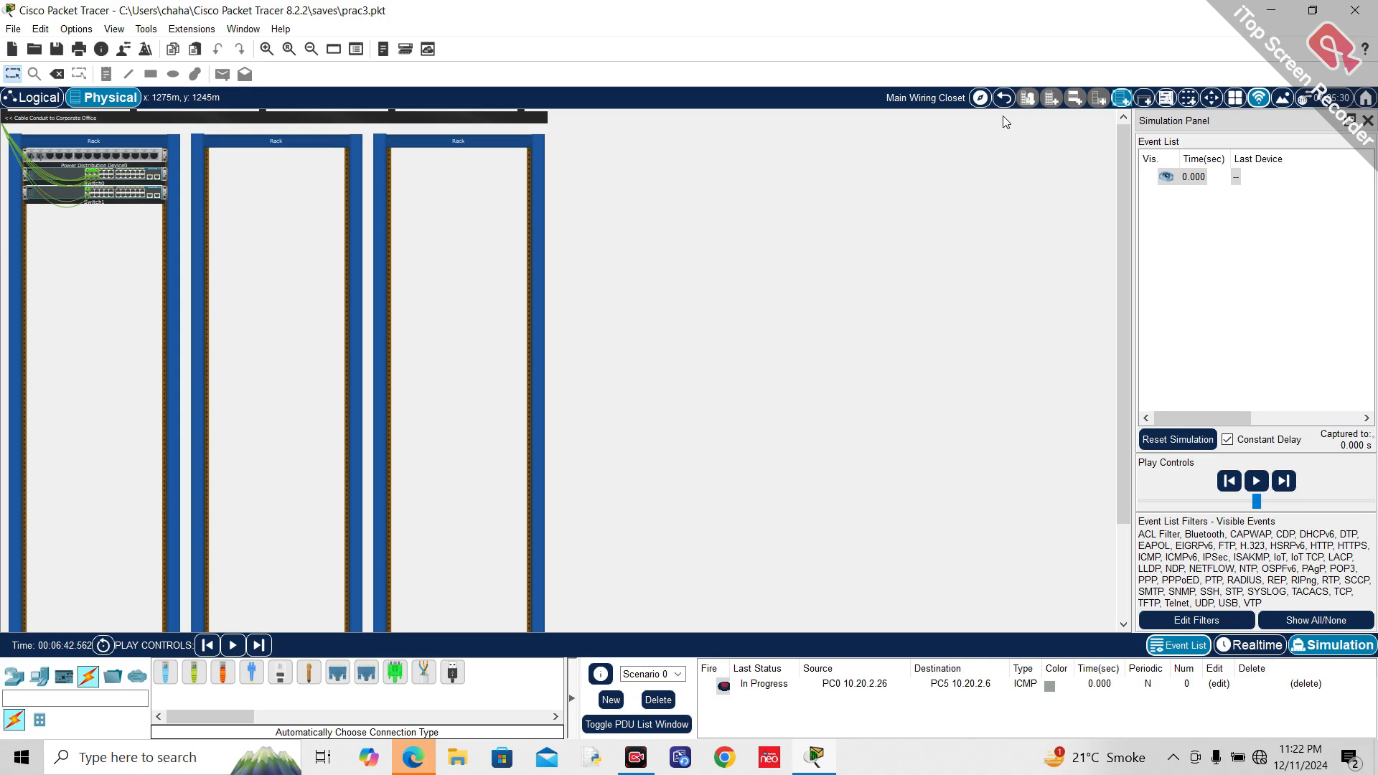
Step: Delete both empty racks from the Main Wiring Closet, starting with the one farthest from the switches
right_click(448, 264)
click(474, 275)
right_click(296, 230)
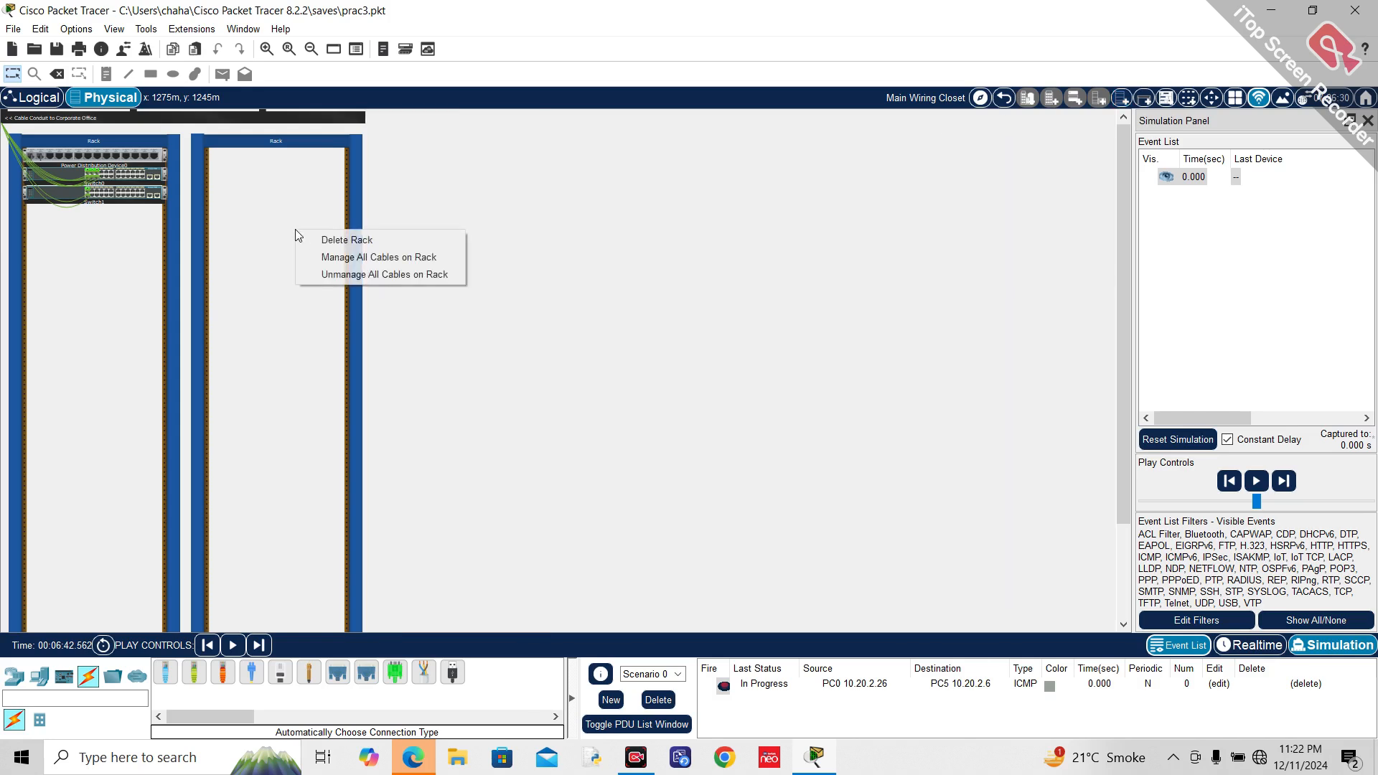
click(343, 240)
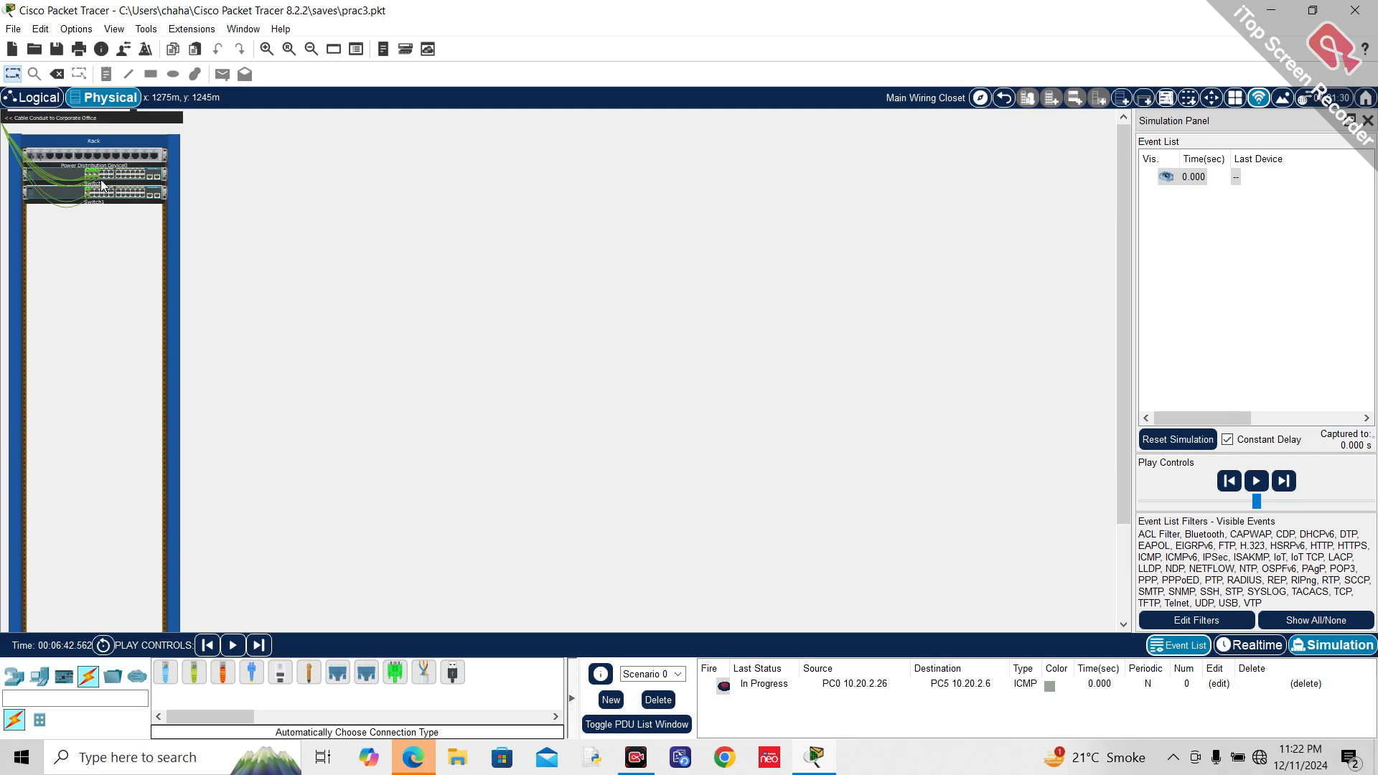
Step: Switch to a blank Paint canvas and draw a large black ellipse with two small ellipses inside, one near each side
mouse_move(101, 184)
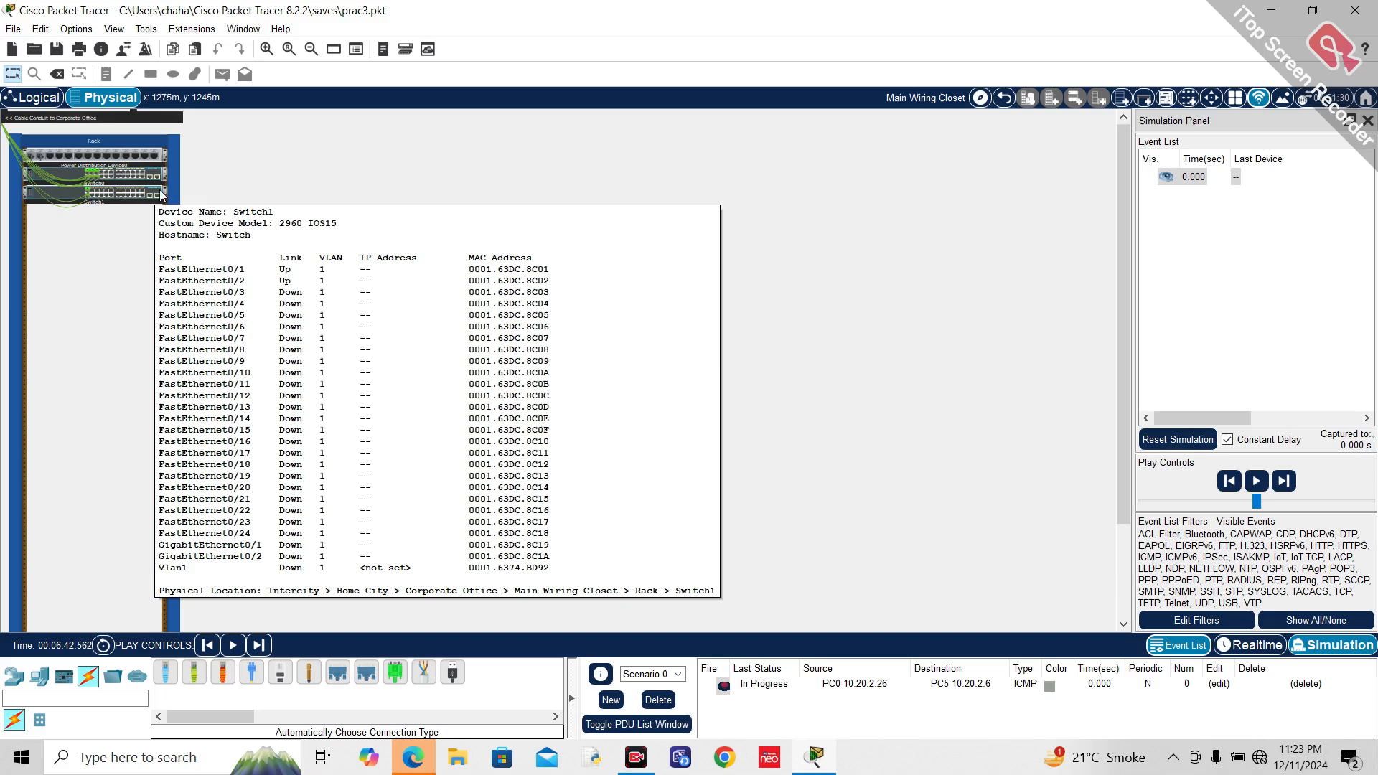
key(super+r)
text(mspaint)
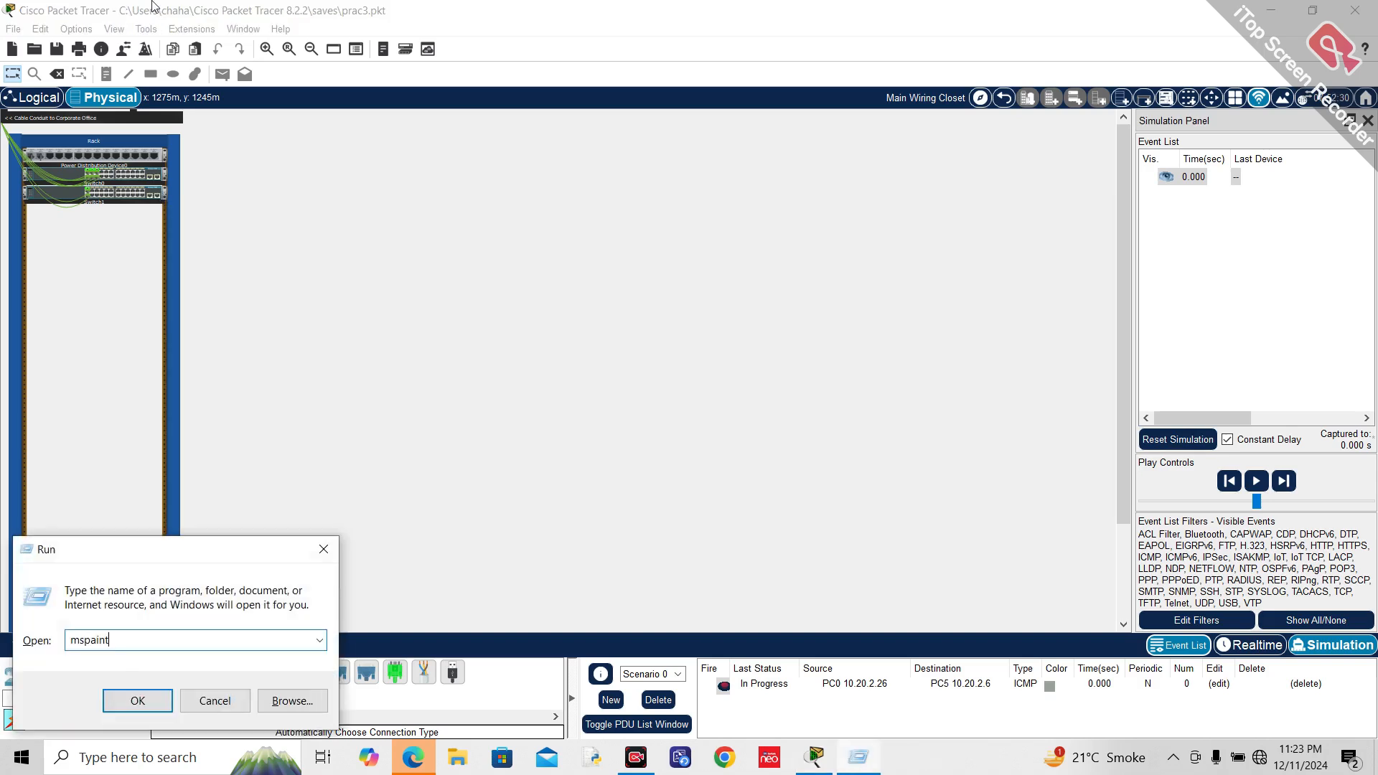
key(Return)
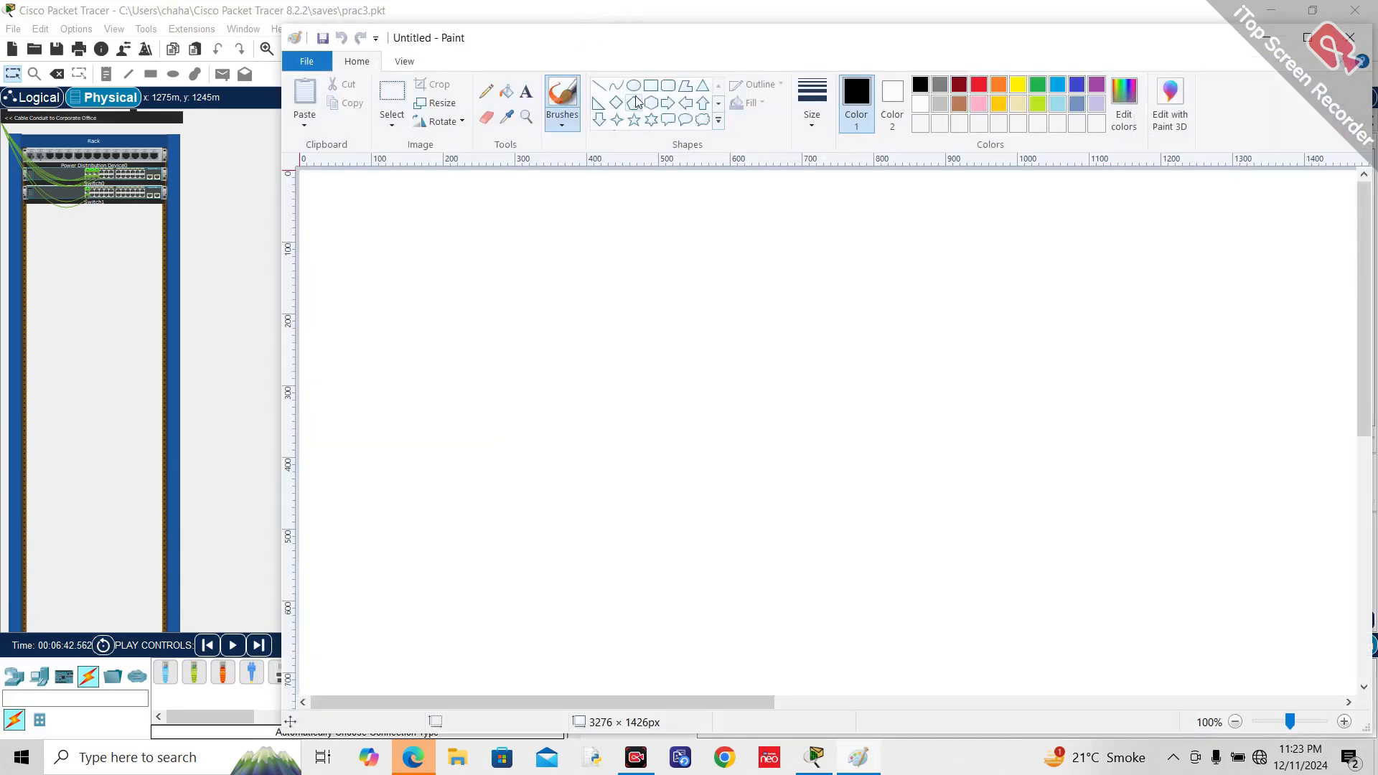
click(633, 85)
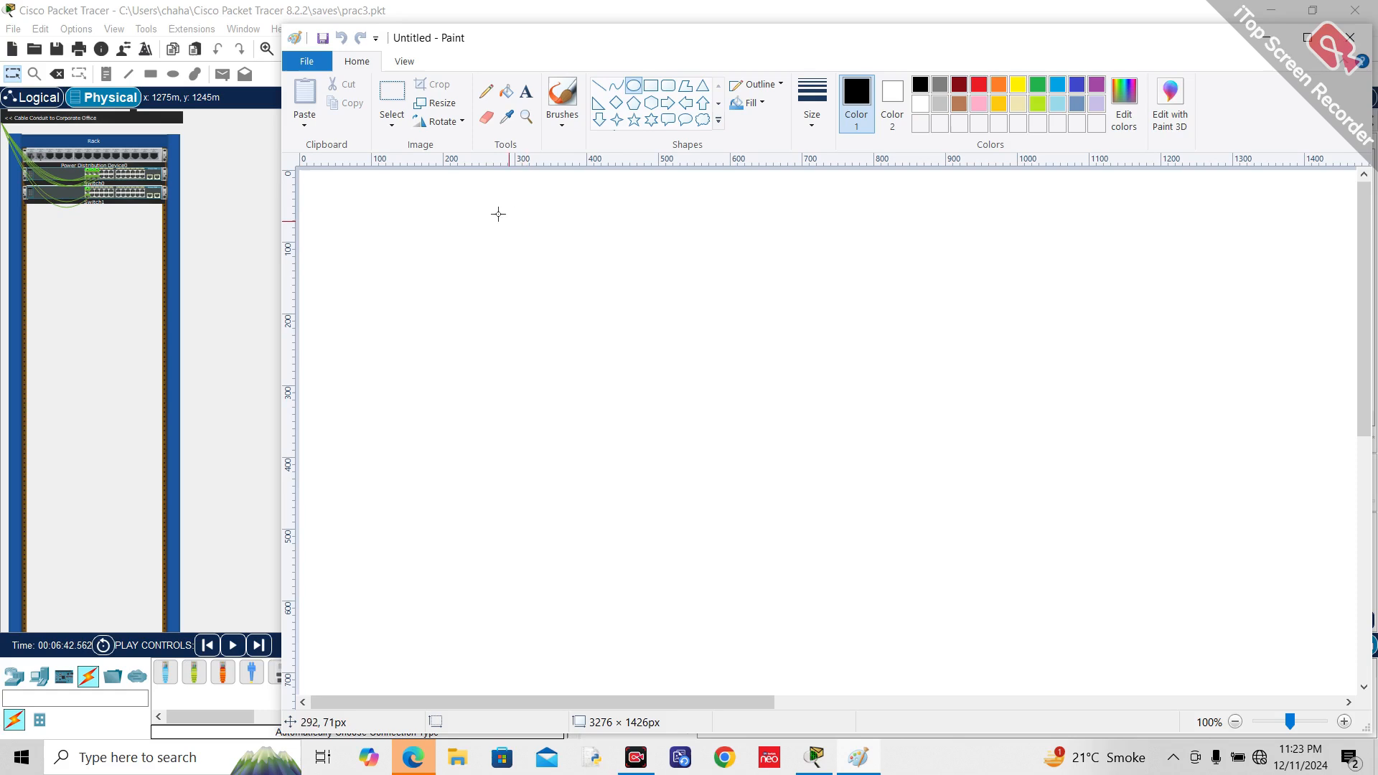
mouse_move(491, 221)
mouse_down()
mouse_move(858, 562)
mouse_move(1097, 634)
mouse_up()
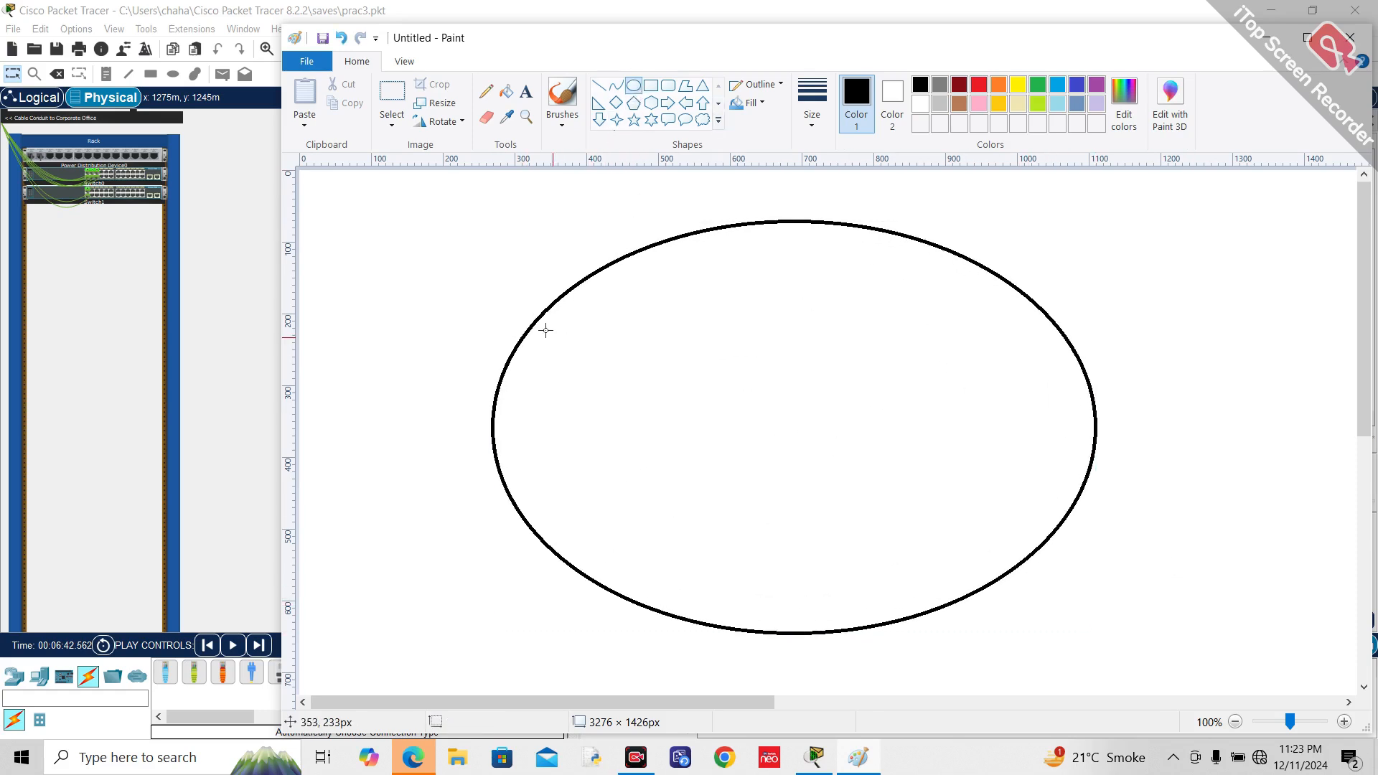
drag(551, 335, 671, 443)
drag(906, 328, 1026, 424)
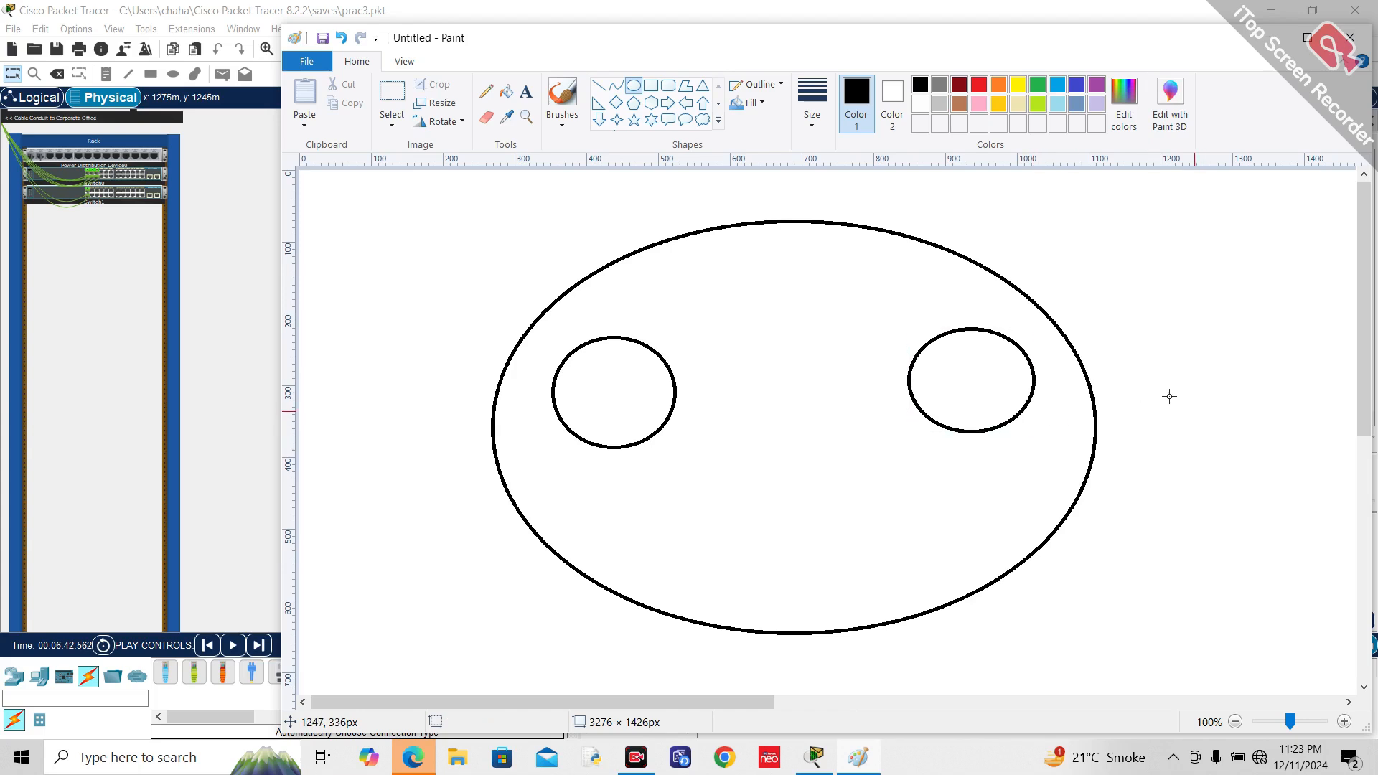
Step: Label the left small ellipse HR and the right small ellipse ACC in the Paint drawing
click(526, 91)
click(582, 379)
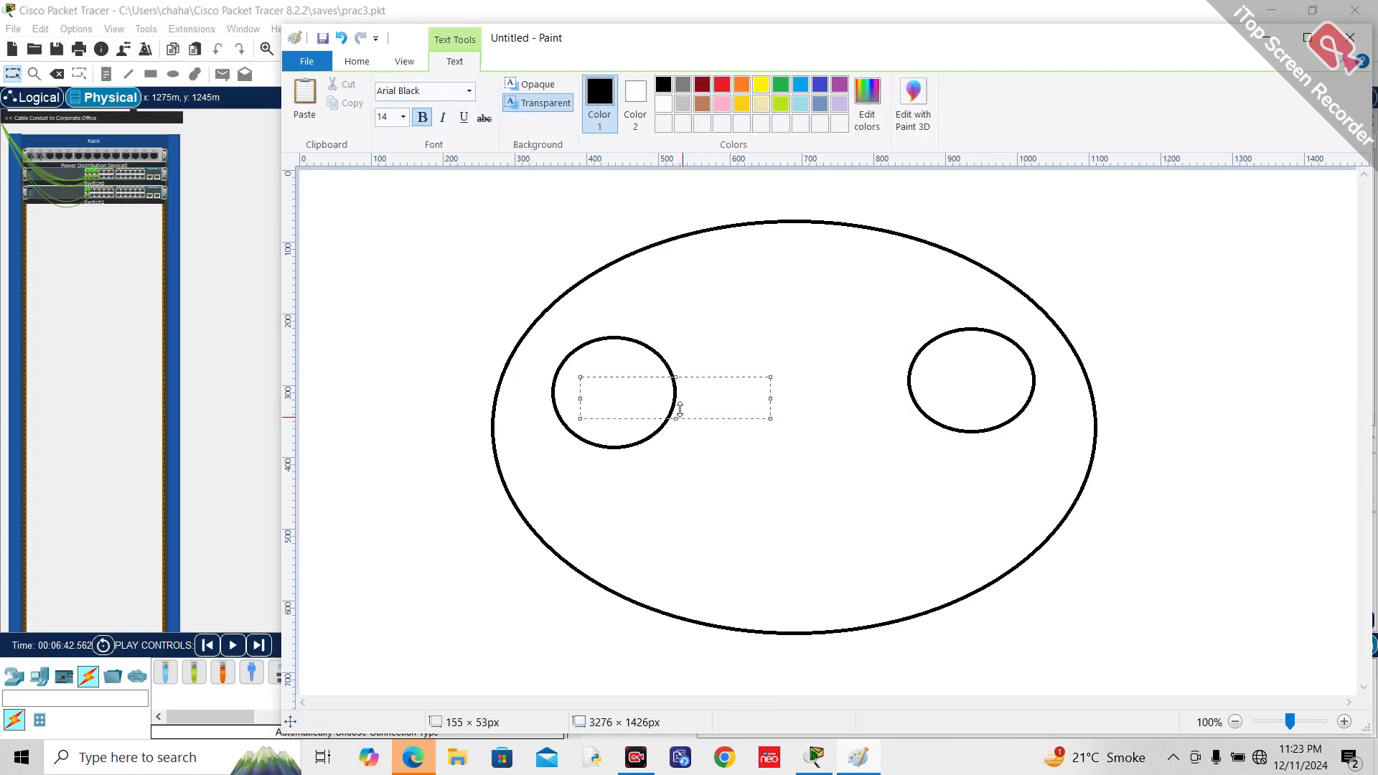
text(HR)
click(950, 378)
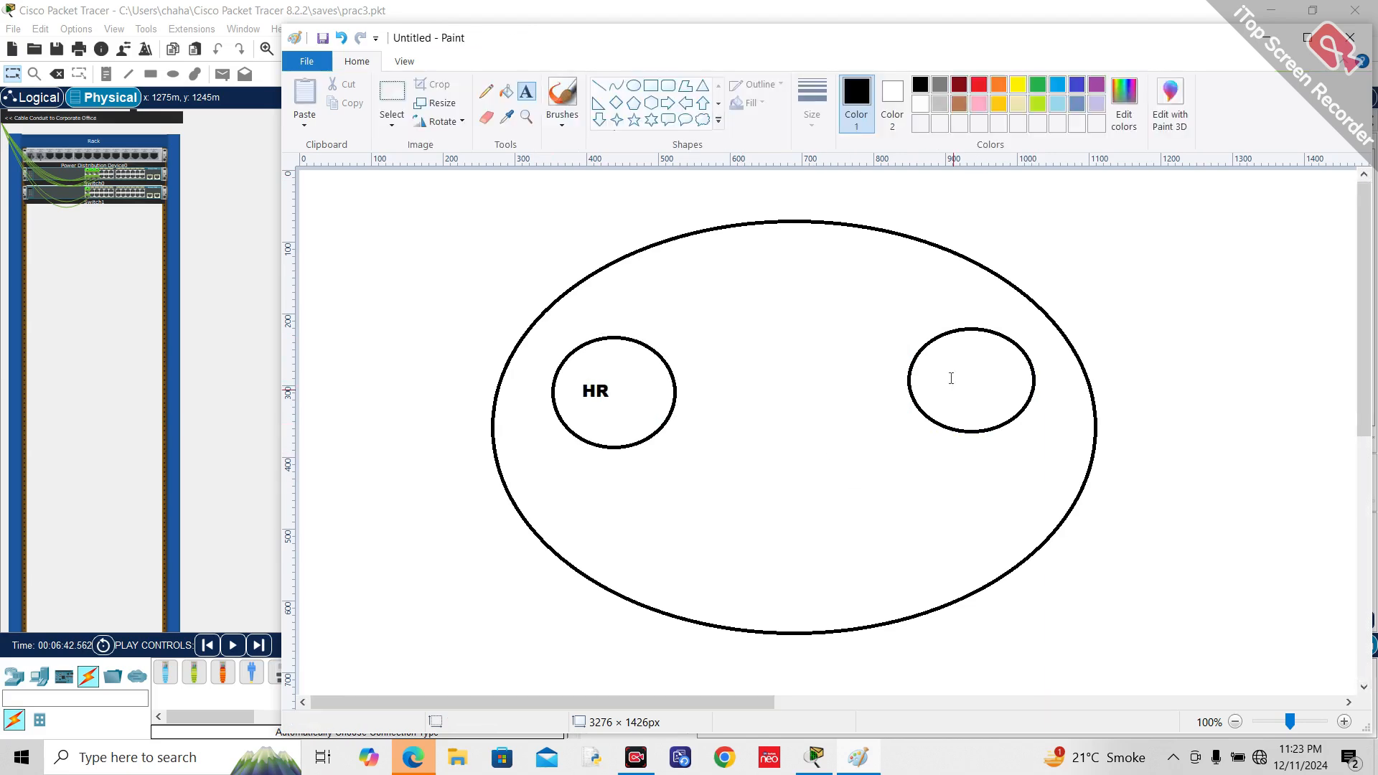
click(940, 372)
text(ACC)
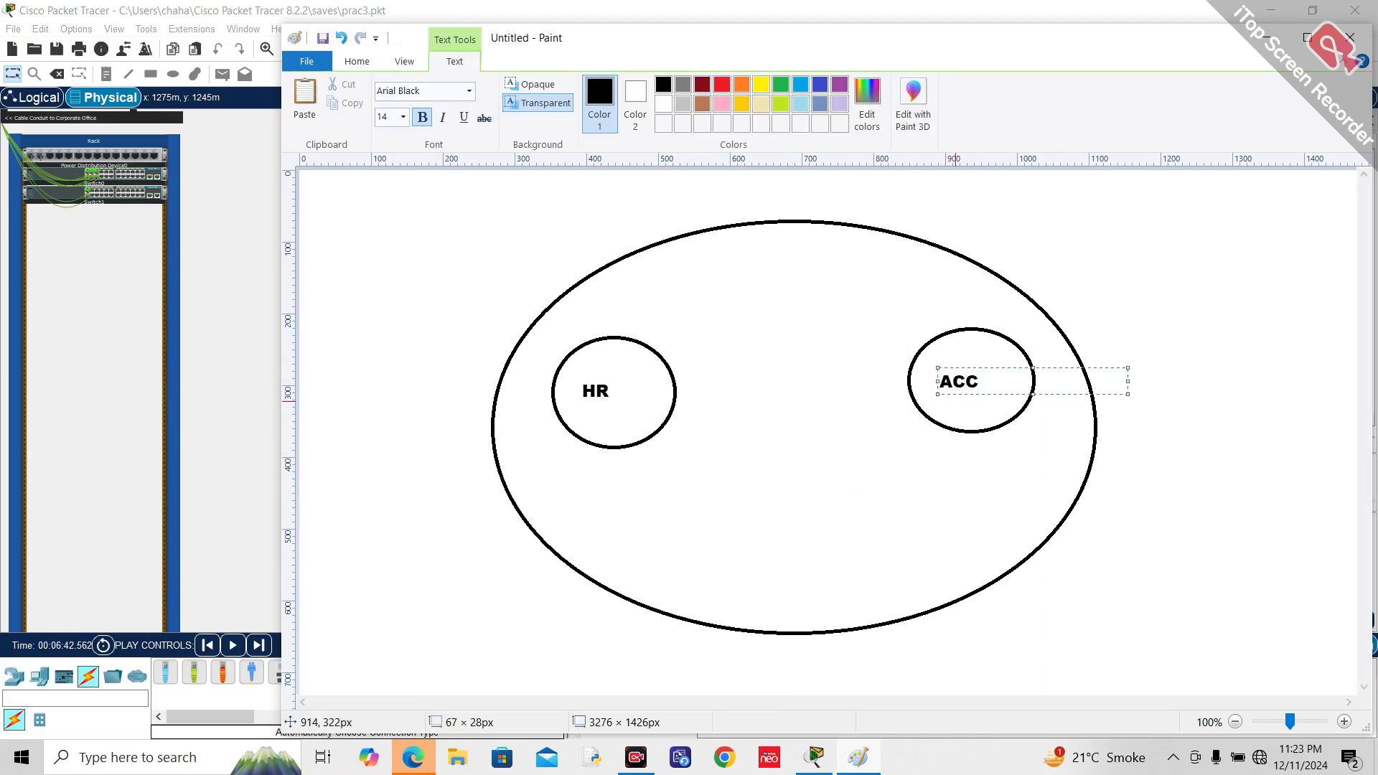
click(1121, 283)
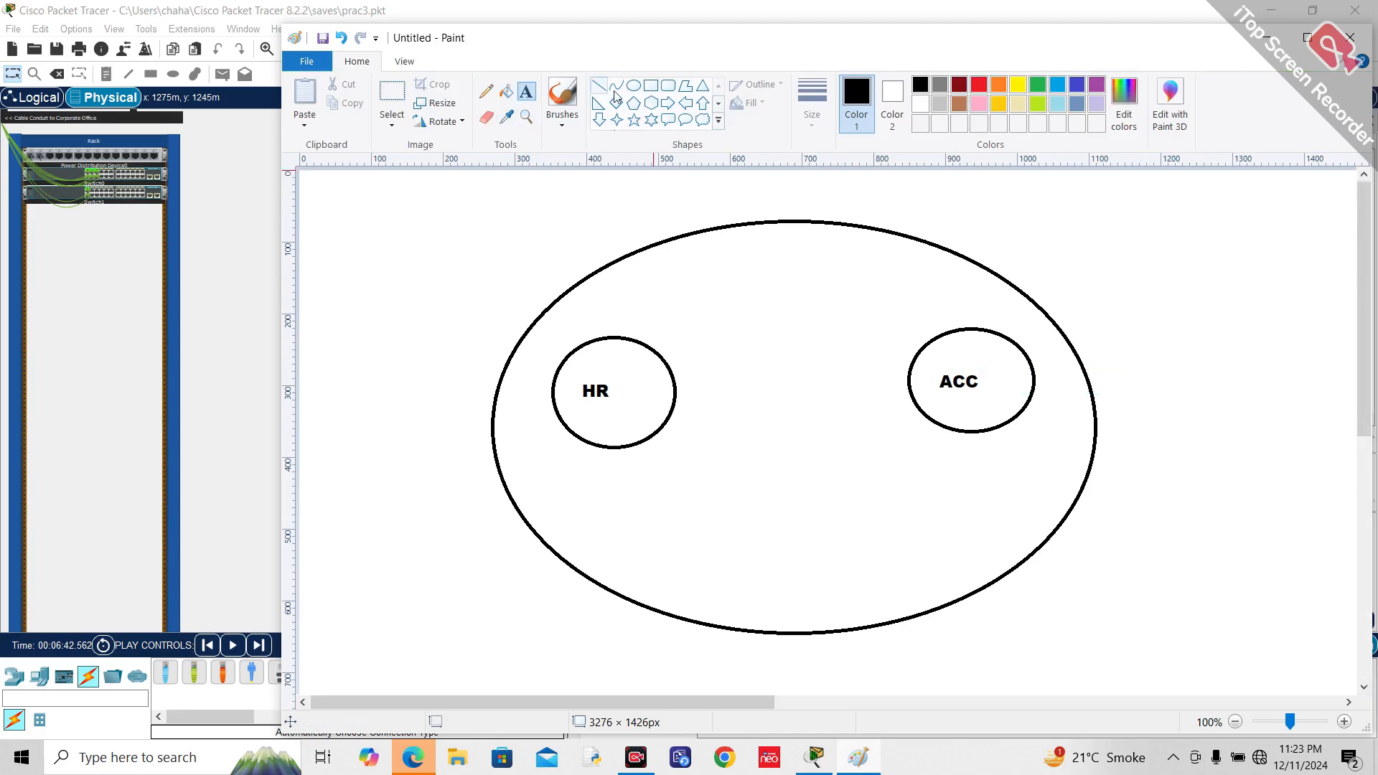
Step: Draw rounded rectangles about 119 × 24 px on top of the HR ellipse and about 98 × 22 px on top of the ACC ellipse
click(668, 85)
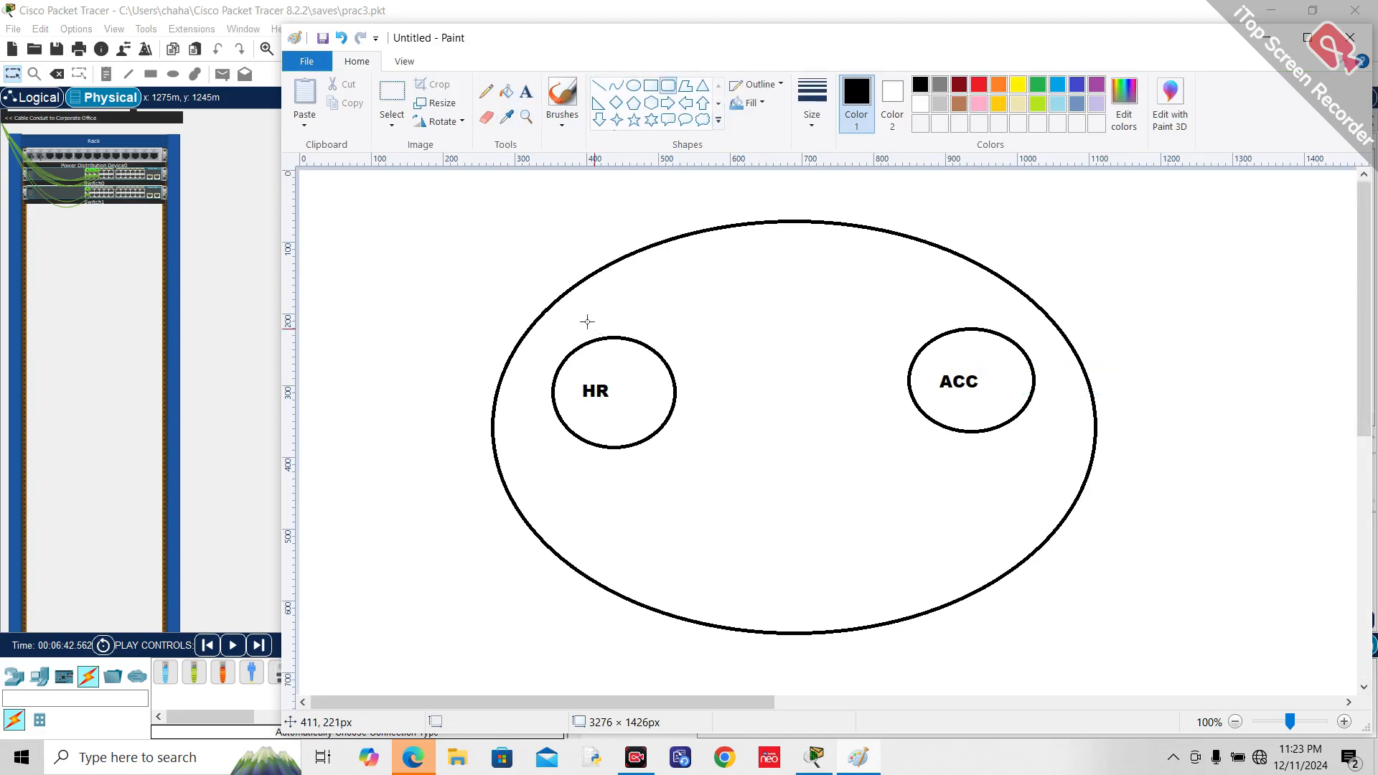
drag(572, 339, 657, 344)
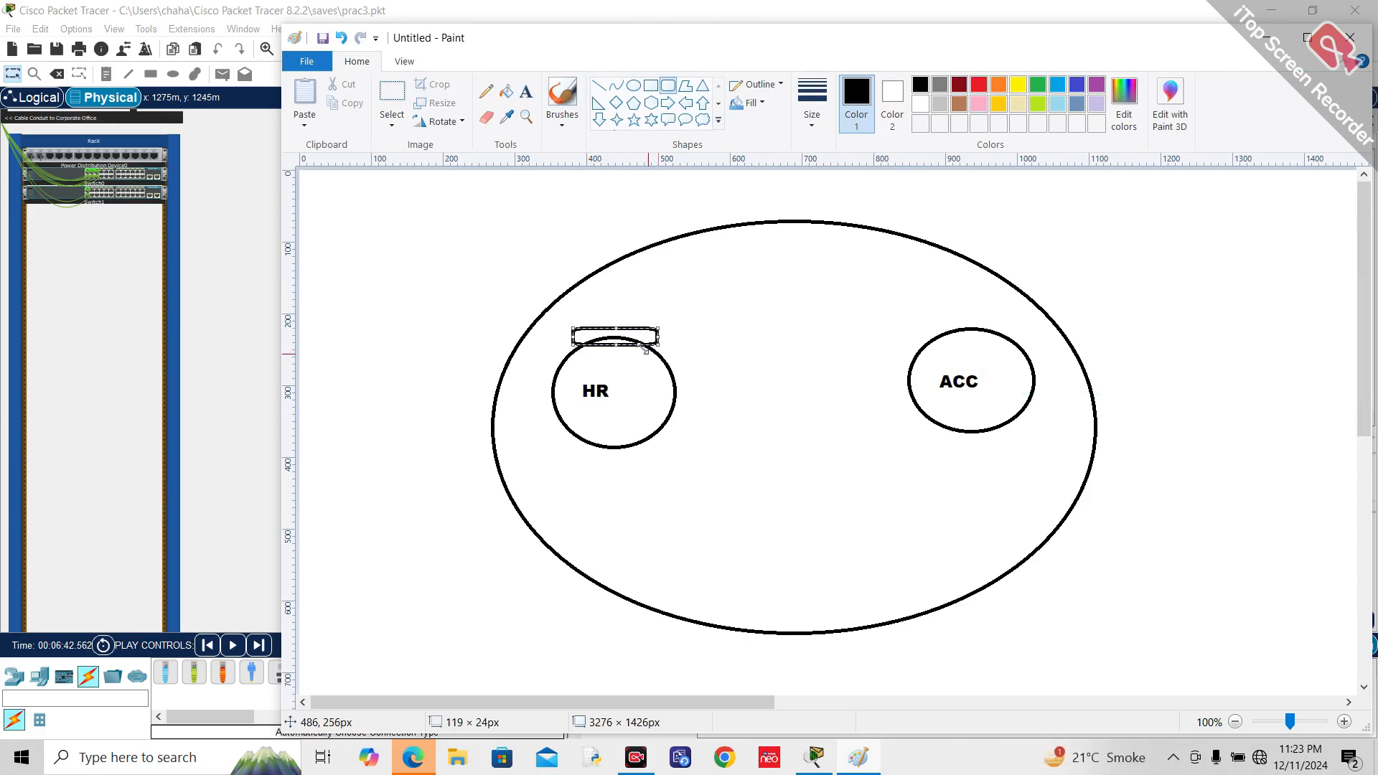
click(853, 353)
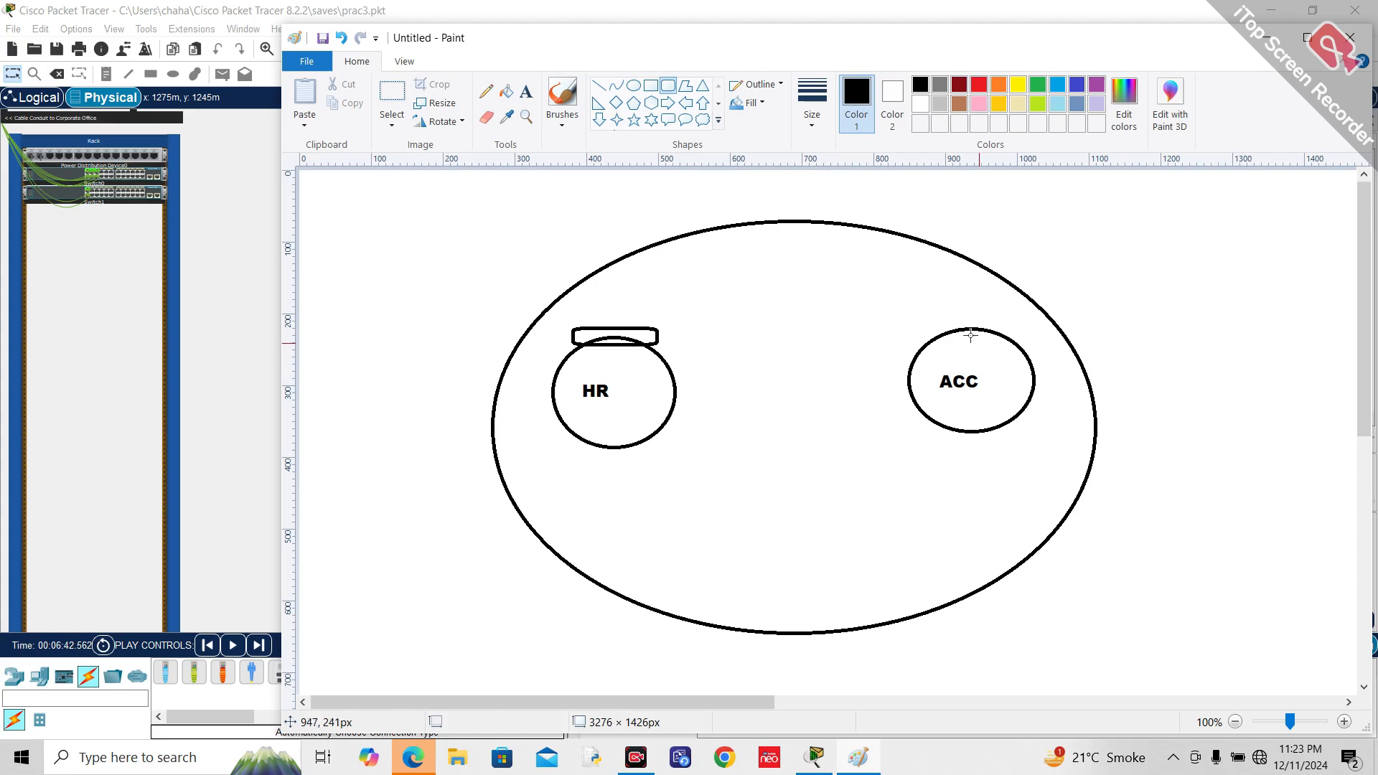
drag(937, 322, 1006, 337)
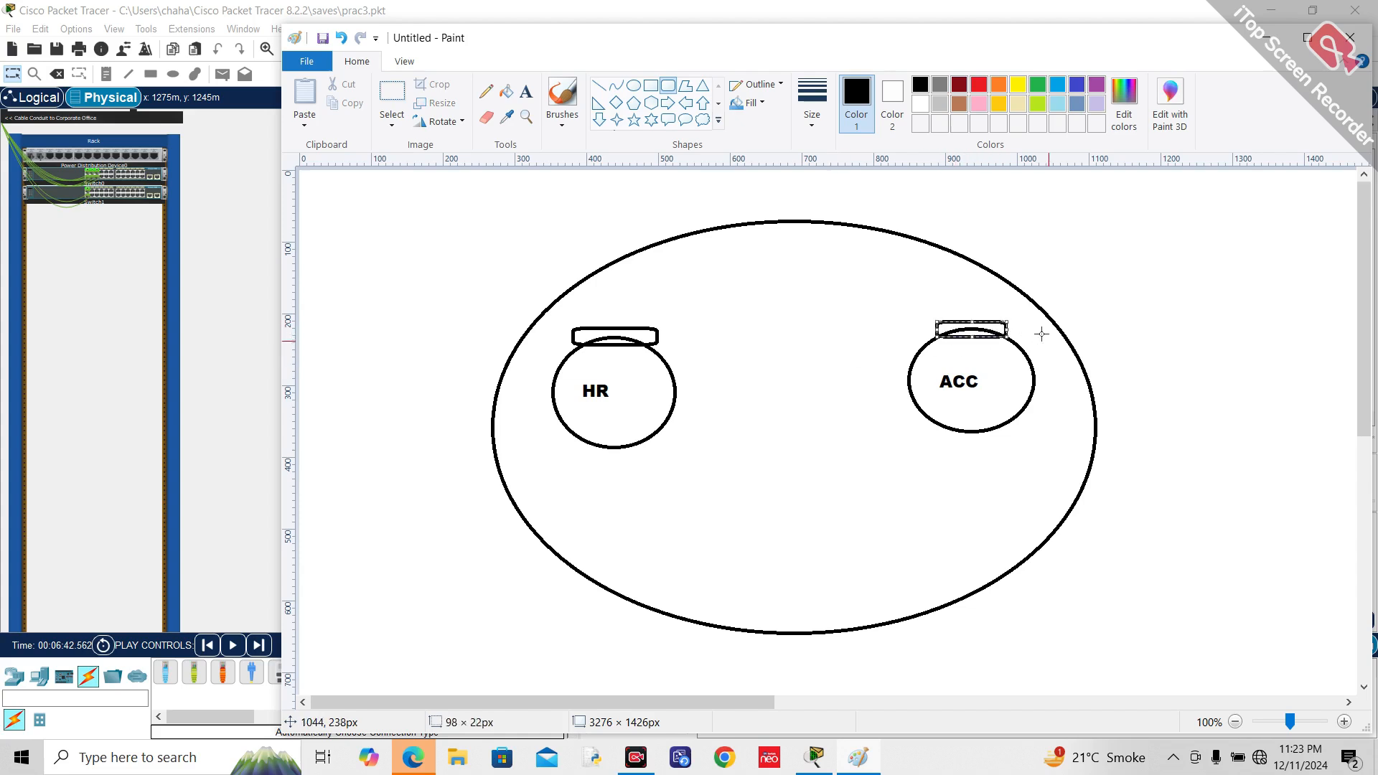
click(1041, 334)
Step: Draw a straight green line about 390 px long between the HR and ACC rounded rectangles
click(601, 89)
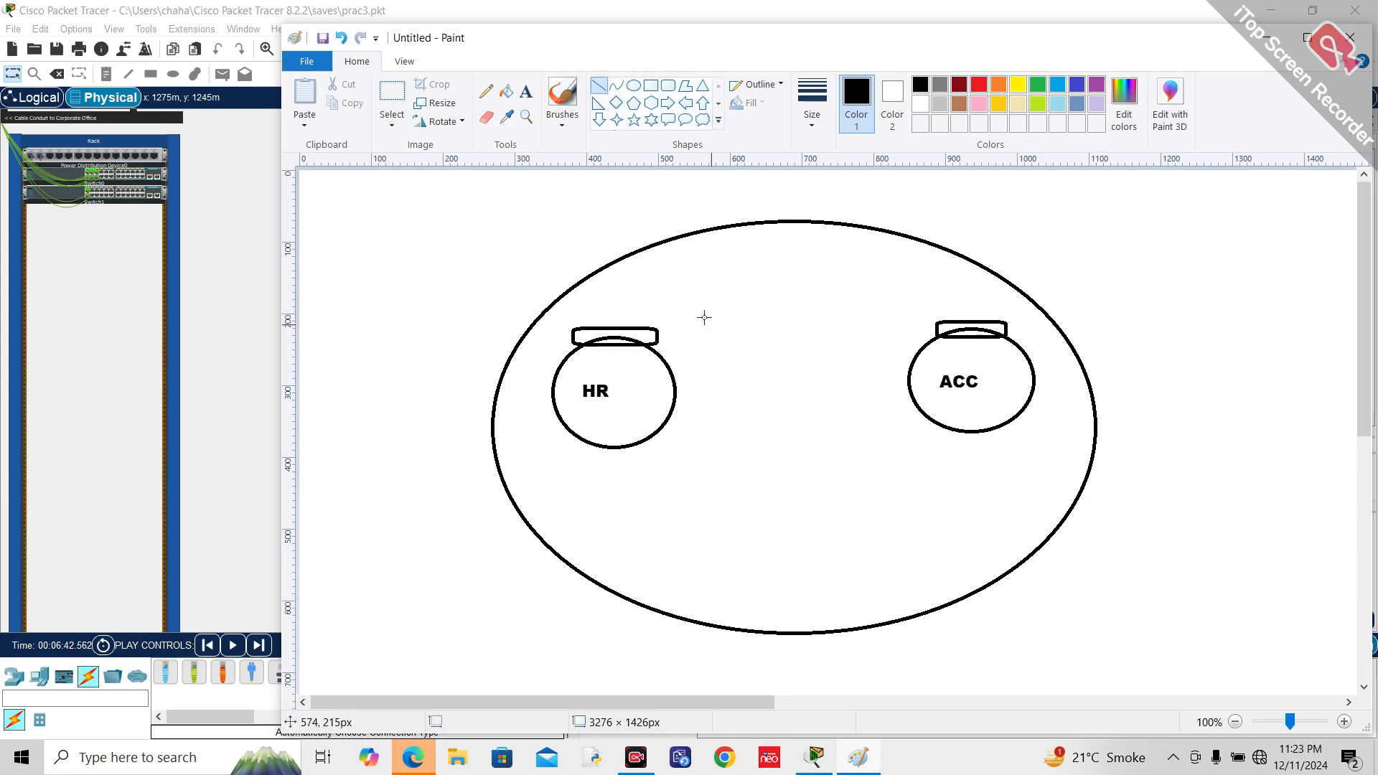
click(1037, 84)
drag(655, 330, 937, 328)
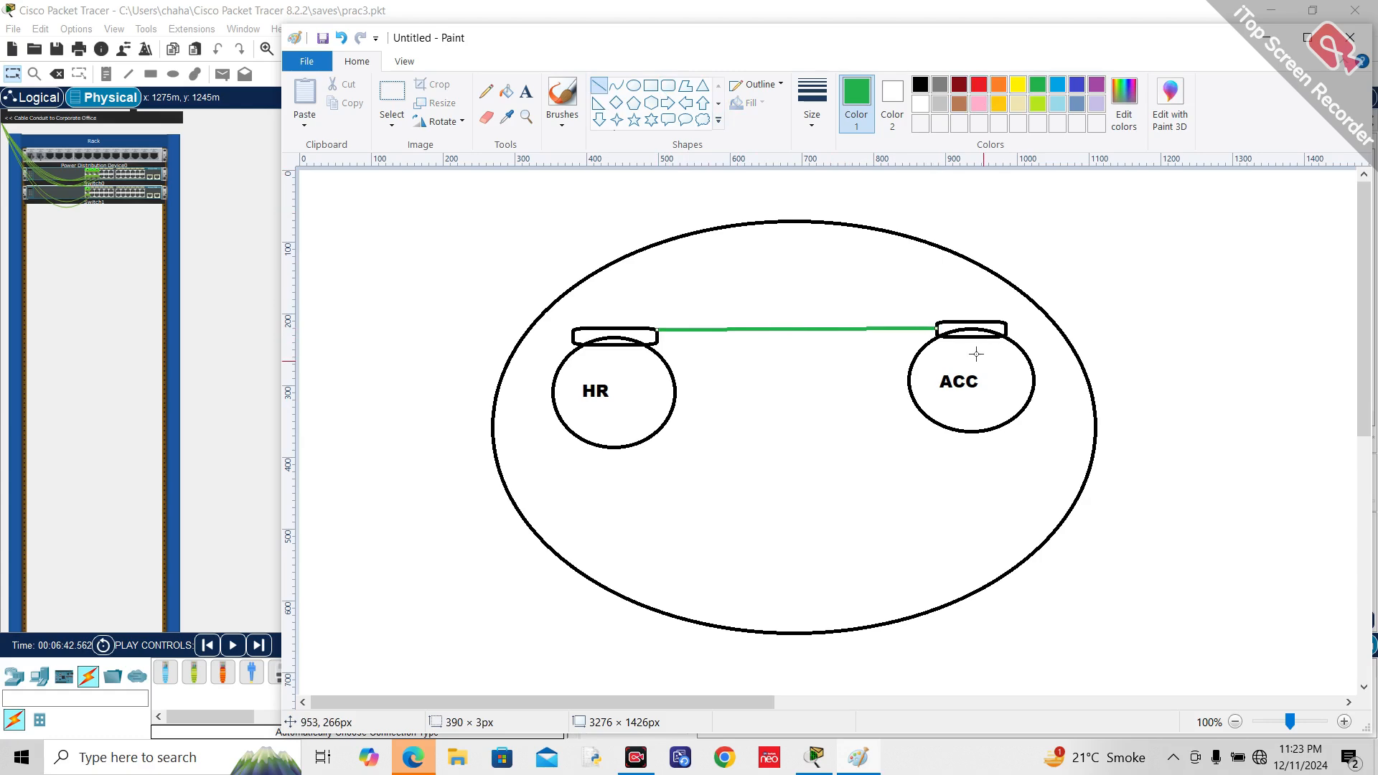
click(1127, 304)
Step: Undo the green connecting line and the rounded rectangles on the department ellipses
key(ctrl+z)
key(ctrl+z)
key(ctrl+z)
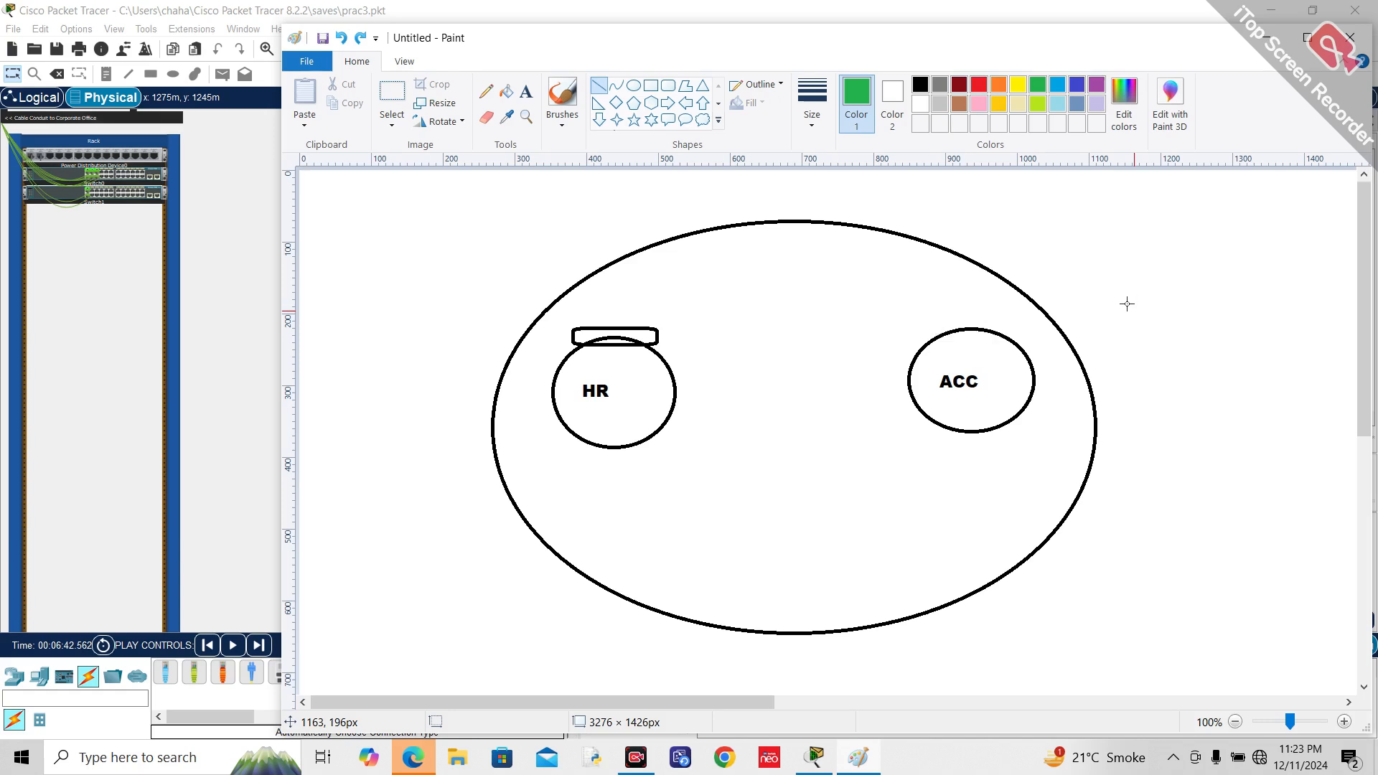
Step: Draw a green rectangle at the upper edge of the large ellipse and a narrow black upright rectangle inside its left part
click(650, 85)
drag(734, 228, 837, 275)
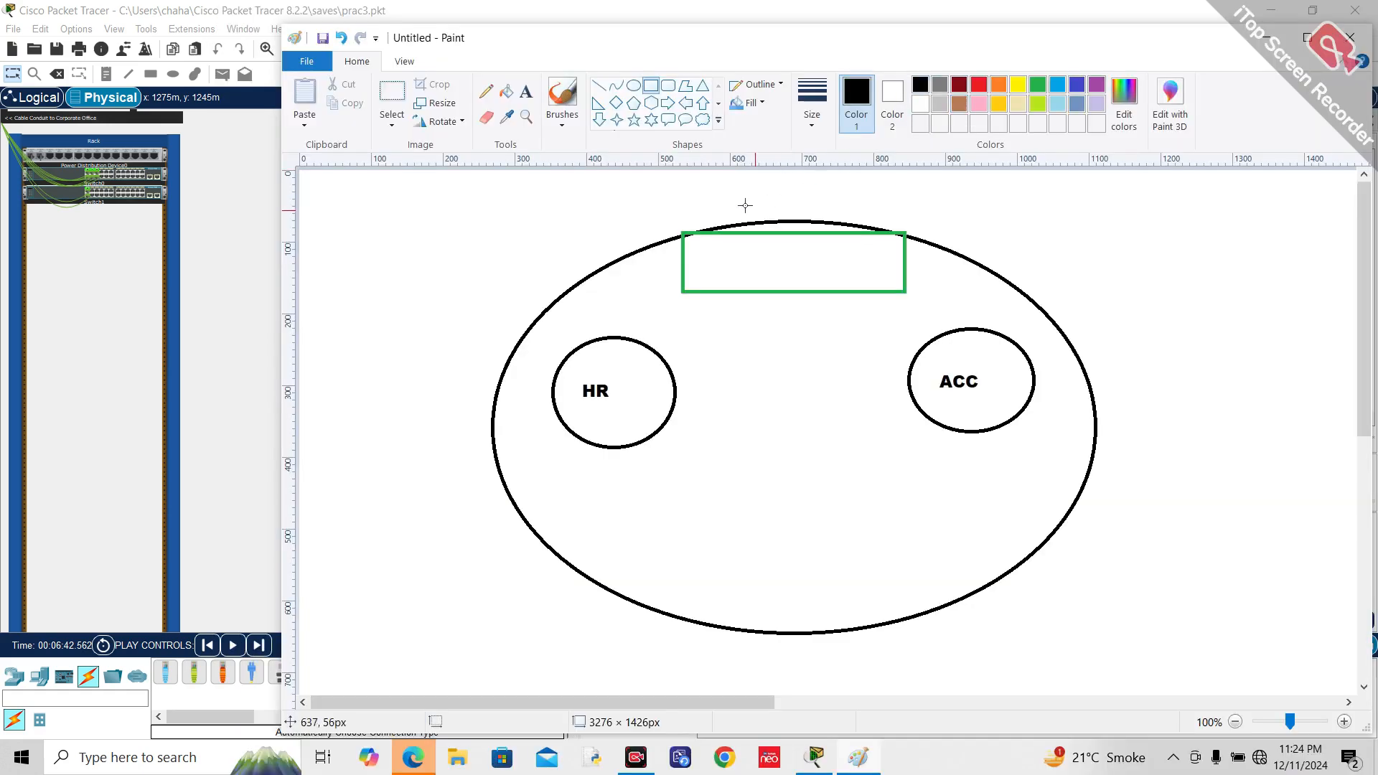
drag(710, 232, 747, 294)
click(1137, 279)
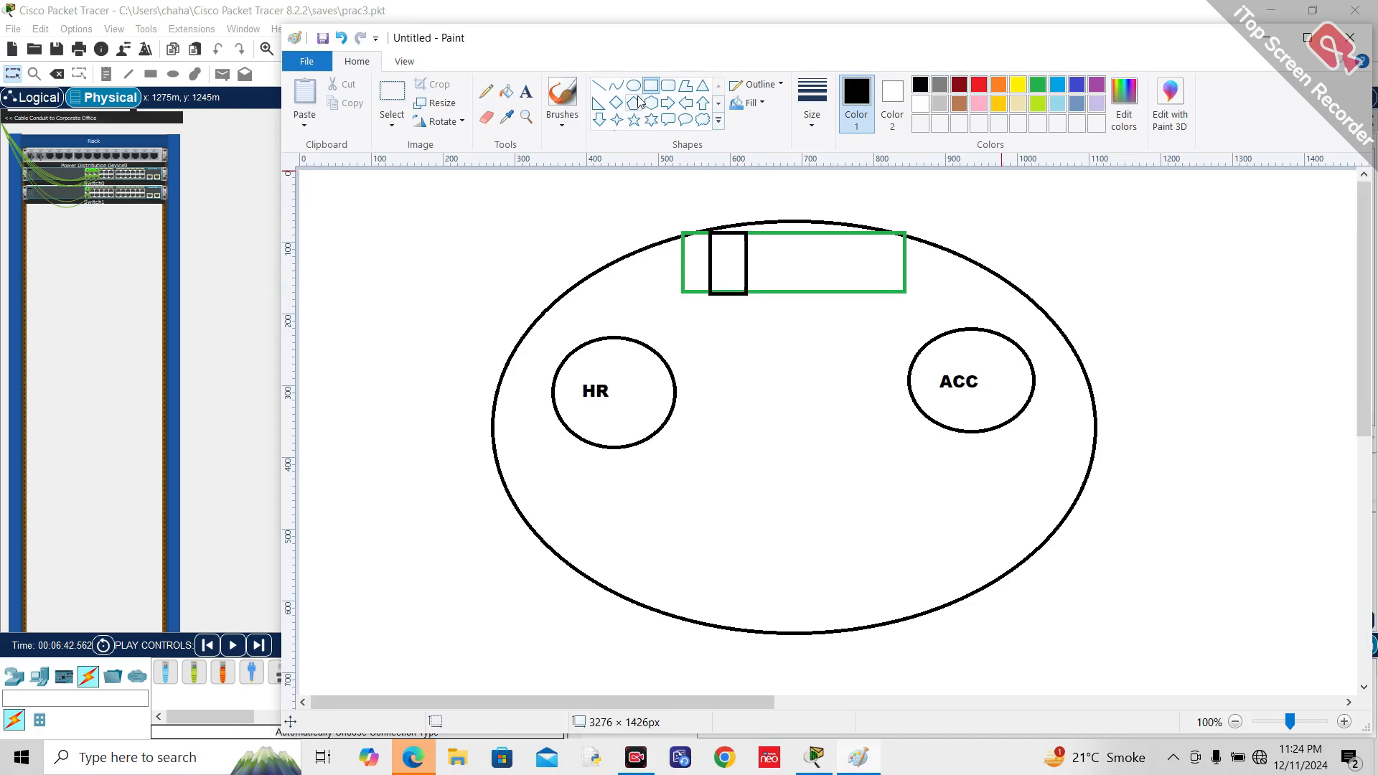
Step: Draw two thin blue rounded rectangles, the first about 52 × 9 px, one above the other inside the narrow black rectangle
click(666, 90)
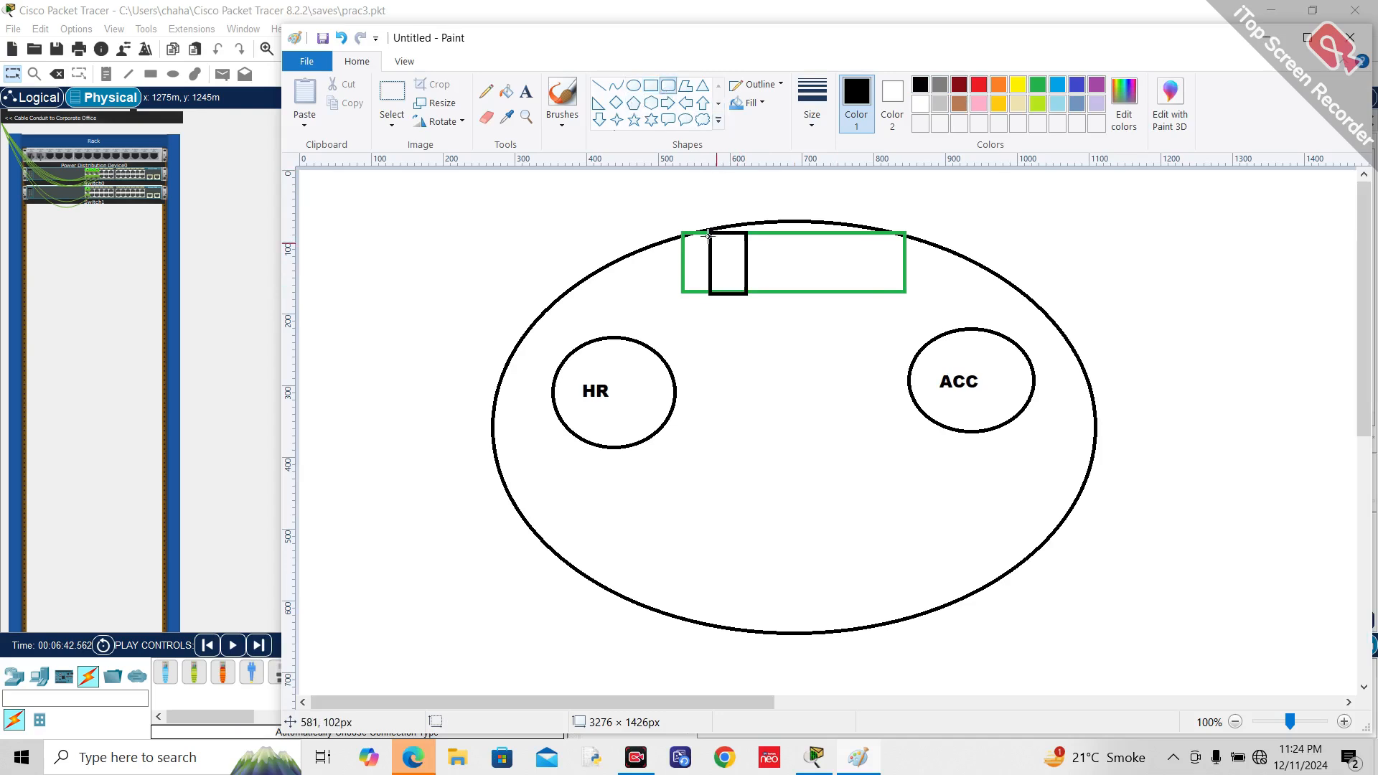
drag(709, 241, 741, 242)
click(1017, 84)
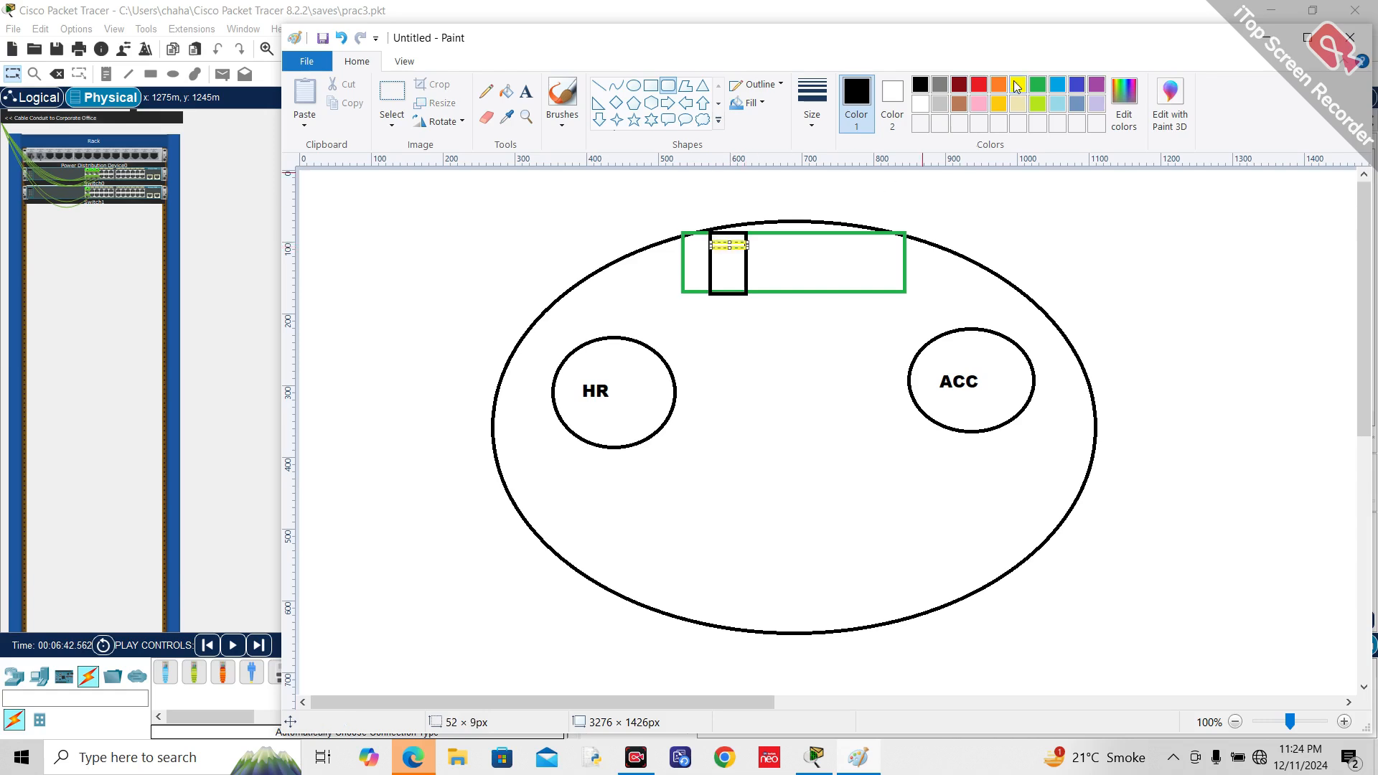
click(1061, 86)
click(721, 260)
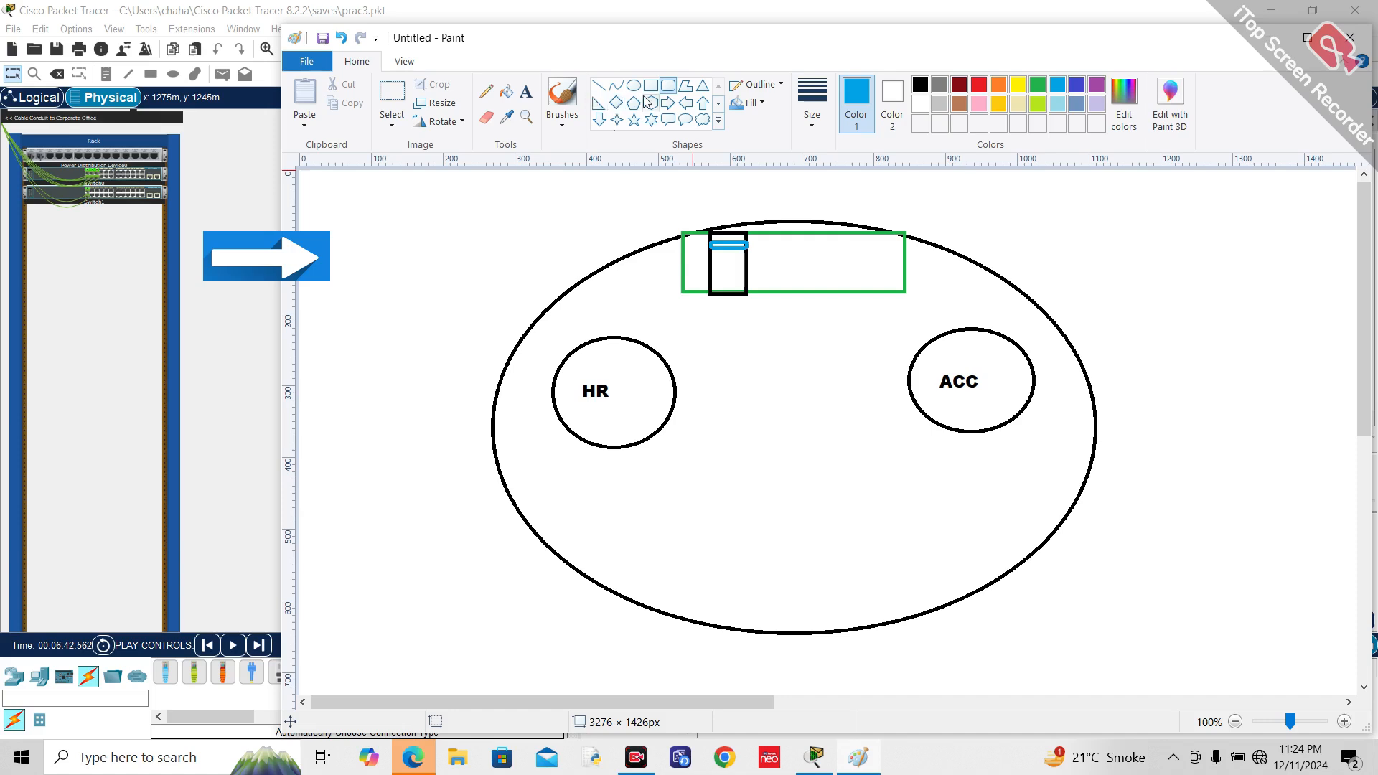
drag(711, 261, 739, 259)
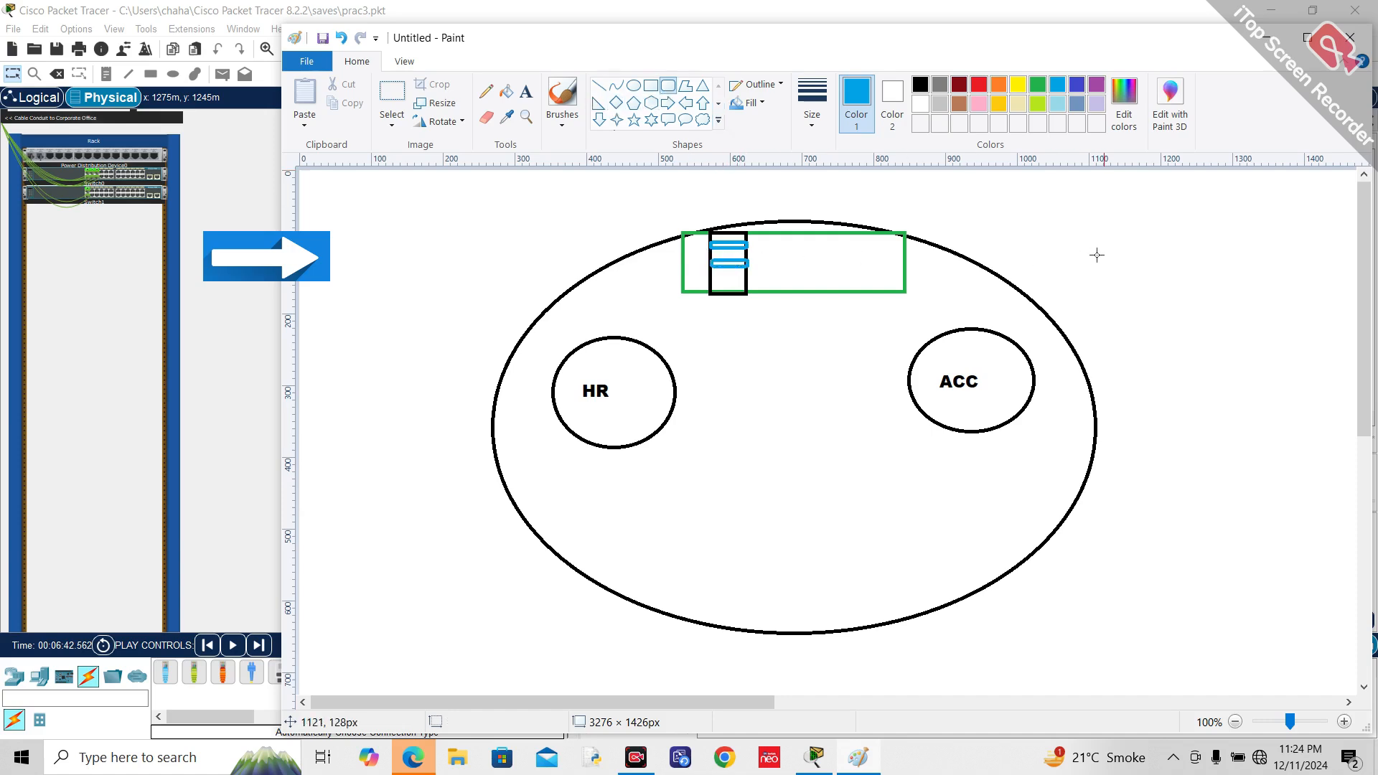
Step: Sketch three blue PCs in the HR ellipse with the Pencil and run thick blue cable lines from them to the upper switch
click(491, 94)
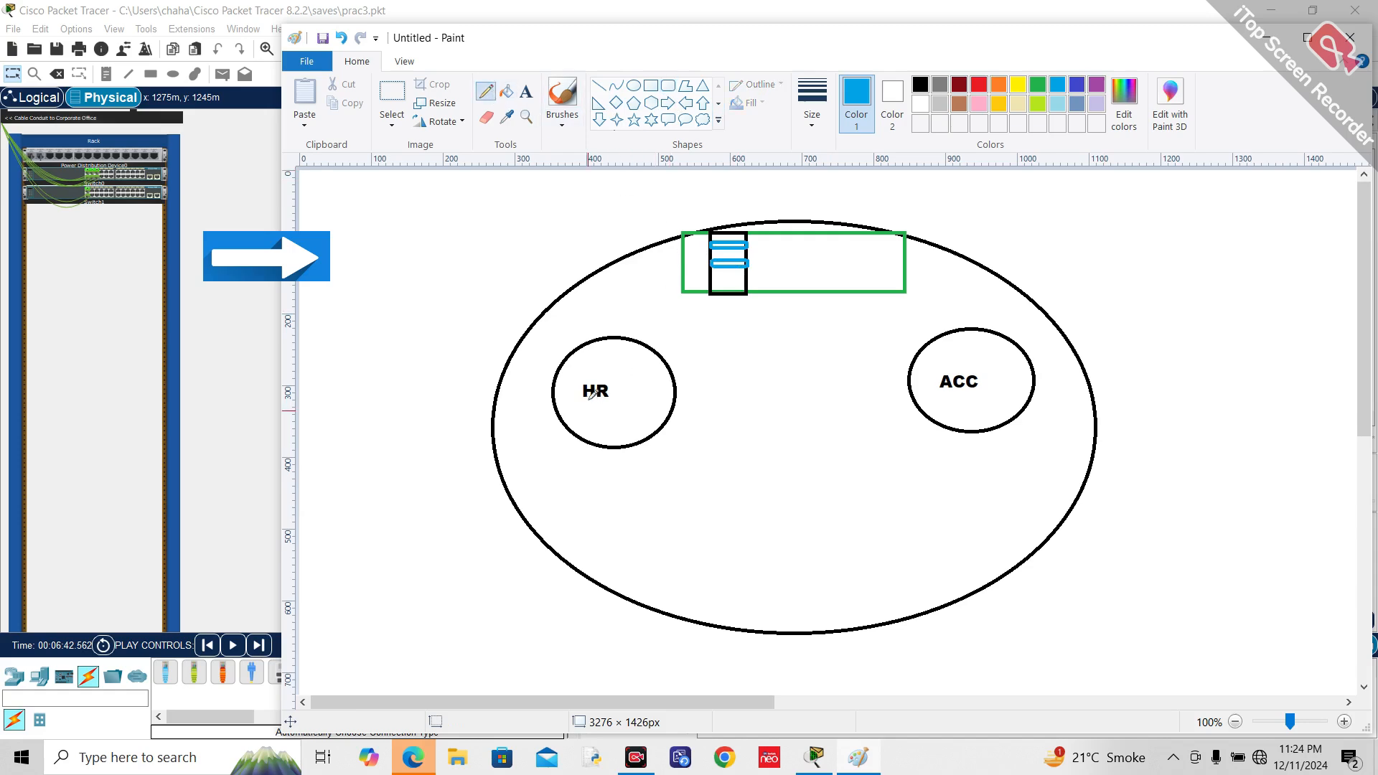
mouse_move(574, 428)
mouse_down()
mouse_move(575, 406)
mouse_move(587, 411)
mouse_move(581, 430)
mouse_up()
click(812, 101)
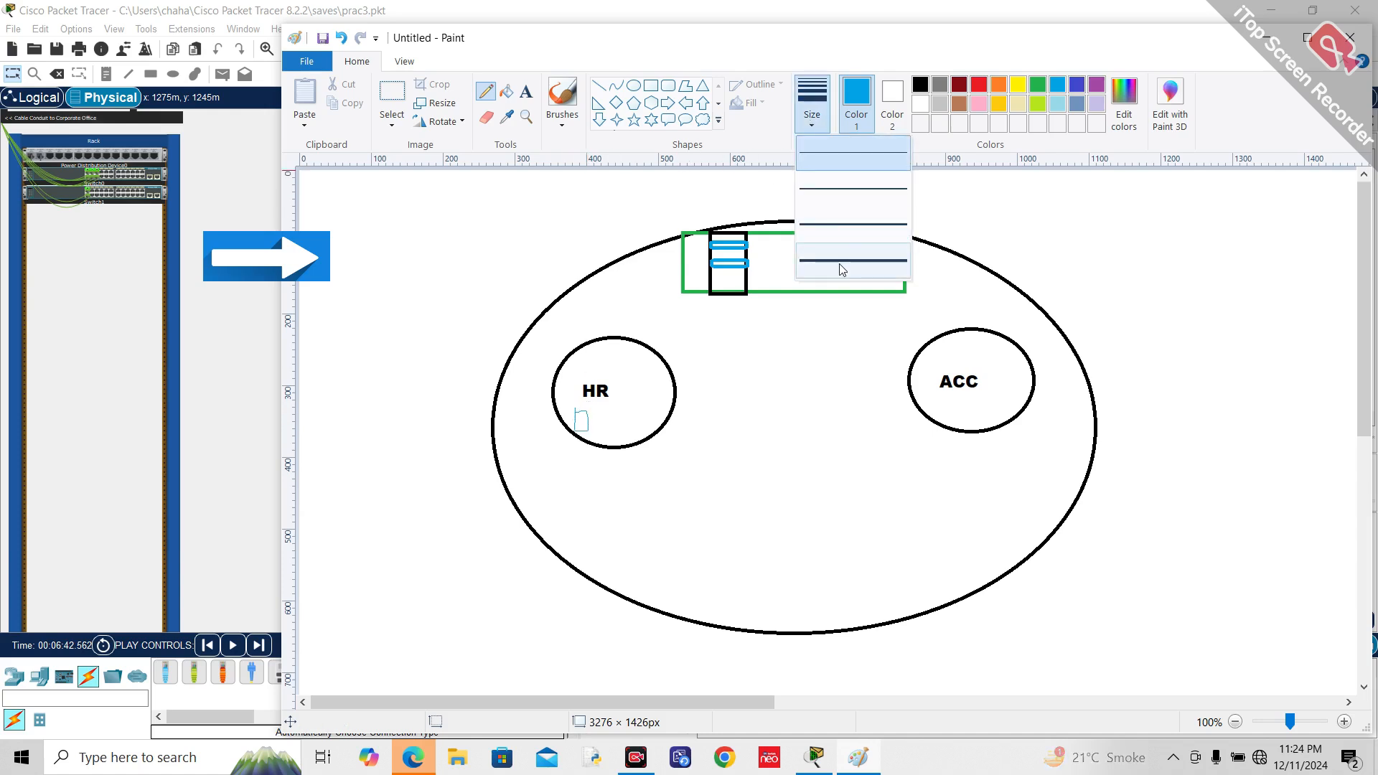
click(853, 258)
mouse_move(619, 414)
mouse_down()
mouse_move(633, 415)
mouse_move(610, 425)
mouse_move(654, 375)
mouse_move(662, 387)
mouse_move(633, 399)
mouse_move(567, 302)
mouse_move(661, 246)
mouse_move(711, 244)
mouse_up()
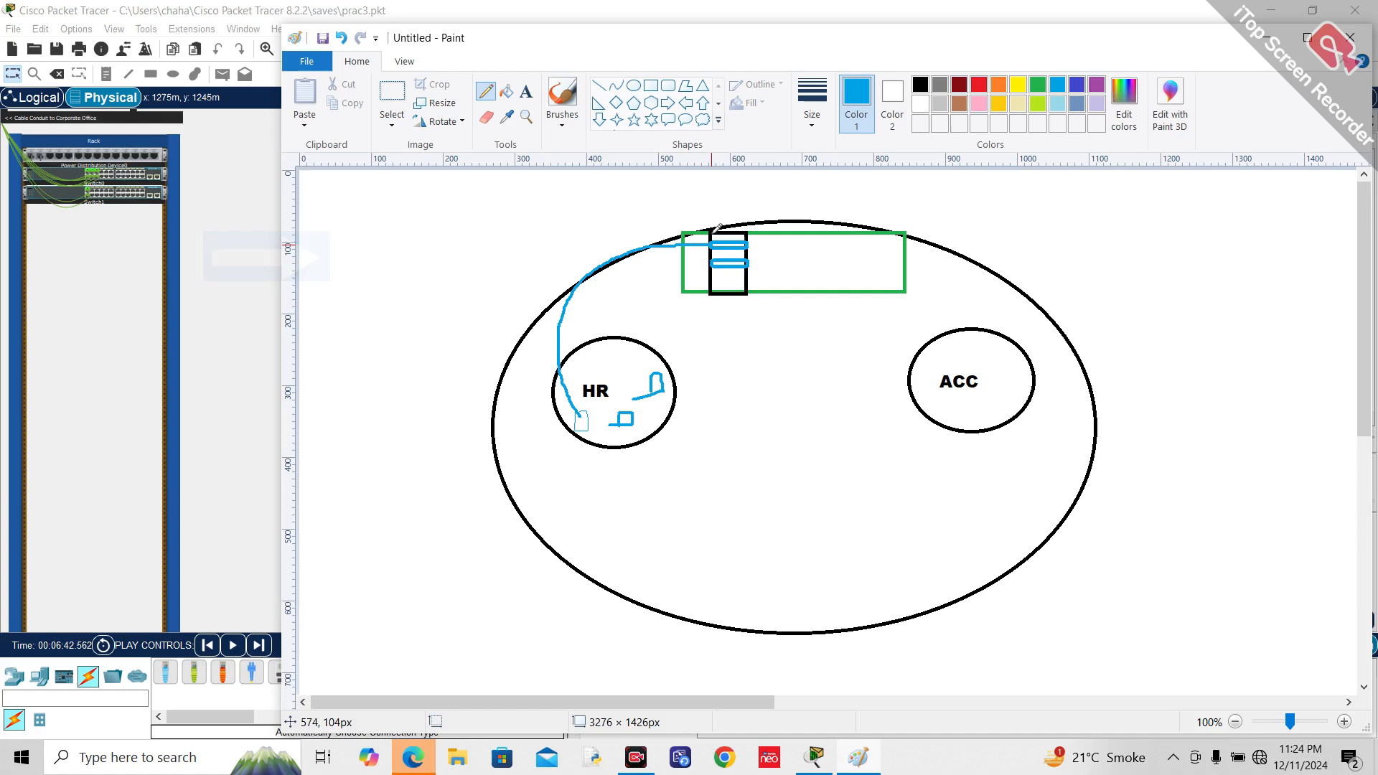
mouse_move(617, 415)
mouse_down()
mouse_move(615, 345)
mouse_move(664, 257)
mouse_move(713, 244)
mouse_up()
mouse_move(653, 391)
mouse_down()
mouse_move(663, 313)
mouse_move(714, 239)
mouse_up()
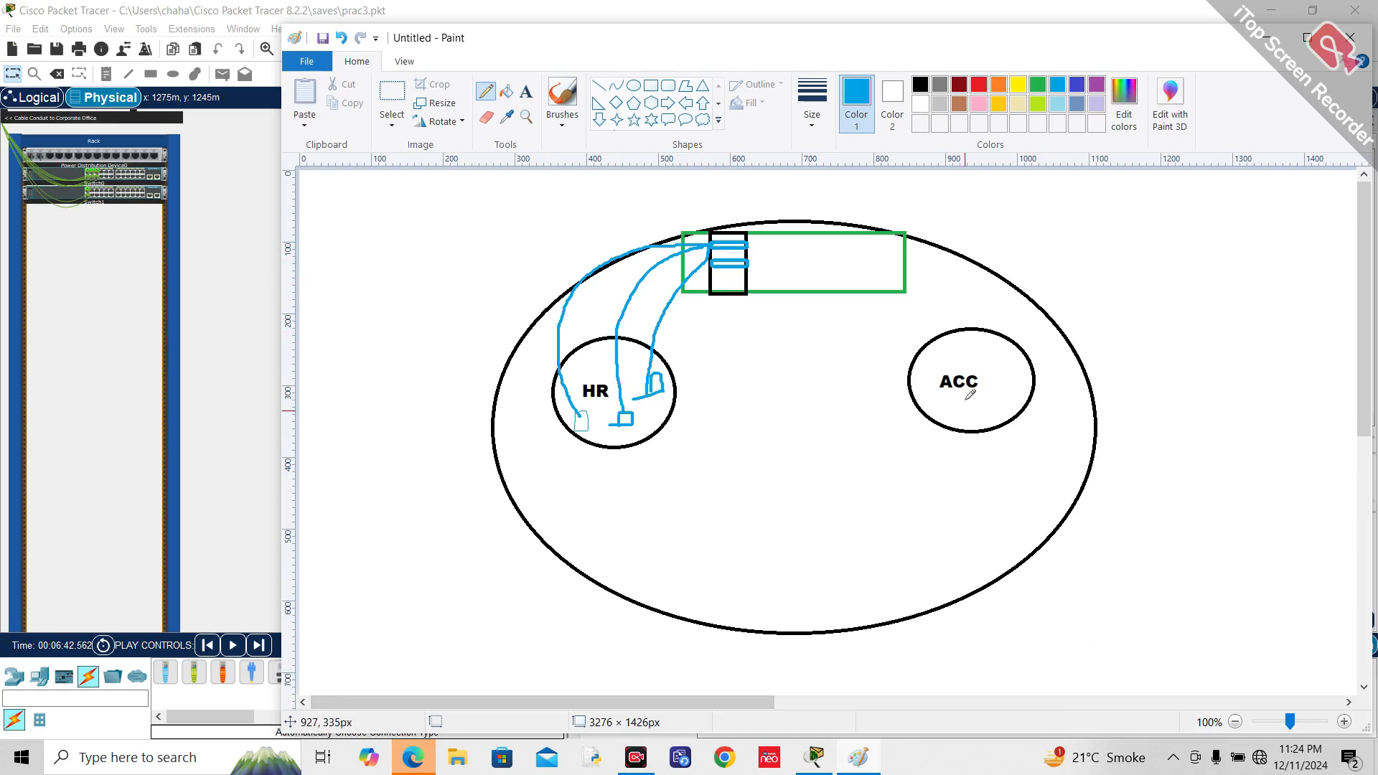
Step: Sketch three red PCs in the ACC ellipse and run a red cable line from each to the lower blue switch
click(979, 85)
mouse_move(930, 367)
mouse_down()
mouse_move(856, 295)
mouse_move(746, 263)
mouse_up()
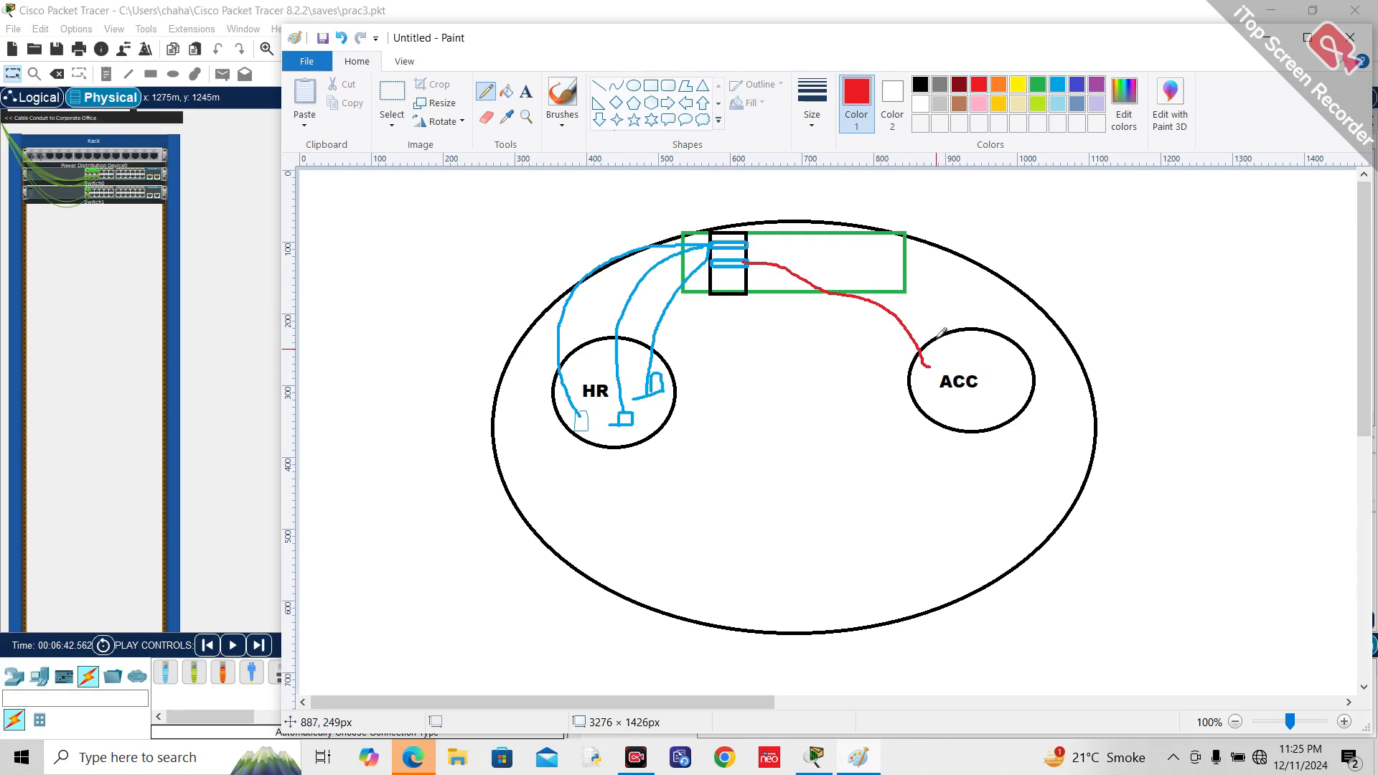
mouse_move(934, 366)
mouse_down()
mouse_move(937, 350)
mouse_move(946, 365)
mouse_move(983, 357)
mouse_move(1005, 379)
mouse_up()
mouse_move(973, 428)
mouse_down()
mouse_move(987, 404)
mouse_move(971, 424)
mouse_up()
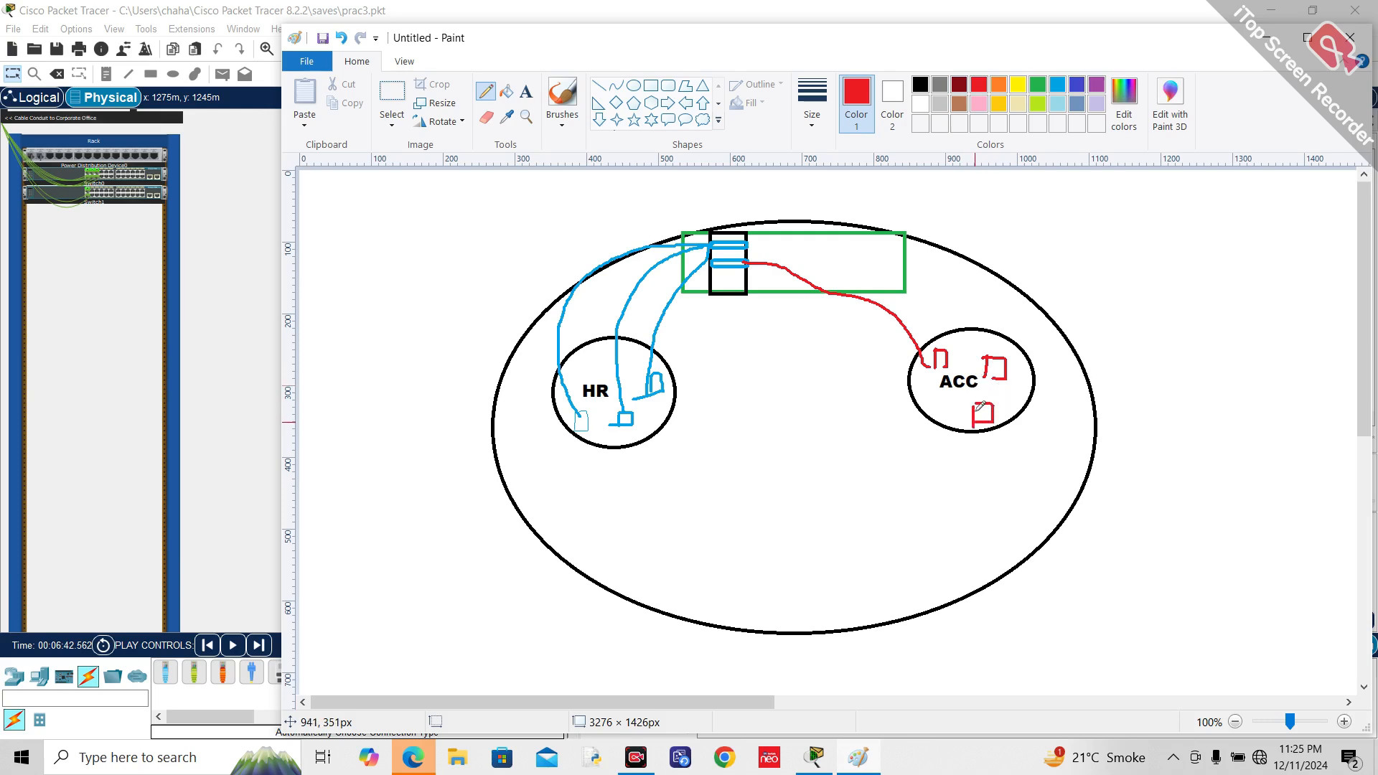
mouse_move(997, 356)
mouse_down()
mouse_move(919, 305)
mouse_move(778, 263)
mouse_up()
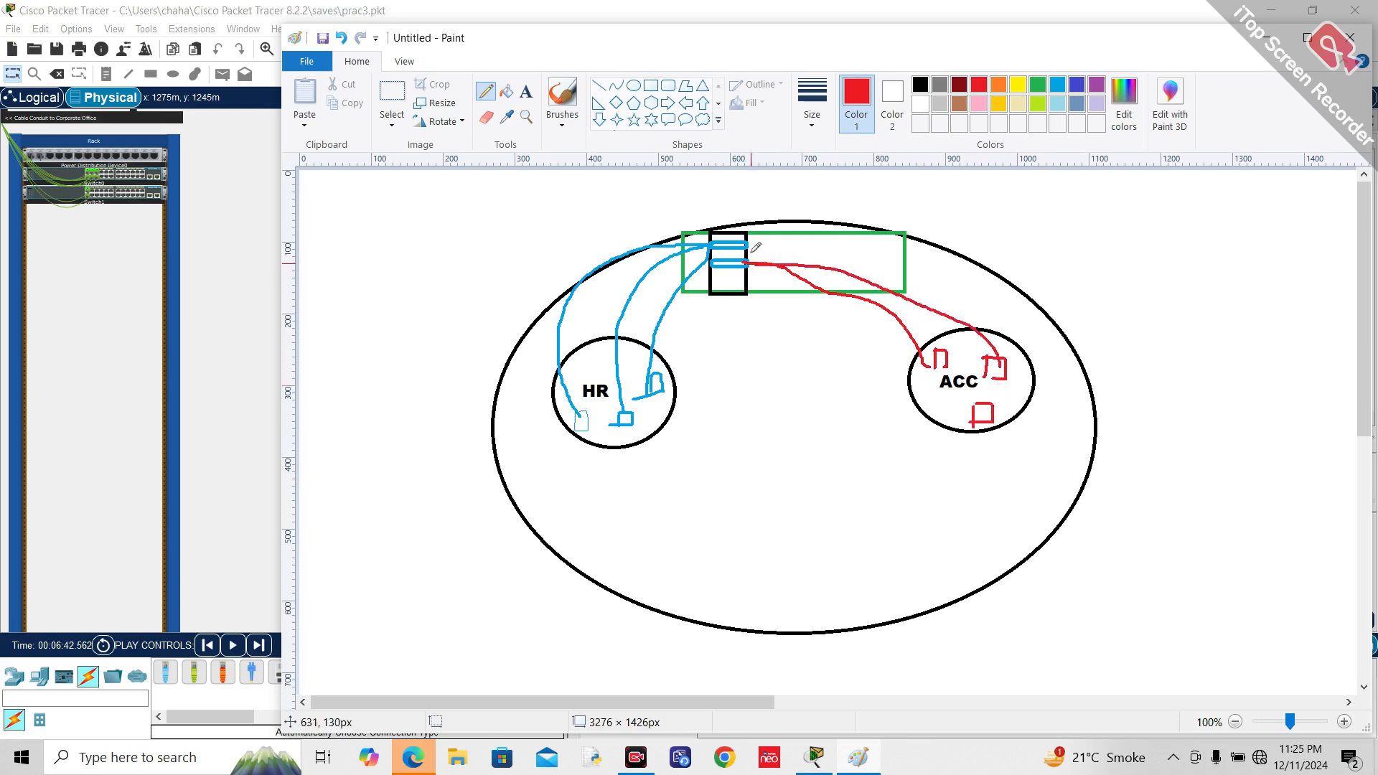
drag(988, 415, 747, 260)
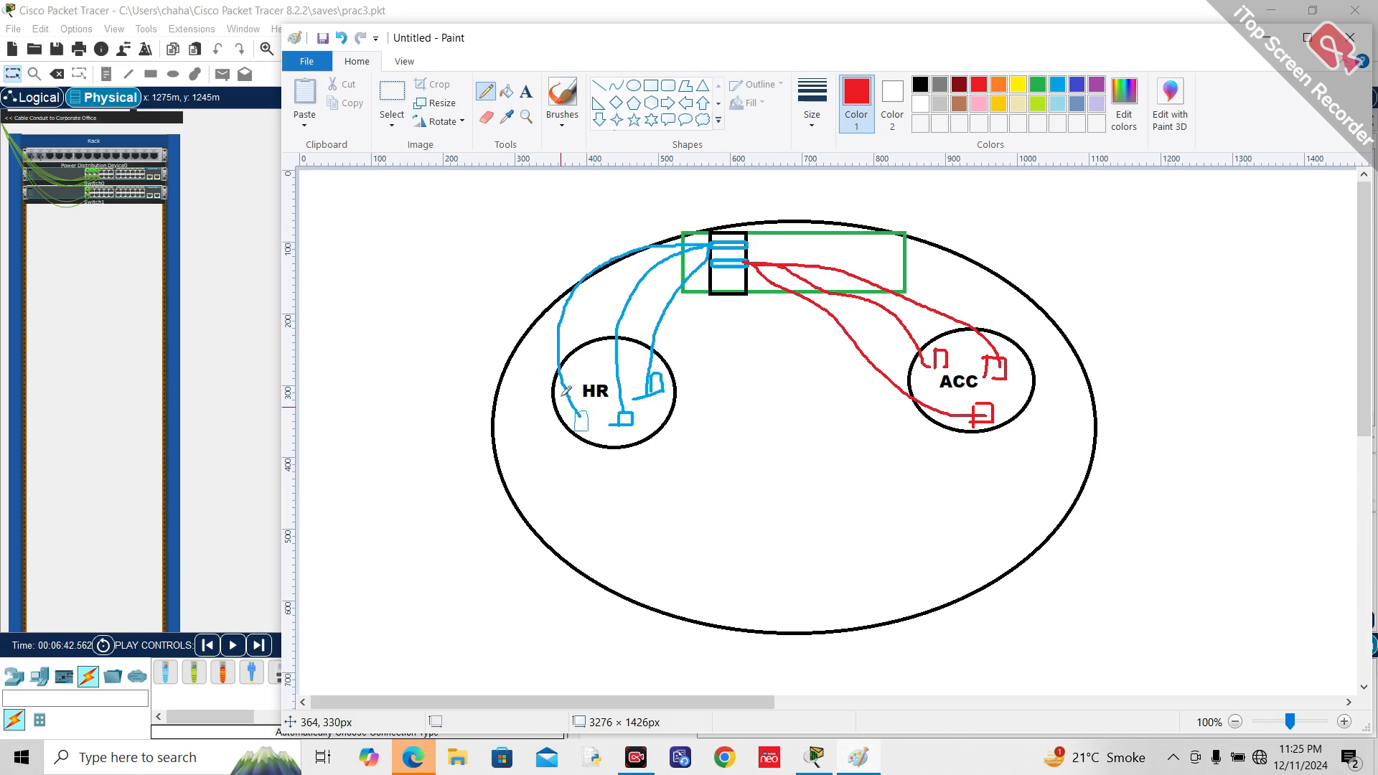
Step: Mark communication within each department in red, with curved links between the HR PCs and check marks beside two ACC PCs
mouse_move(528, 395)
mouse_down()
mouse_move(557, 374)
mouse_move(574, 434)
mouse_move(610, 397)
mouse_move(591, 413)
mouse_move(657, 390)
mouse_move(632, 380)
mouse_move(590, 397)
mouse_up()
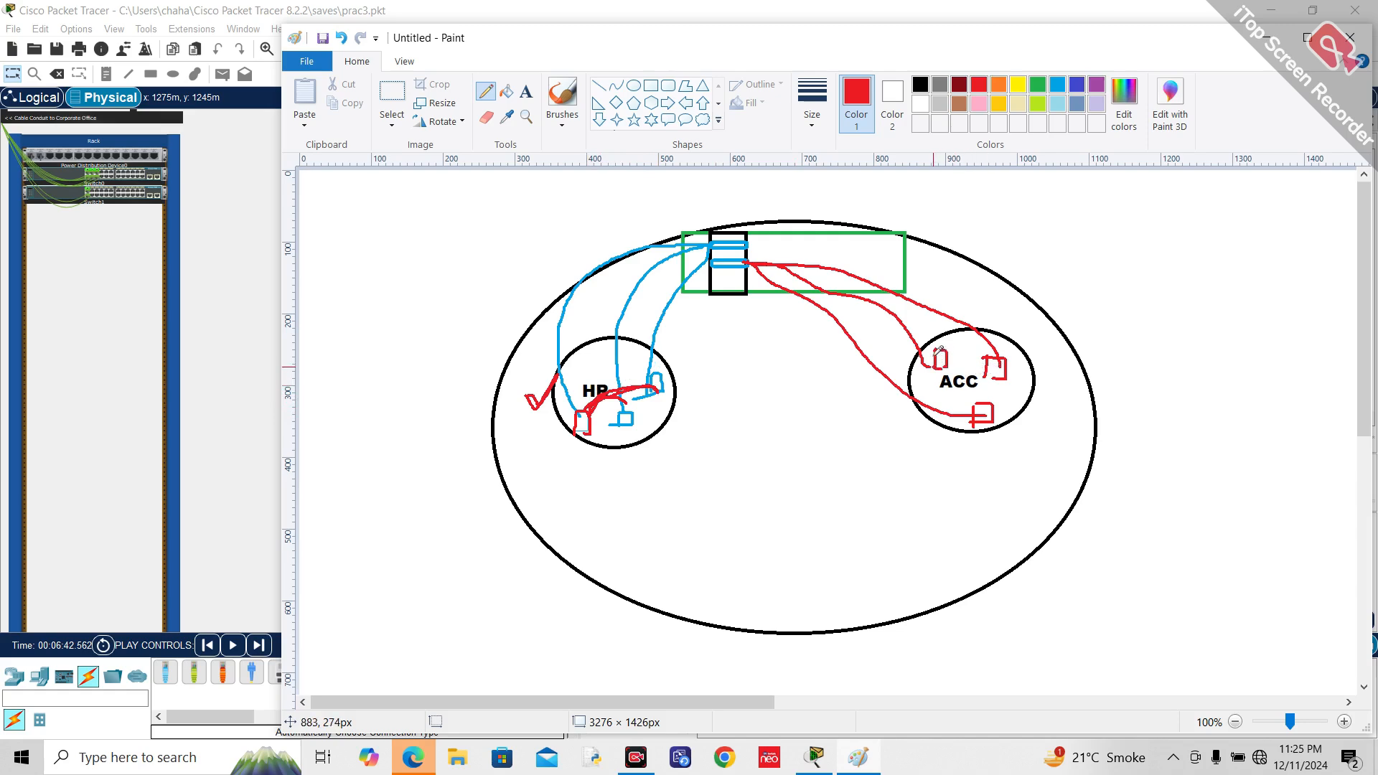
drag(957, 353, 1016, 374)
Step: Draw green lines from an ACC PC and an HR PC toward each other, with a green X between the departments
click(1037, 85)
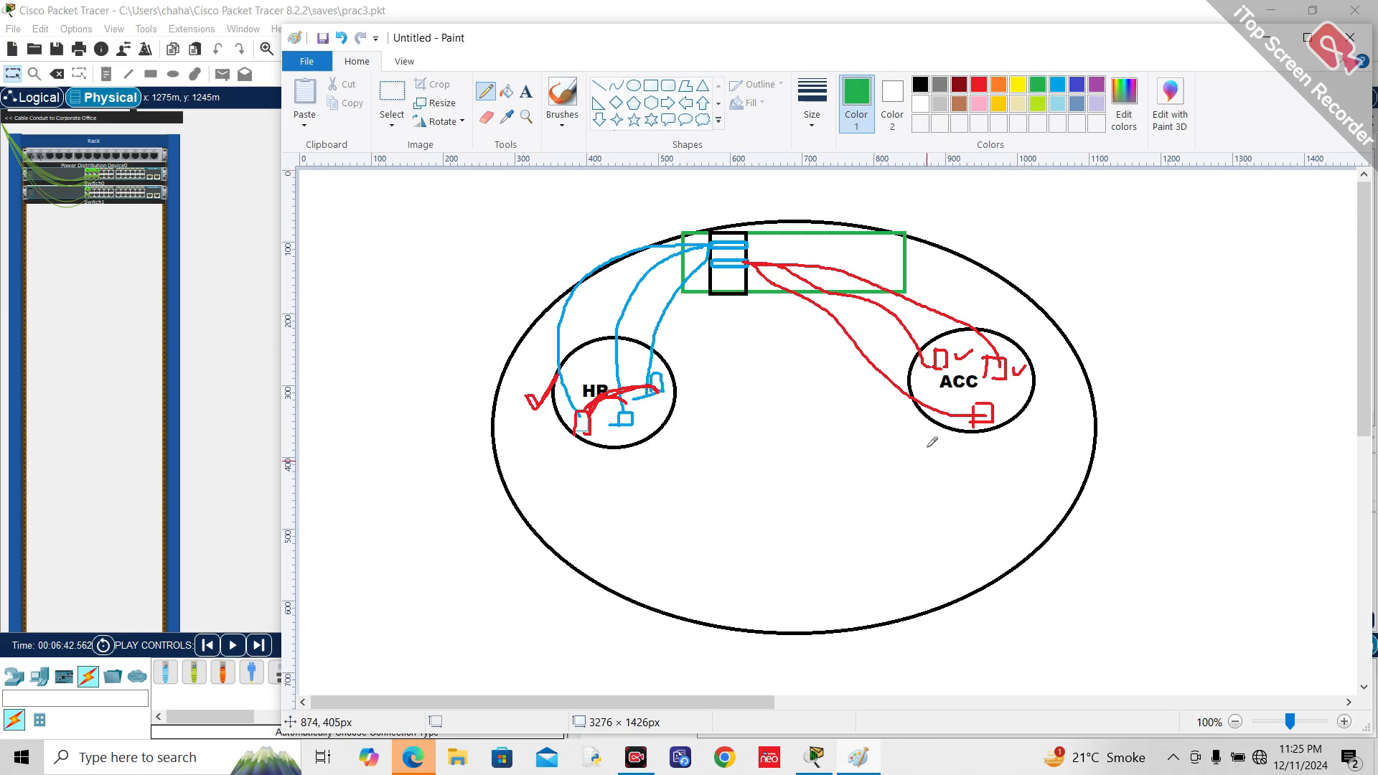
drag(977, 425, 939, 465)
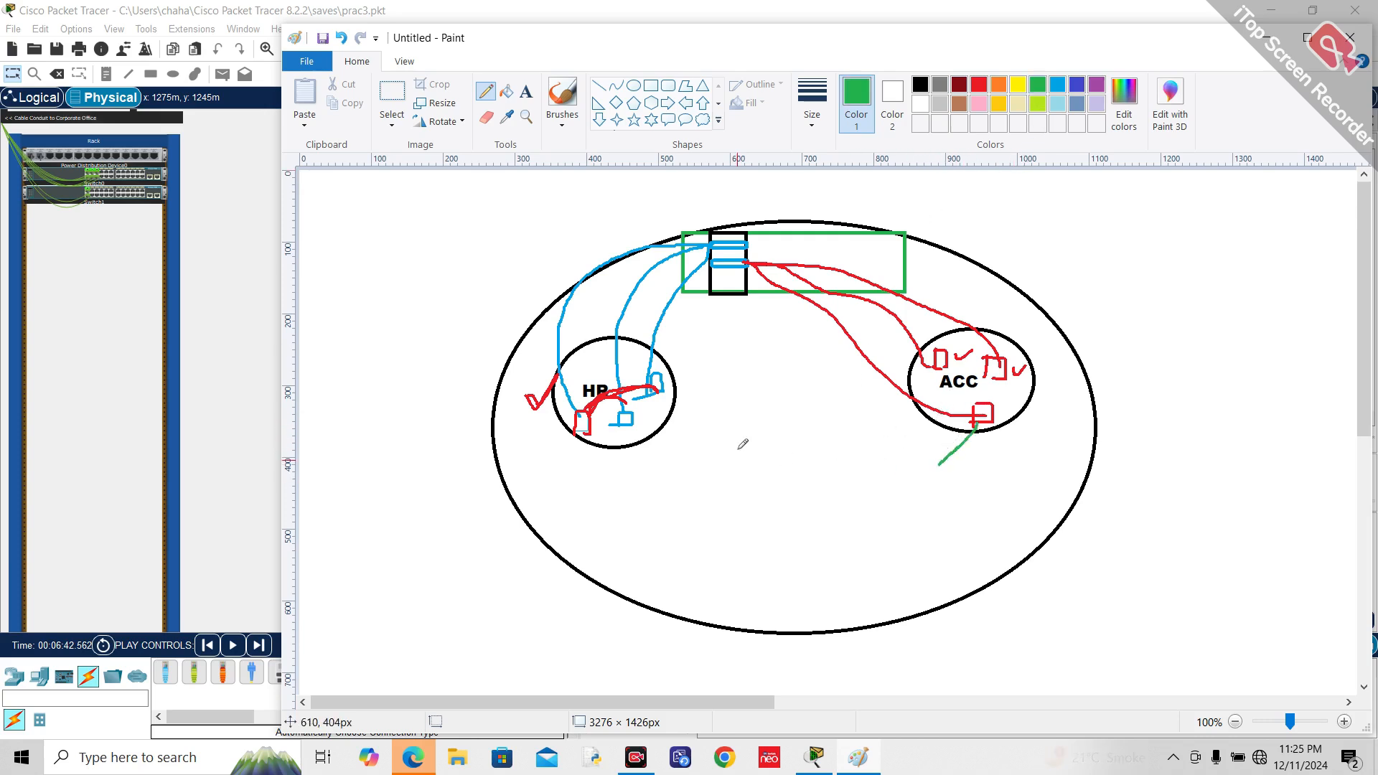
drag(633, 422, 727, 459)
mouse_move(758, 439)
mouse_down()
mouse_move(781, 468)
mouse_move(758, 475)
mouse_up()
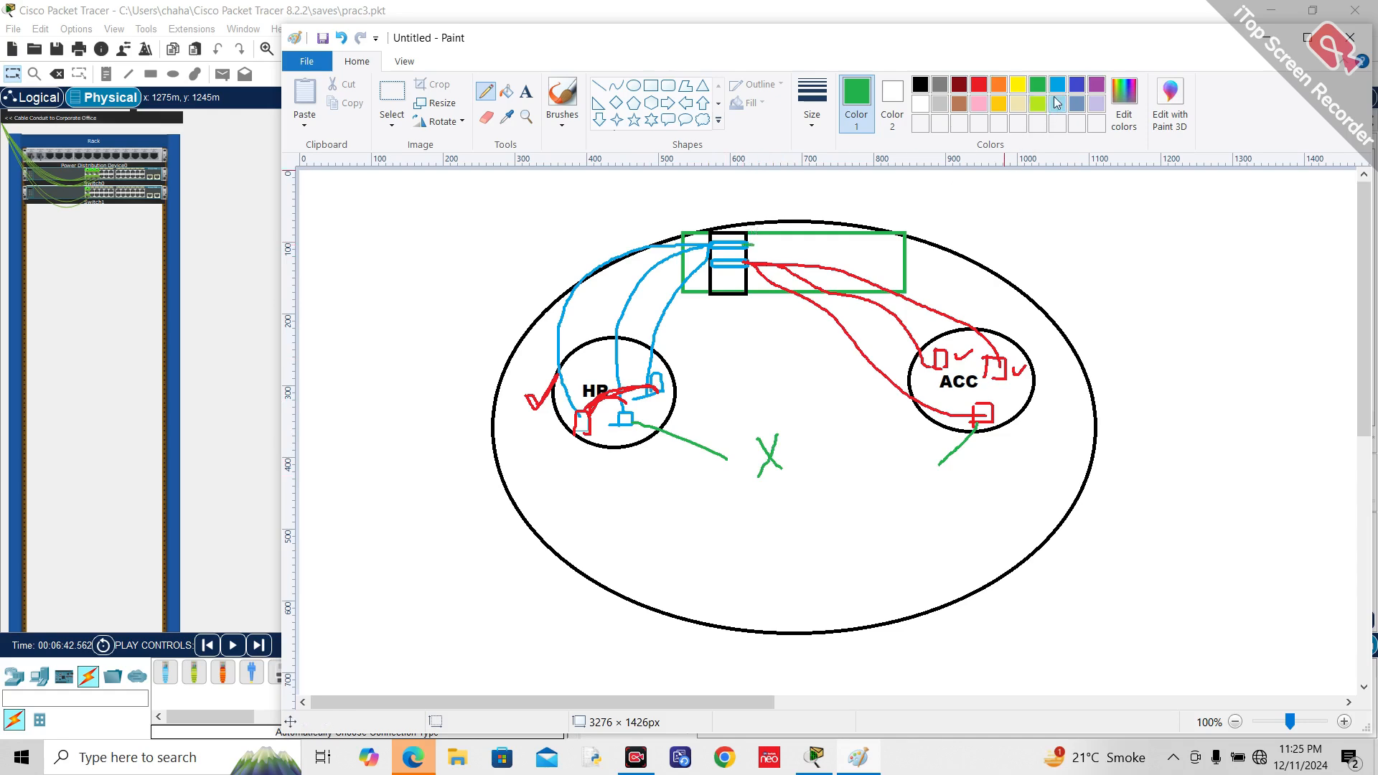
Step: Draw a pink link between the two switches and pink strokes from an HR PC toward the ACC department
click(977, 105)
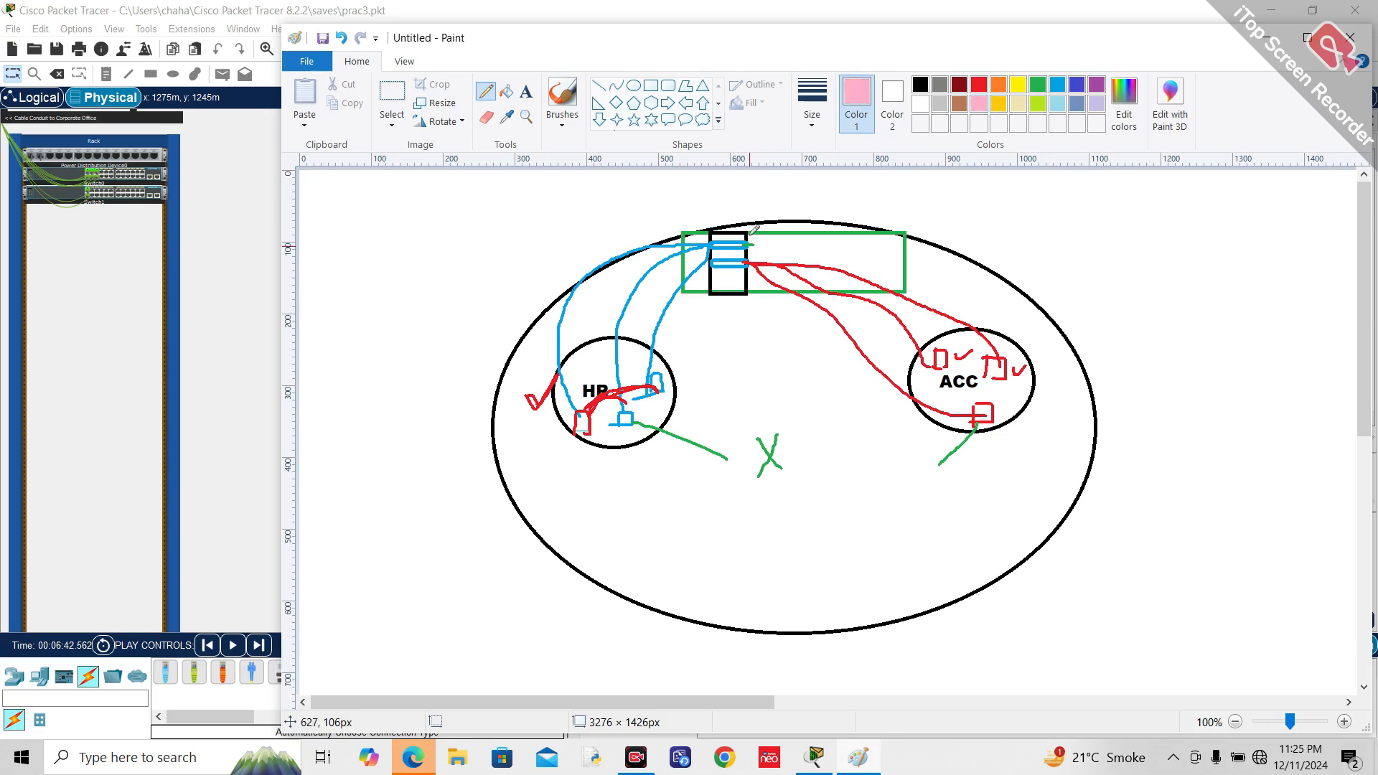
mouse_move(748, 246)
mouse_down()
mouse_move(770, 243)
mouse_move(768, 258)
mouse_move(750, 248)
mouse_up()
mouse_move(665, 385)
mouse_down()
mouse_move(875, 383)
mouse_move(846, 396)
mouse_up()
mouse_move(691, 380)
mouse_down()
mouse_move(675, 385)
mouse_move(701, 392)
mouse_up()
drag(807, 432, 832, 421)
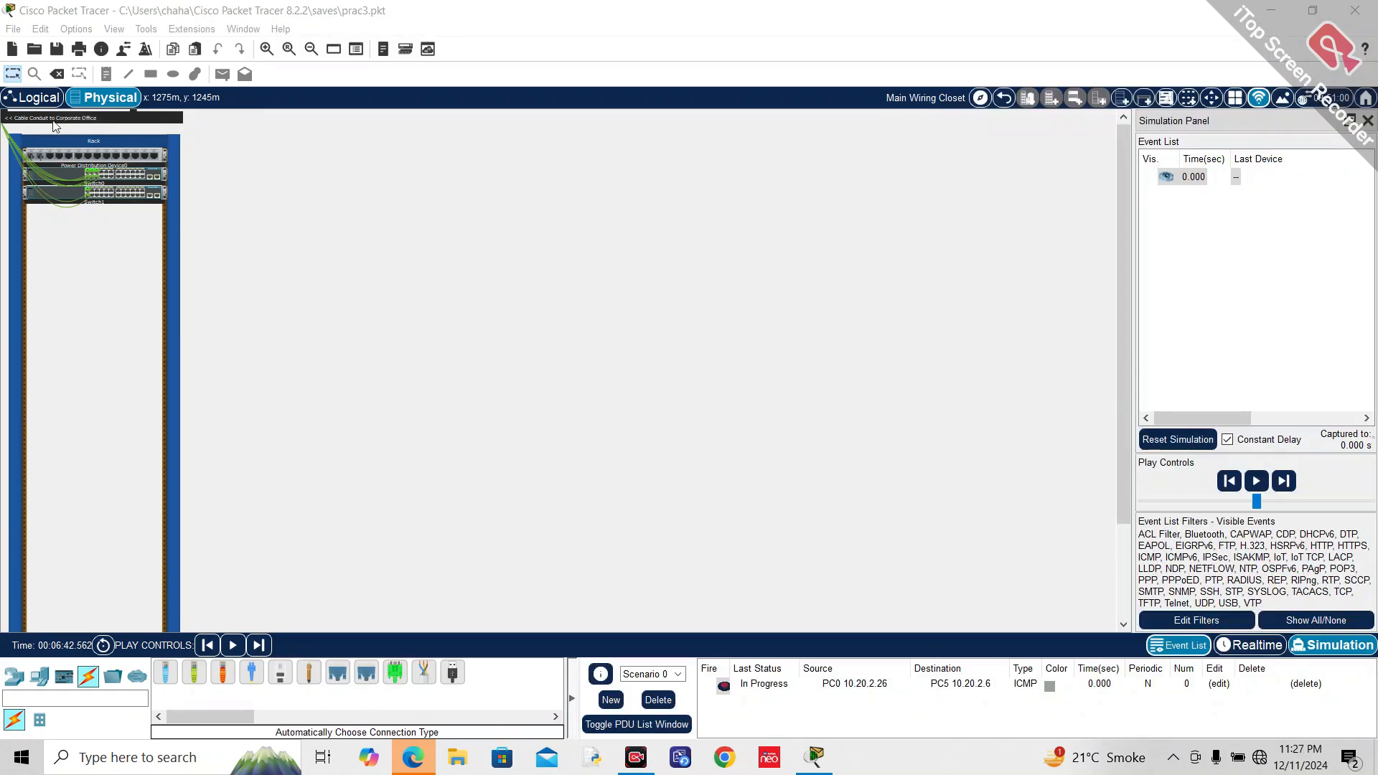
Step: Compare the logical topology of both departments with the physical view of the Main Wiring Closet rack
click(37, 97)
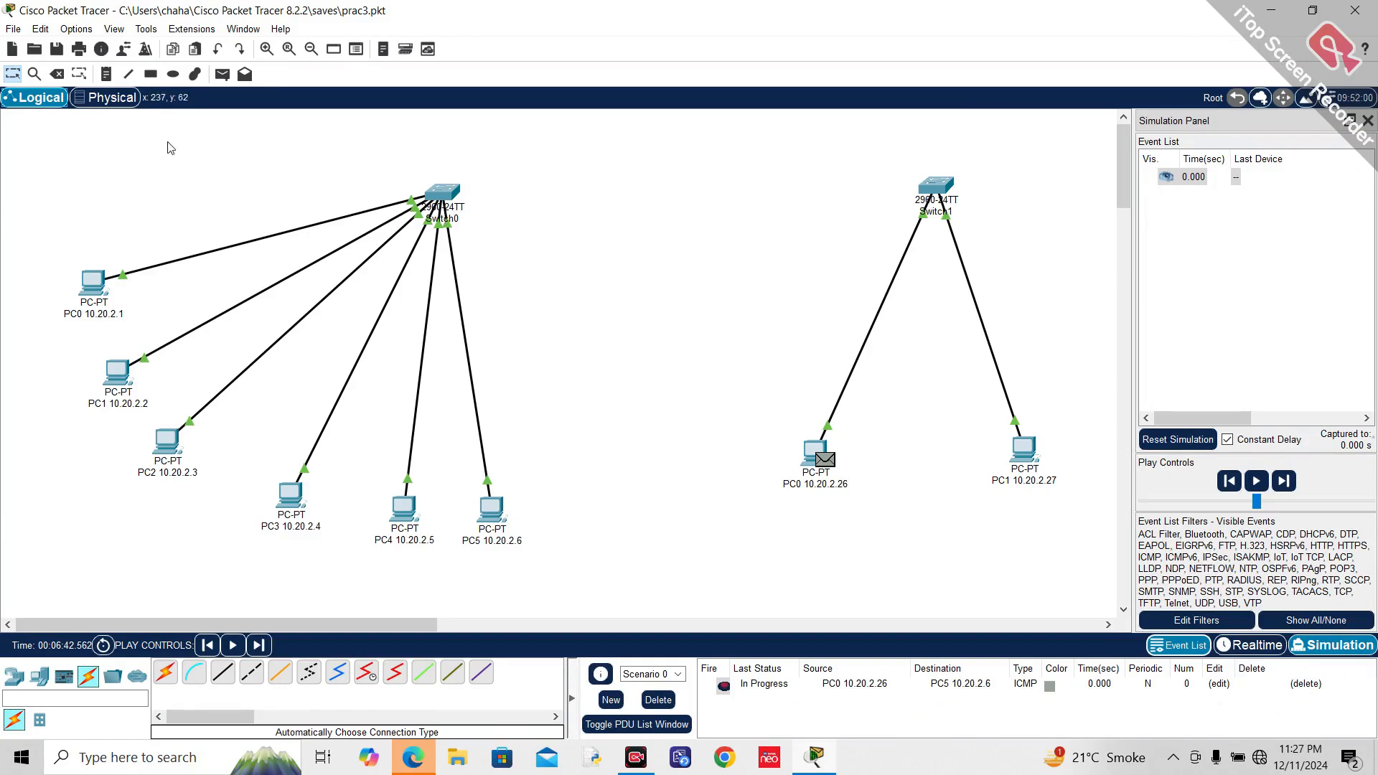
click(107, 97)
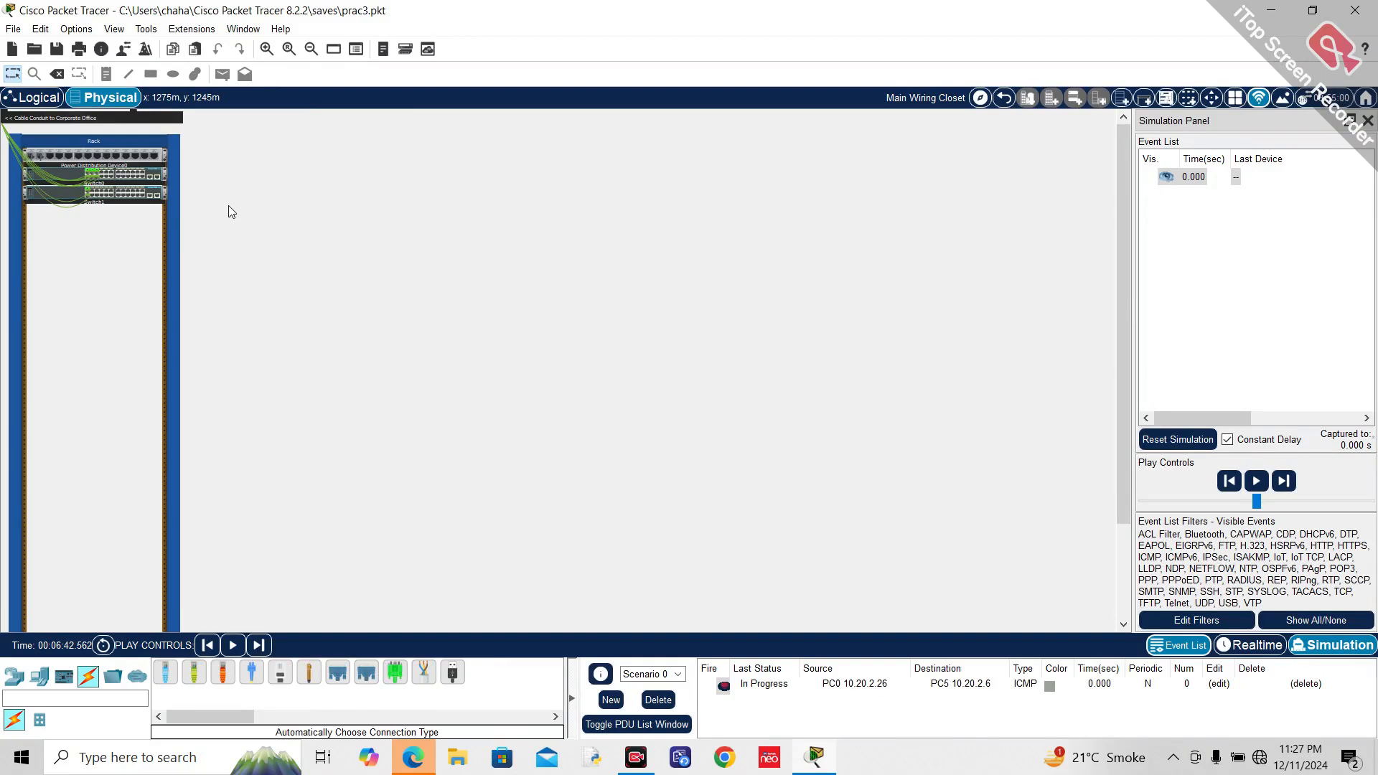
click(30, 100)
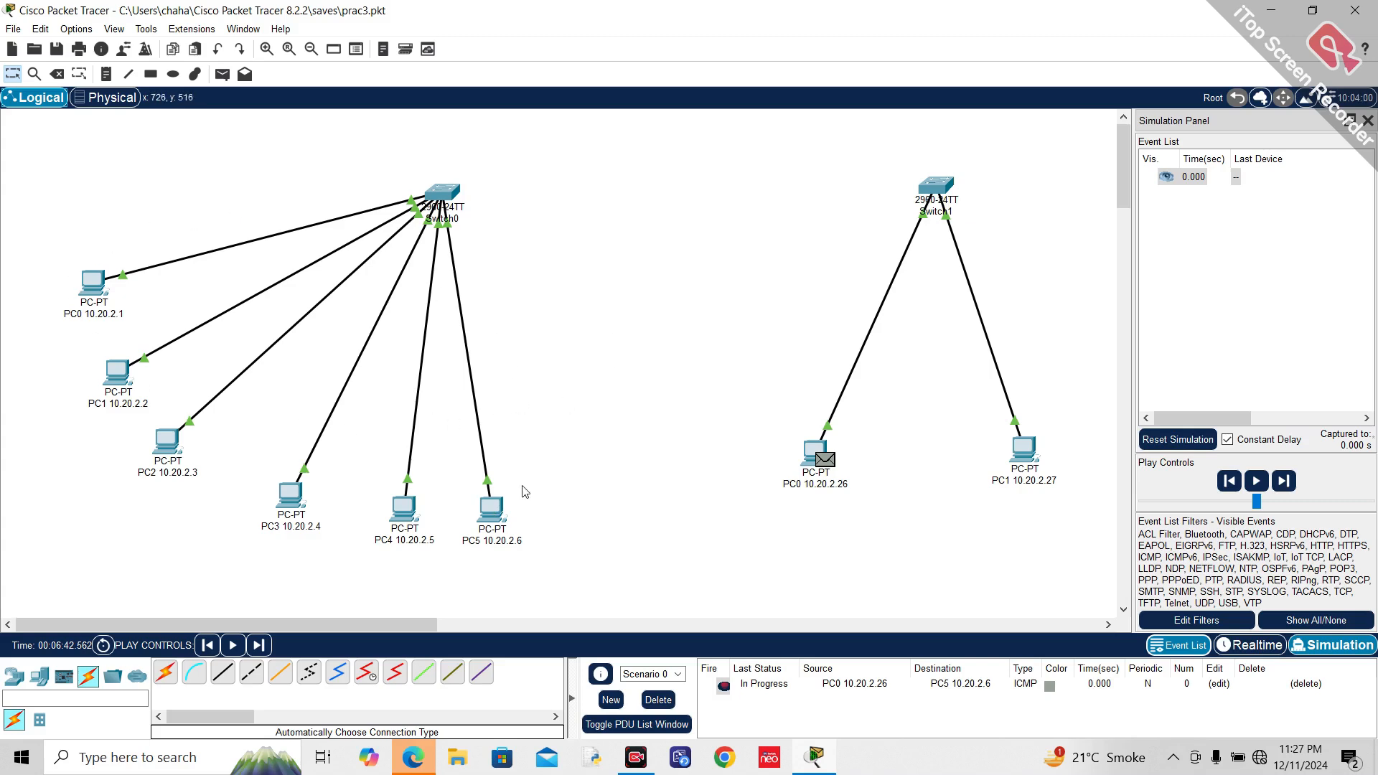
mouse_move(500, 546)
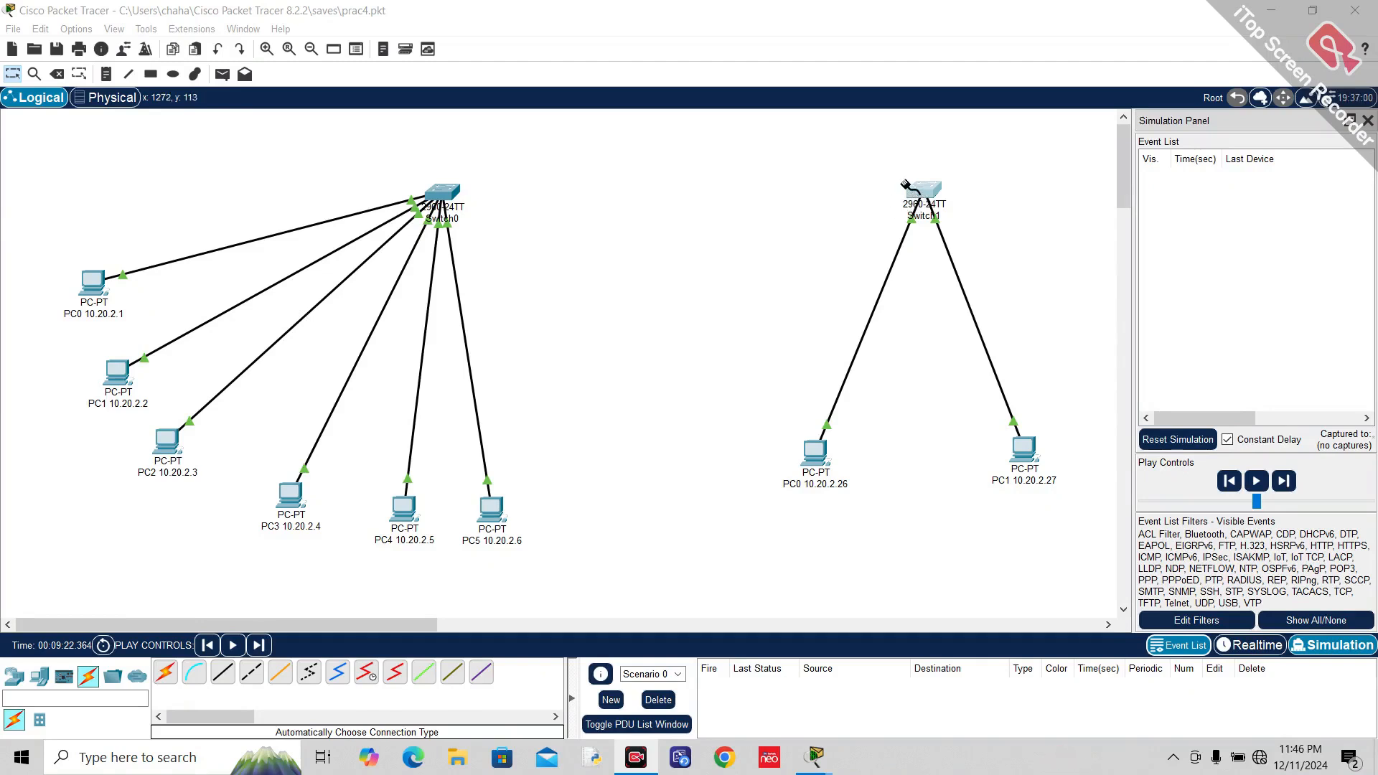
Step: Connect Switch1 to GigabitEthernet0/1 on Switch0 with a copper cross-over cable
click(926, 190)
click(446, 189)
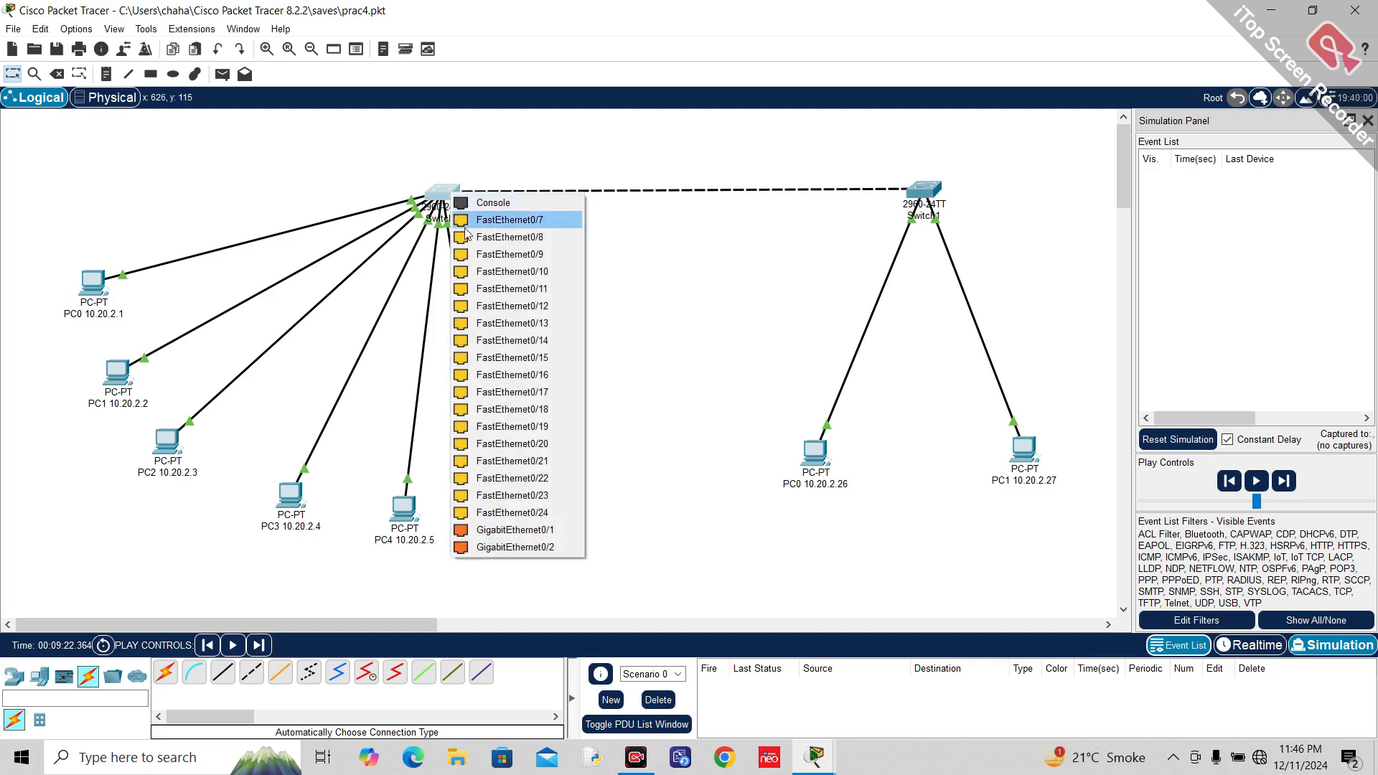
click(526, 531)
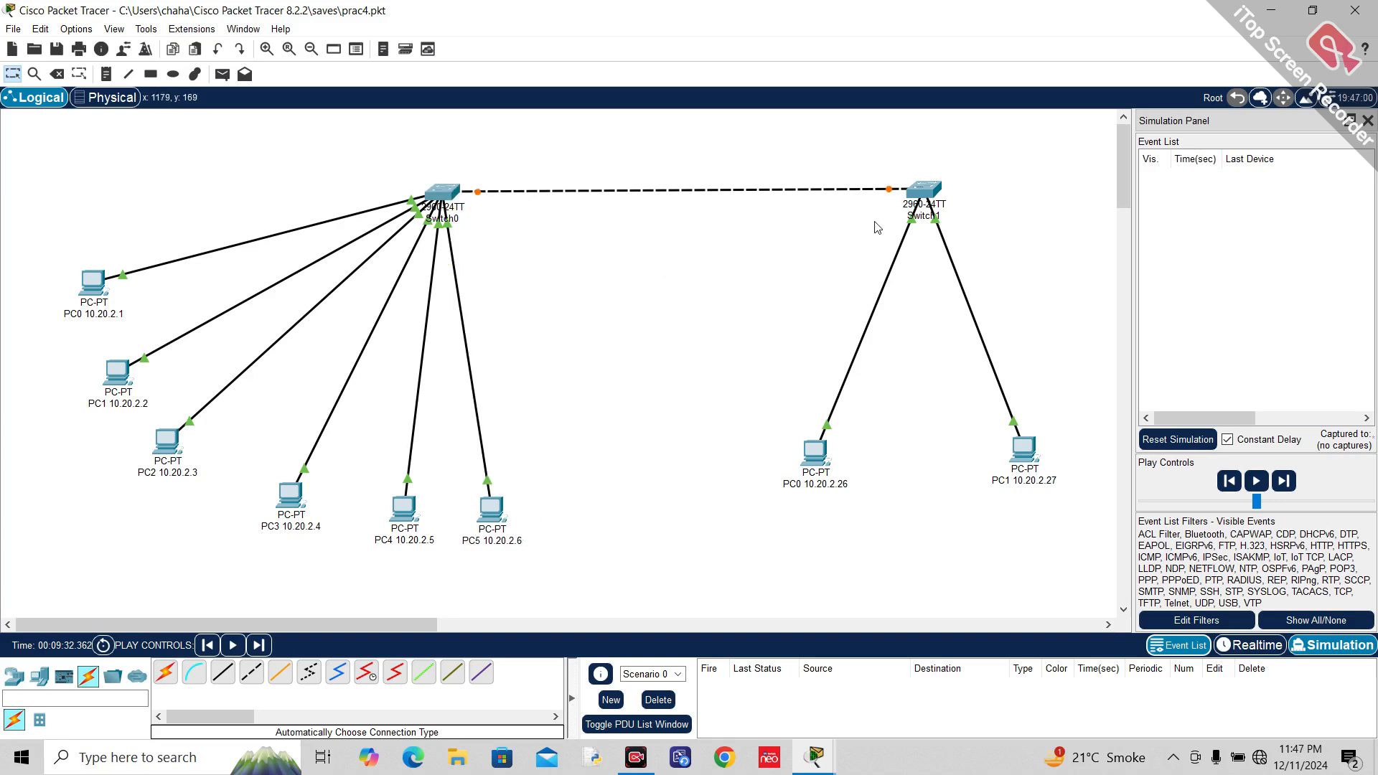
Step: Inspect both ends of the link between the switches and its physical layout in the Main Wiring Closet and Corporate Office
mouse_move(901, 194)
mouse_move(450, 194)
click(106, 97)
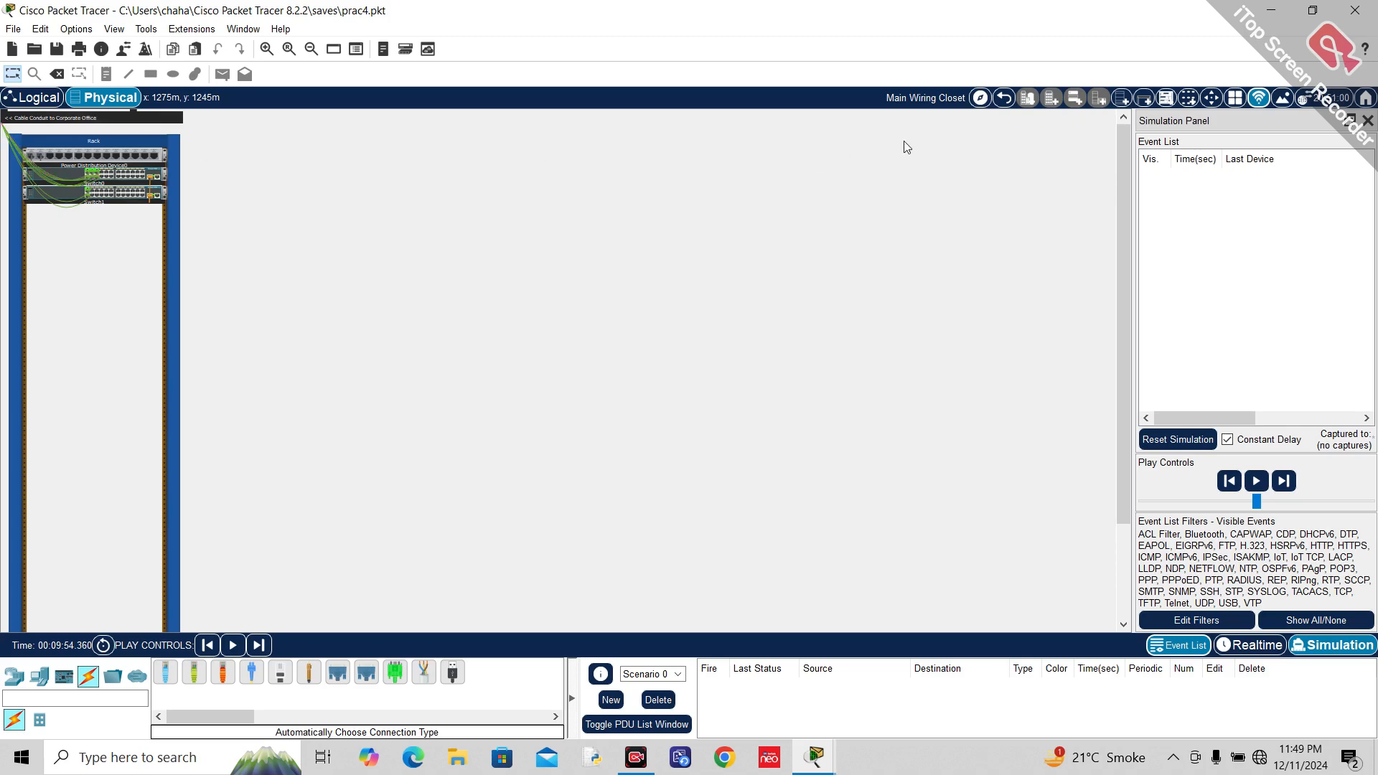
click(1003, 97)
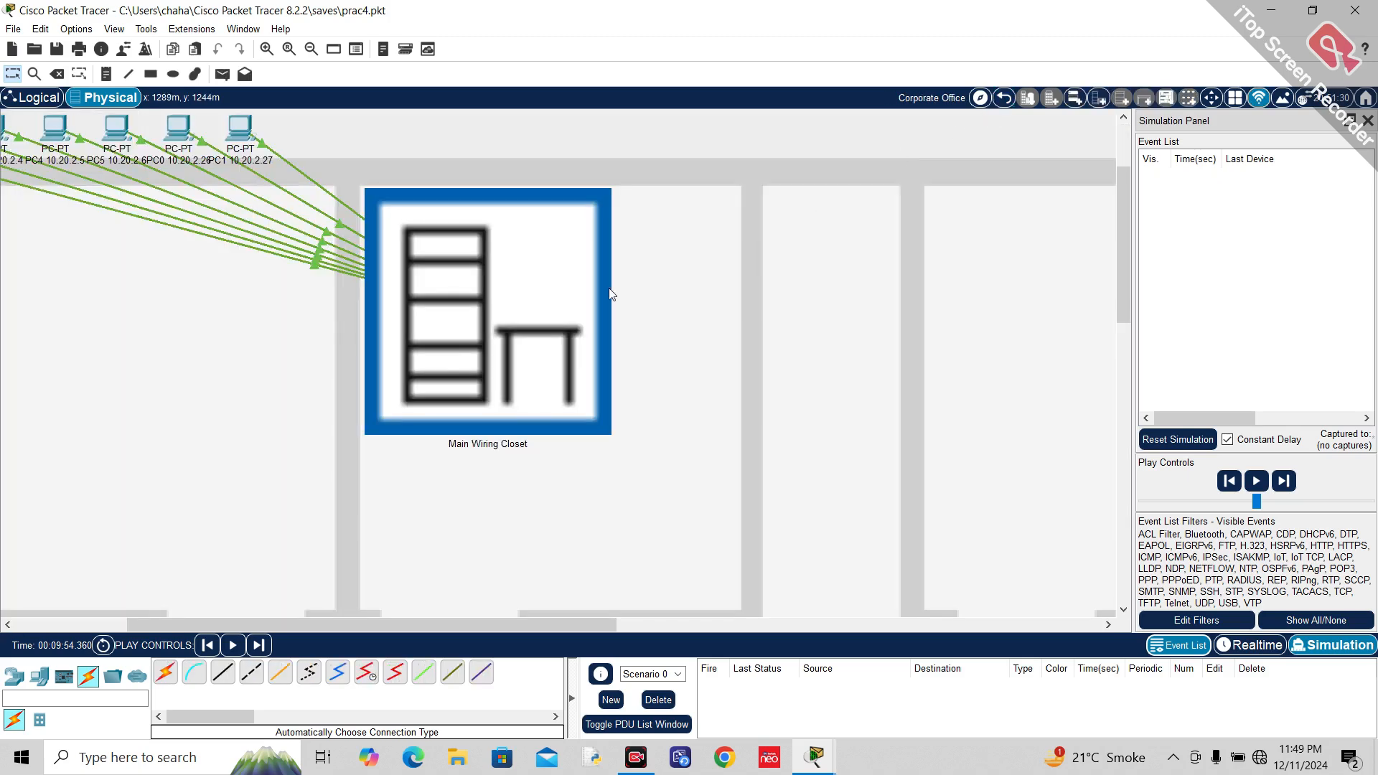
click(33, 97)
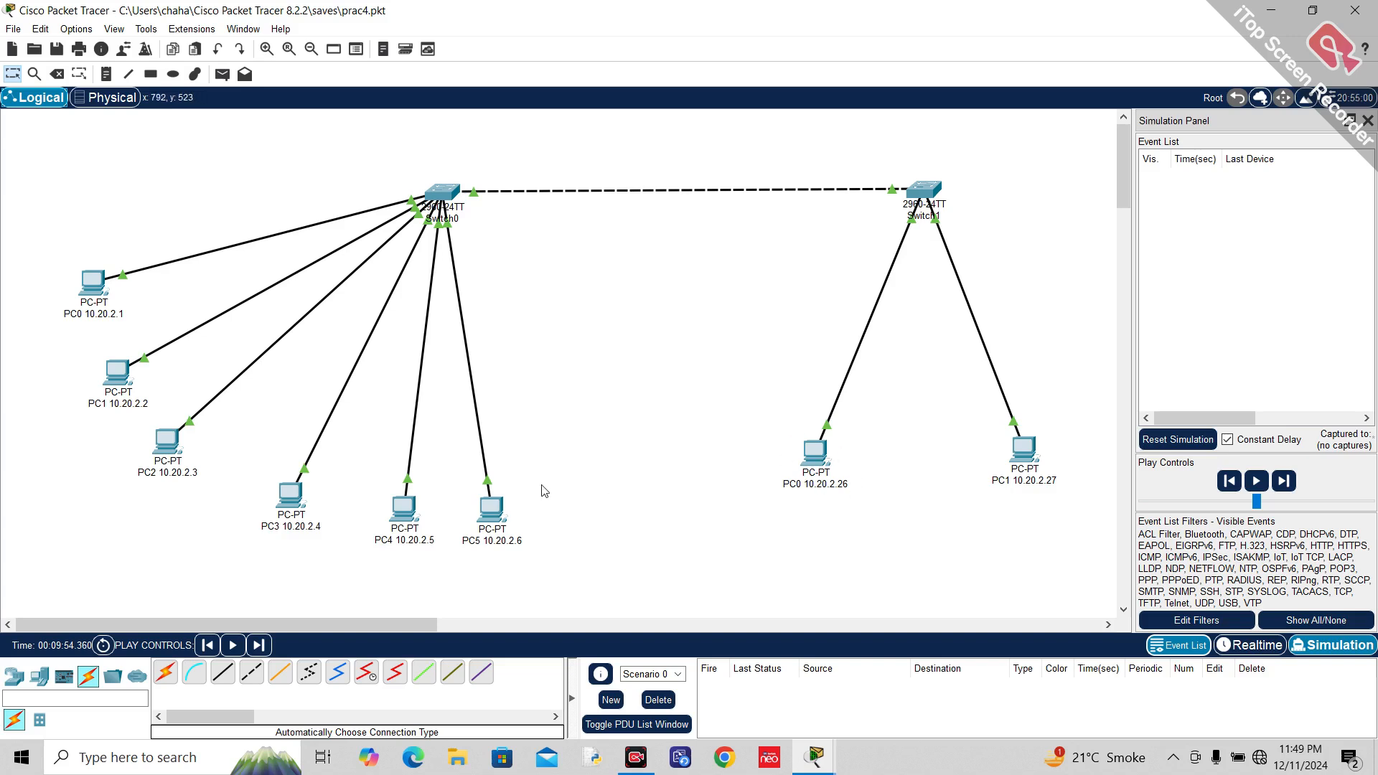
Step: Send a simple PDU from PC1 10.20.2.27 to PC2 10.20.2.3 and play the simulation to trace it across both switches
click(222, 74)
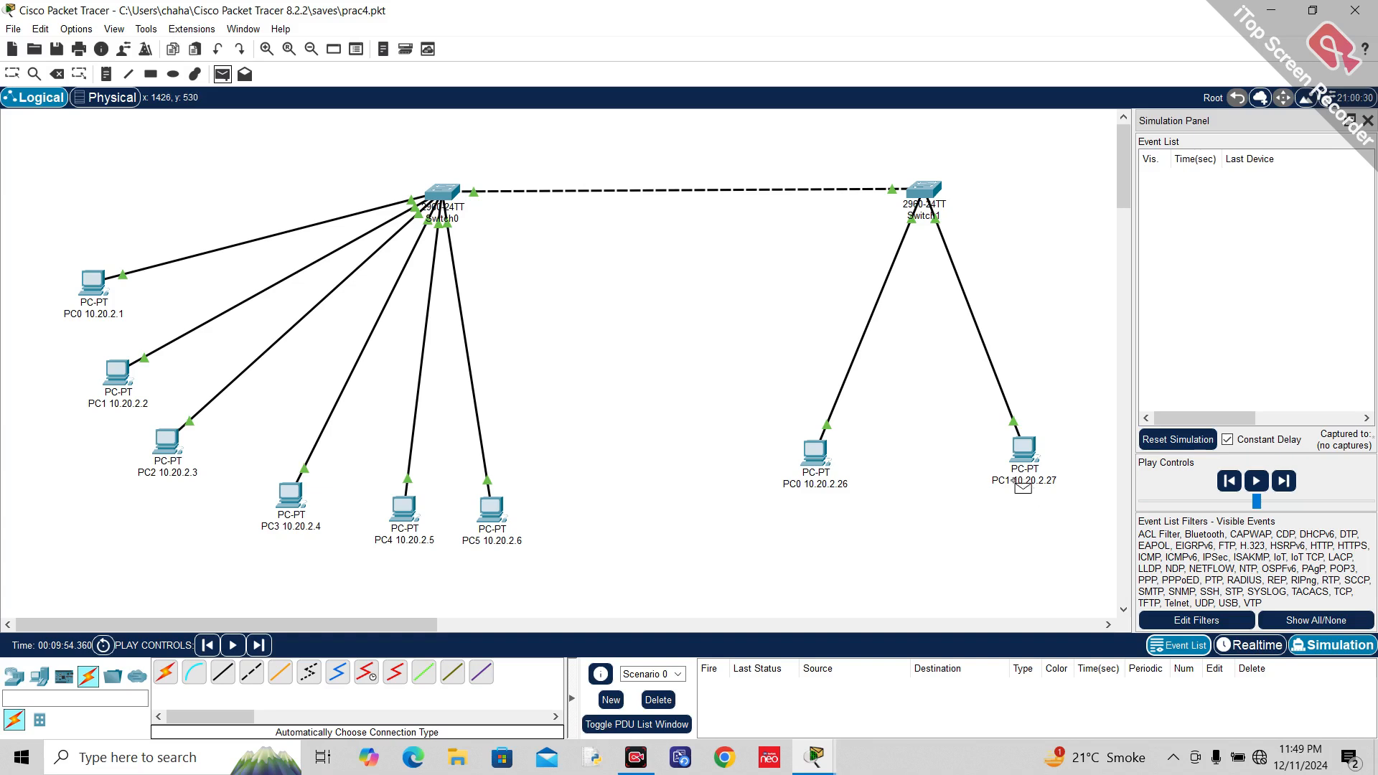
click(1020, 449)
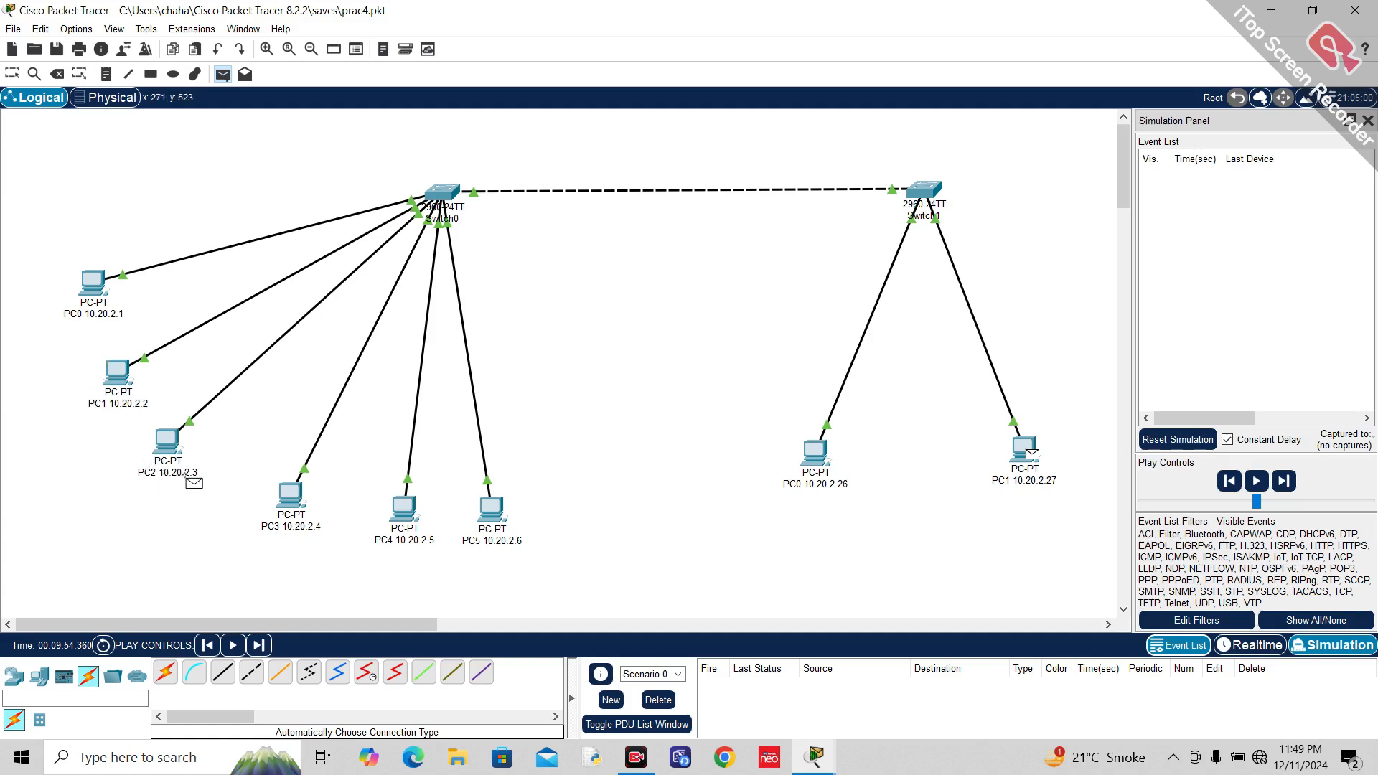
mouse_move(151, 431)
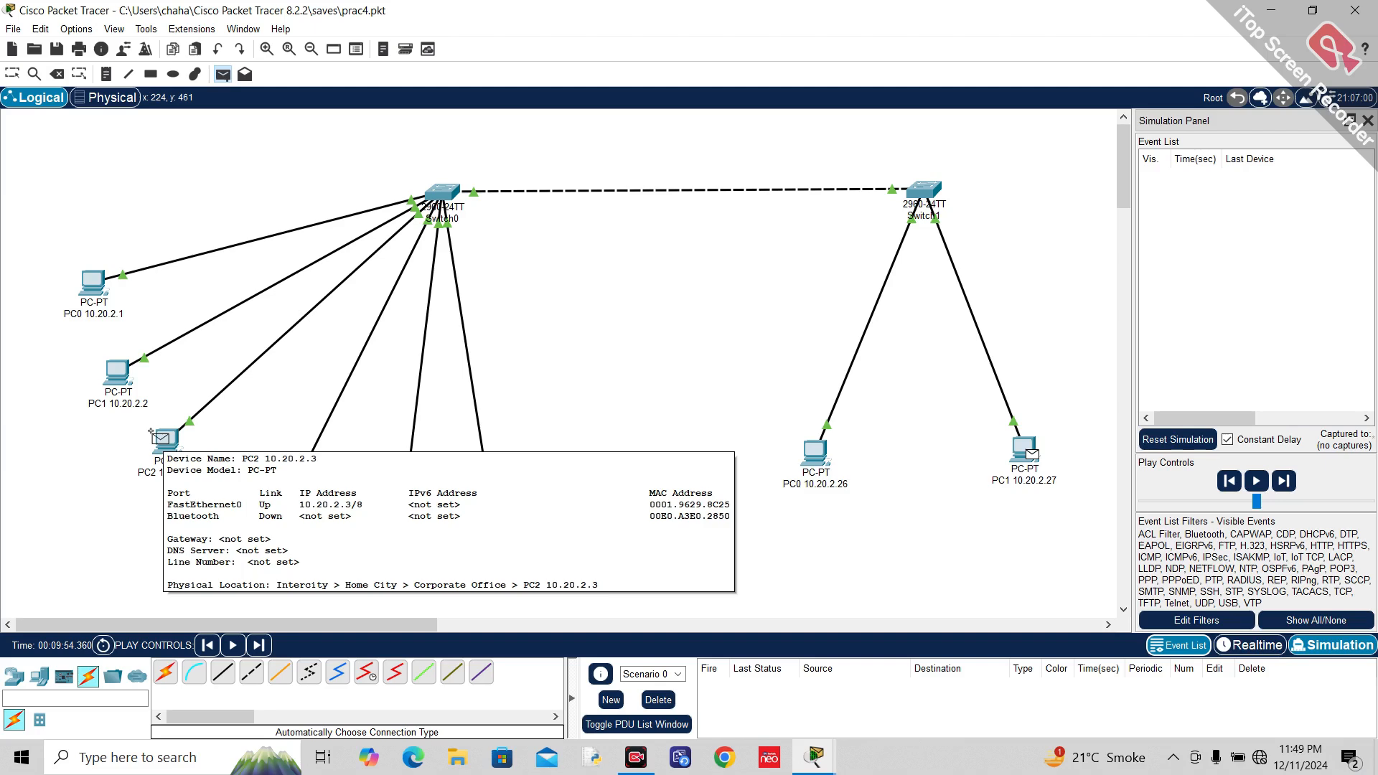
click(152, 432)
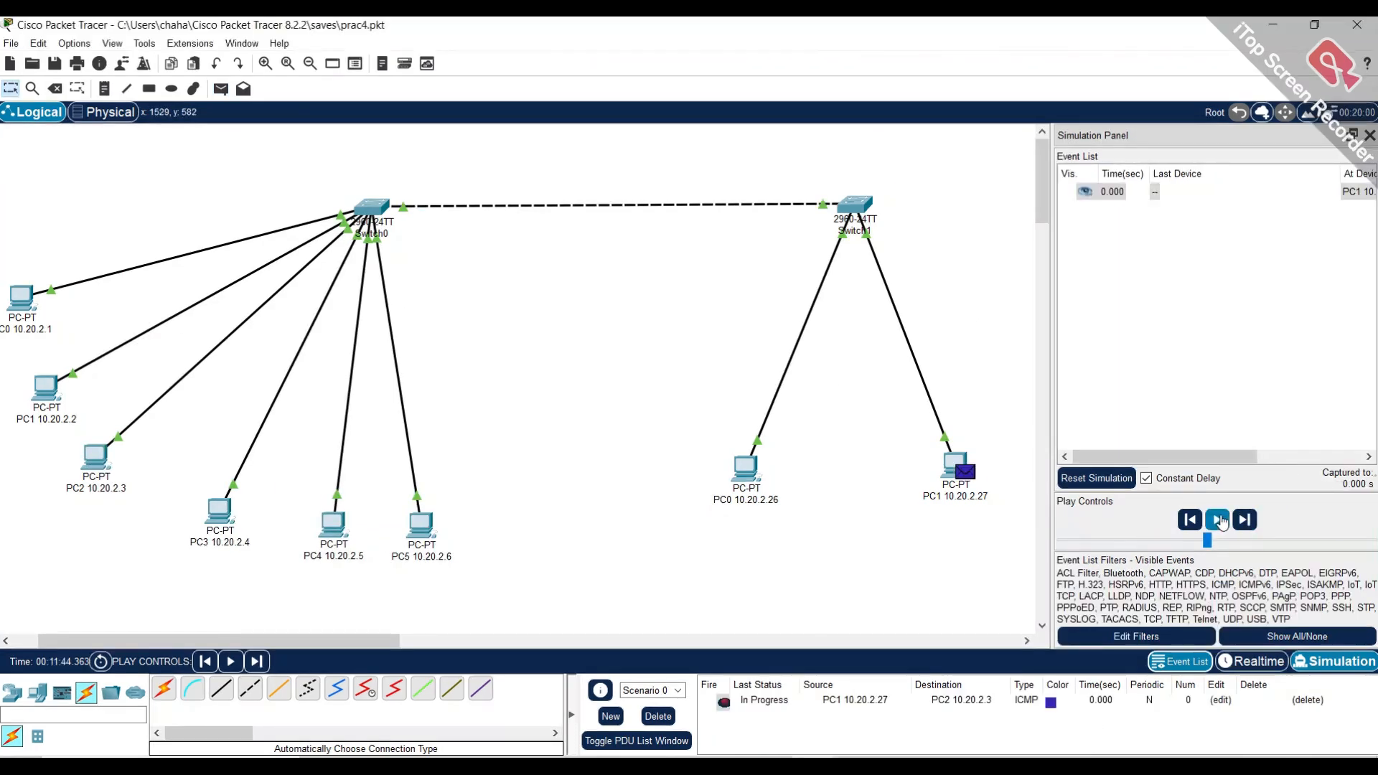
click(1217, 521)
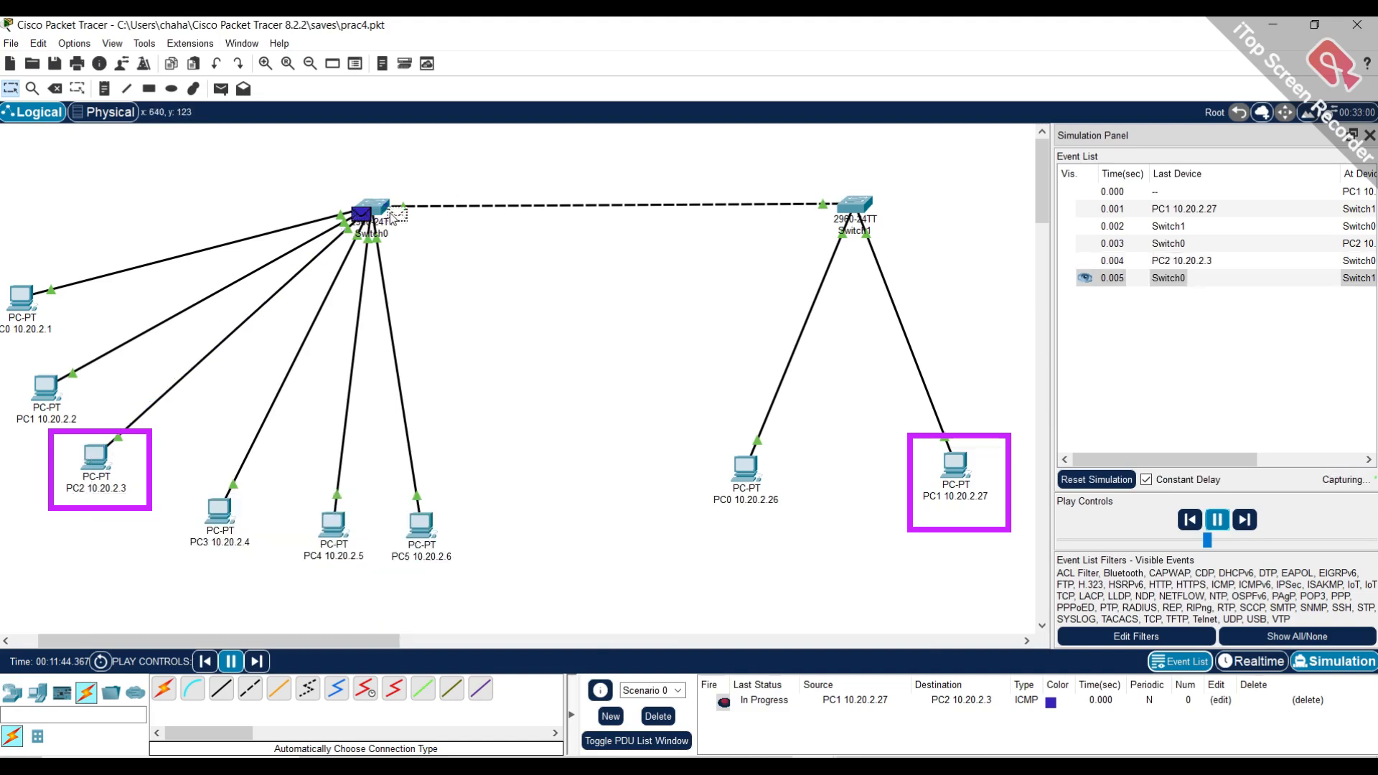
mouse_move(392, 218)
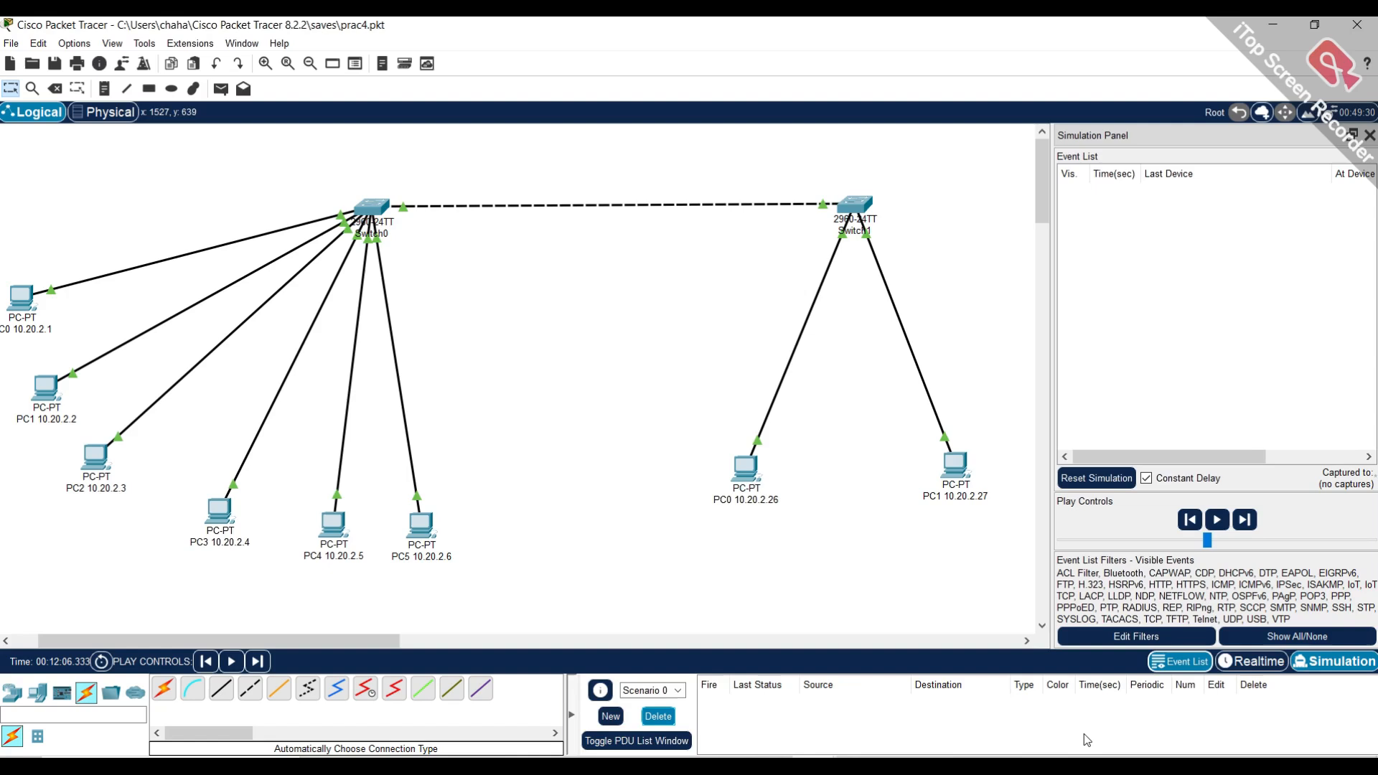
Step: Send a simple PDU from PC1 10.20.2.2 to PC0 10.20.2.26 and play the simulation until the reply returns
click(222, 90)
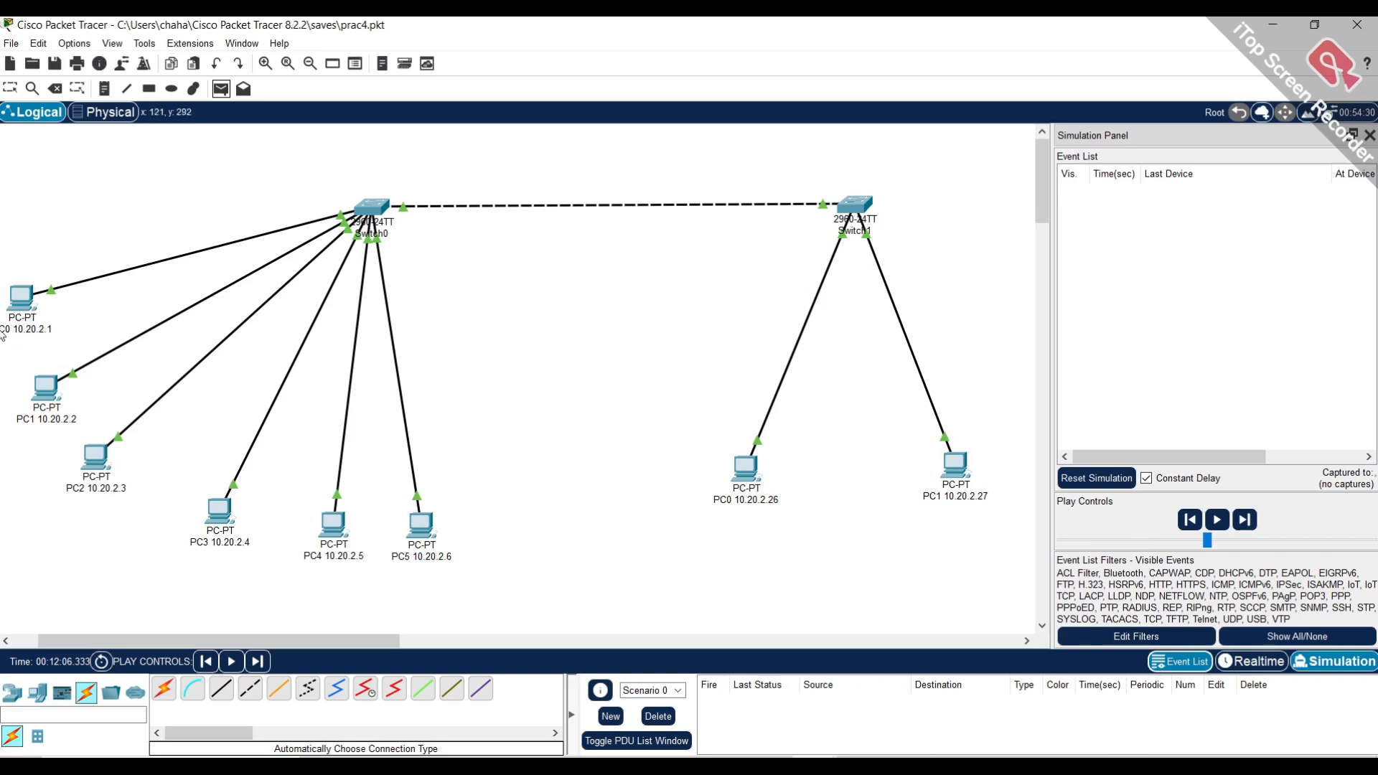
click(32, 374)
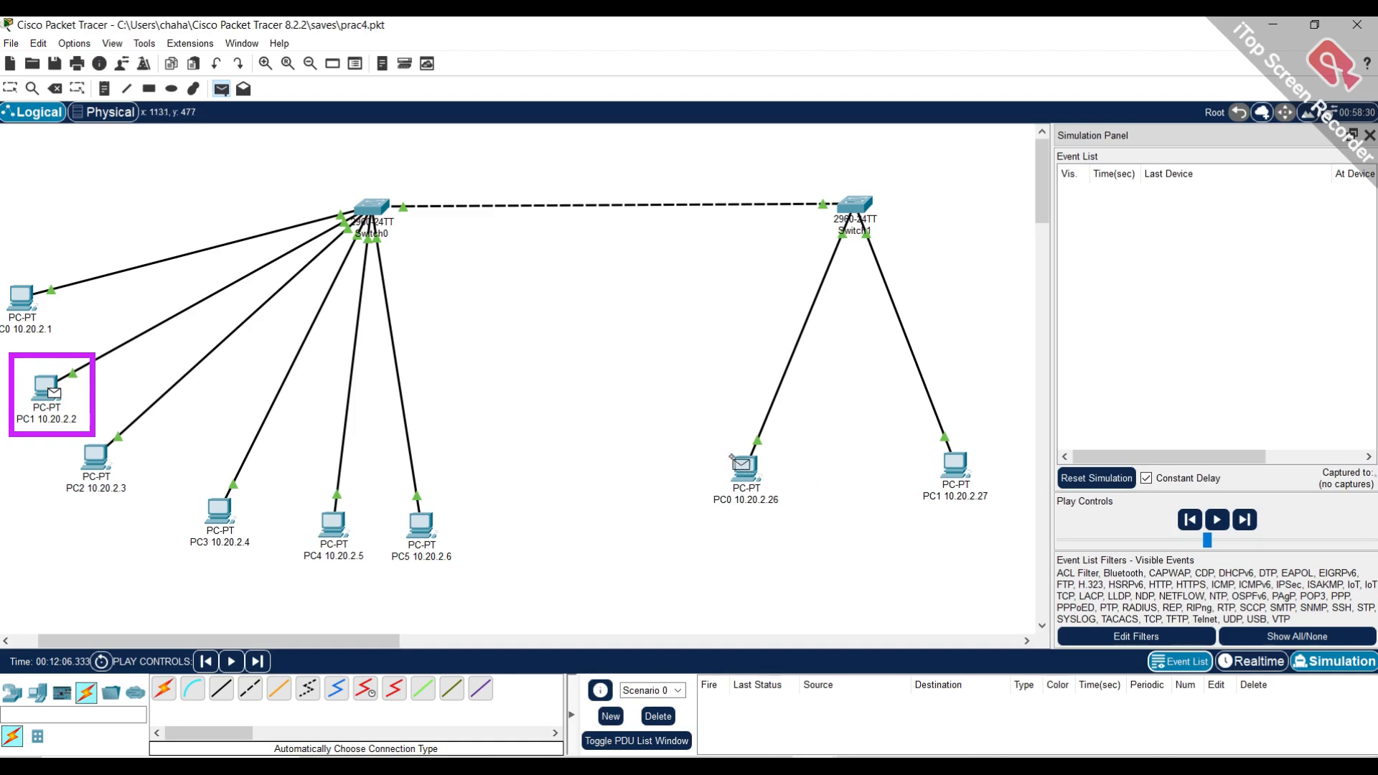
click(734, 458)
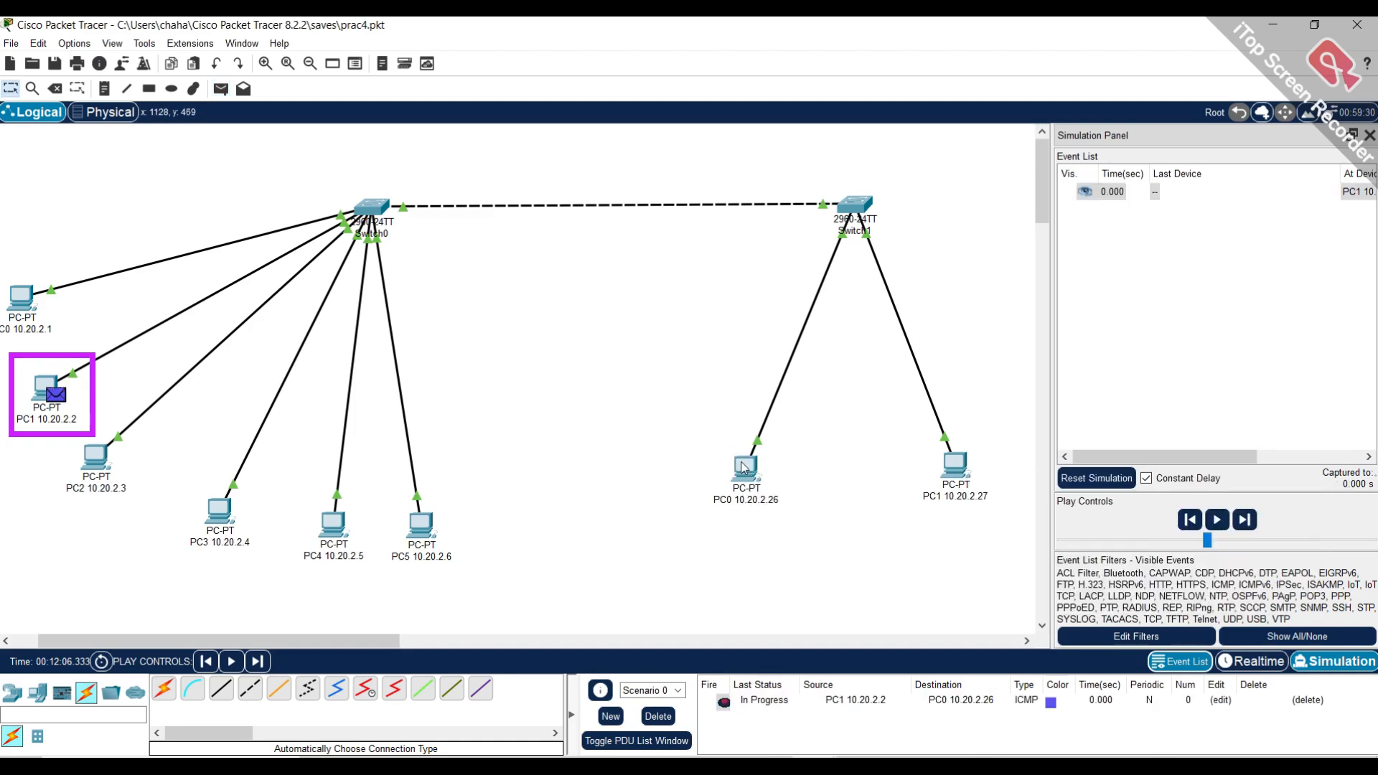
click(1215, 521)
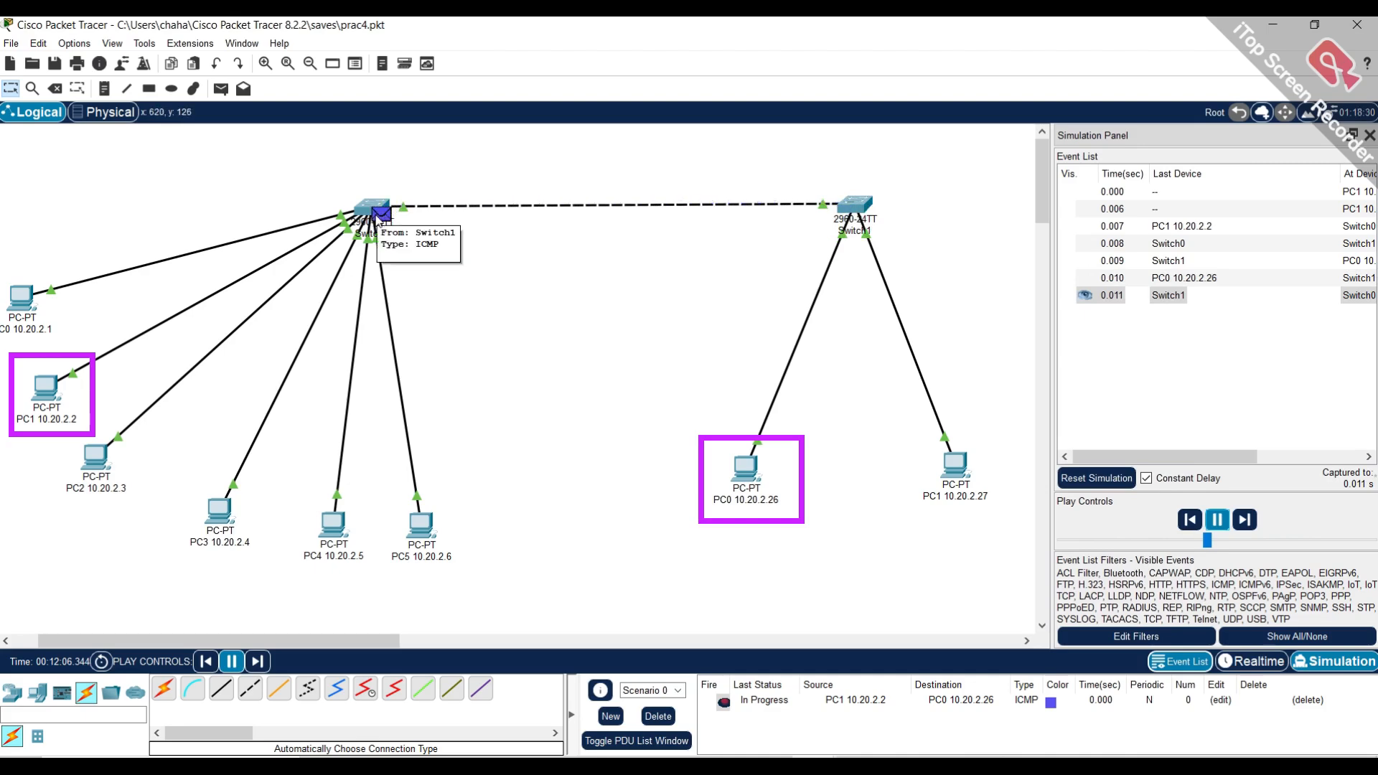
mouse_move(381, 215)
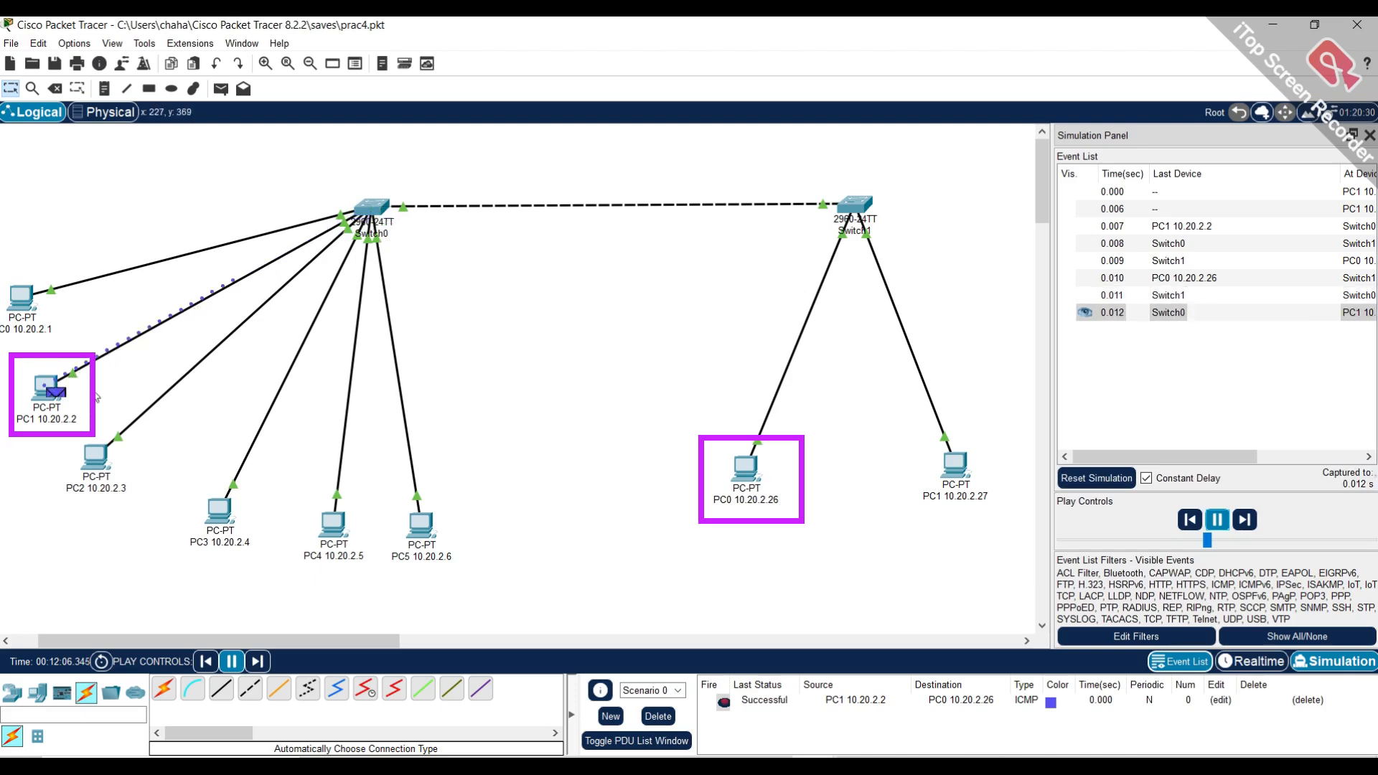
click(1215, 520)
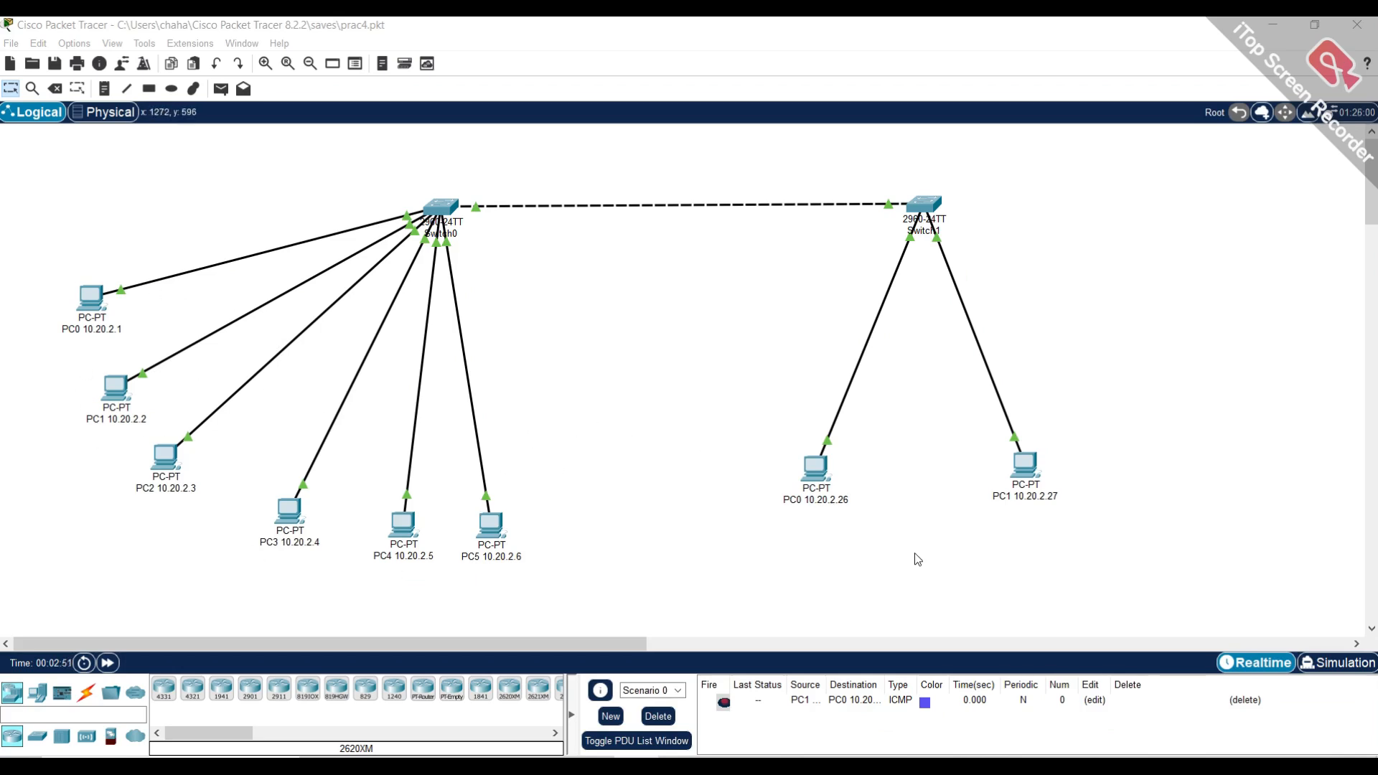
Step: Delete Scenario 0's existing PDU and send a simple PDU in real time from PC0 10.20.2.1 to PC3 10.20.2.4
click(664, 716)
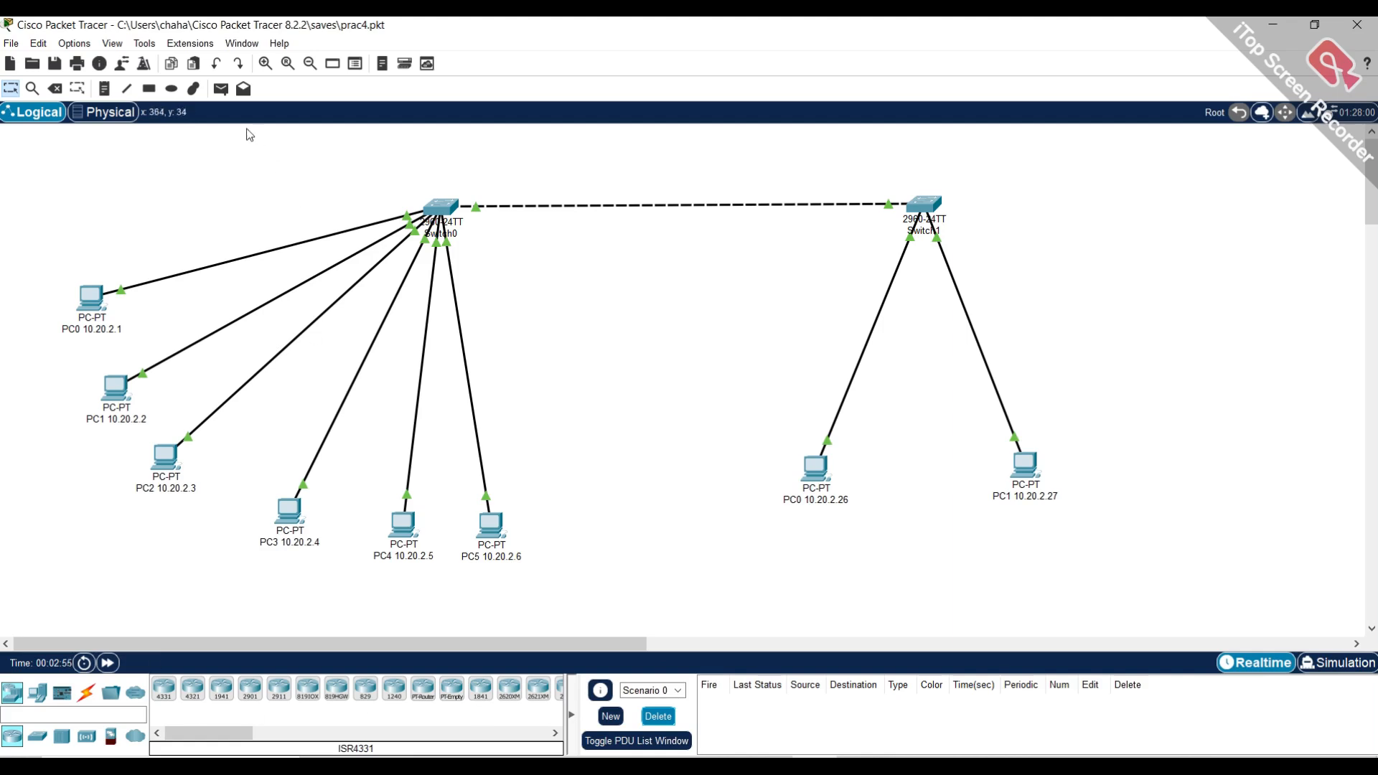
click(220, 88)
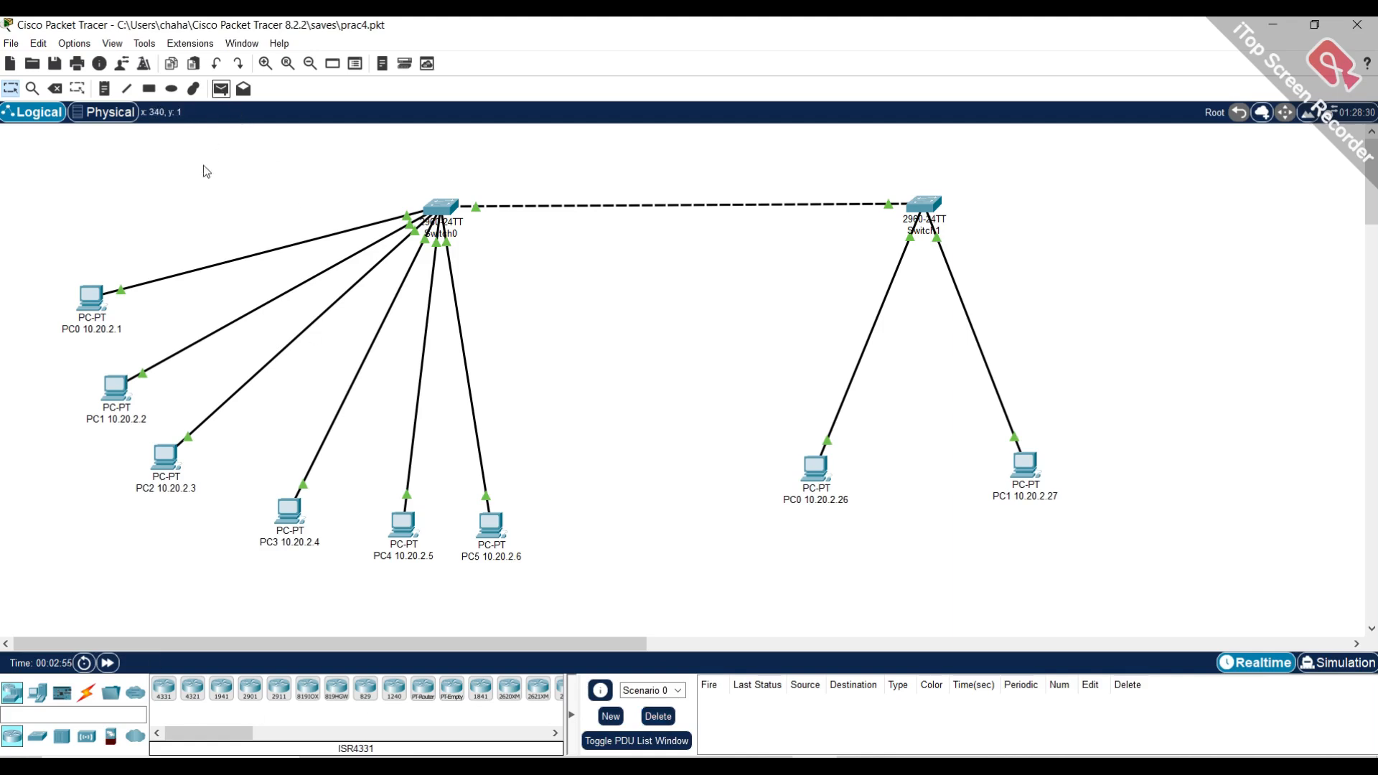
click(79, 296)
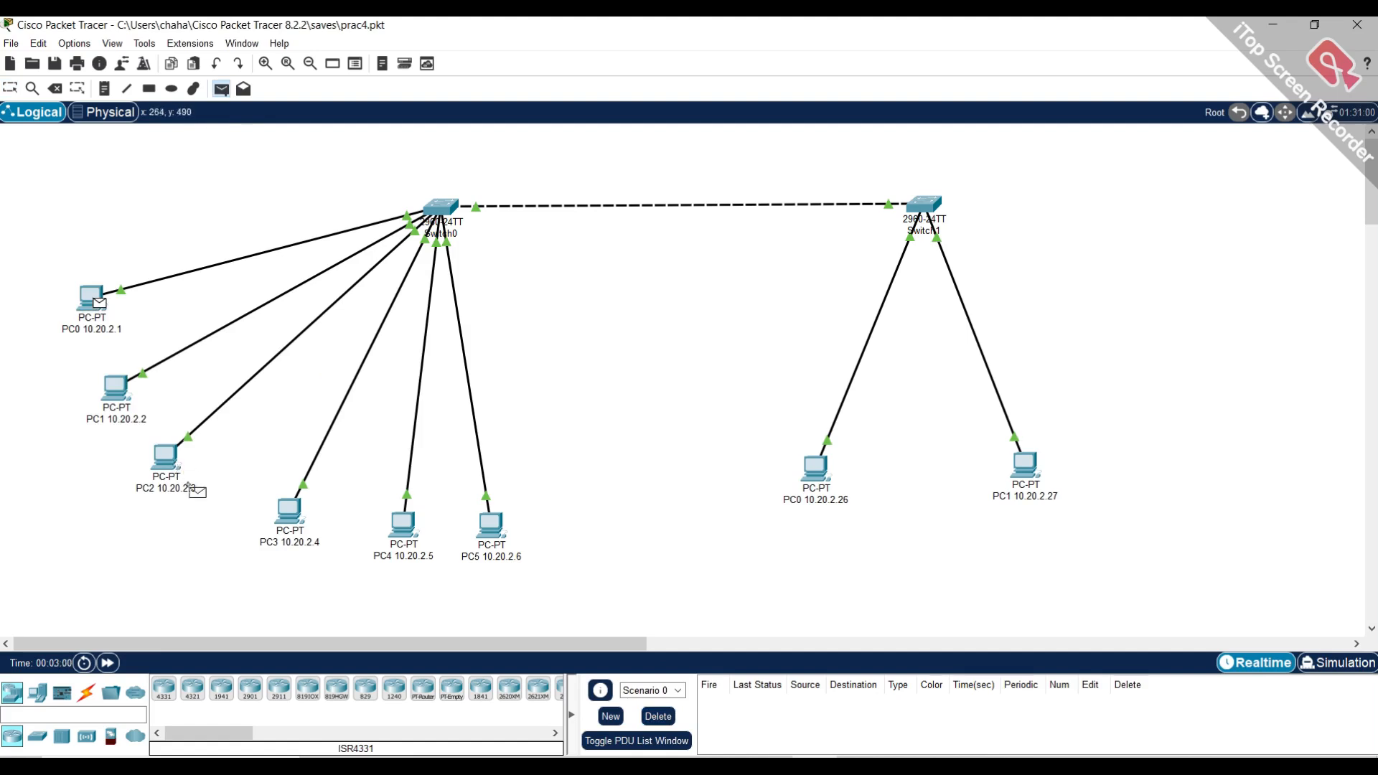
click(288, 522)
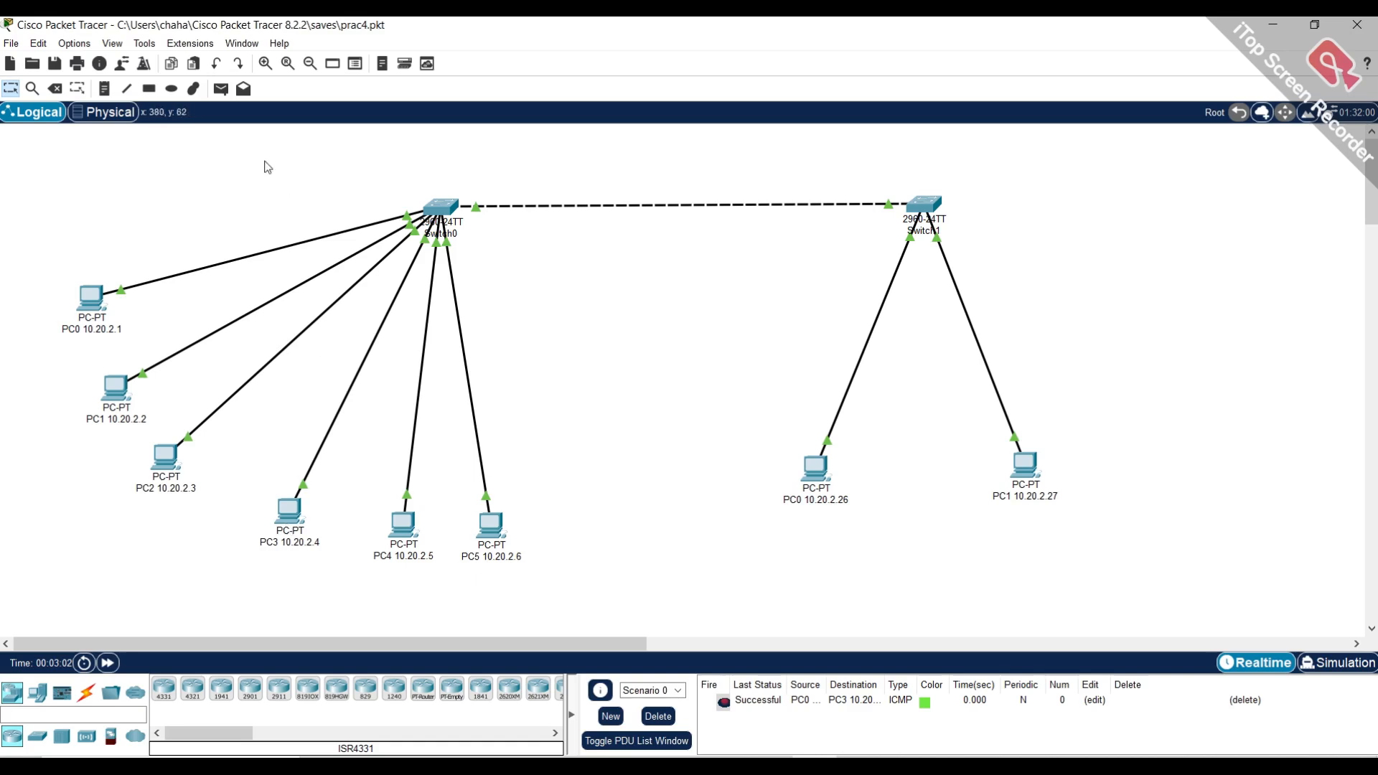
Step: Send a simple PDU in real time from PC1 10.20.2.2 to PC0 10.20.2.26
click(221, 88)
click(100, 392)
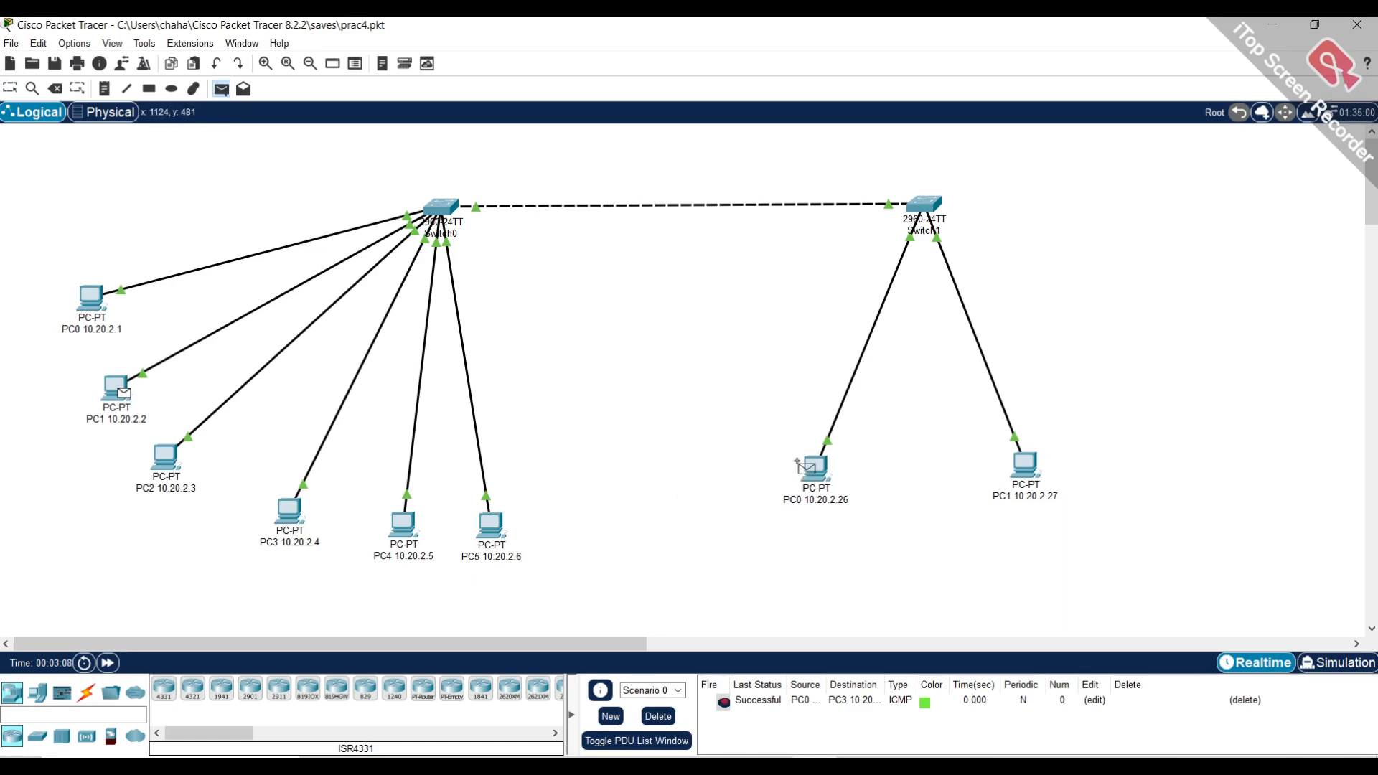
click(812, 474)
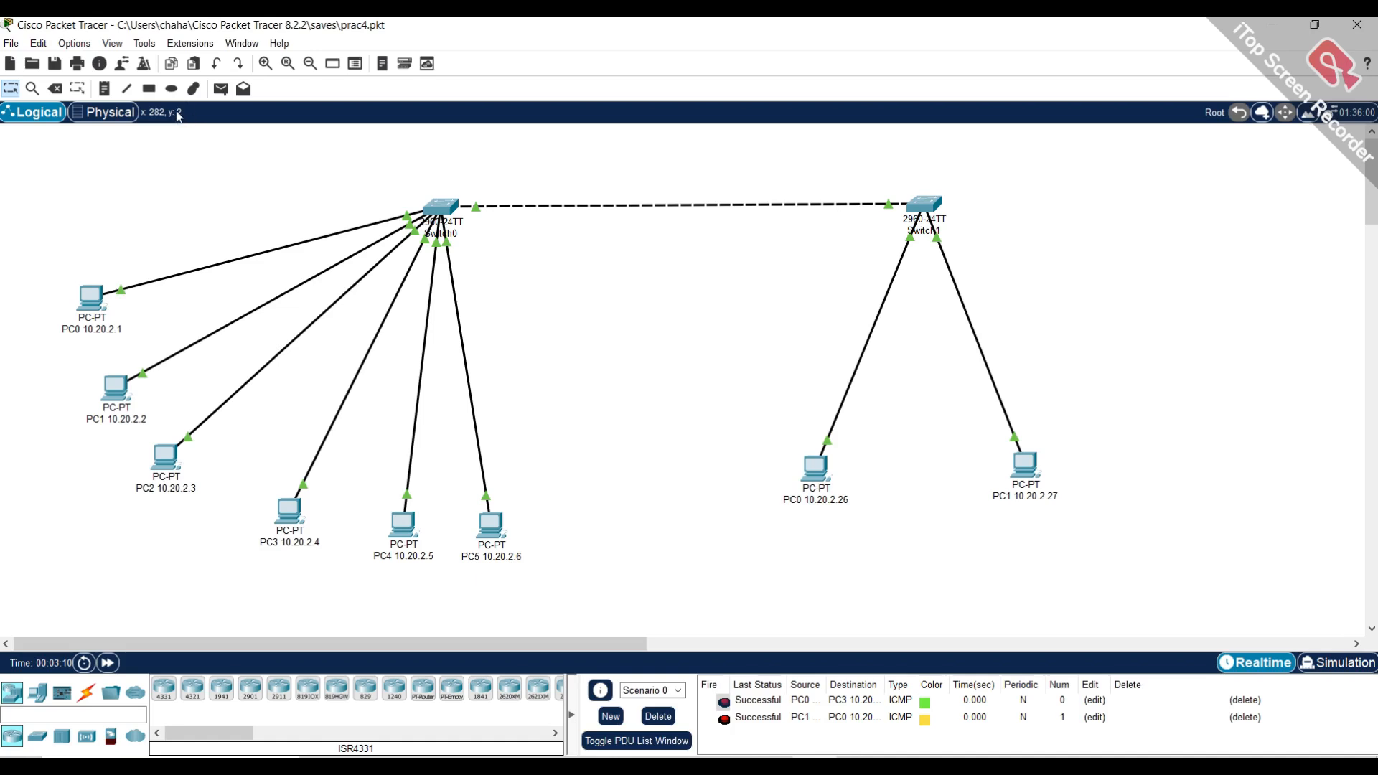
Step: Send a simple PDU from PC2 10.20.2.3 to PC5 10.20.2.6 and widen the PDU list columns to show full device names
click(221, 88)
click(160, 459)
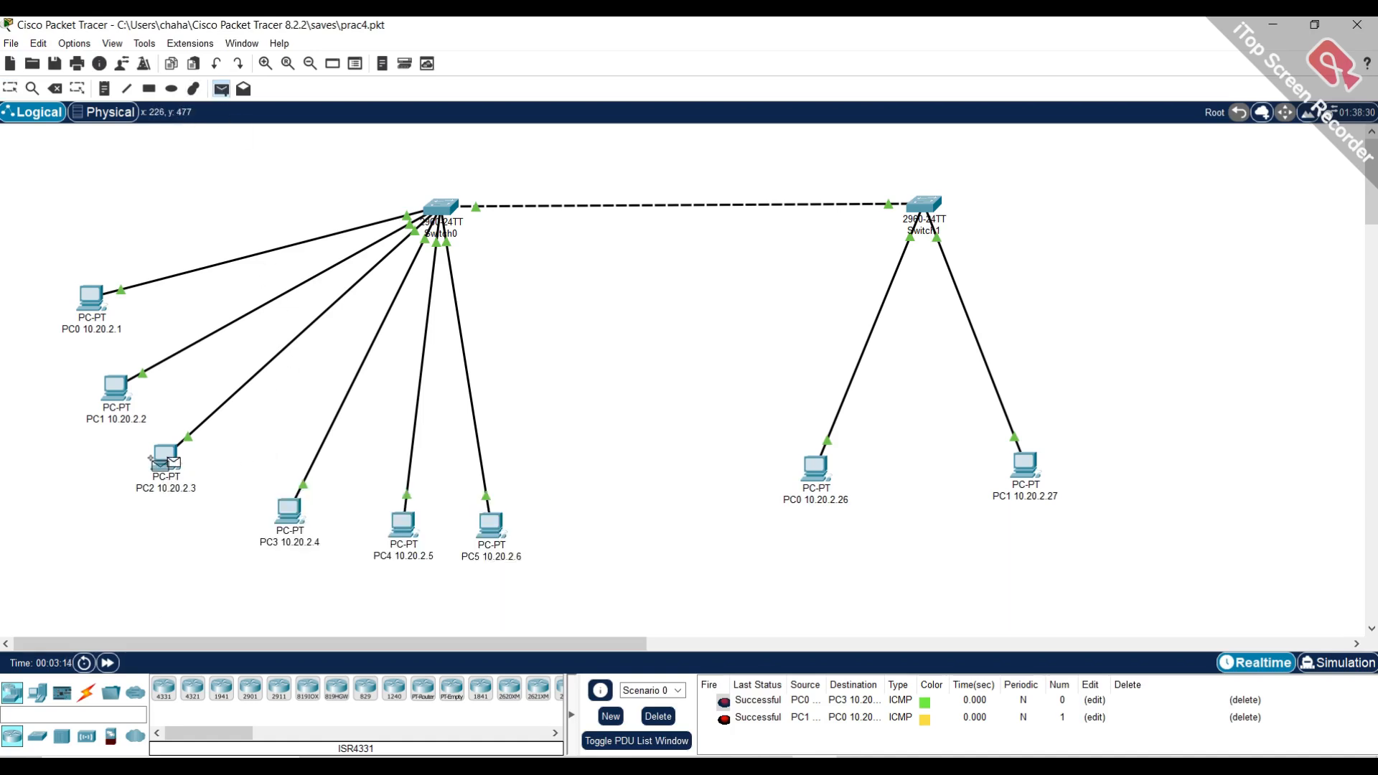
click(479, 523)
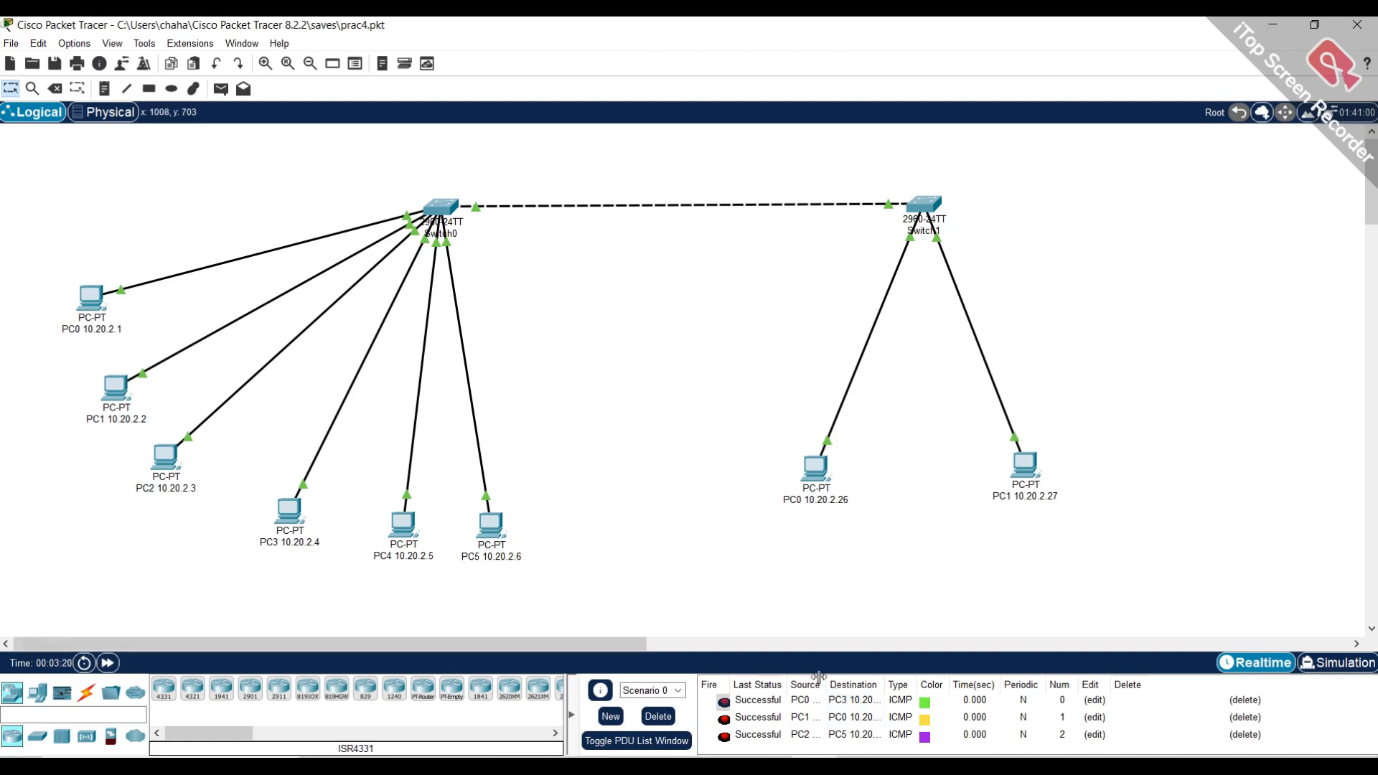
drag(818, 676, 952, 679)
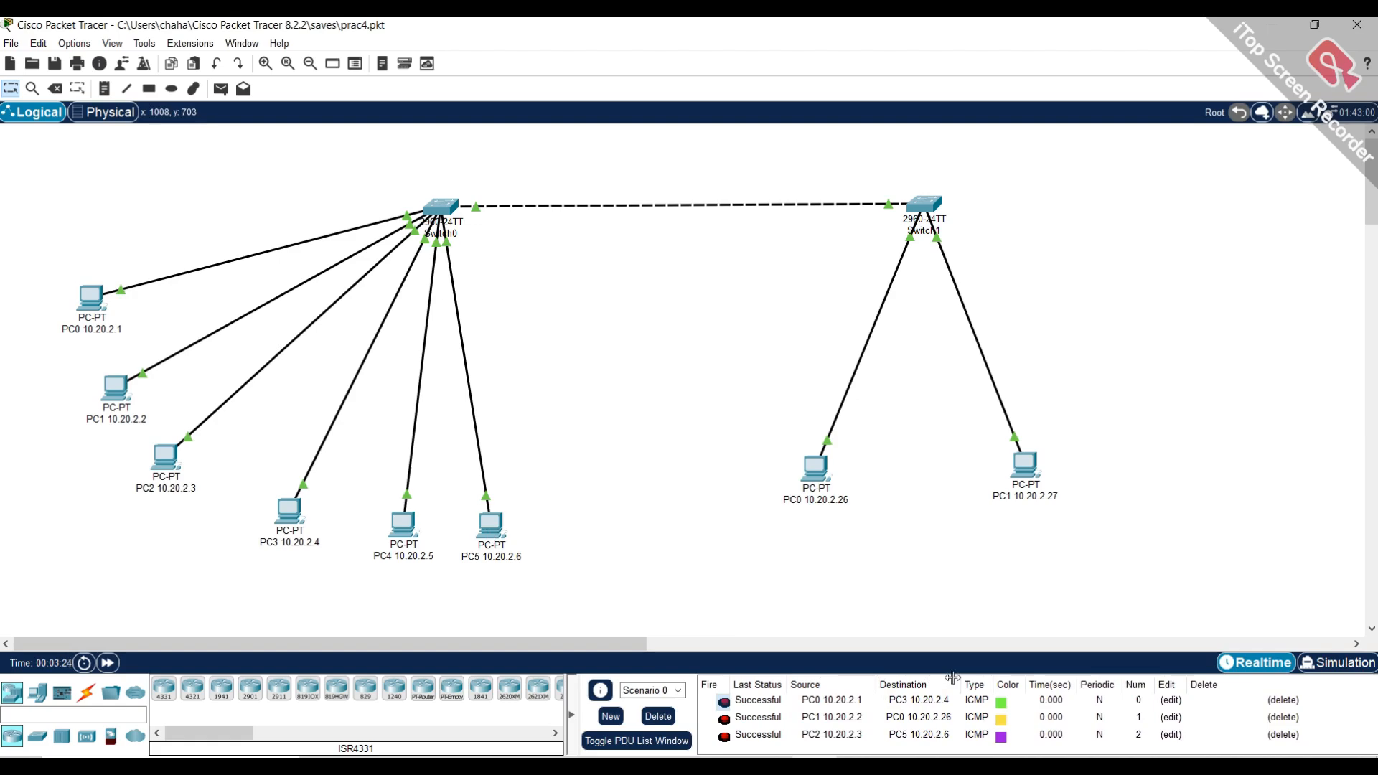
Step: Send a simple PDU from PC0 10.20.2.26 to PC3 10.20.2.4 and check its entry in the PDU list
click(224, 91)
click(799, 460)
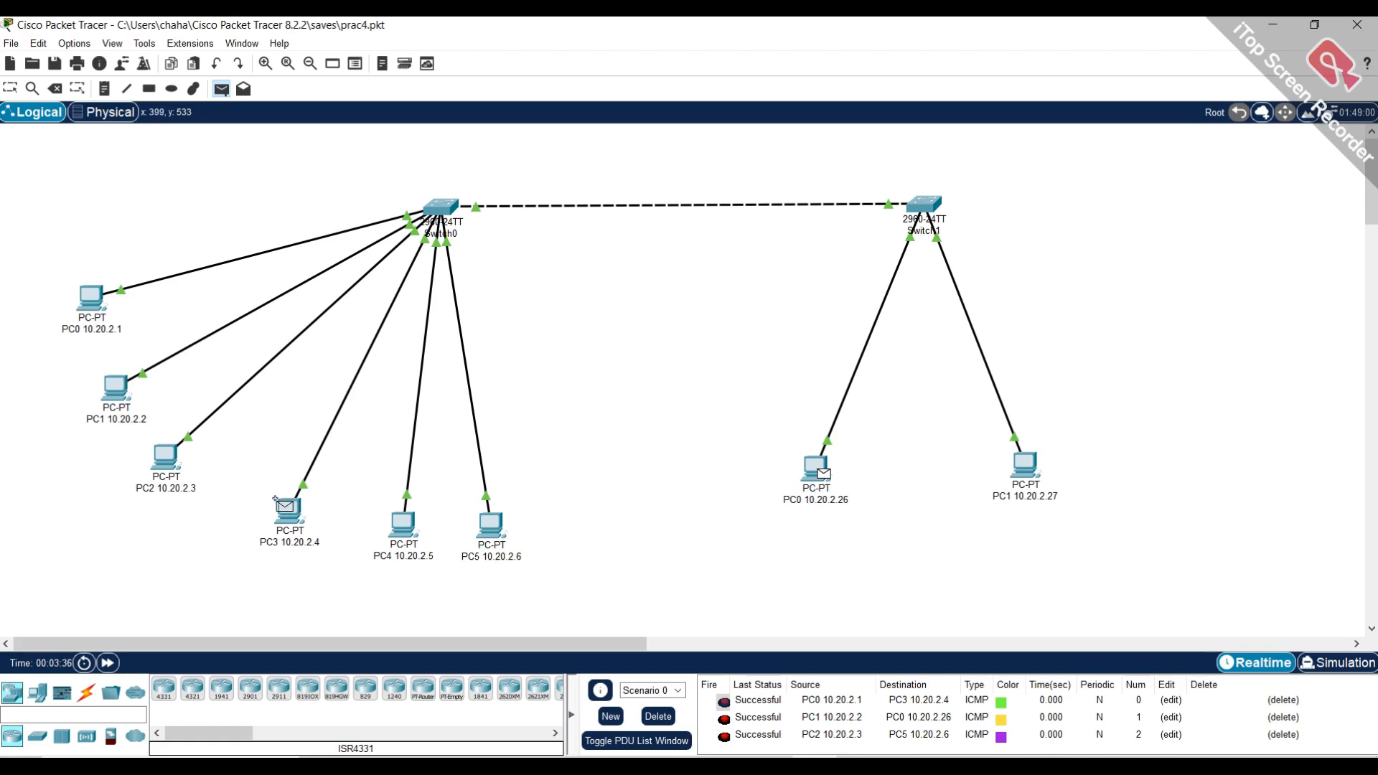
click(288, 509)
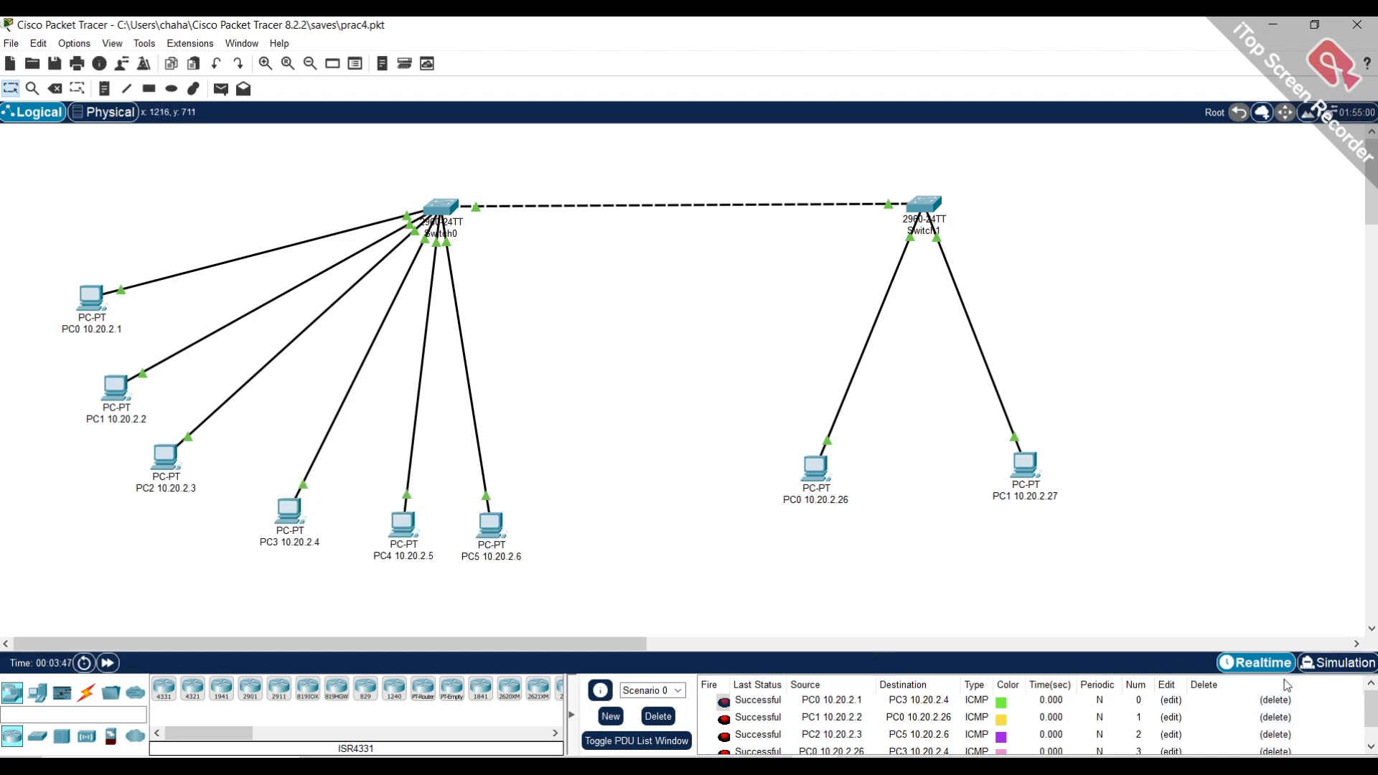
drag(1372, 710, 1373, 723)
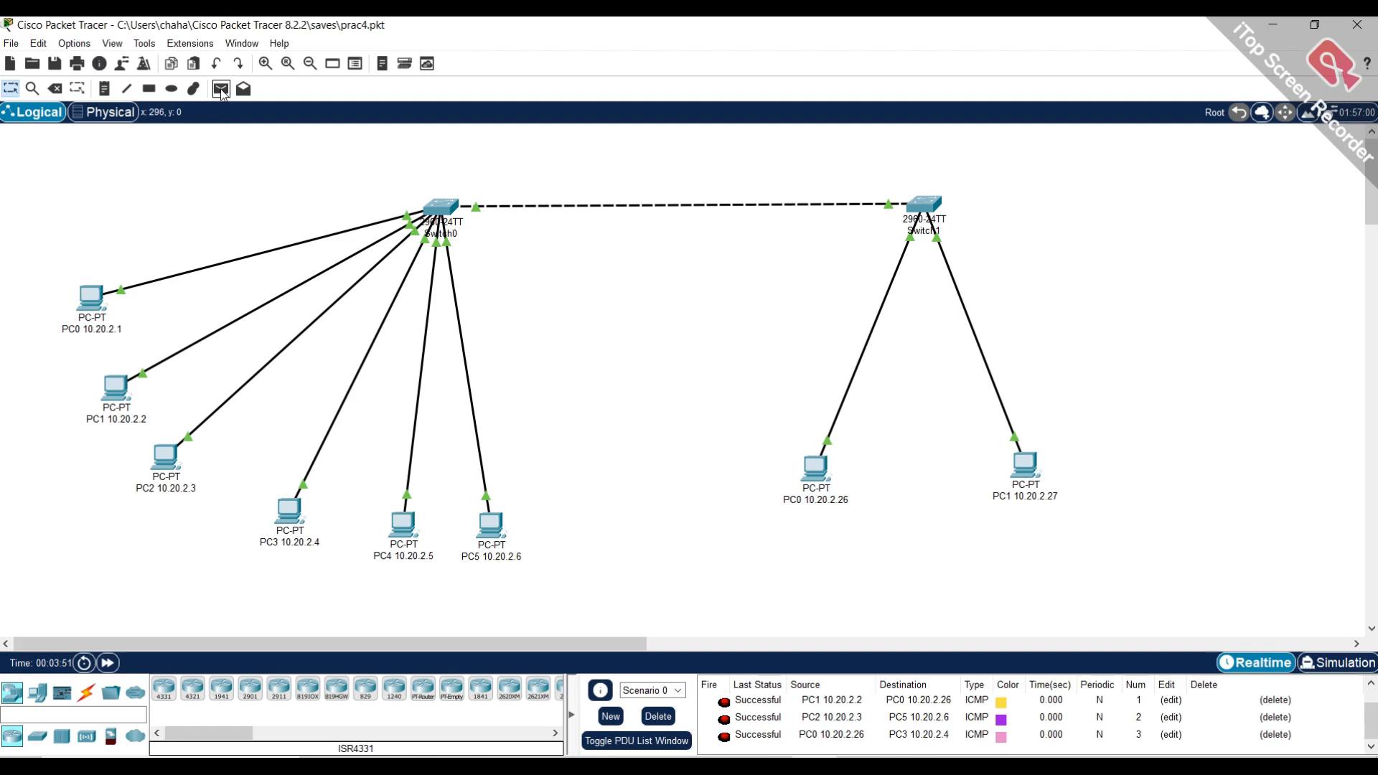
Step: Send a simple PDU in real time from PC4 10.20.2.5 to PC1 10.20.2.2
click(222, 89)
click(392, 520)
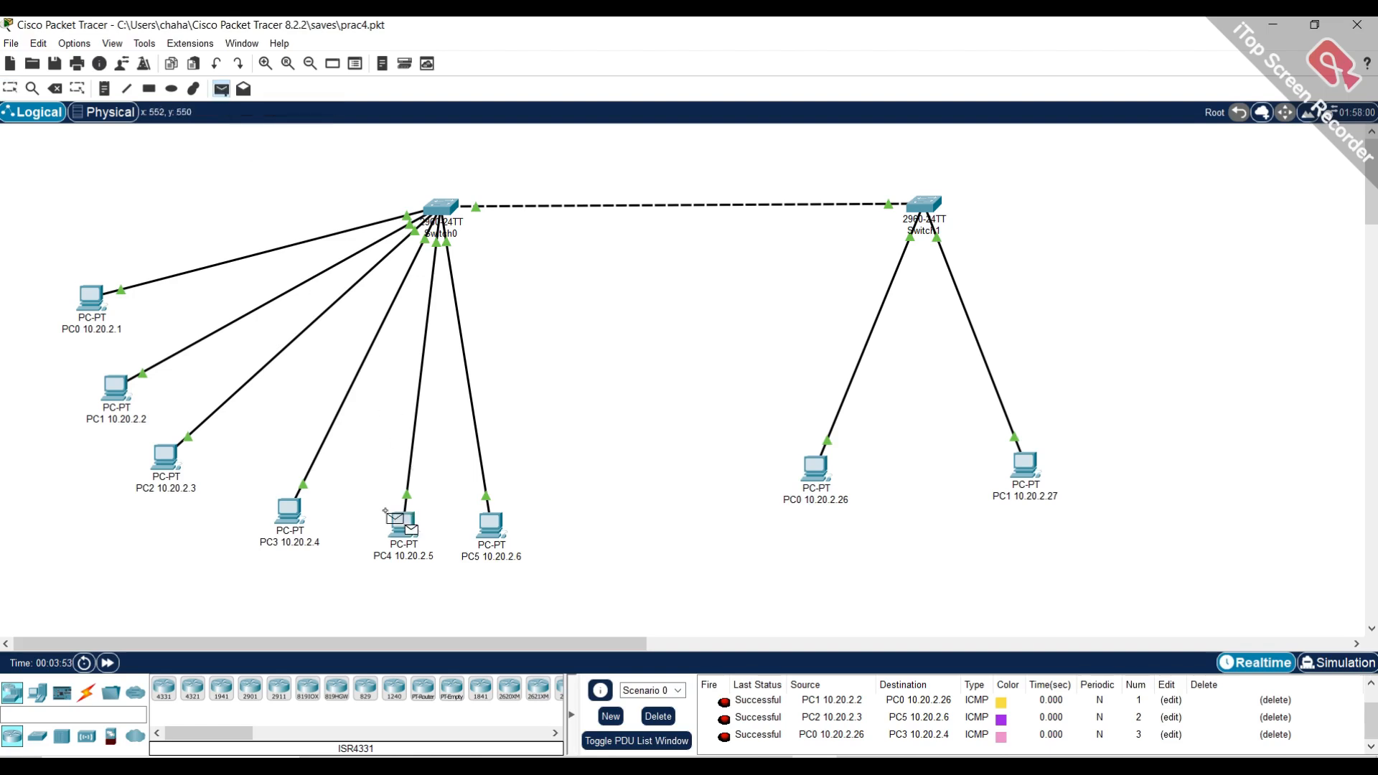
click(116, 383)
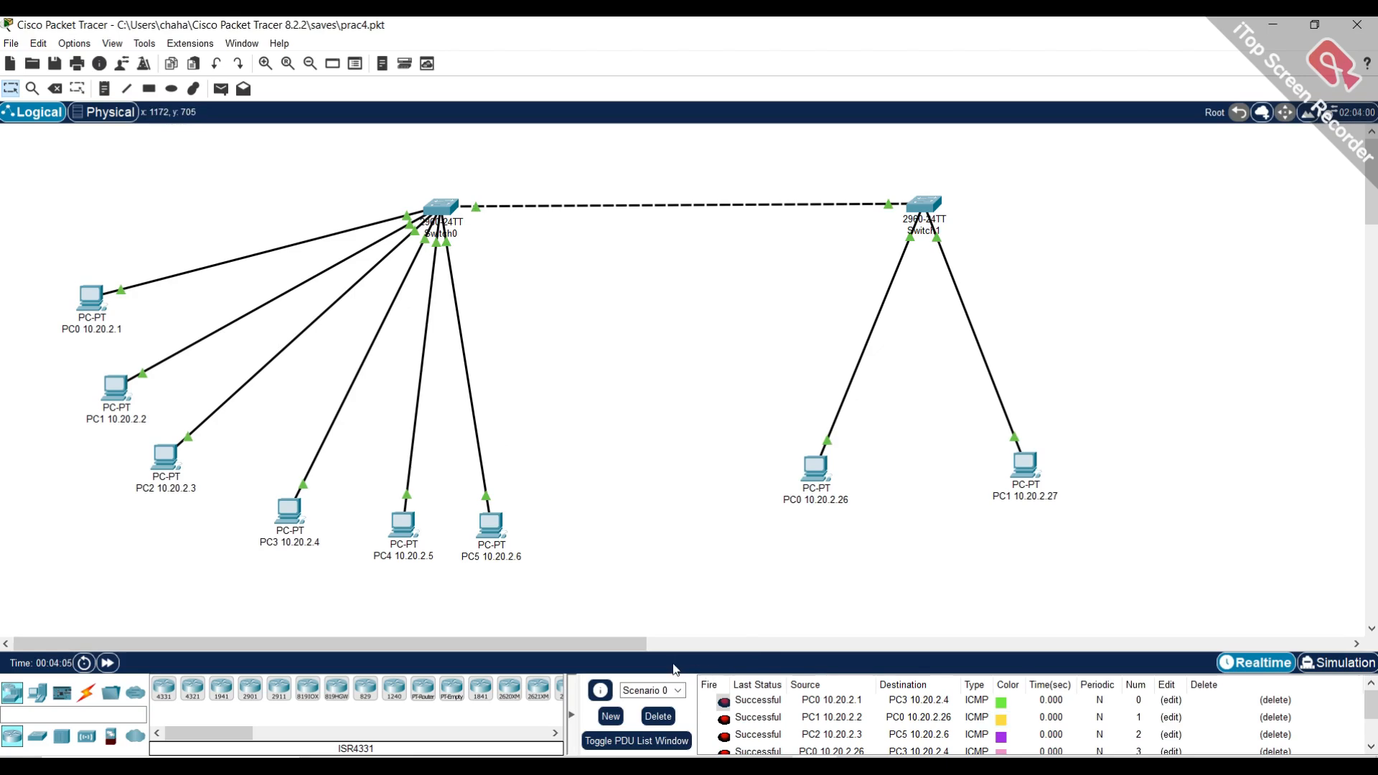
Step: Play all of Scenario 0's PDUs in simulation mode until they finish, and pause the simulation
click(1342, 665)
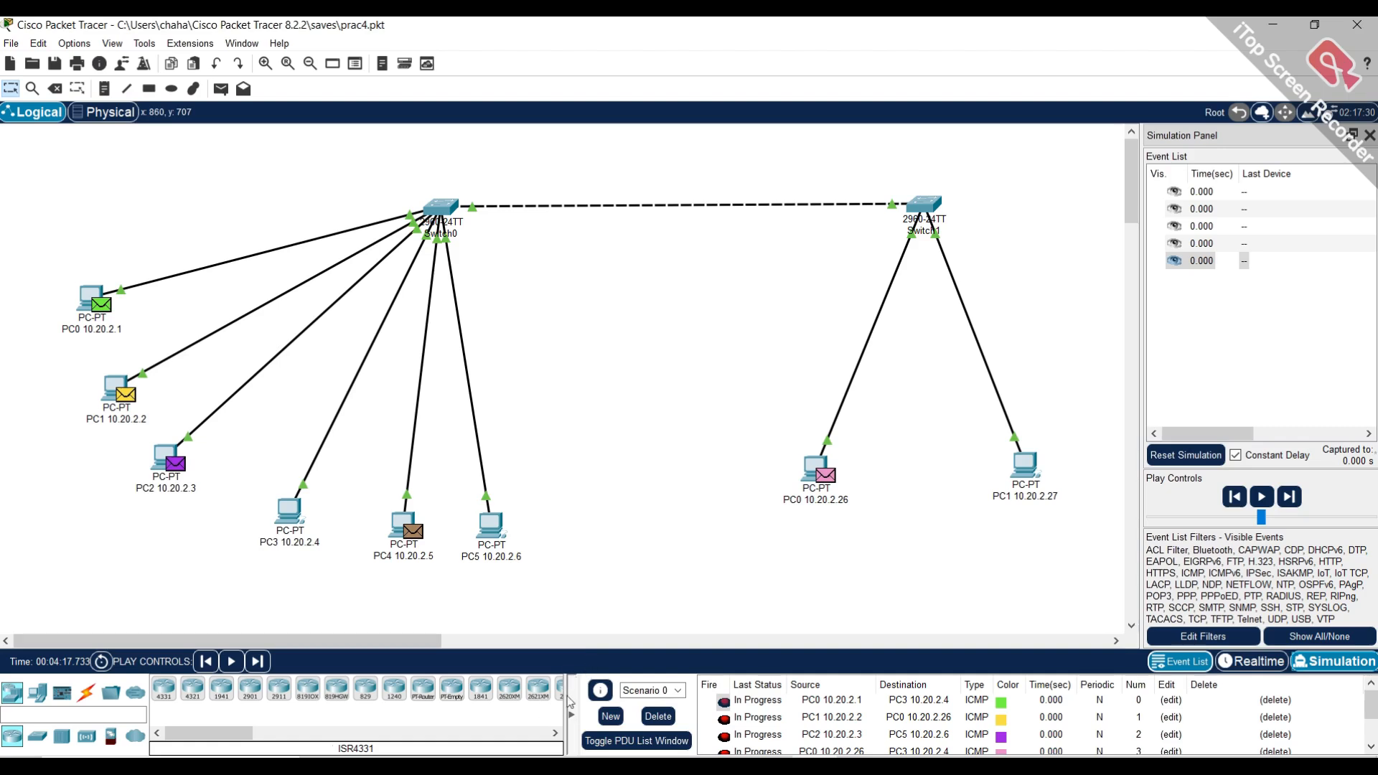
click(231, 663)
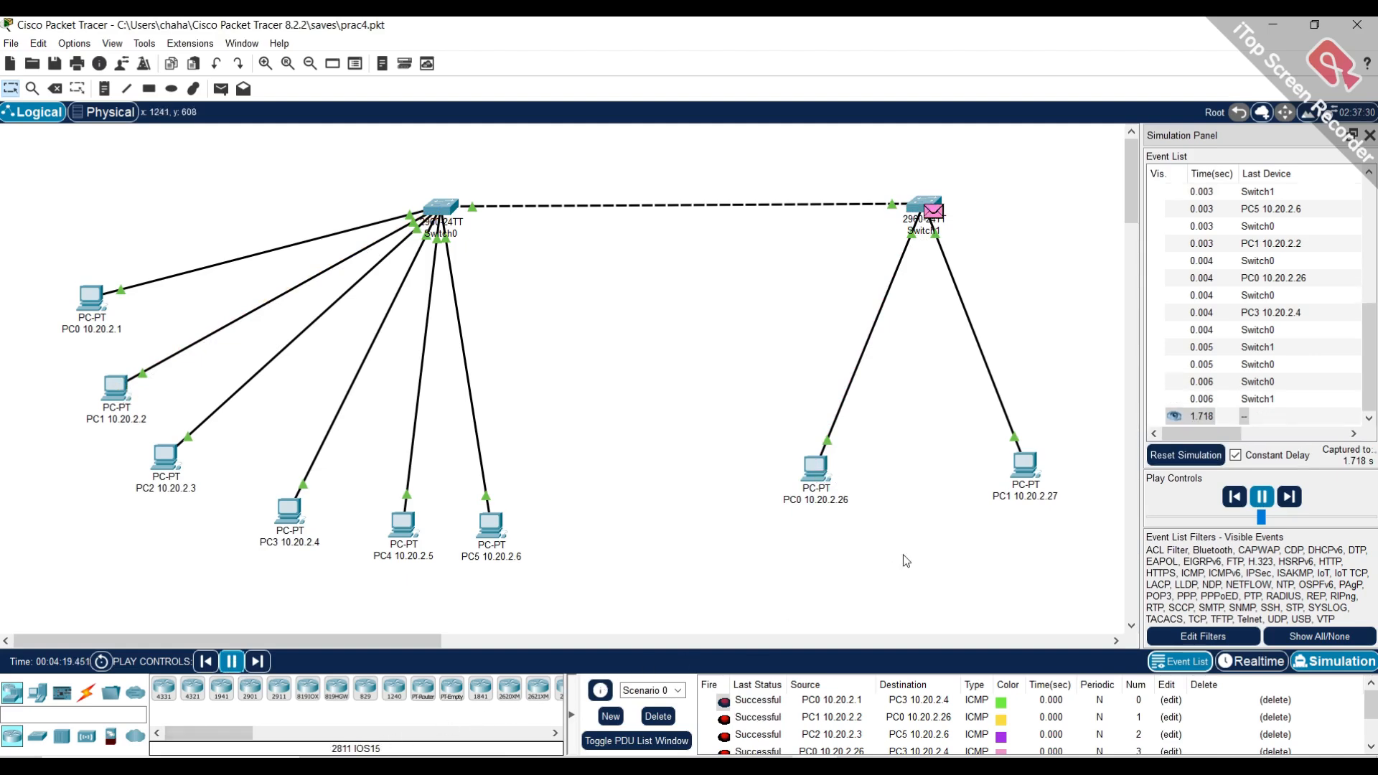
click(1262, 497)
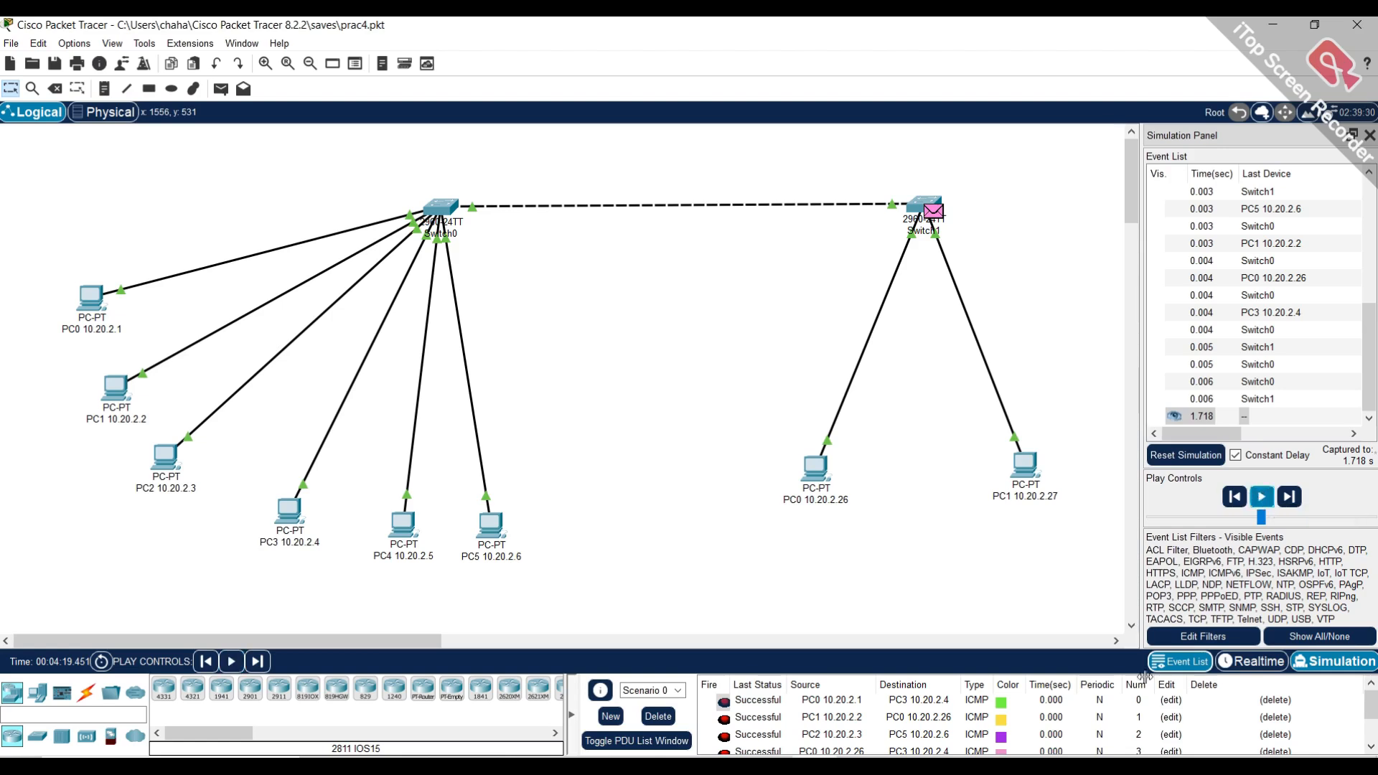
Step: Display Switch0's MAC address table from its command line with show mac-address-table
click(450, 209)
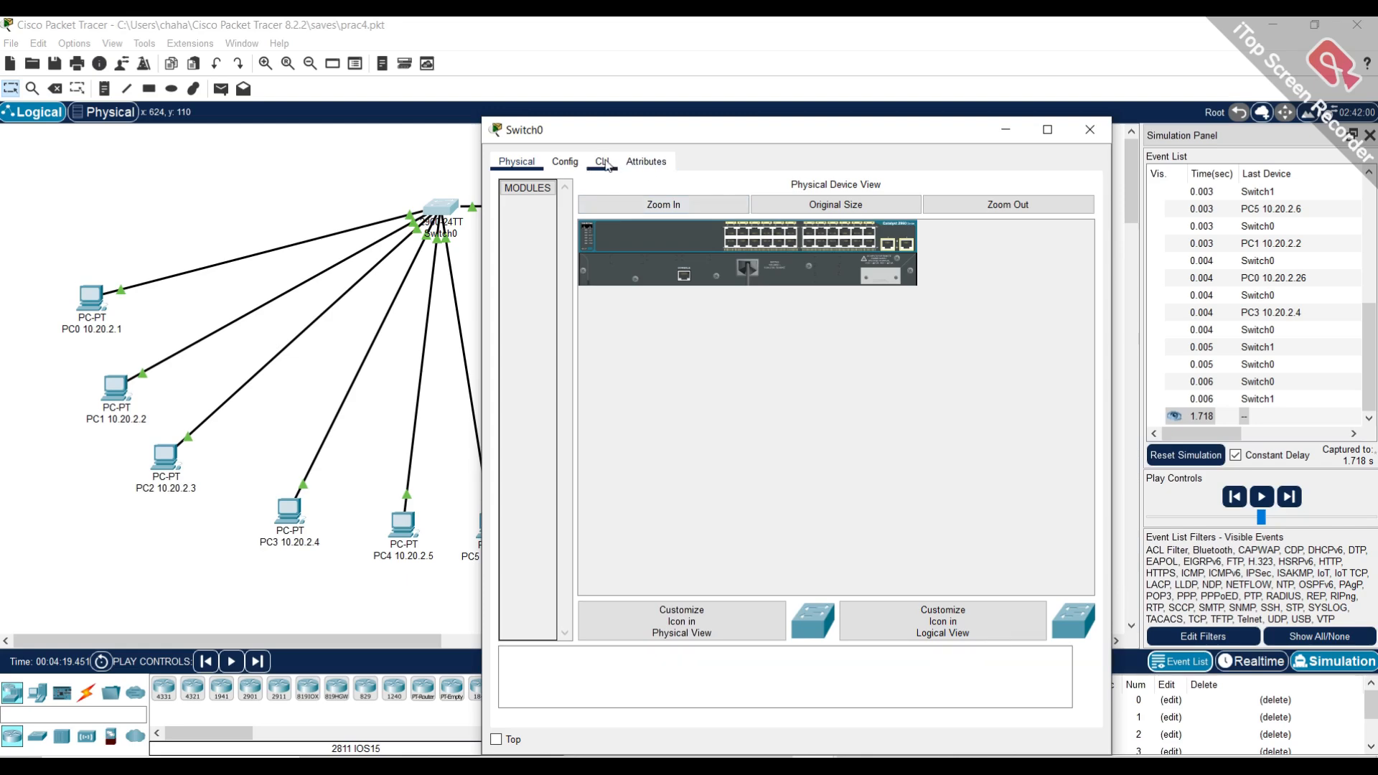
click(602, 161)
click(800, 511)
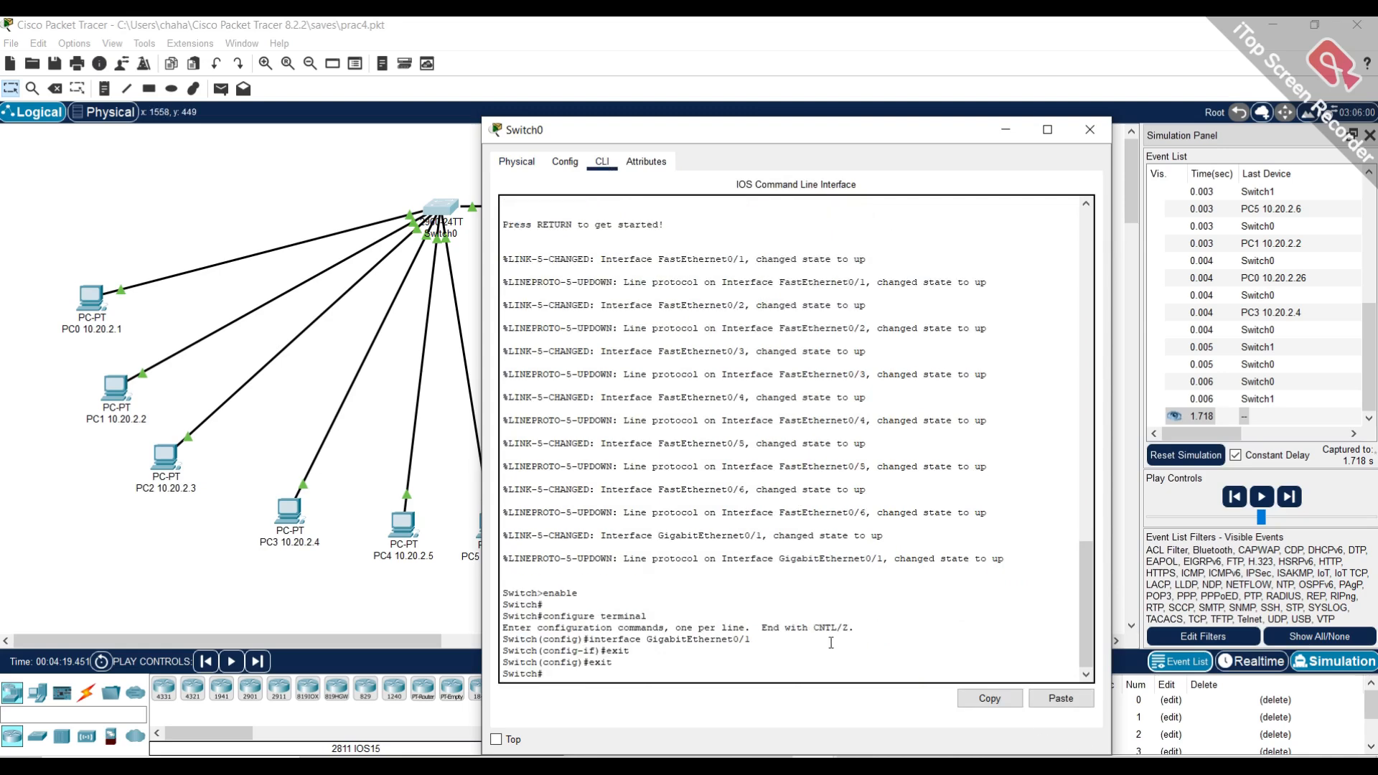
text(show)
text( ma-ad)
text(address)
text(-table)
key(Return)
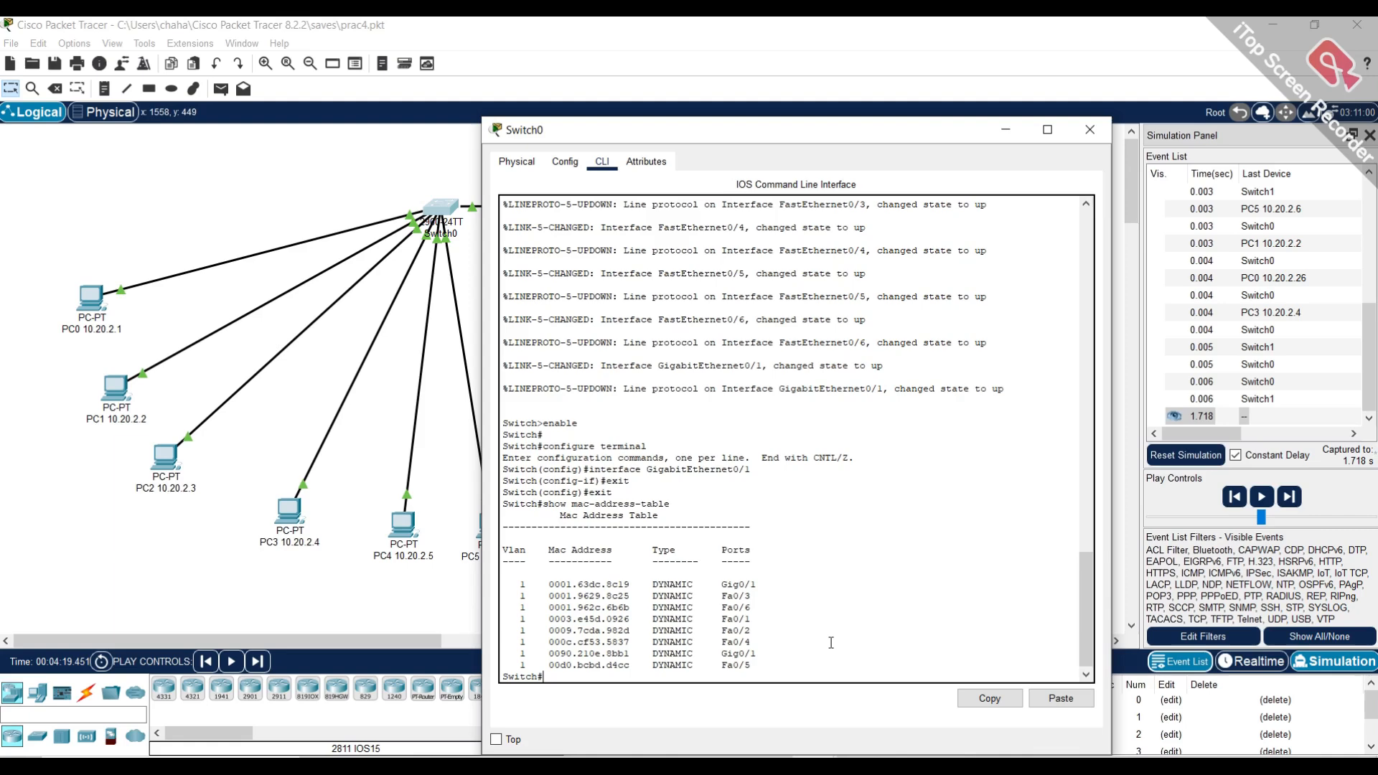
Step: Examine the port entries in Switch0's MAC address table, especially Gig0/1, against the topology's links, and close the switch window
drag(839, 130, 878, 62)
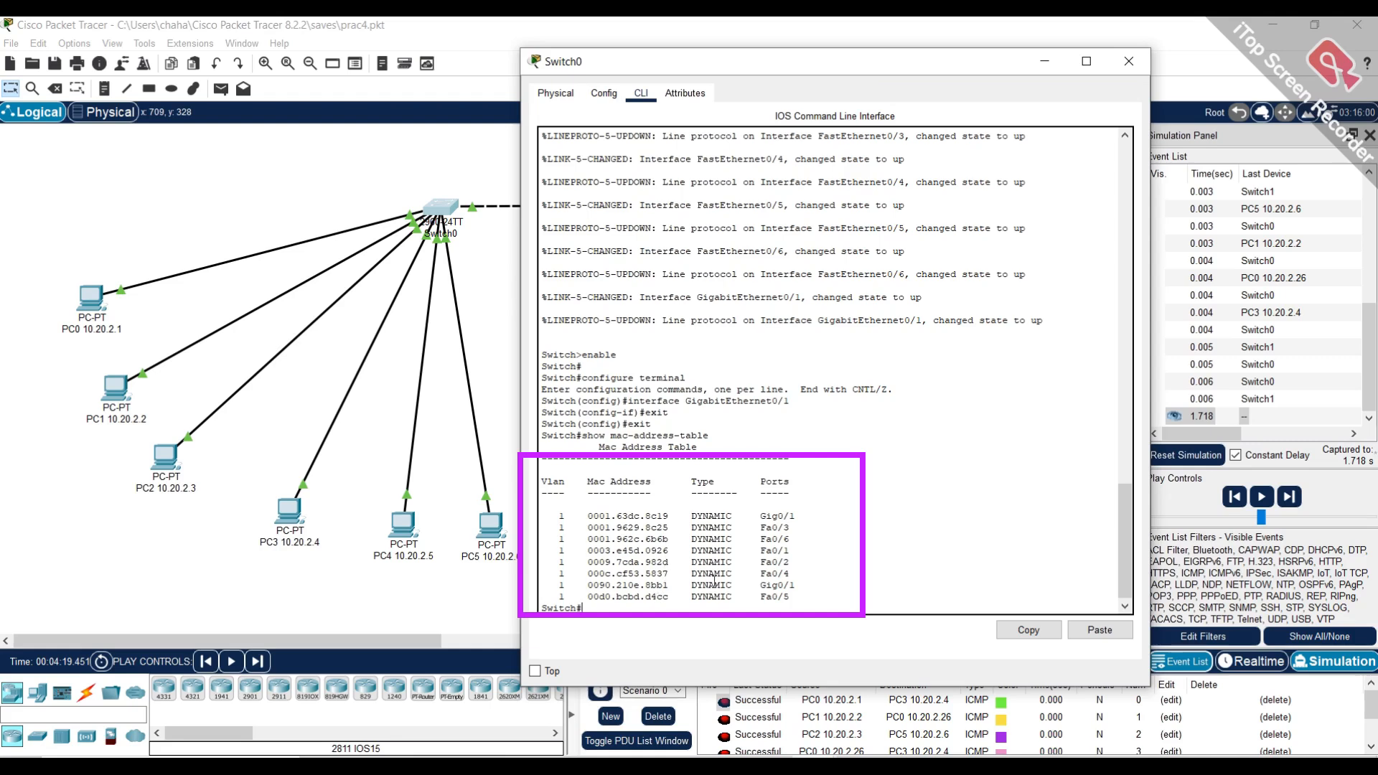
drag(1128, 564, 1129, 574)
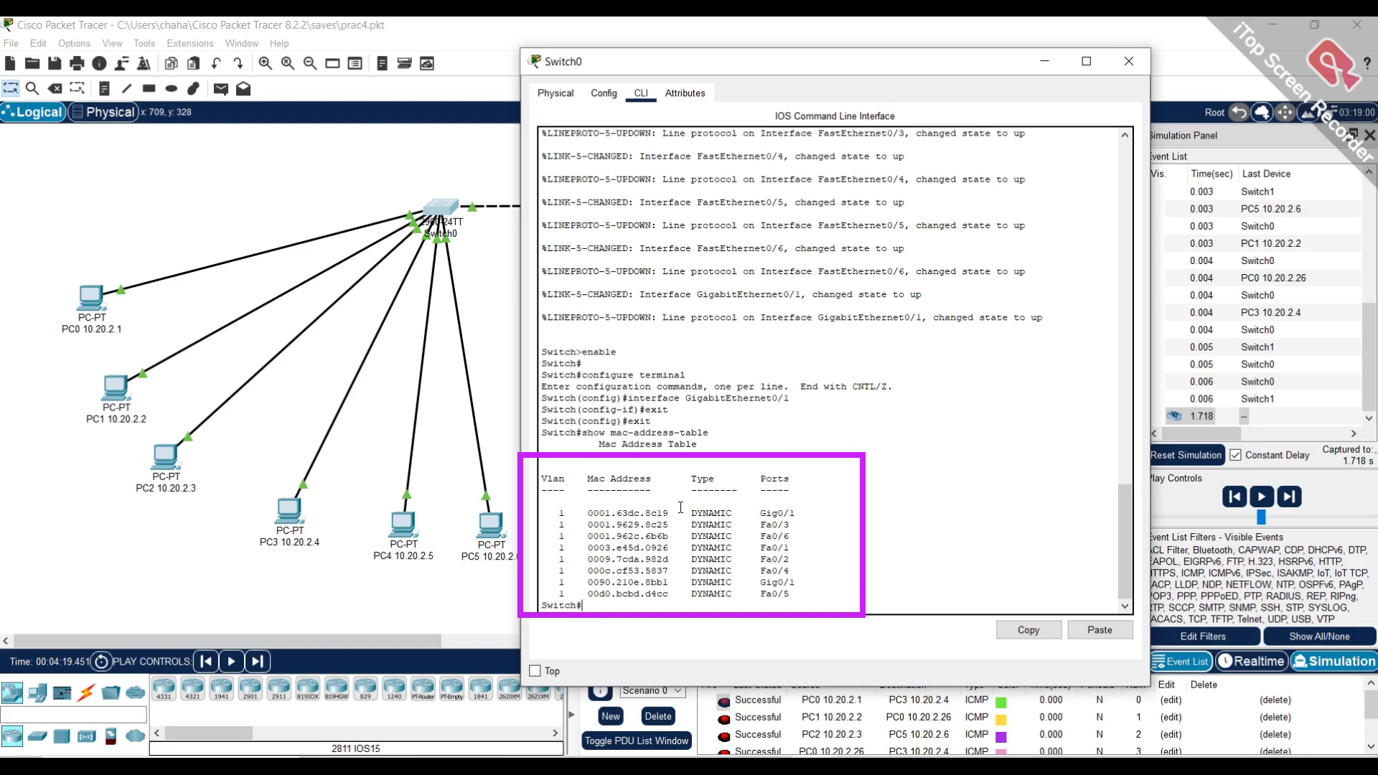
drag(758, 511, 789, 504)
click(770, 529)
drag(759, 523, 793, 582)
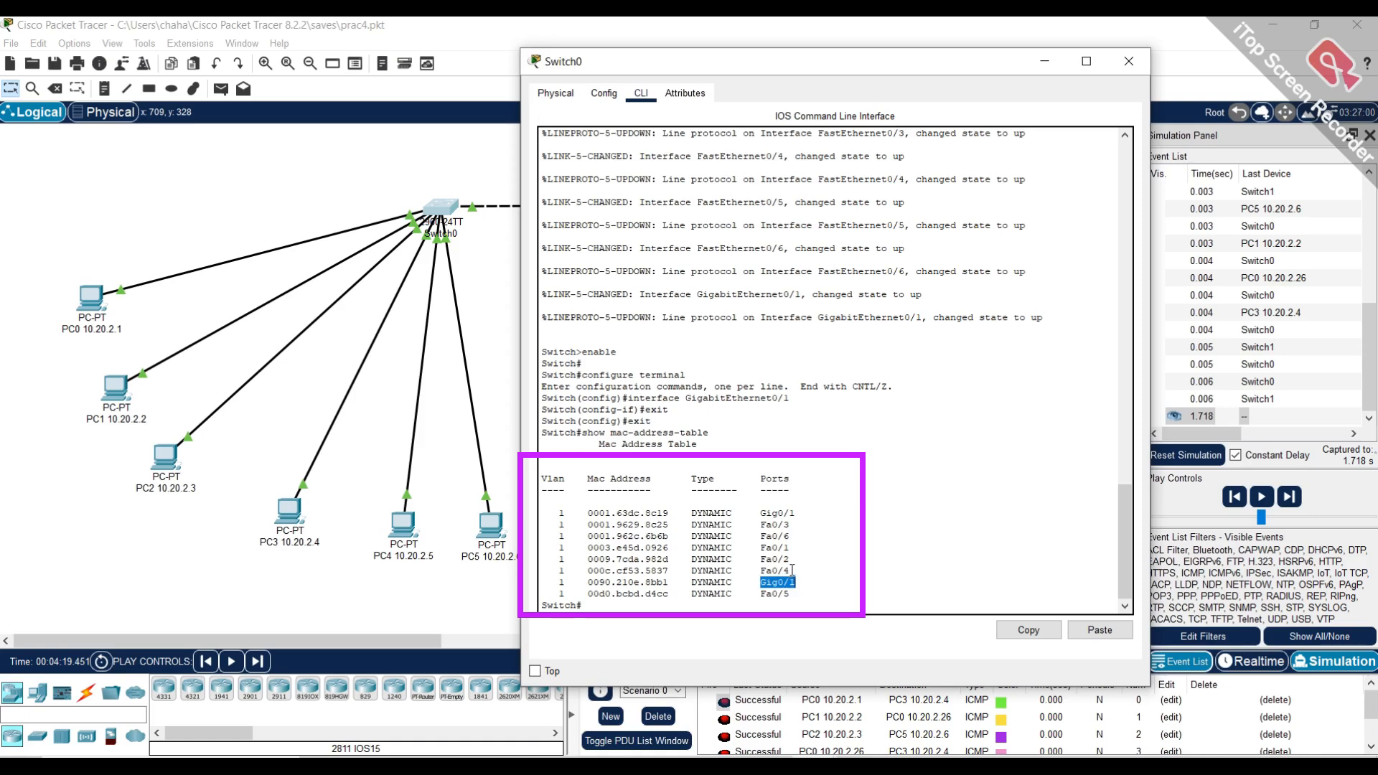
drag(756, 513, 808, 507)
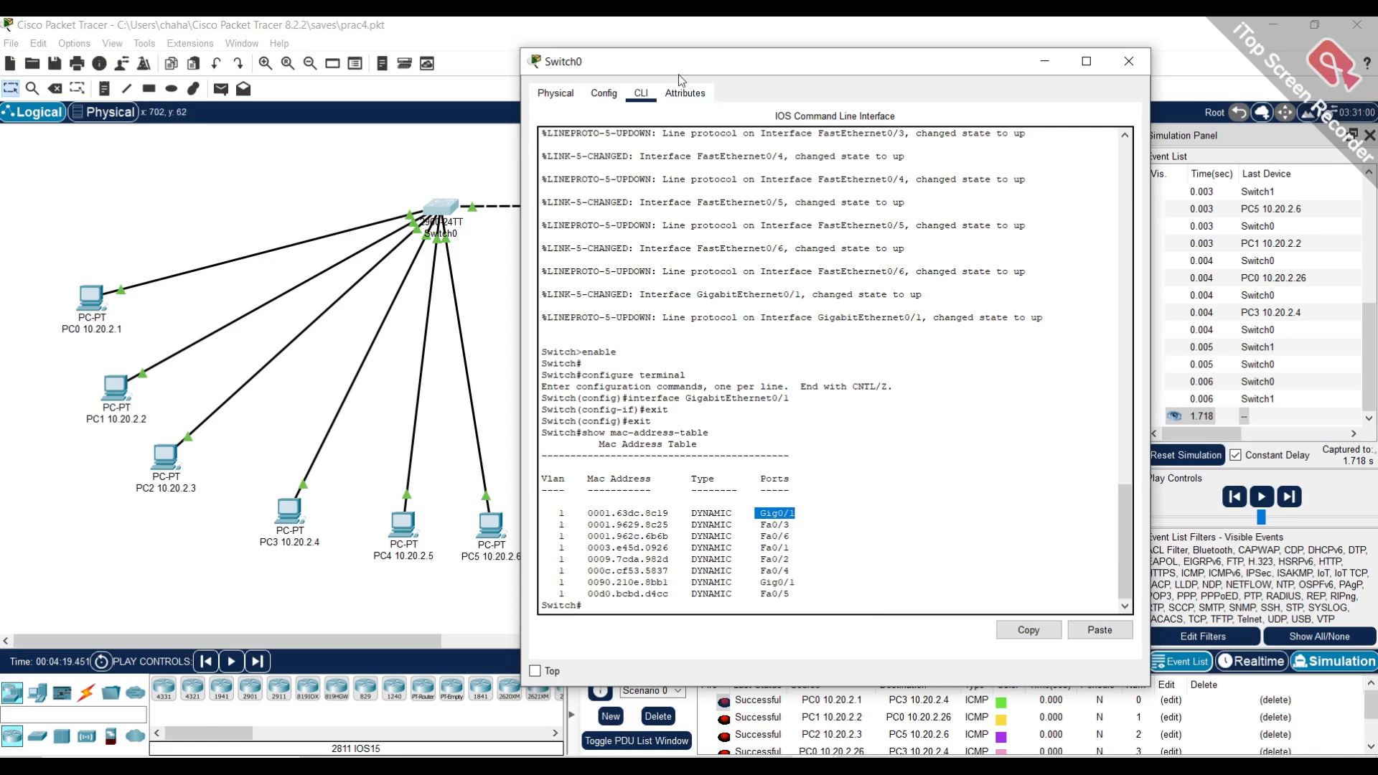
drag(693, 66, 865, 98)
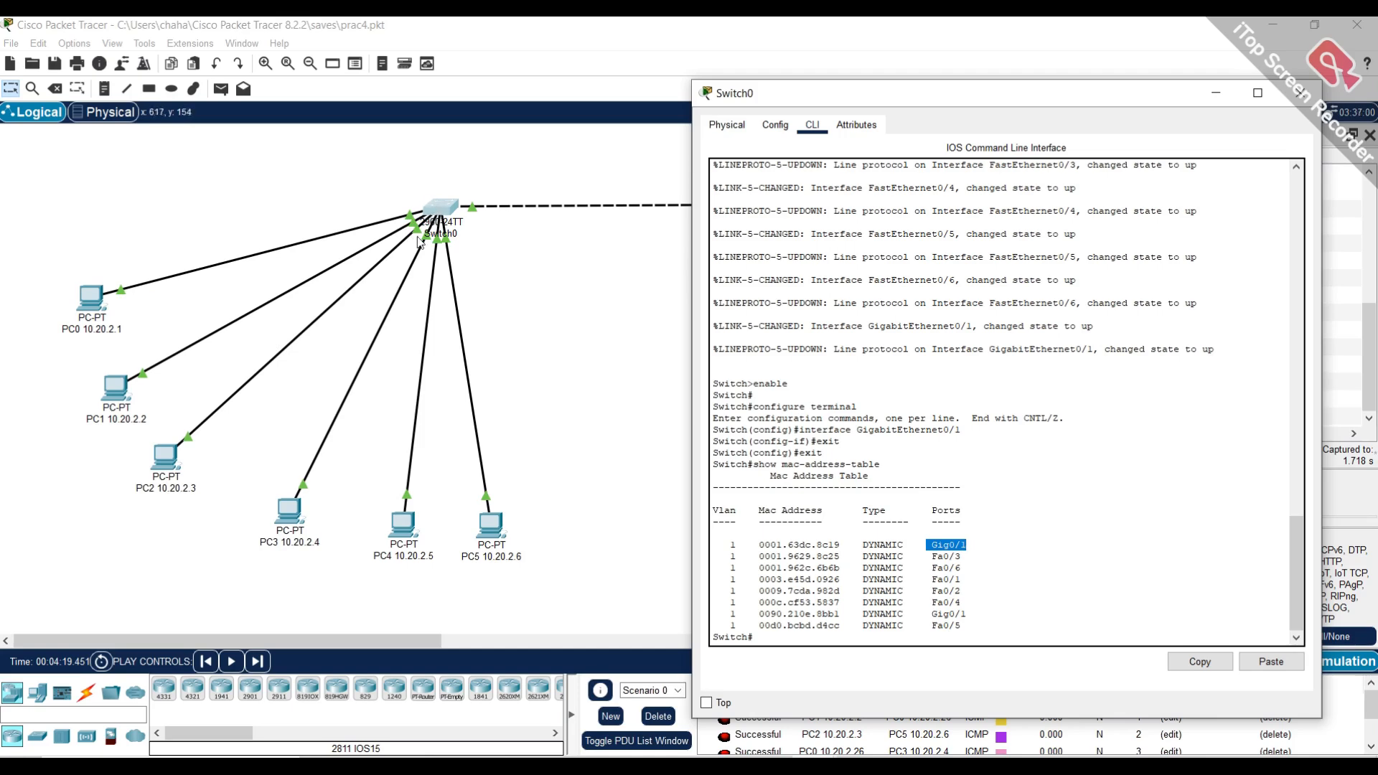
drag(850, 106, 618, 534)
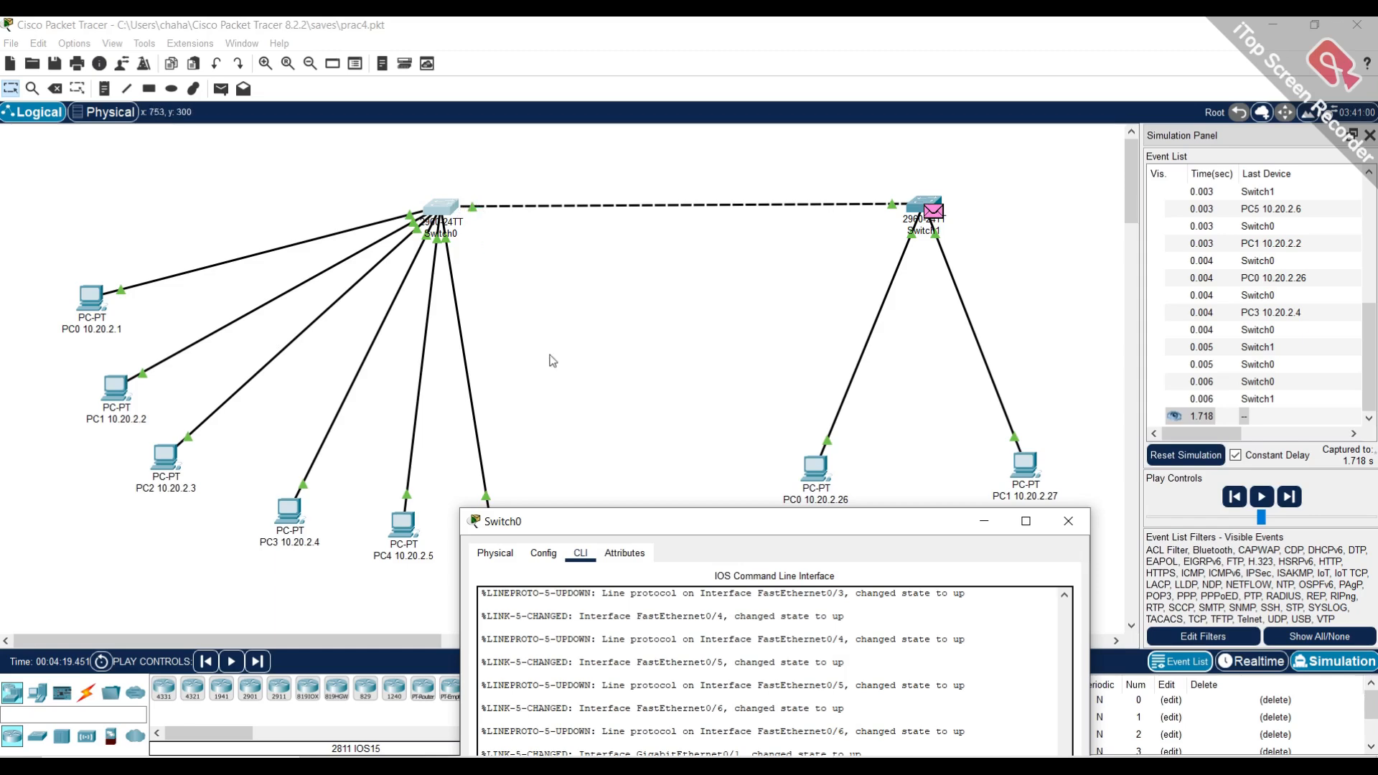
drag(667, 530, 711, 270)
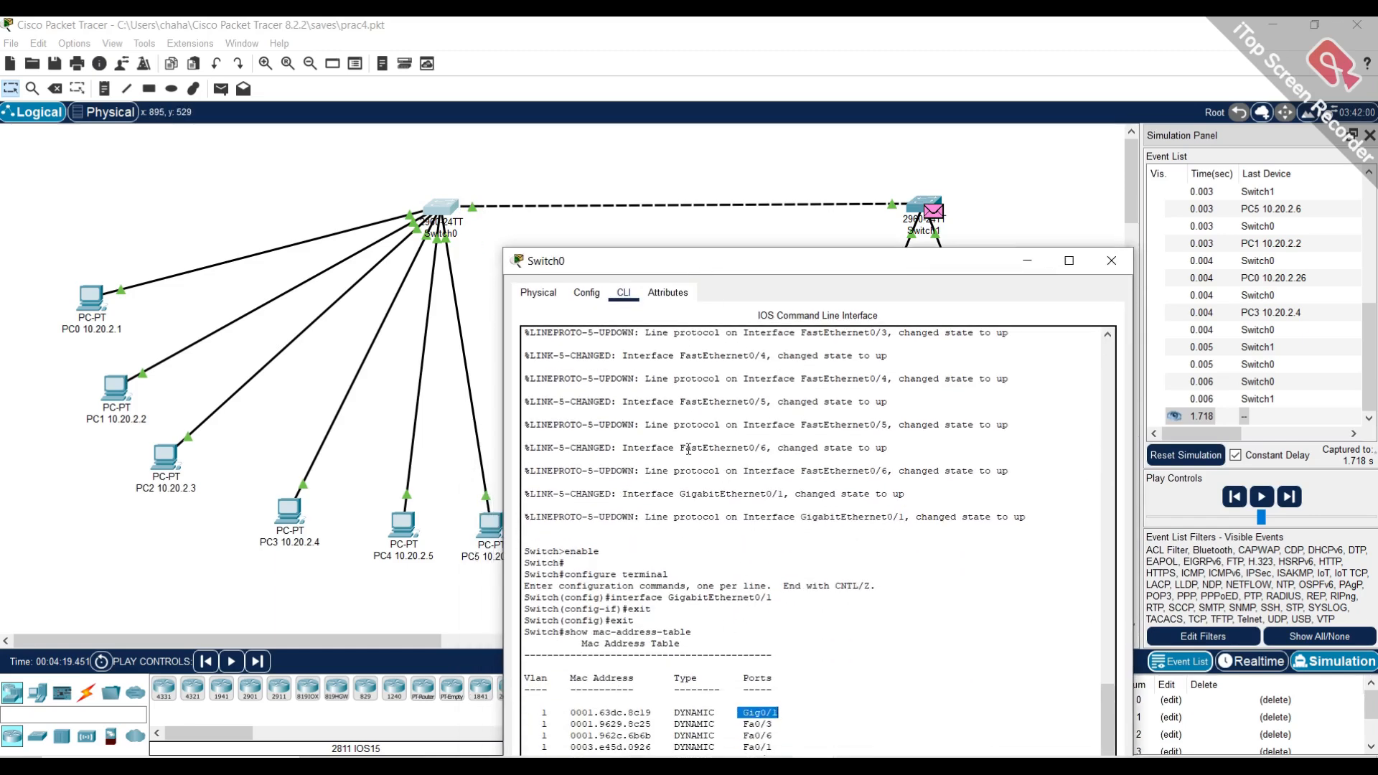
drag(619, 268, 631, 339)
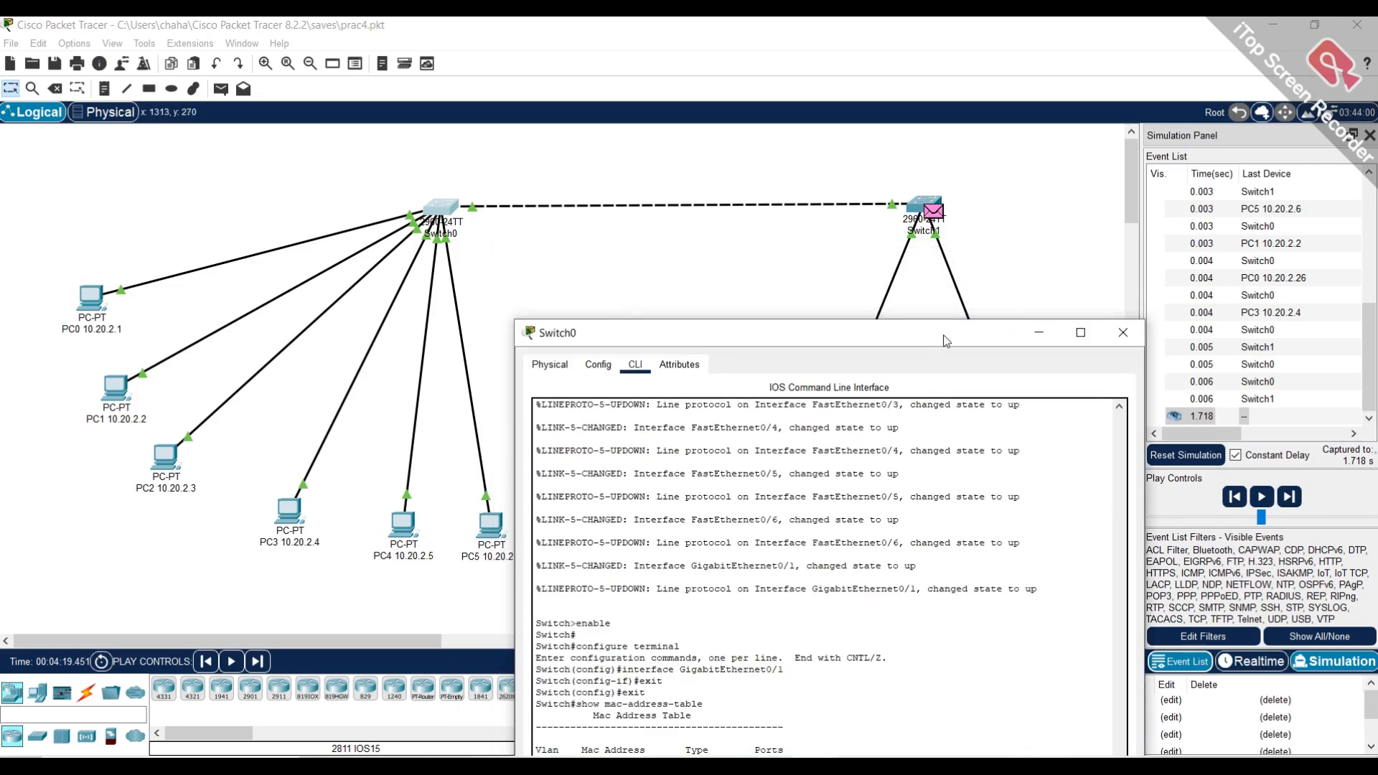
drag(943, 342, 854, 147)
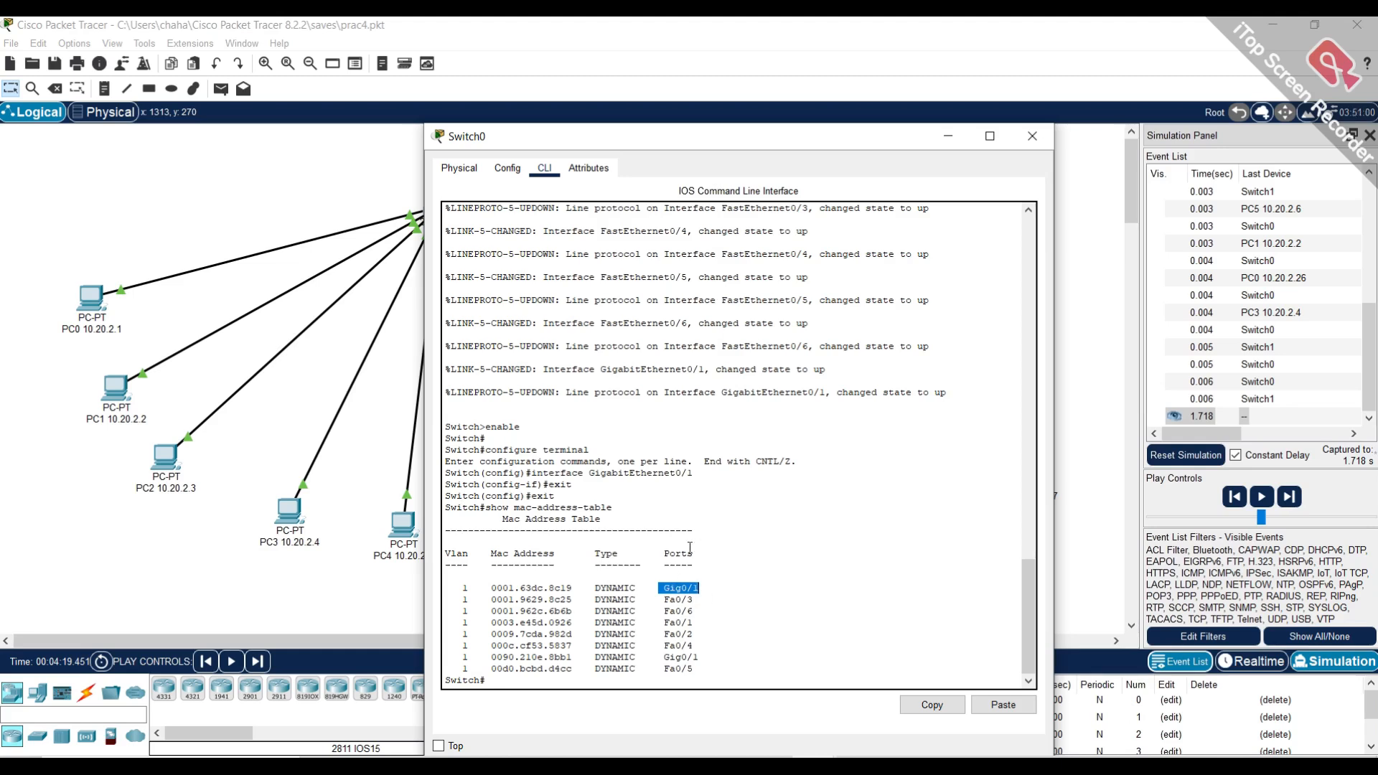
click(1032, 135)
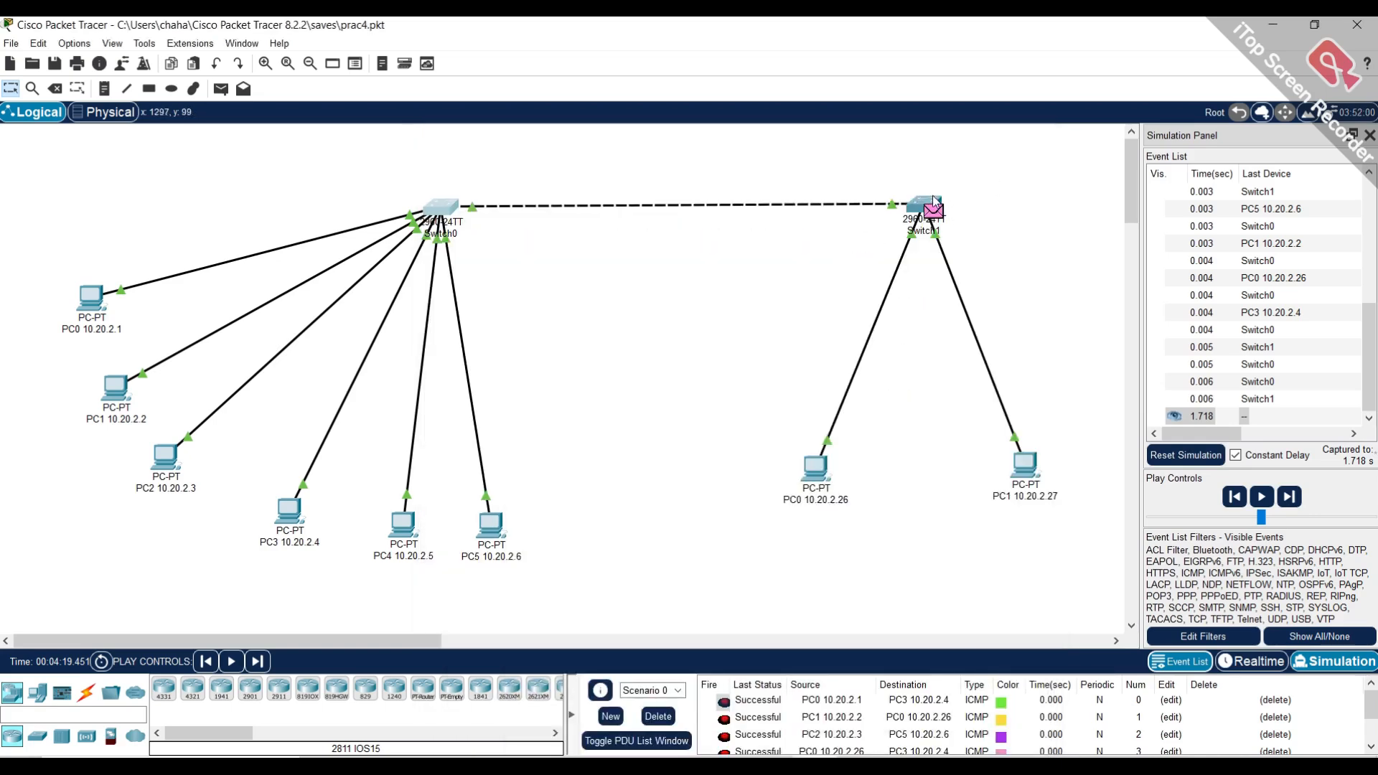
Step: Open Switch1's configuration and select its GigabitEthernet0/1 interface to enter privileged configuration mode
click(929, 205)
click(603, 162)
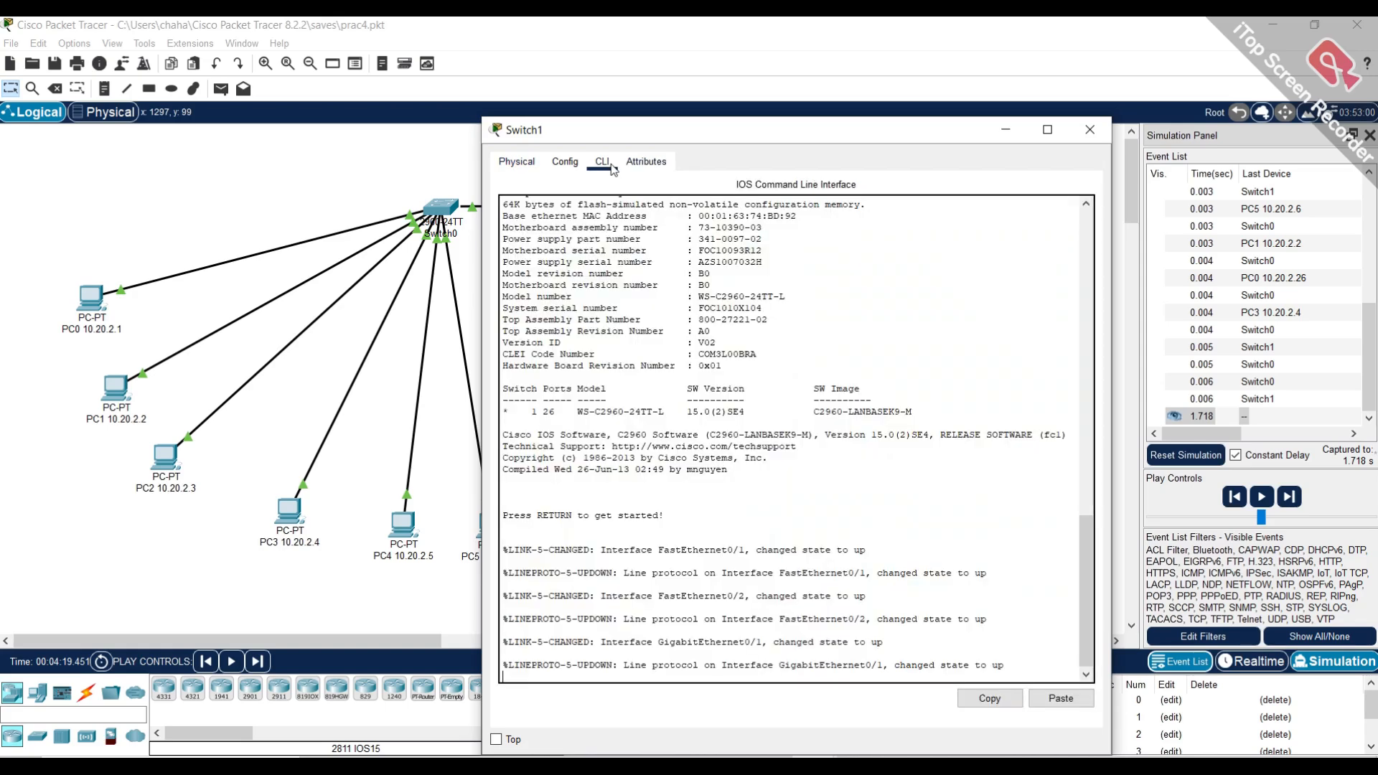
click(565, 161)
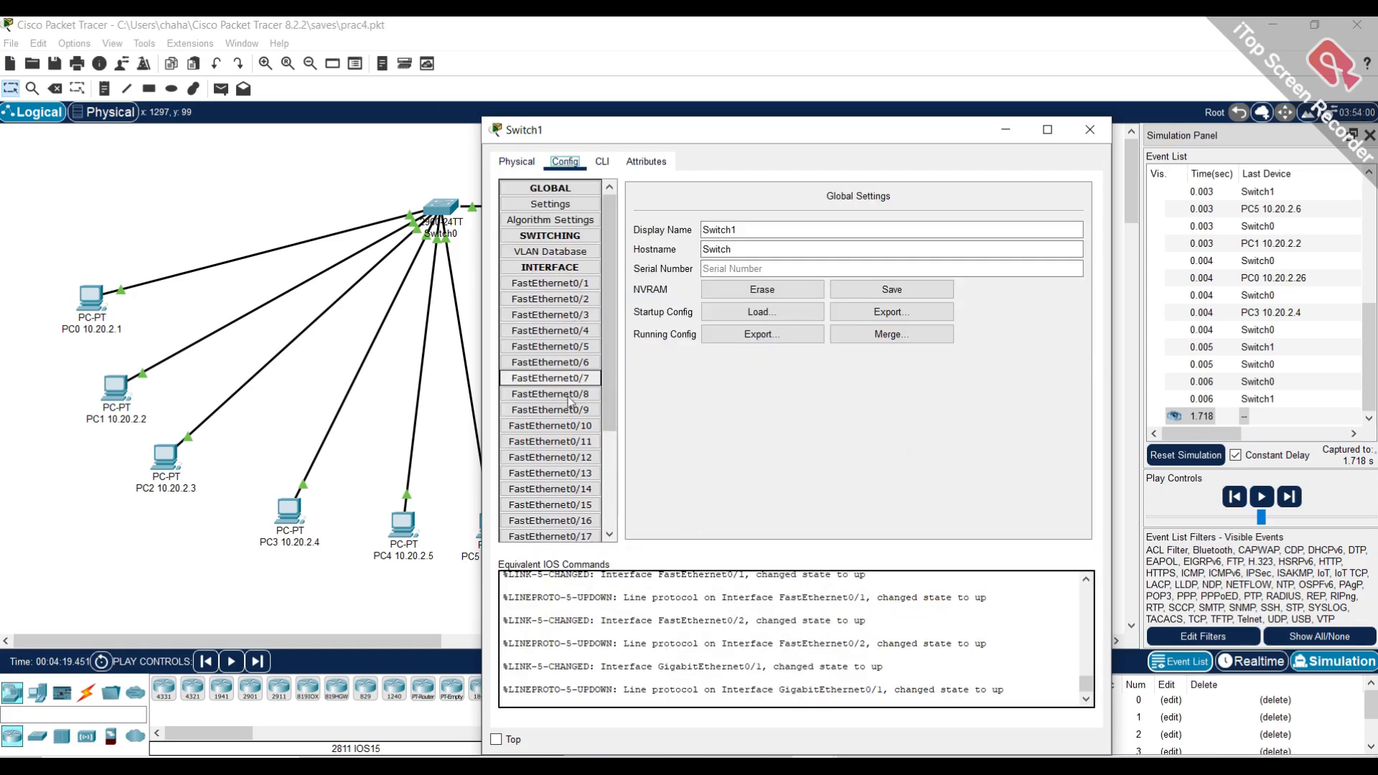
scroll(574, 474, down, 2)
scroll(583, 521, down, 2)
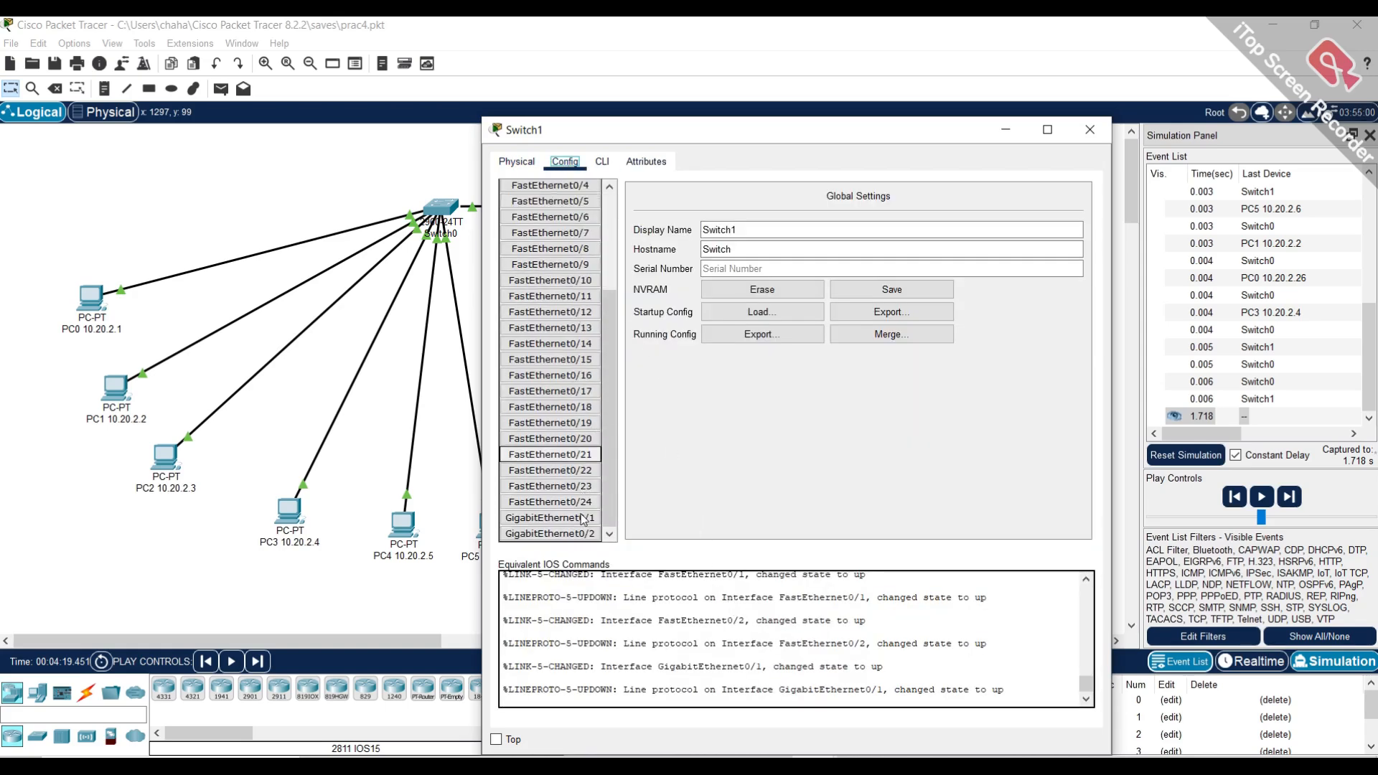
click(583, 518)
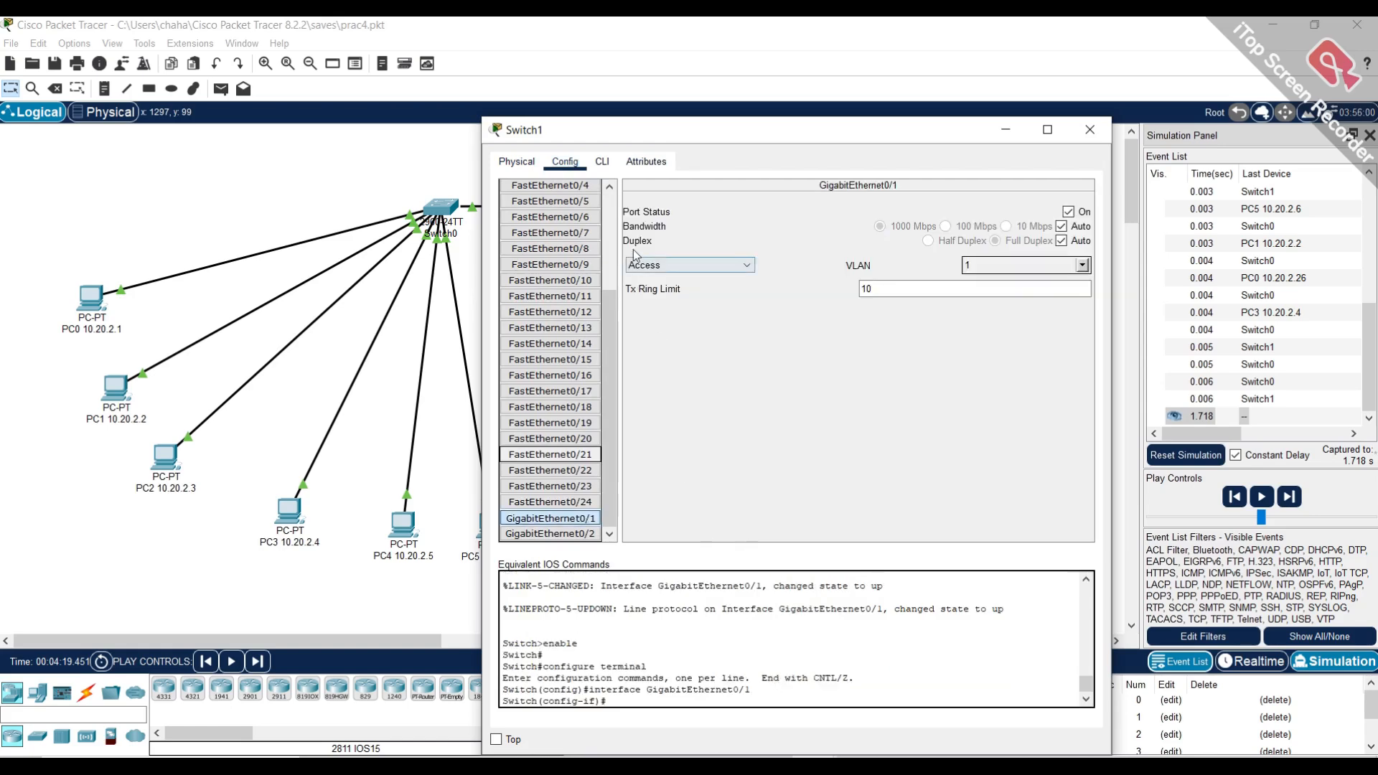
Step: Exit interface and global configuration modes on Switch1's command line to return to the privileged prompt
click(600, 162)
text(e)
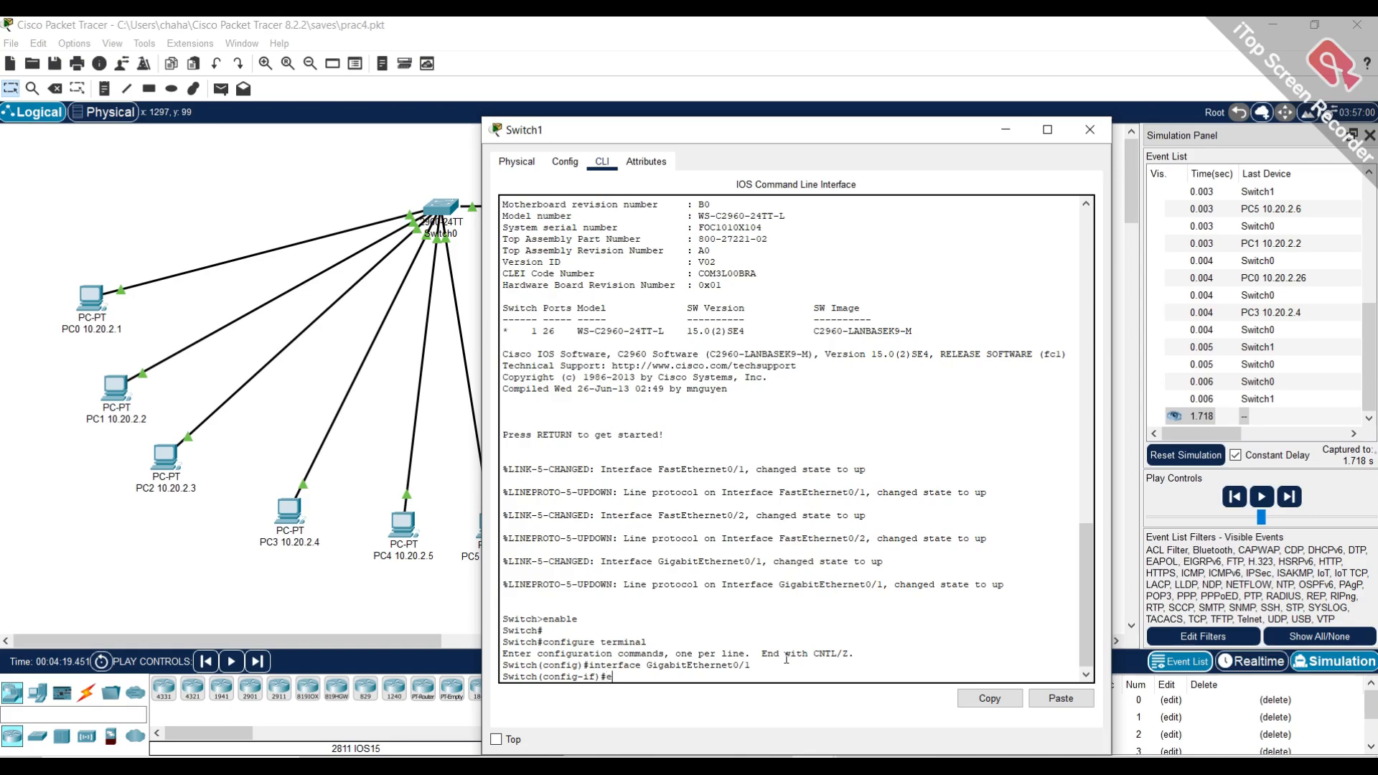
text(xit\)
key(Return)
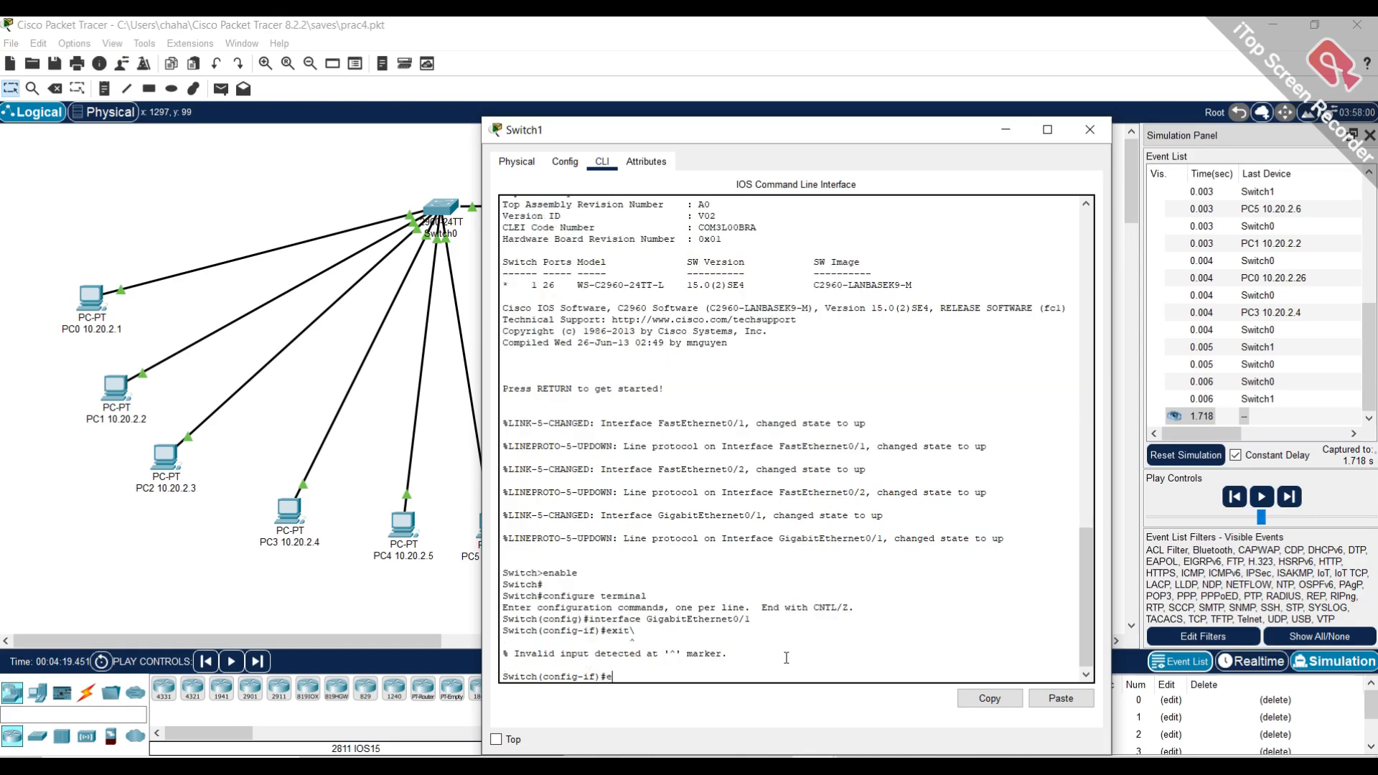
key(Return)
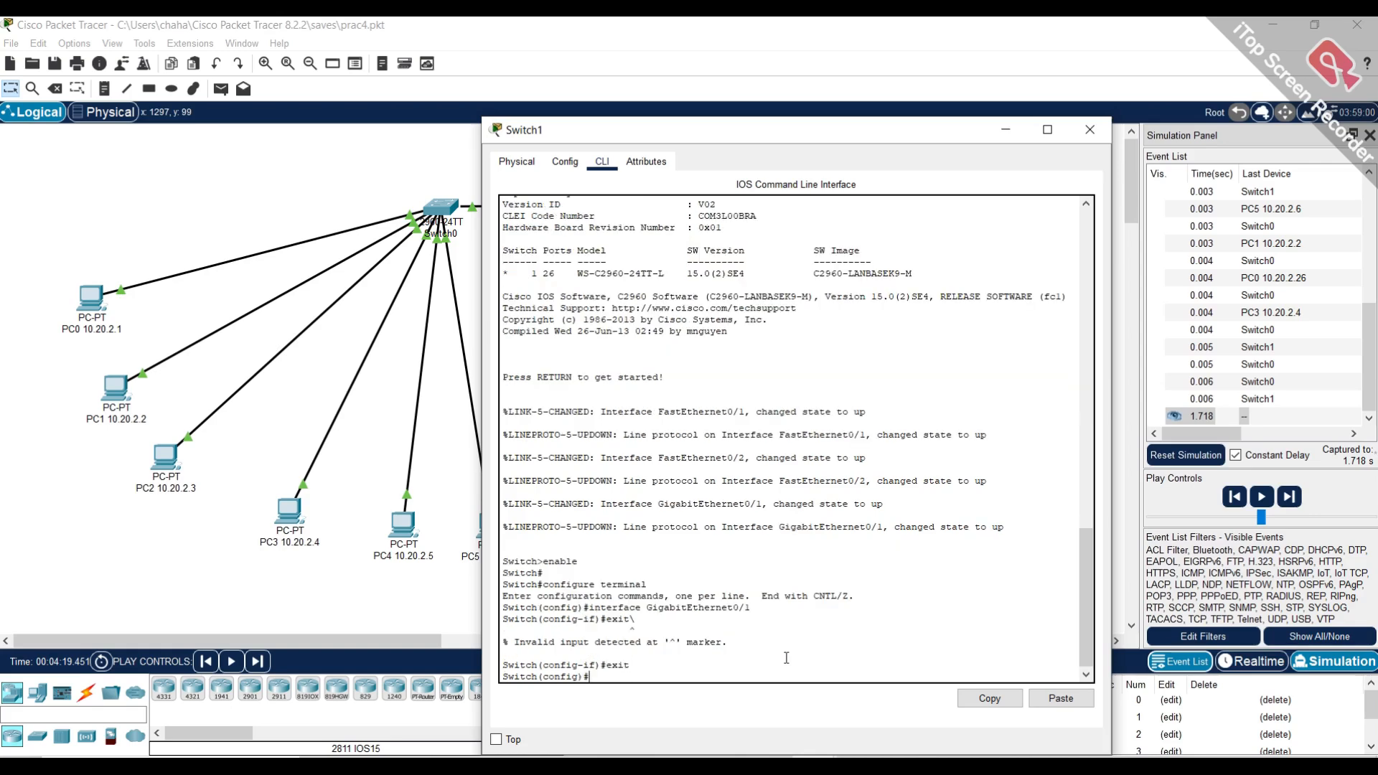
text(exit)
key(Return)
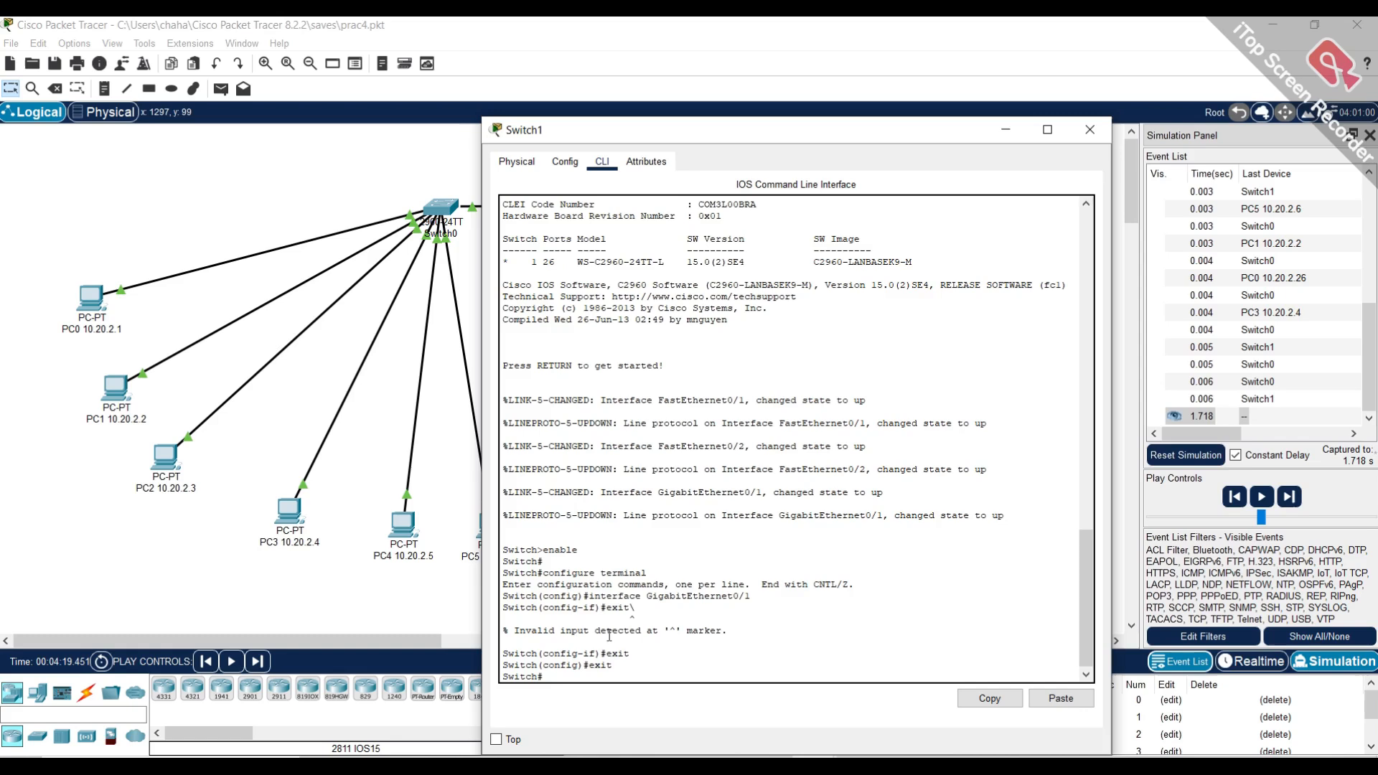
Step: Run en and show mac-address-table on Switch1 to display its MAC address table
scroll(650, 666, down, 1)
text(en)
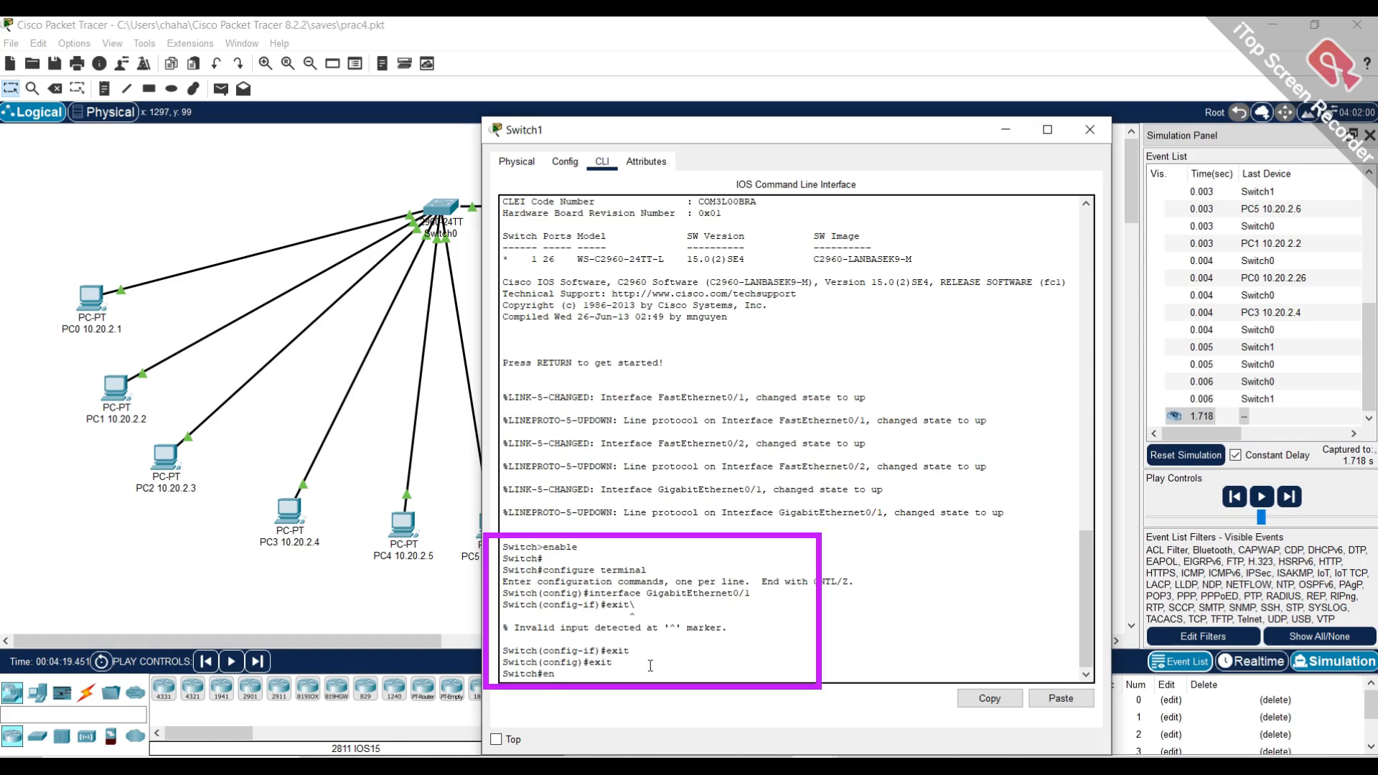
key(Return)
text(show)
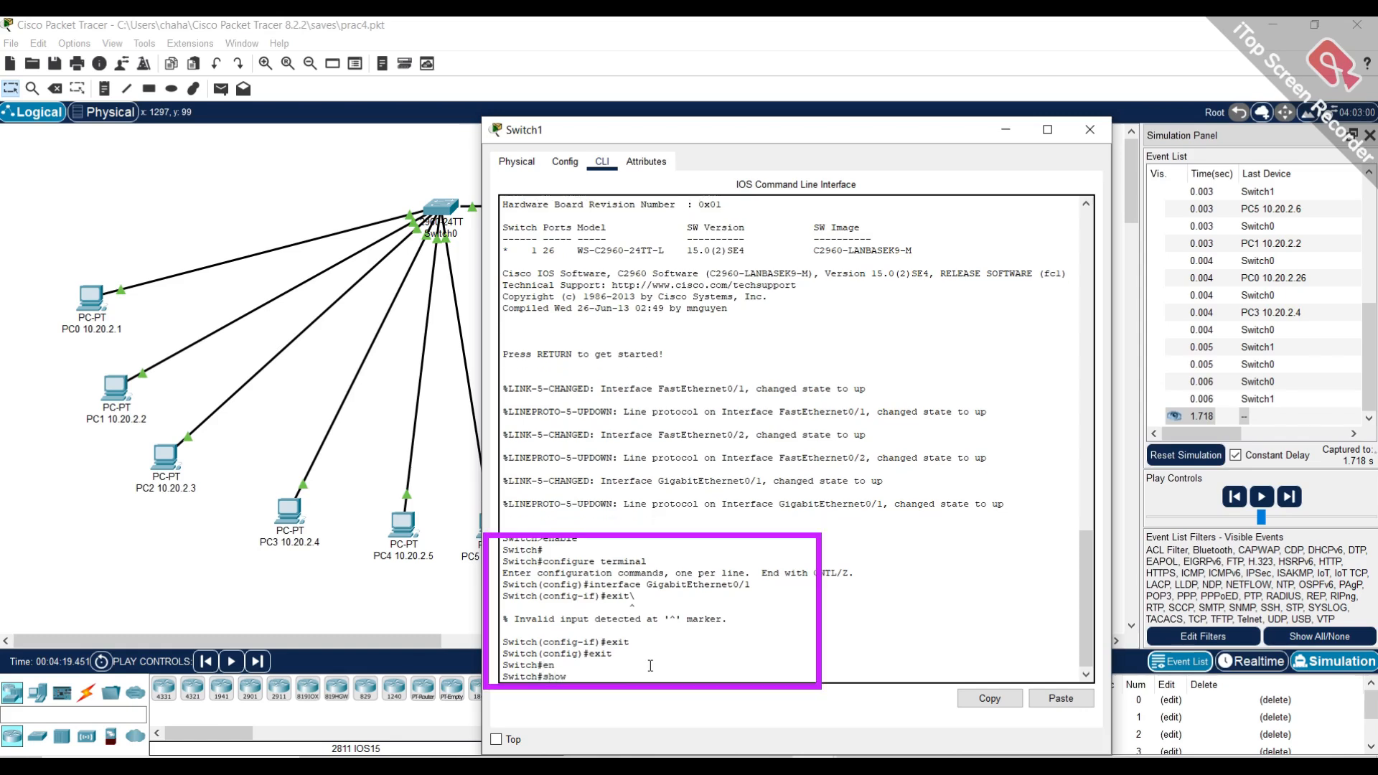
text( mac-address-table)
key(Return)
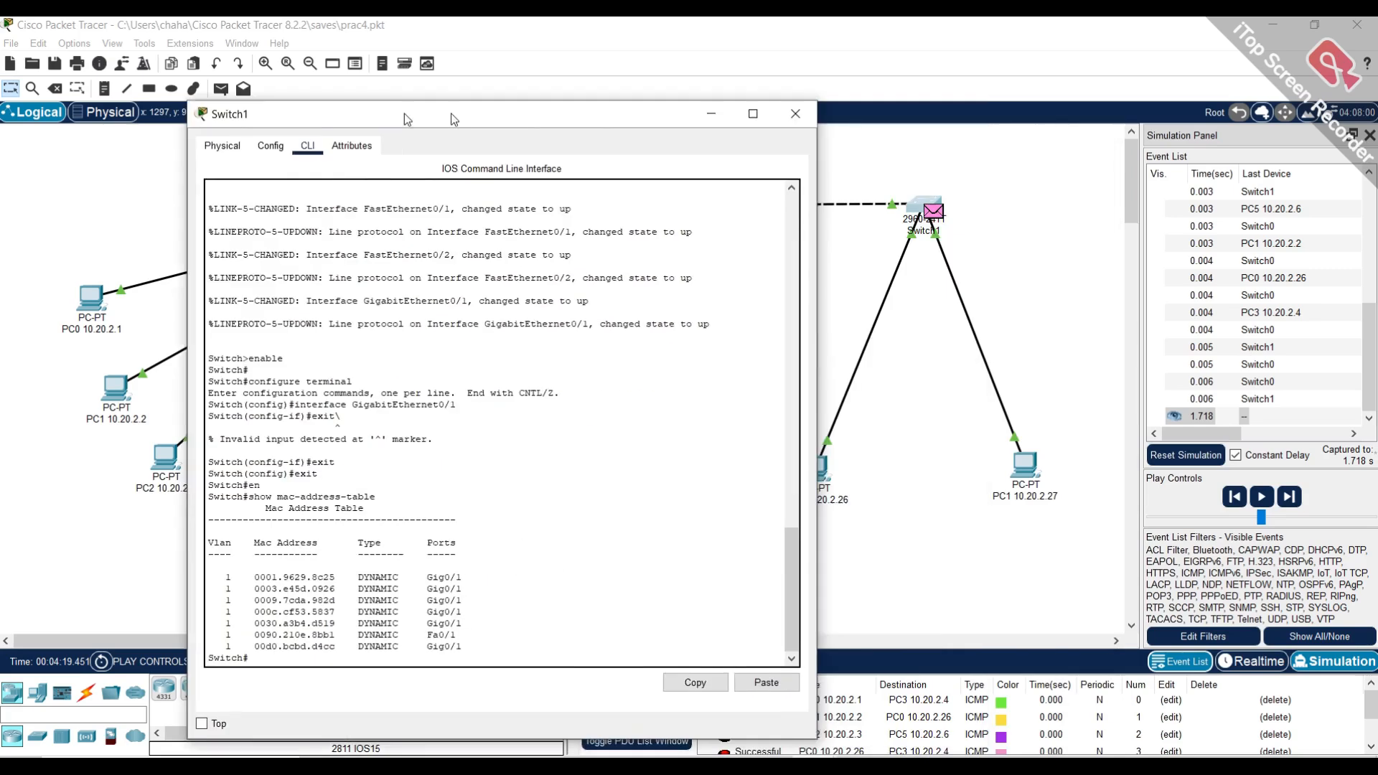
Step: Compare Switch1's MAC address table entries with the PCs and links in the topology, and close the switch window
drag(445, 109, 335, 106)
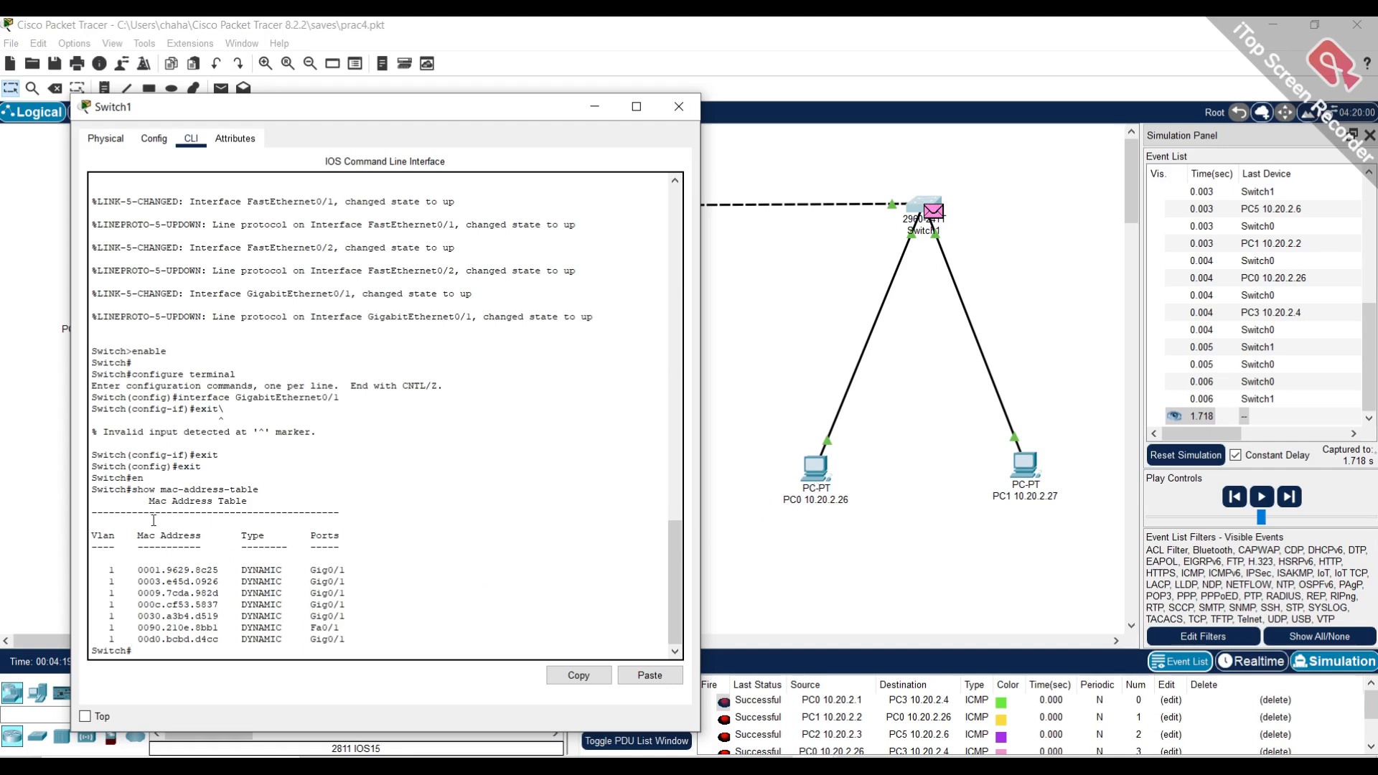
drag(143, 501, 248, 501)
drag(416, 106, 646, 92)
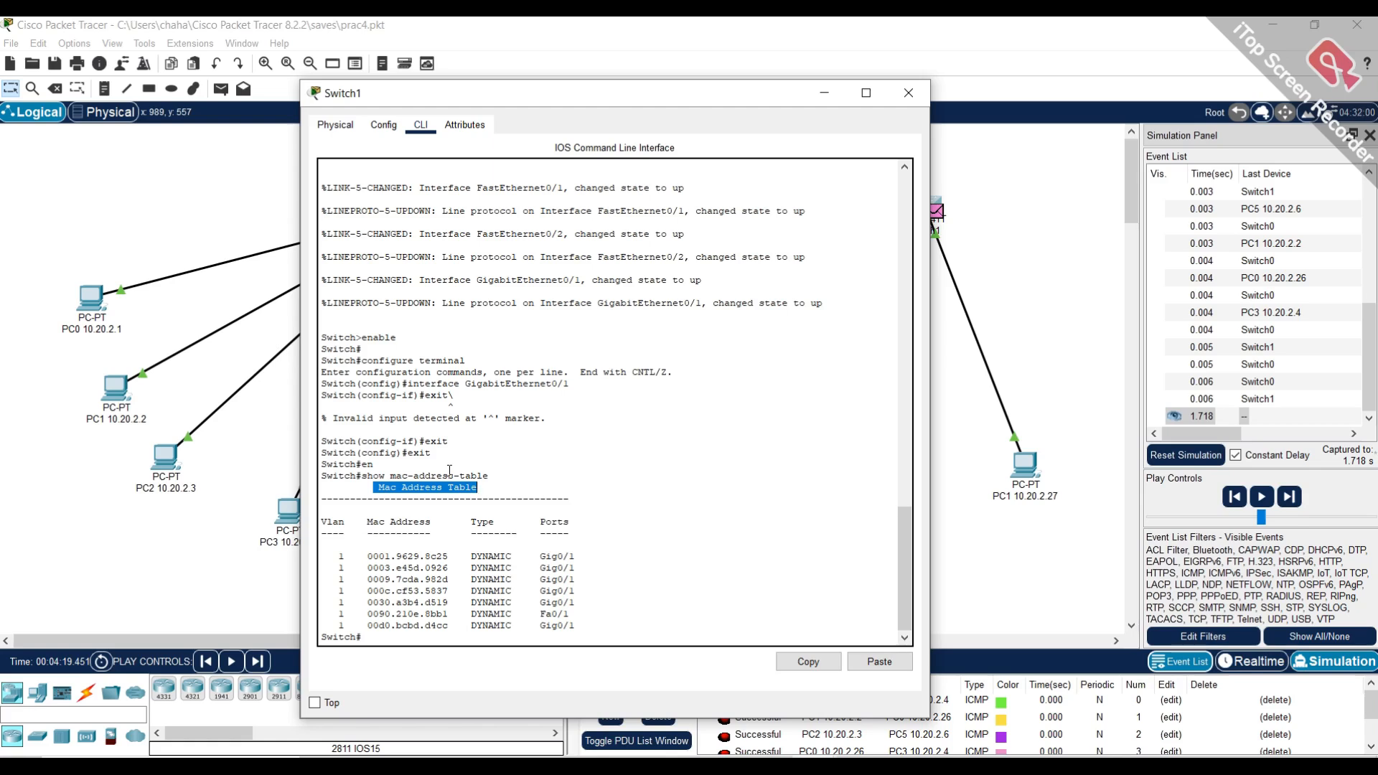
click(909, 93)
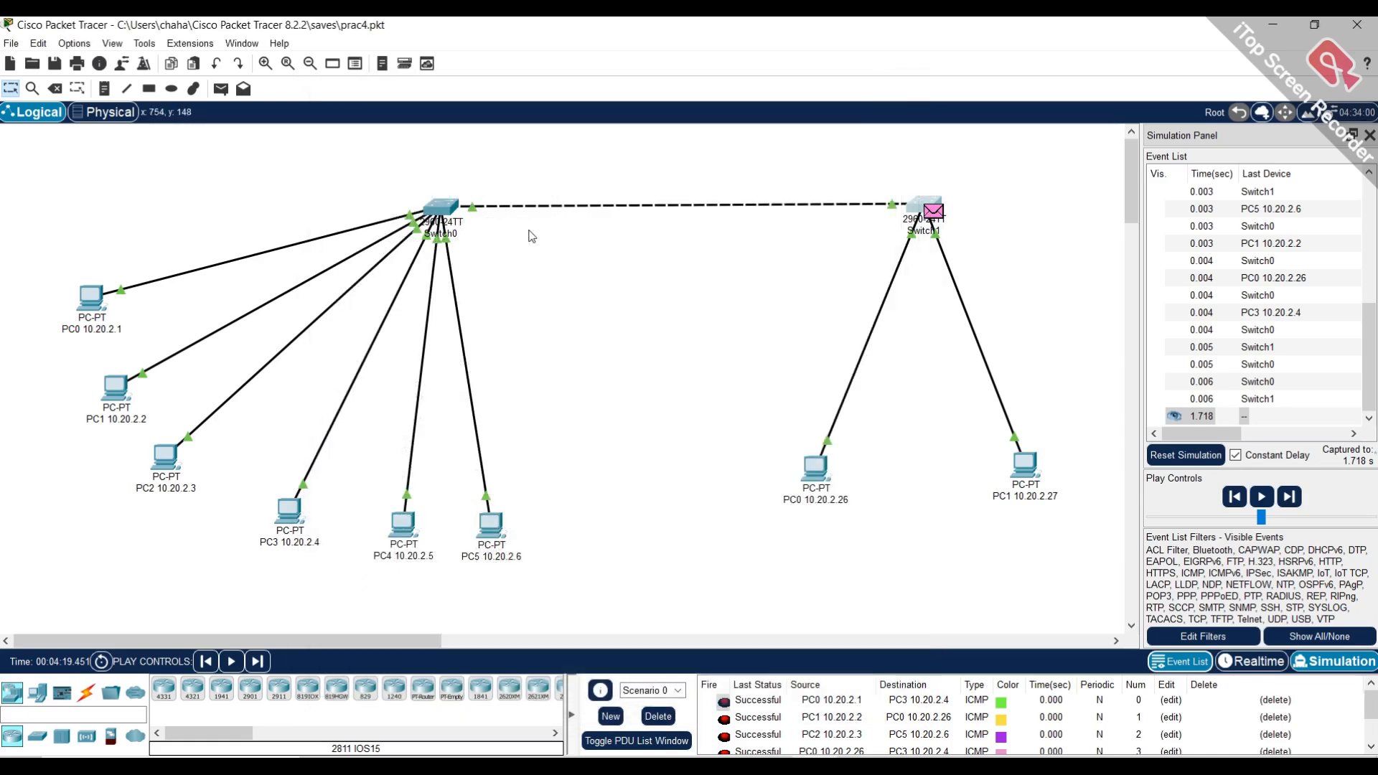
Step: Reopen Switch0 and look through its configuration, command-line, attributes and physical device views
click(441, 211)
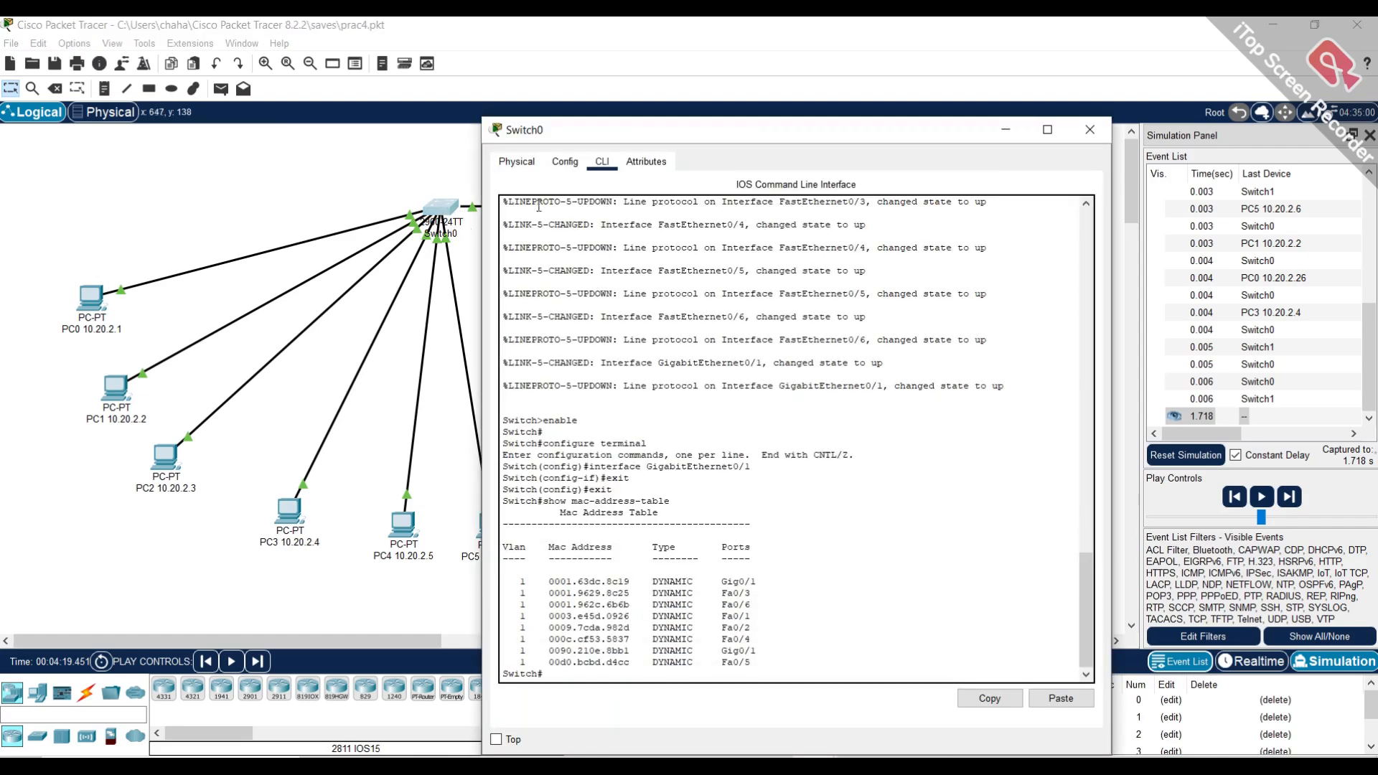
click(565, 162)
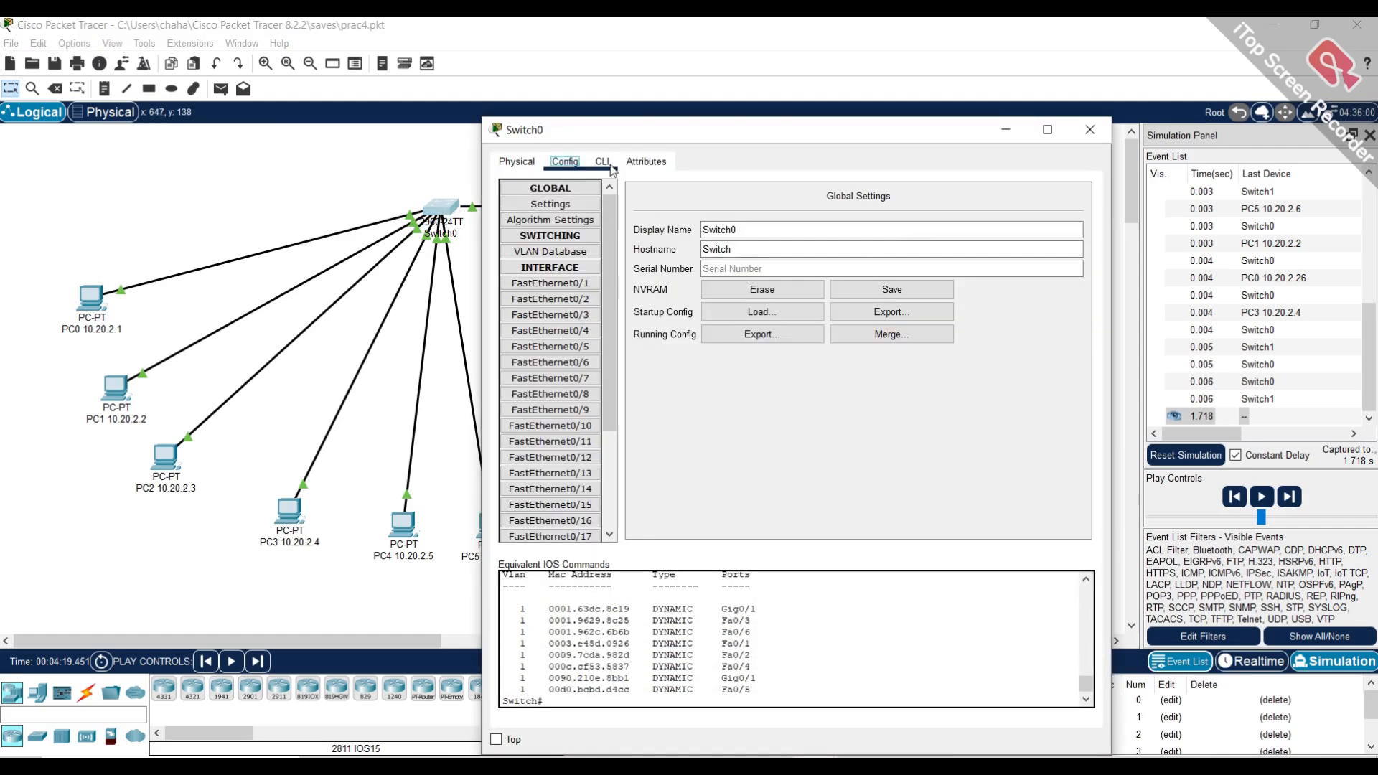
click(605, 164)
click(646, 162)
click(517, 162)
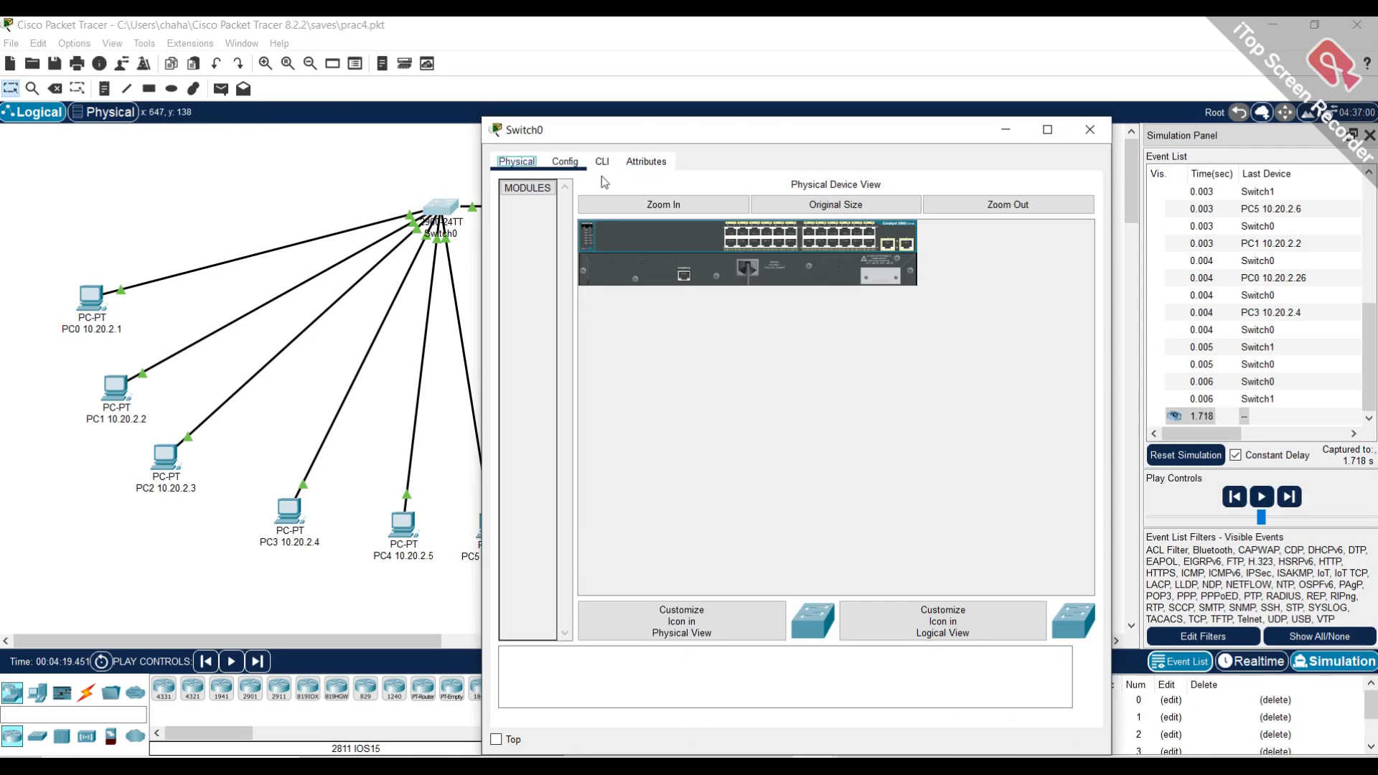
Step: Enlarge Switch0's physical device view, examine its ports against the topology, and close the switch window
click(698, 202)
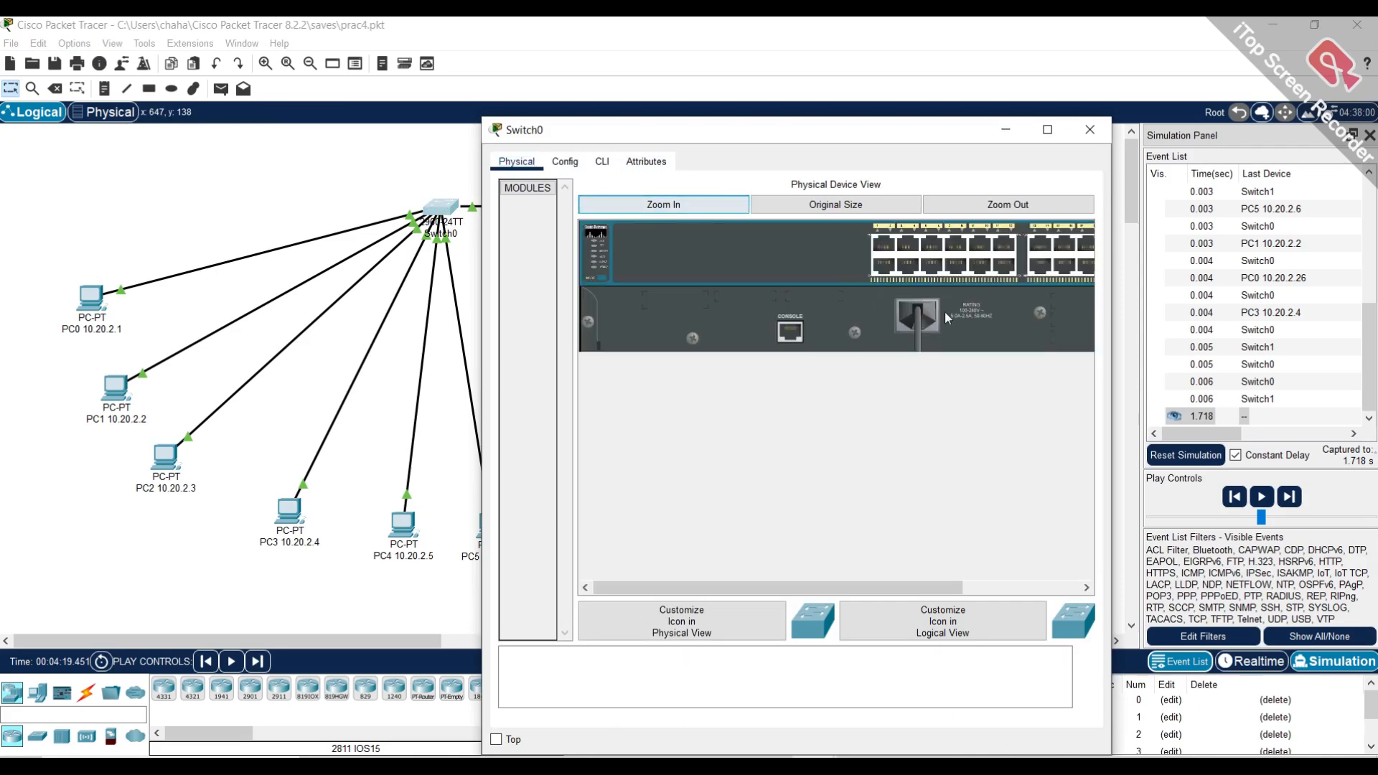
drag(777, 587, 850, 588)
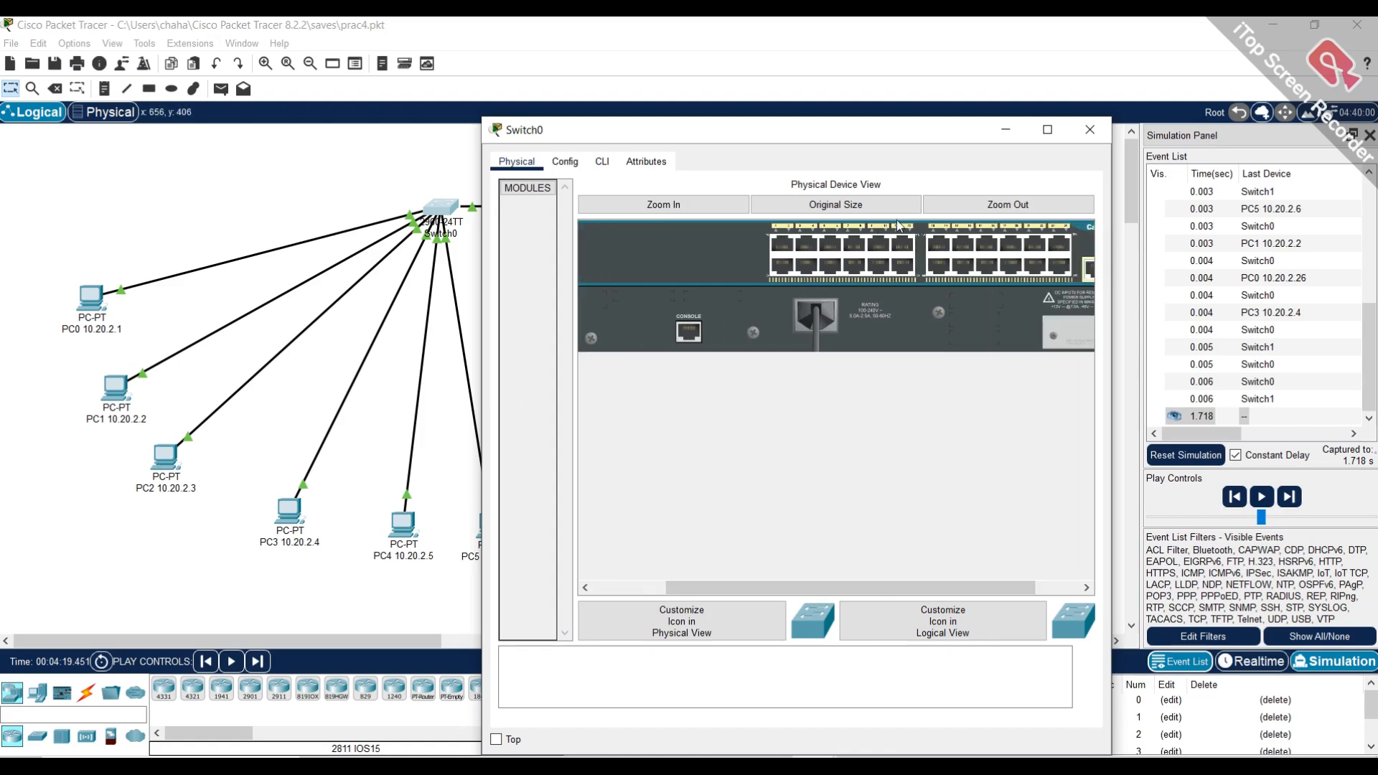
drag(882, 141, 777, 124)
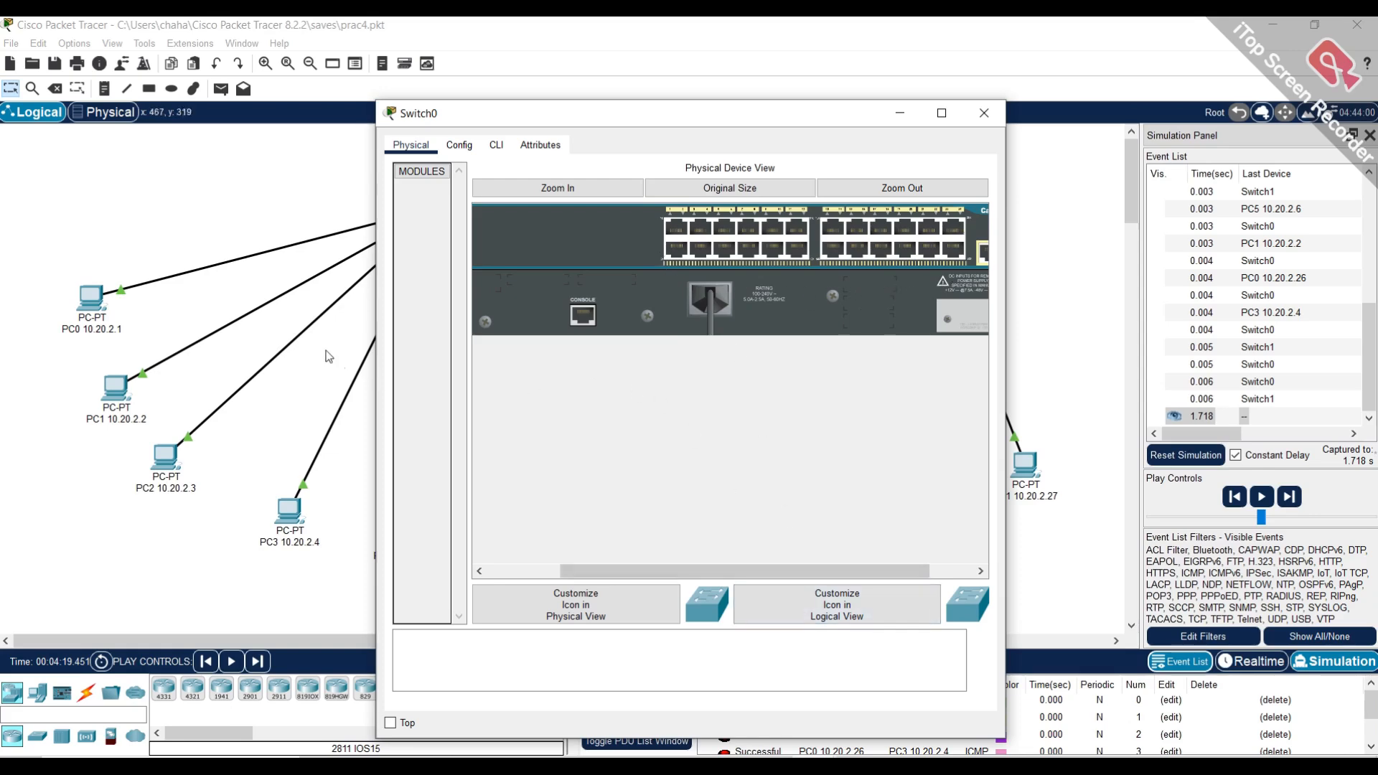
click(983, 113)
Step: Open Switch1's physical device view enlarged, examine its ports against the connected PCs, and close the switch window
click(925, 207)
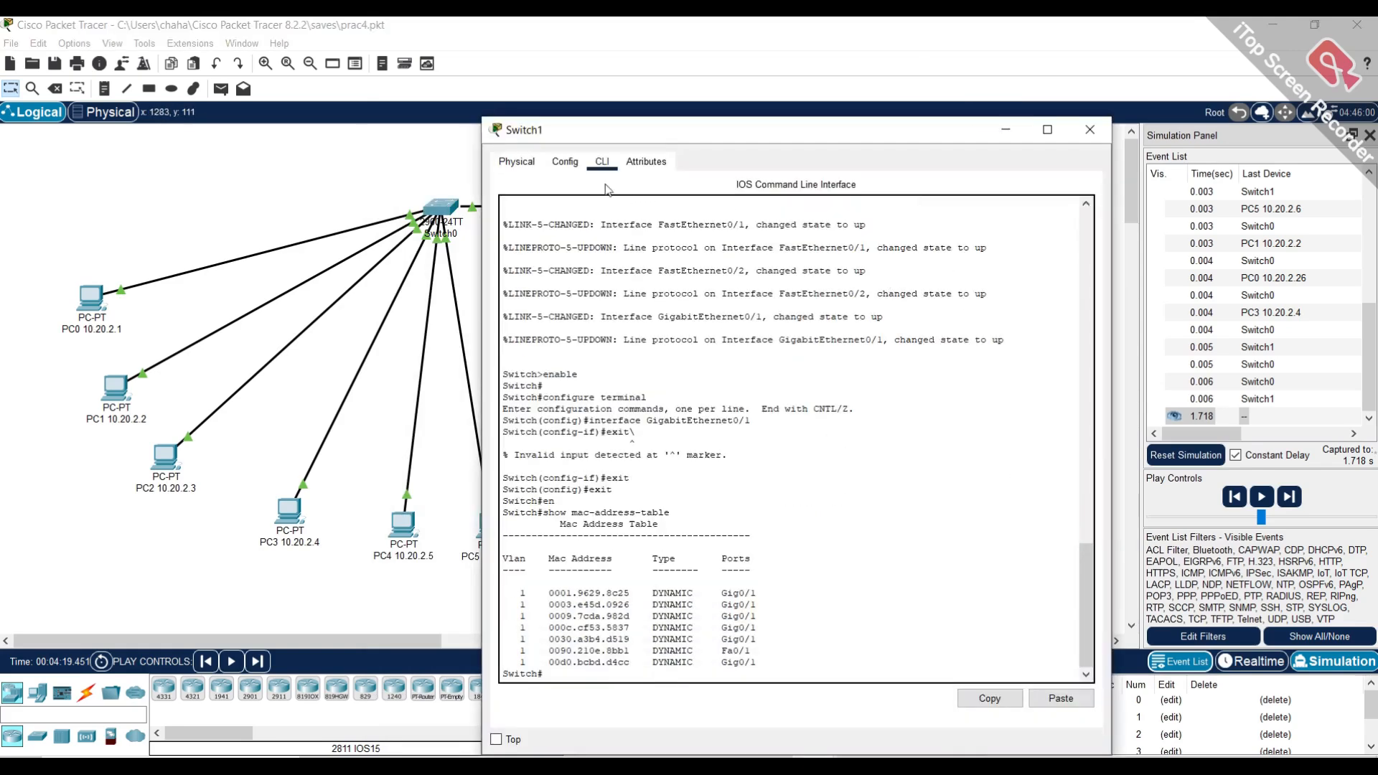
click(528, 163)
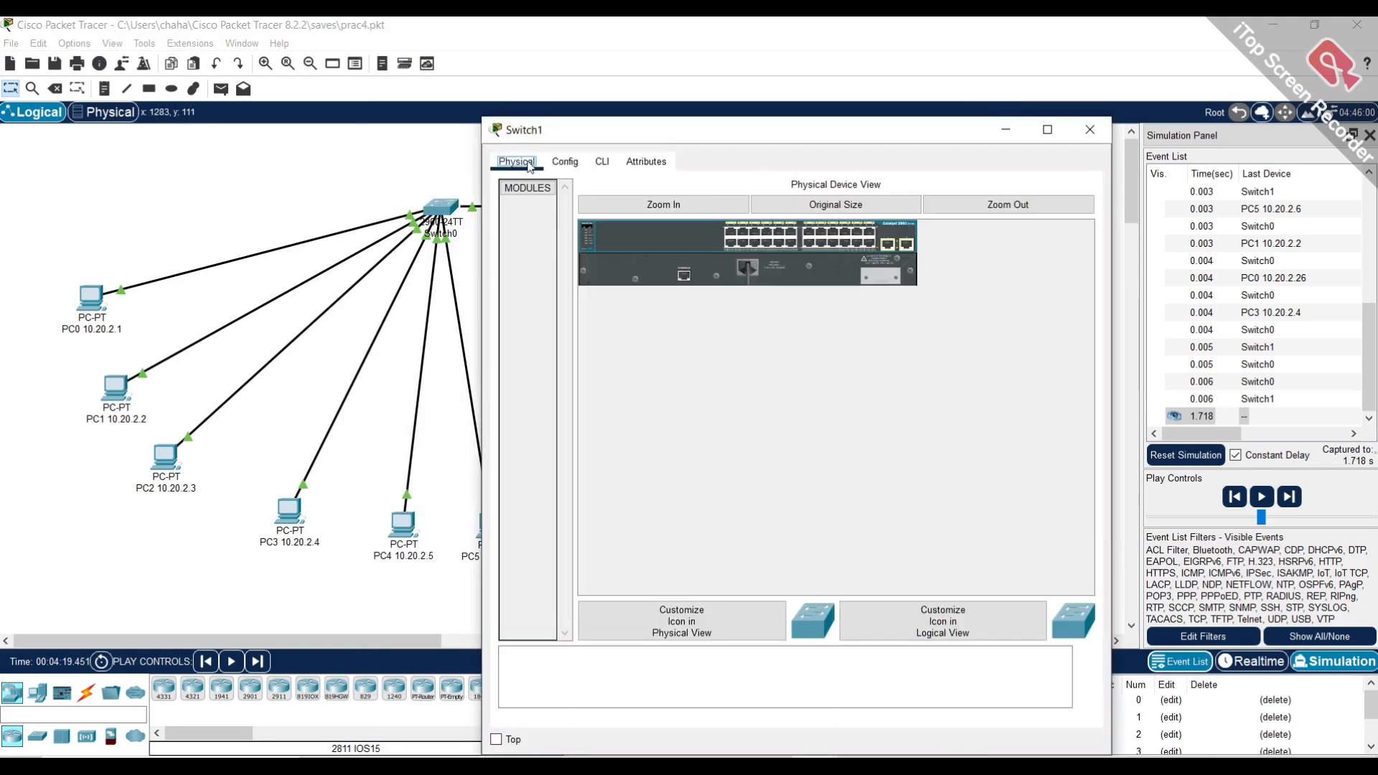
click(696, 205)
drag(907, 587, 1024, 587)
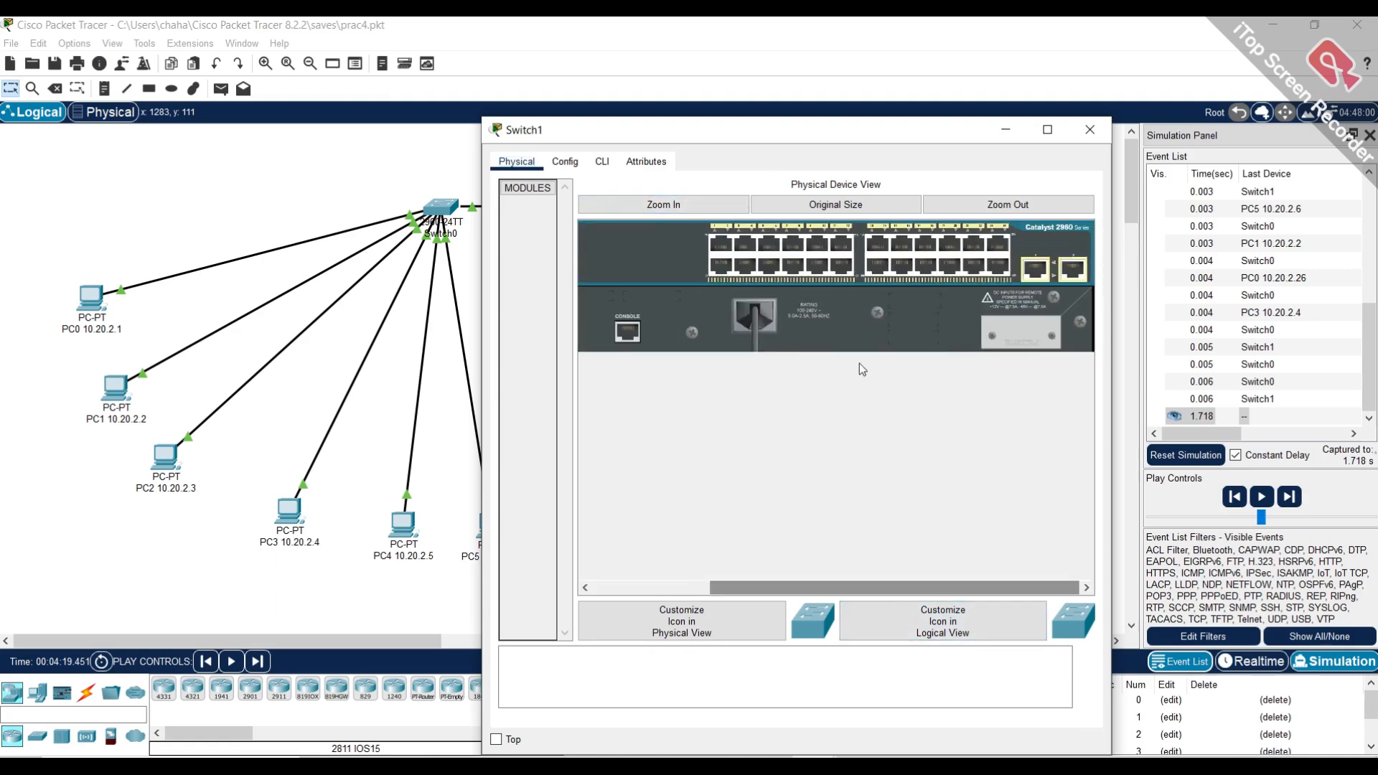
drag(863, 138, 437, 143)
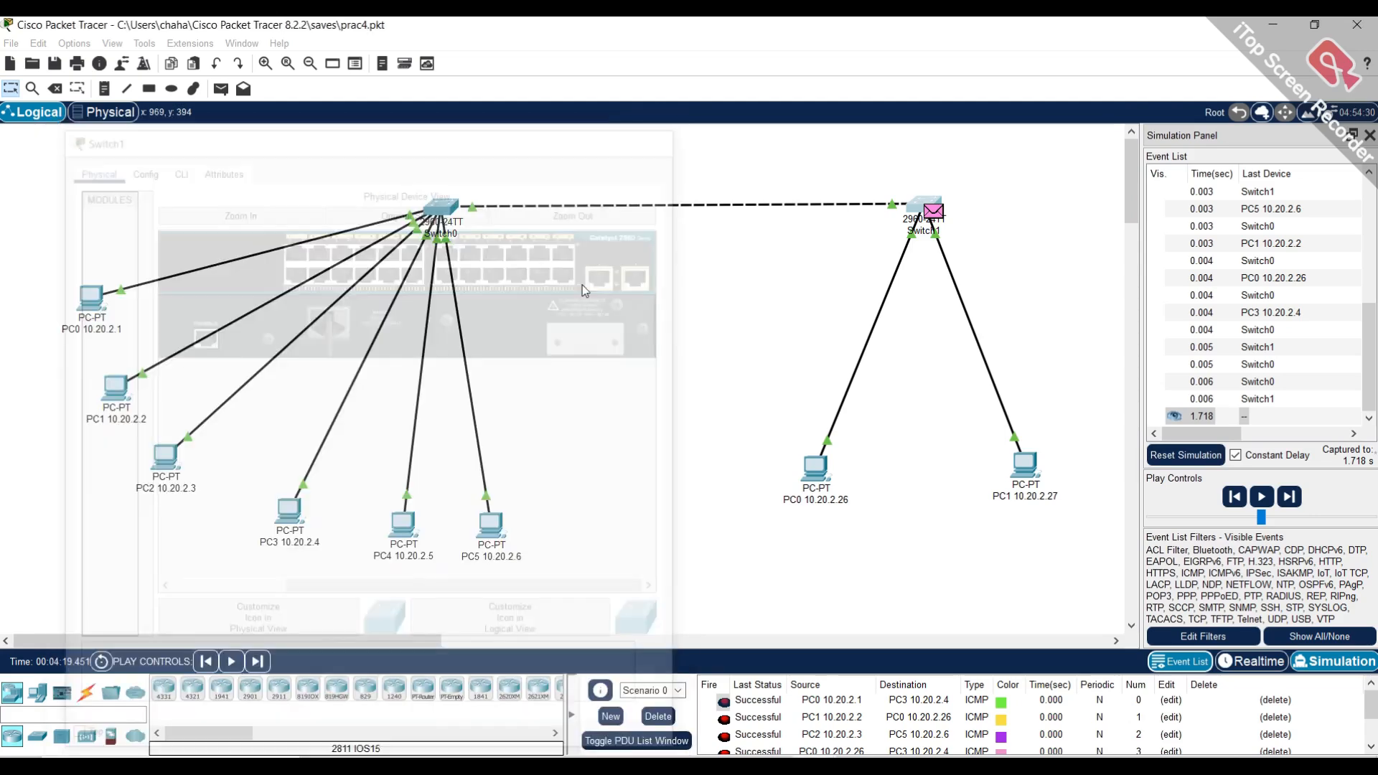
click(662, 133)
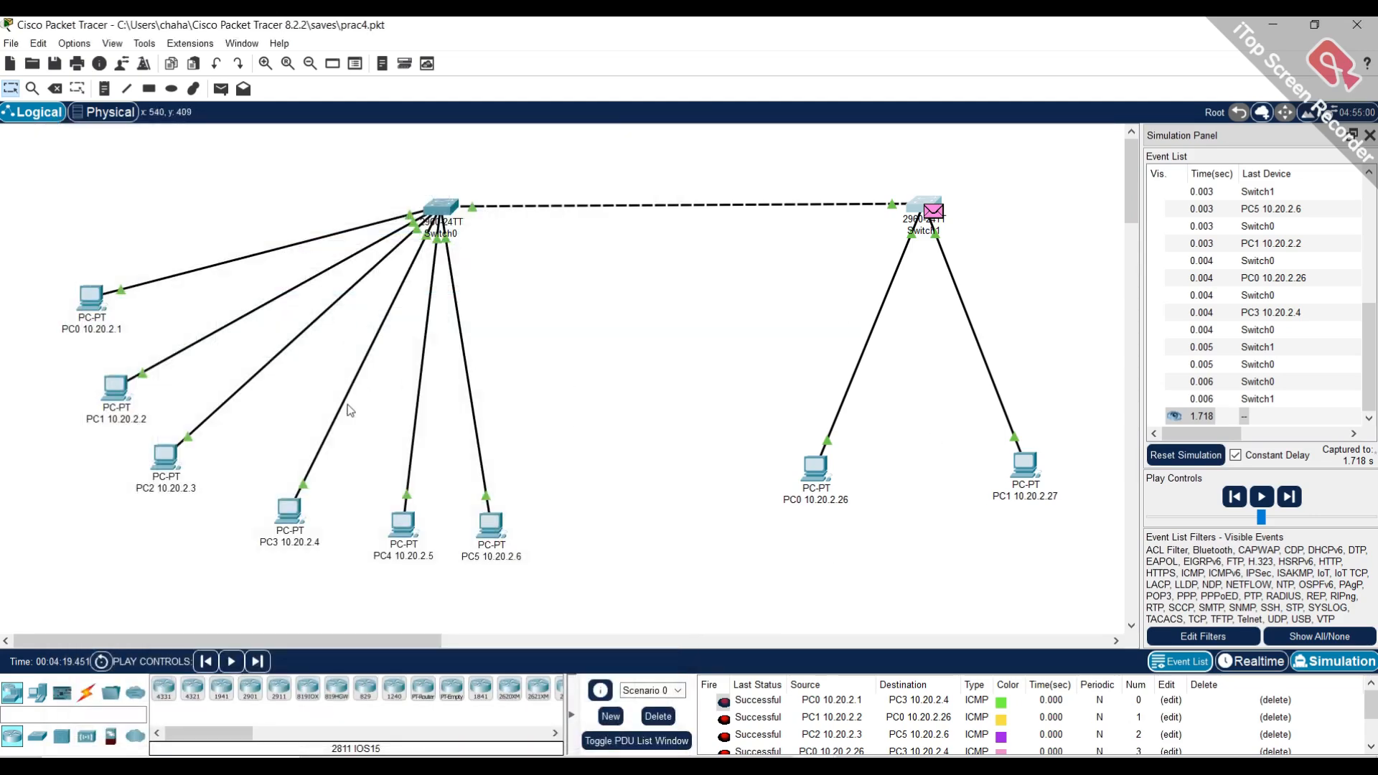